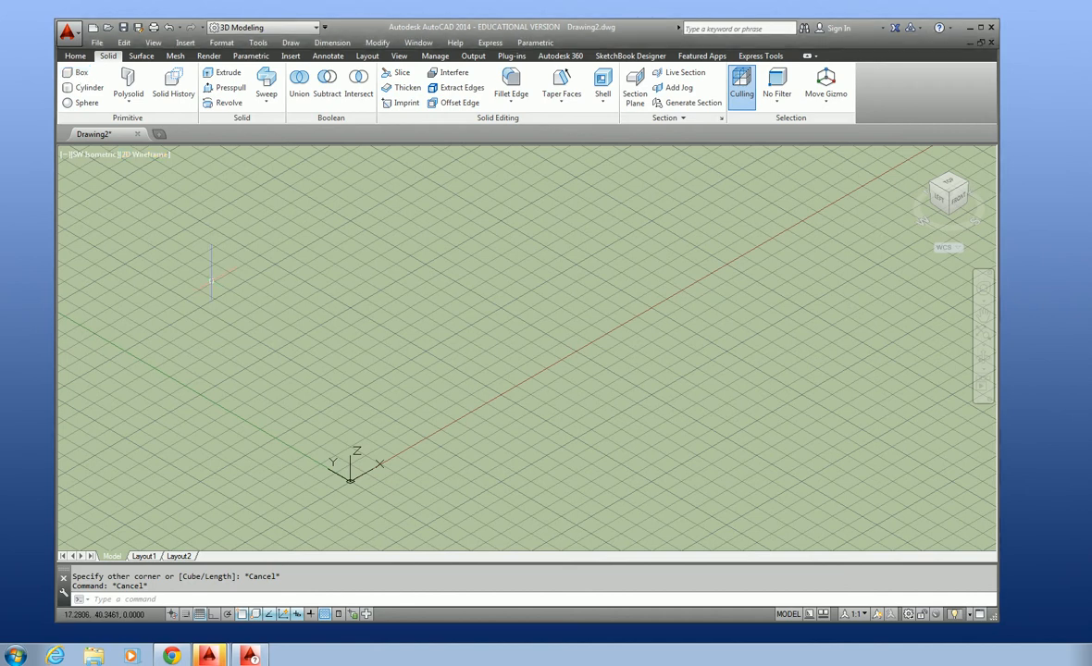
Step: Create a solid box with a 10 by 20 base and a height of 10 near the origin
{"action": "left_click", "coordinate": [79, 72]}
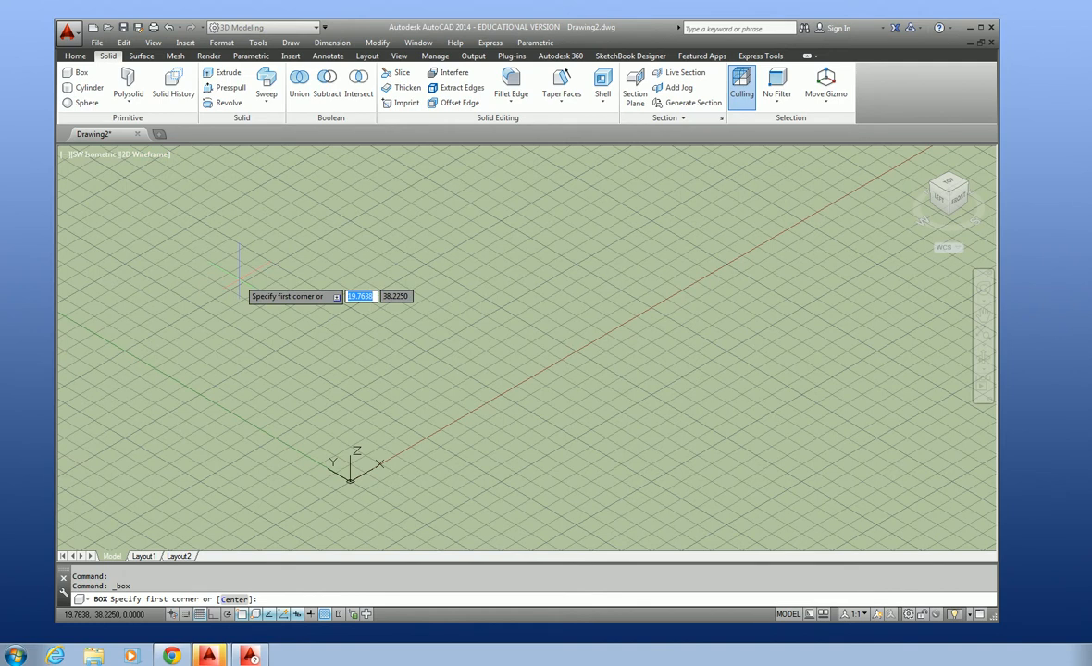
{"action": "left_click", "coordinate": [220, 322]}
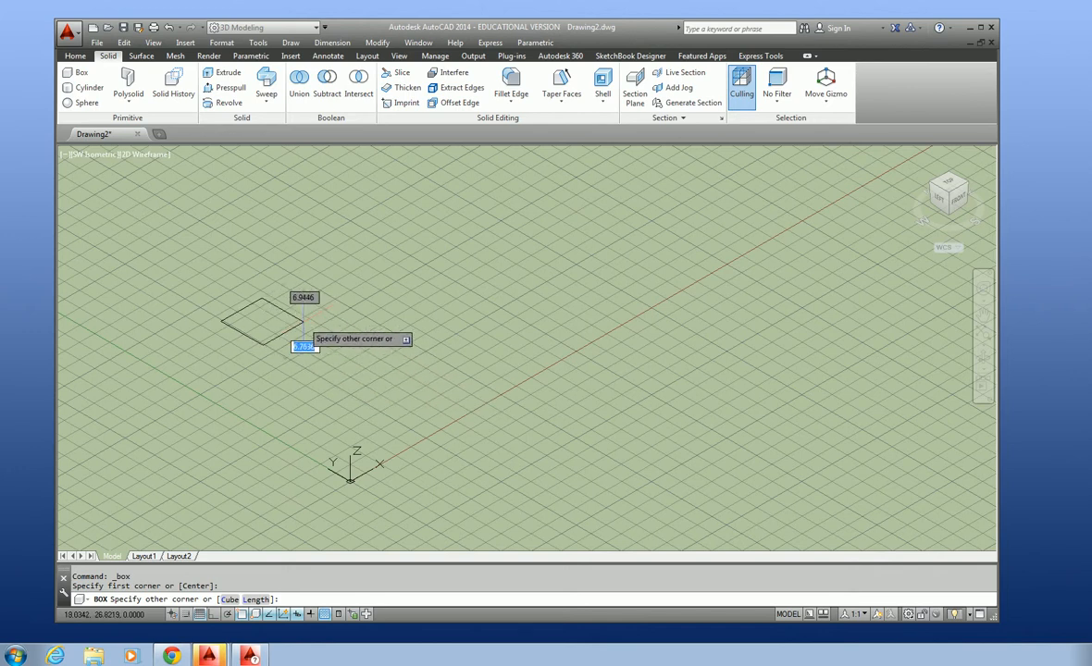
{"action": "key", "text": "Tab"}
{"action": "key", "text": "Tab"}
{"action": "key", "text": "Tab"}
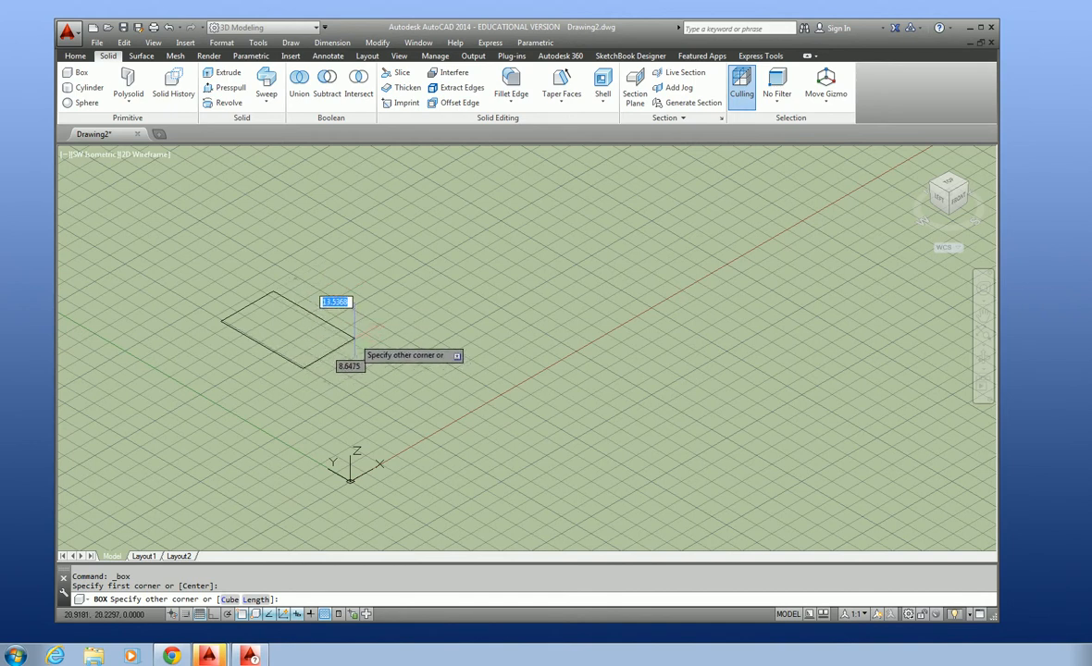
{"action": "type", "text": "10"}
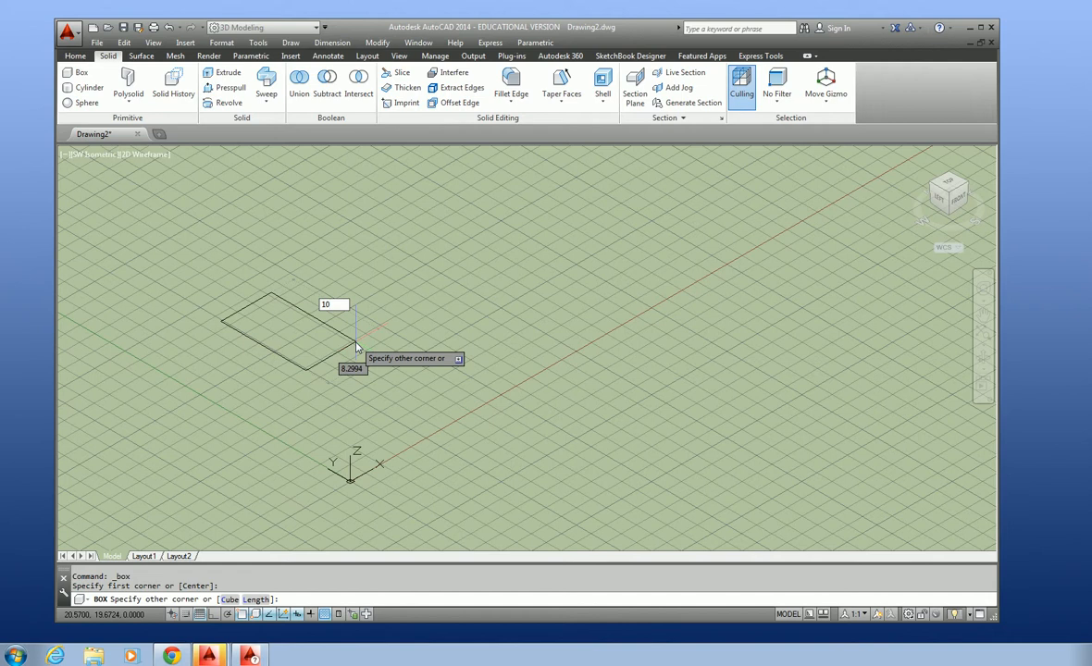
{"action": "key", "text": "Tab"}
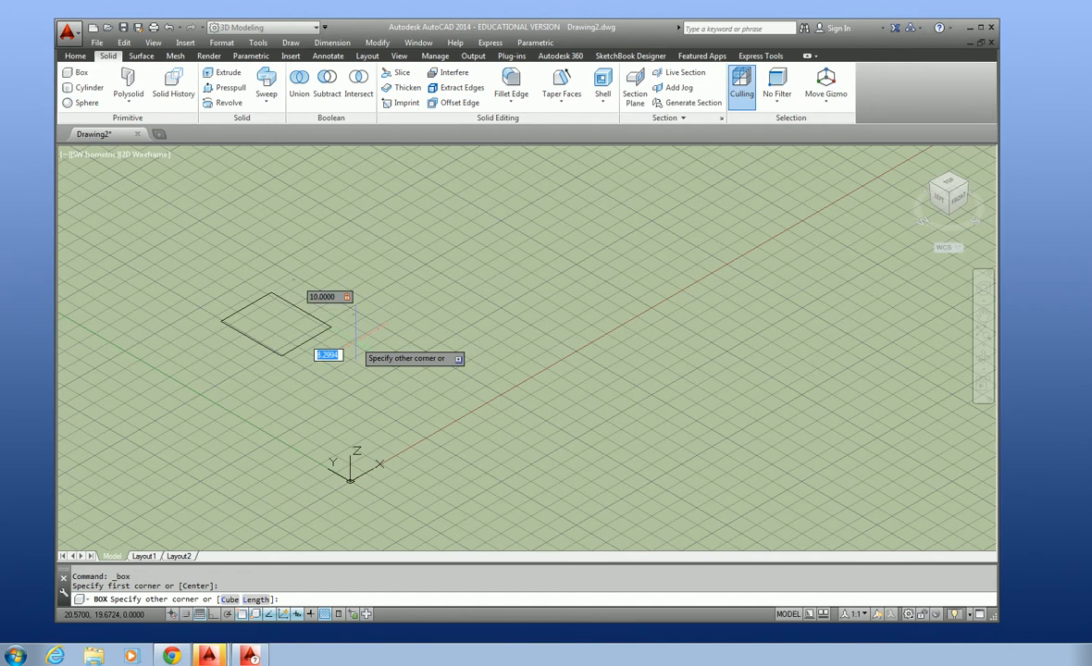
{"action": "type", "text": "20"}
{"action": "key", "text": "Return"}
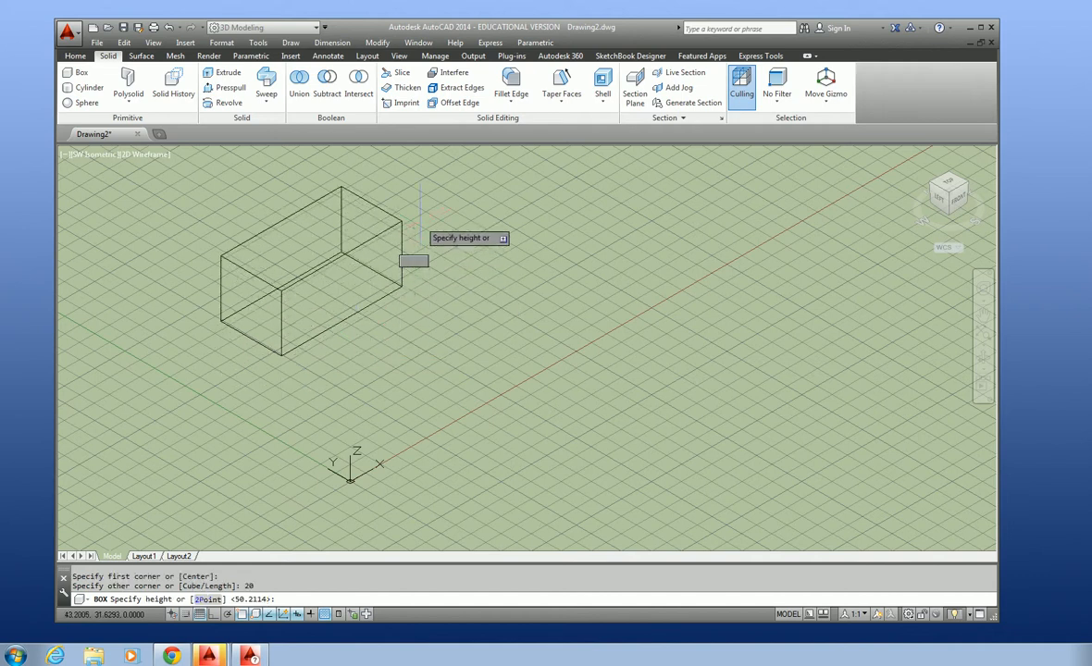
{"action": "type", "text": "10"}
{"action": "key", "text": "Return"}
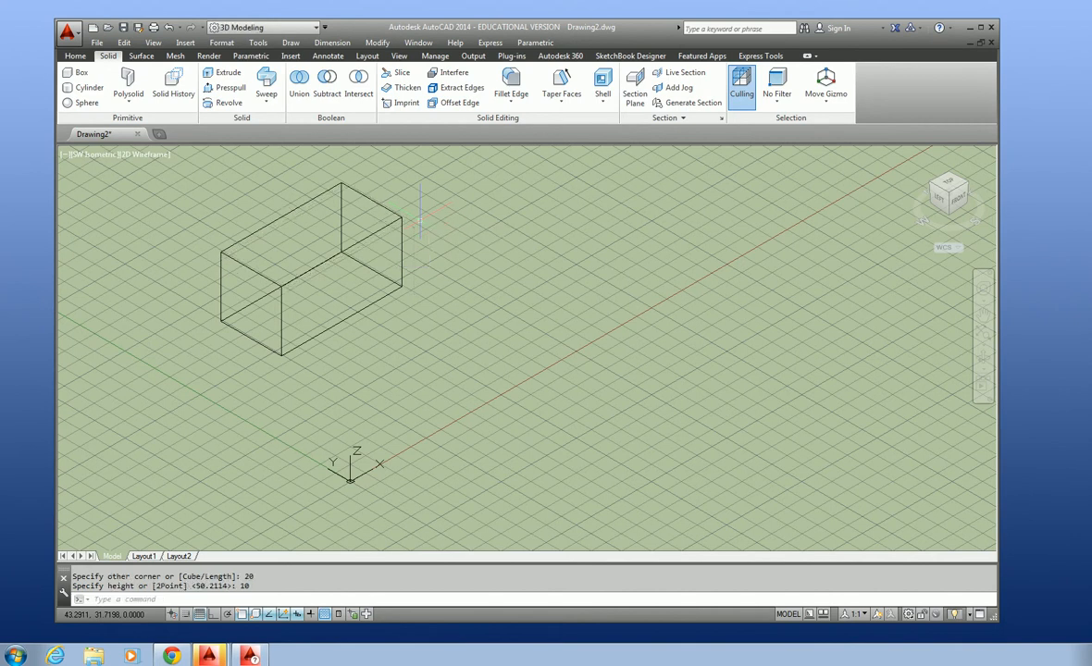
Step: Orbit slightly around the box and set the visual style to Conceptual
{"action": "scroll", "coordinate": [368, 245], "scroll_direction": "down", "scroll_amount": 3}
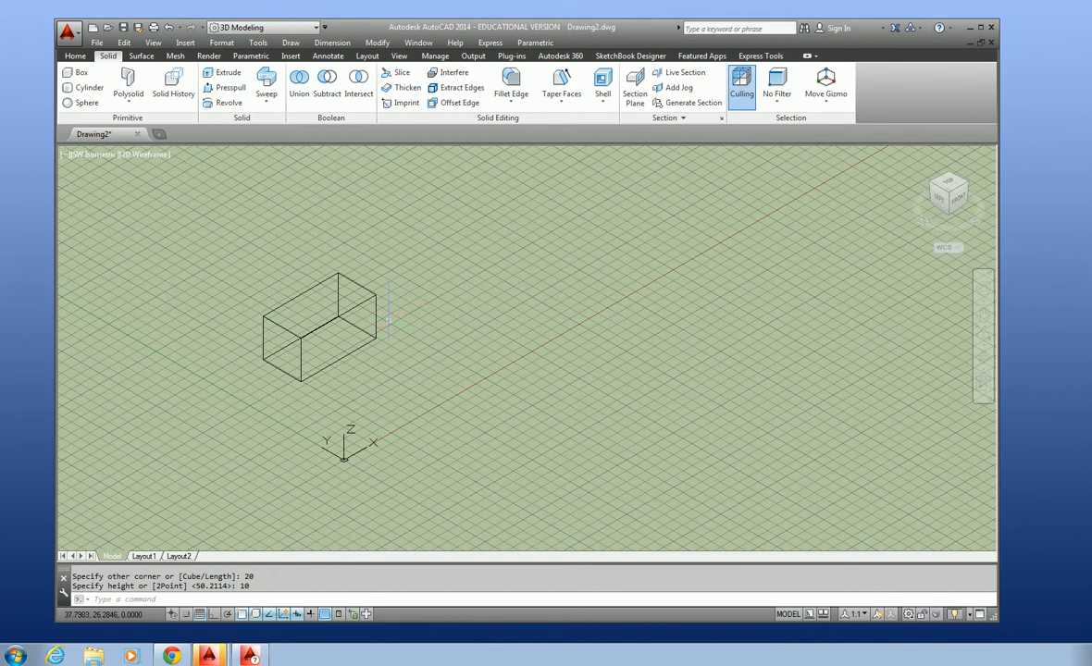
{"action": "left_click", "coordinate": [984, 359]}
{"action": "left_click_drag", "start_coordinate": [499, 407], "coordinate": [404, 393]}
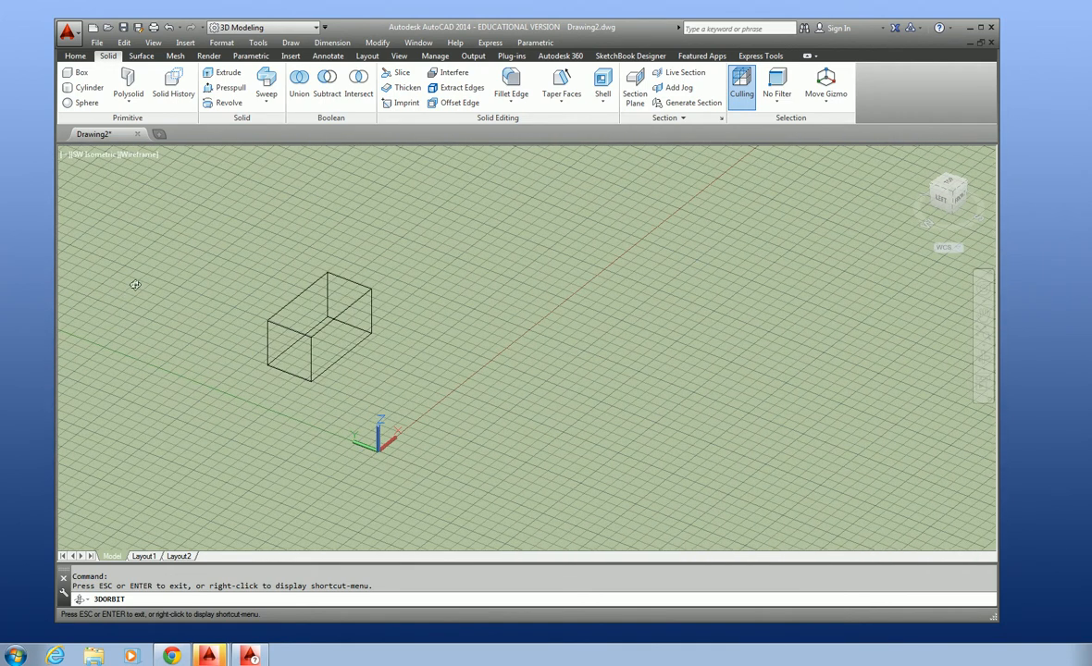
{"action": "key", "text": "Escape"}
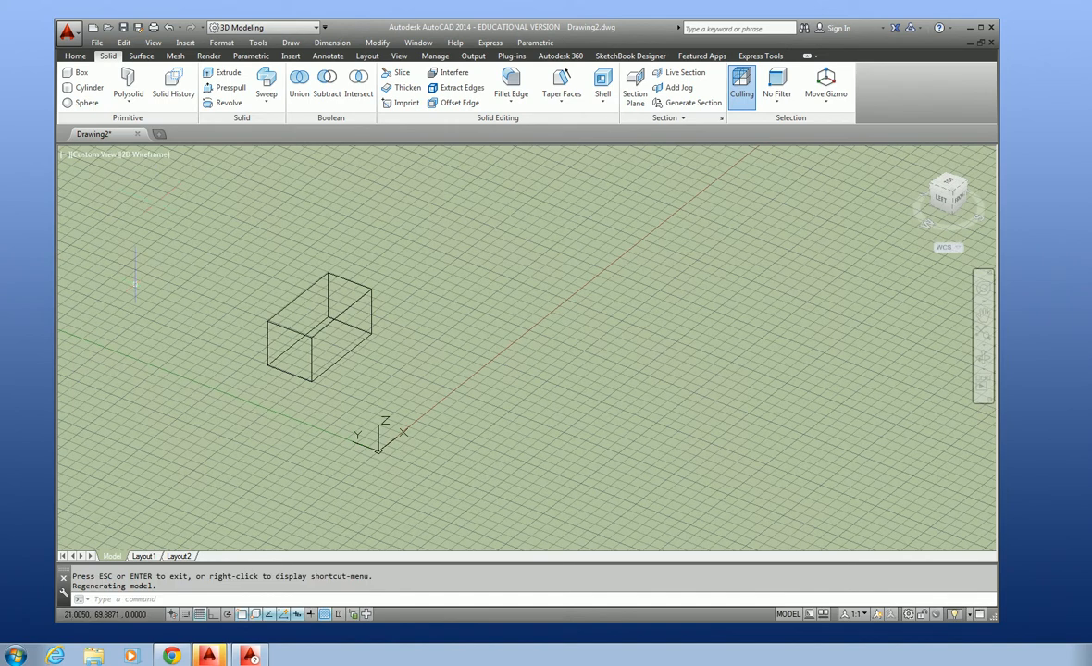
{"action": "left_click", "coordinate": [143, 158]}
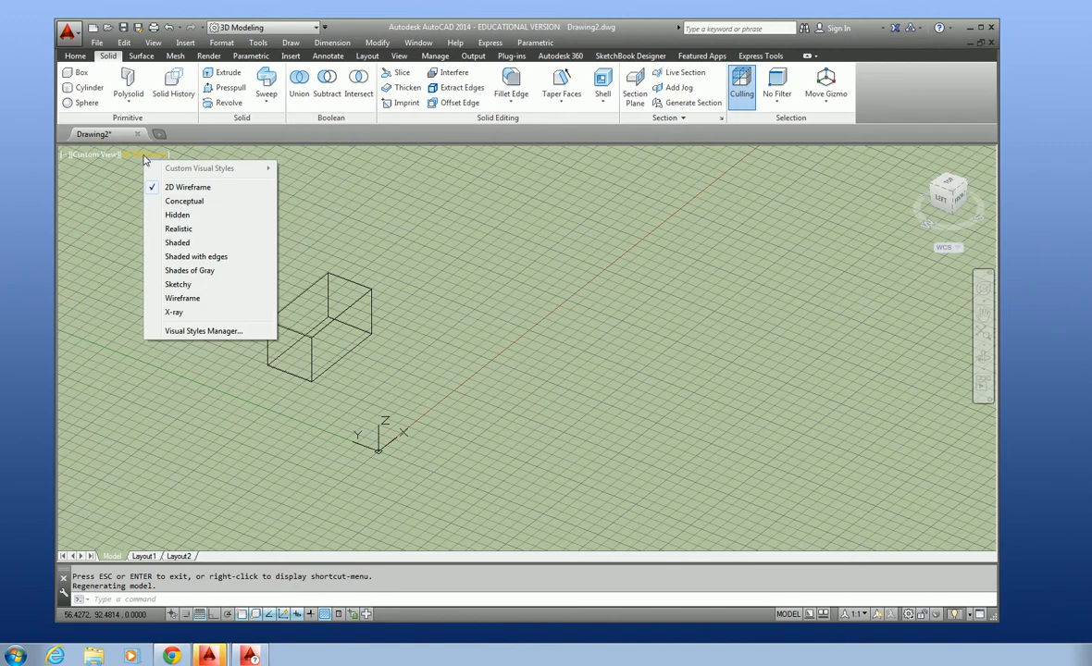
{"action": "left_click", "coordinate": [184, 200]}
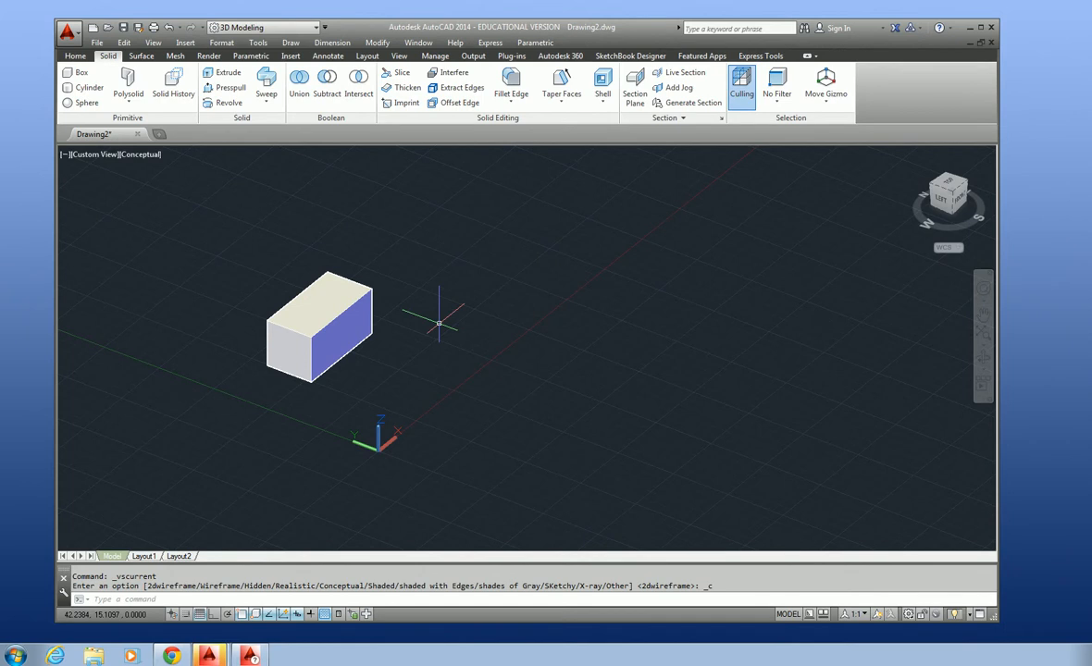
Step: Create a solid cylinder beside the box with a radius of 5 and a height of about 21
{"action": "left_click", "coordinate": [90, 90]}
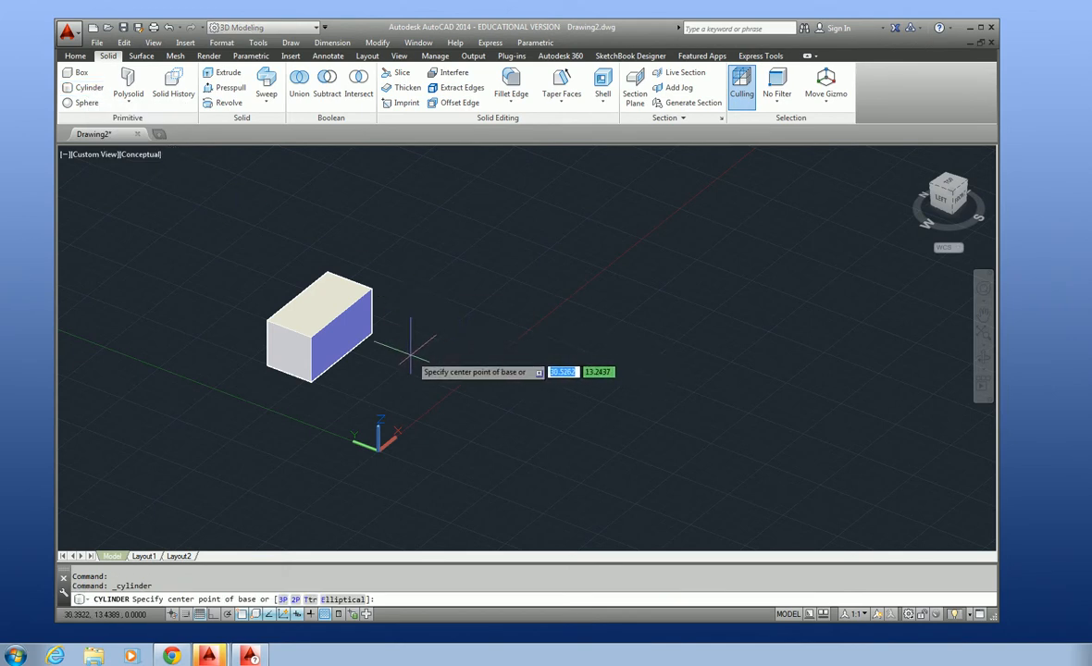
{"action": "left_click", "coordinate": [456, 310]}
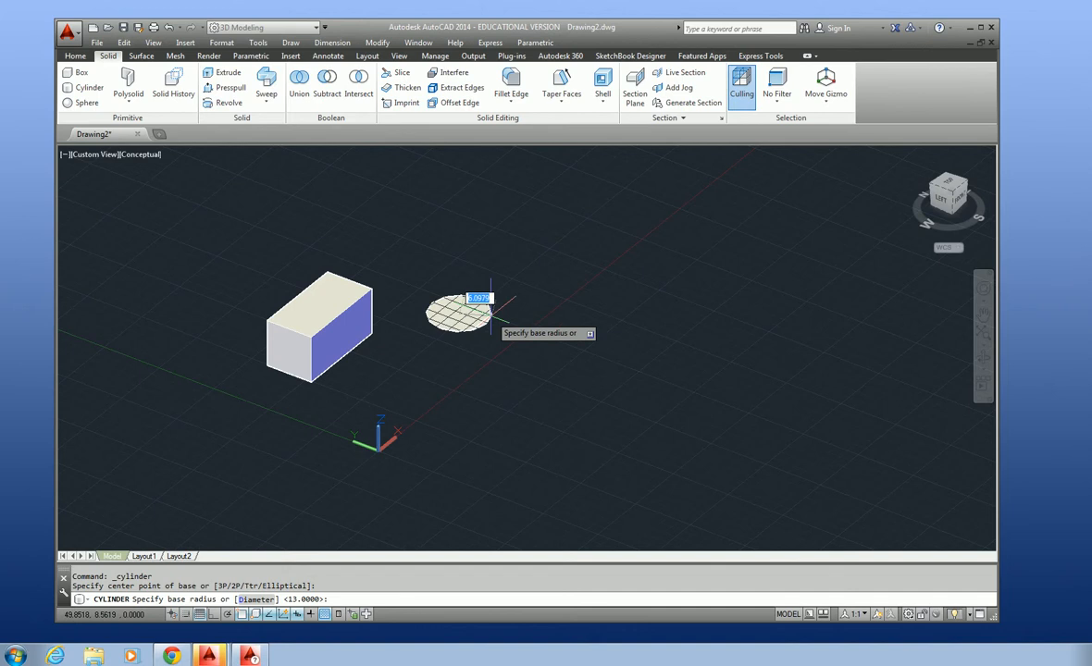
{"action": "type", "text": "5"}
{"action": "key", "text": "Return"}
{"action": "left_click", "coordinate": [490, 218]}
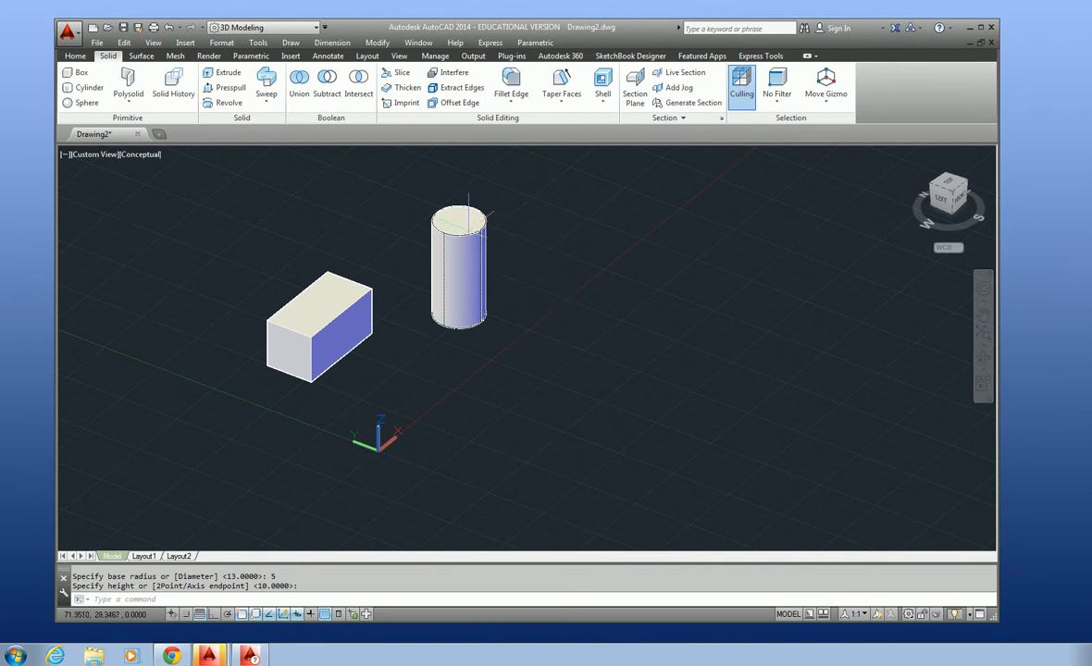
Step: Select the cylinder and turn off both object snap and 3D object snap
{"action": "scroll", "coordinate": [471, 210], "scroll_direction": "up", "scroll_amount": 3}
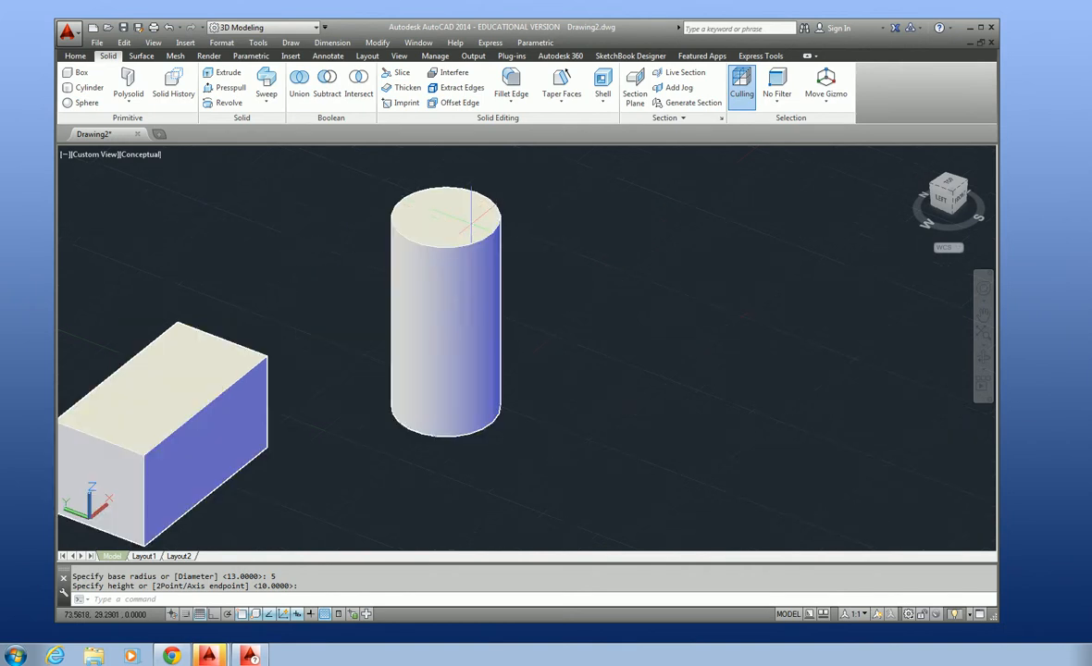
{"action": "left_click", "coordinate": [450, 213]}
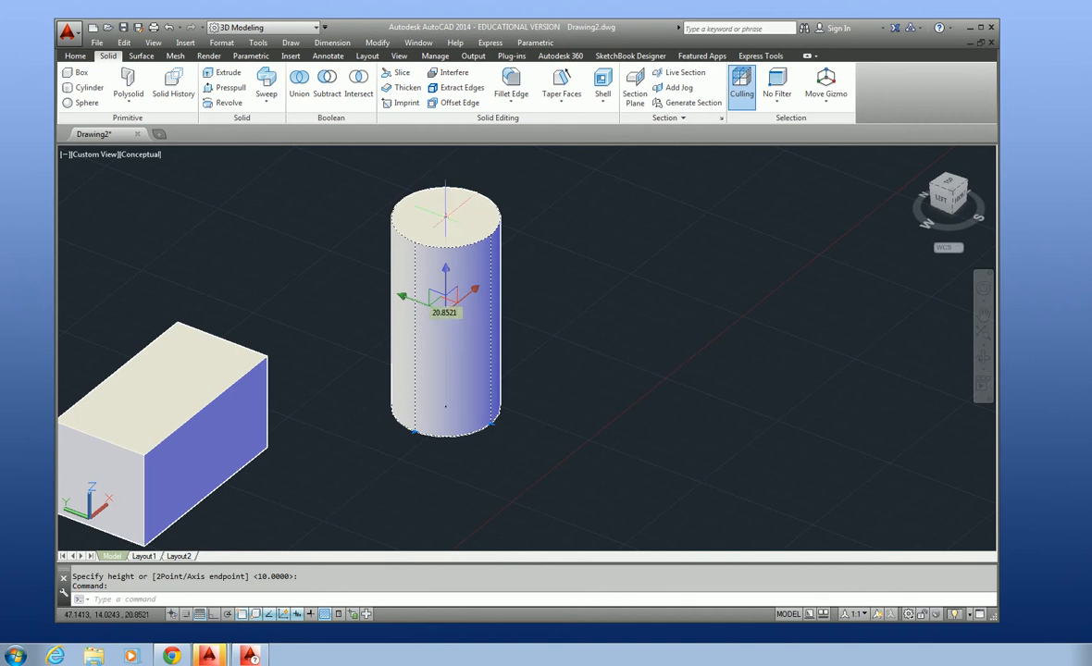
{"action": "left_click", "coordinate": [445, 214]}
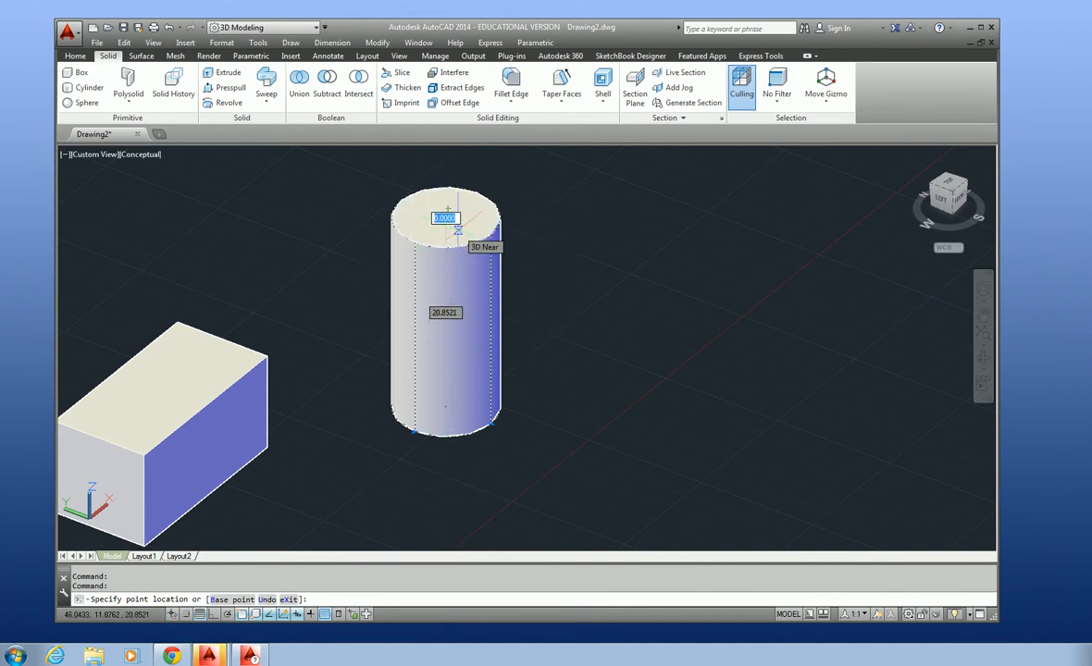
{"action": "key", "text": "Escape"}
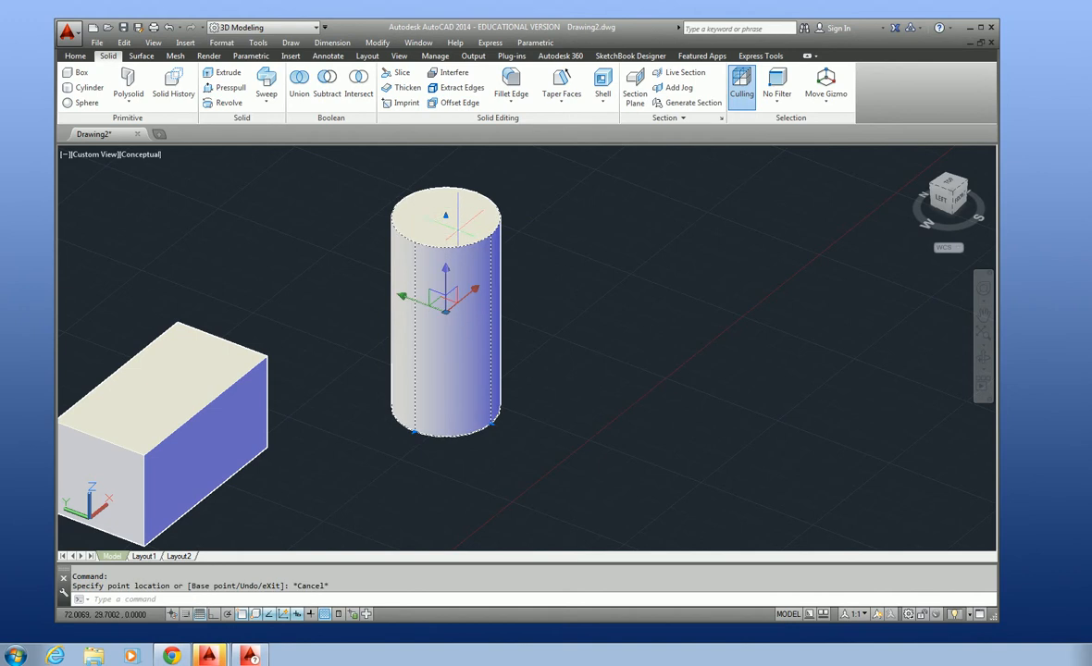
{"action": "left_click", "coordinate": [241, 614]}
{"action": "left_click", "coordinate": [256, 614]}
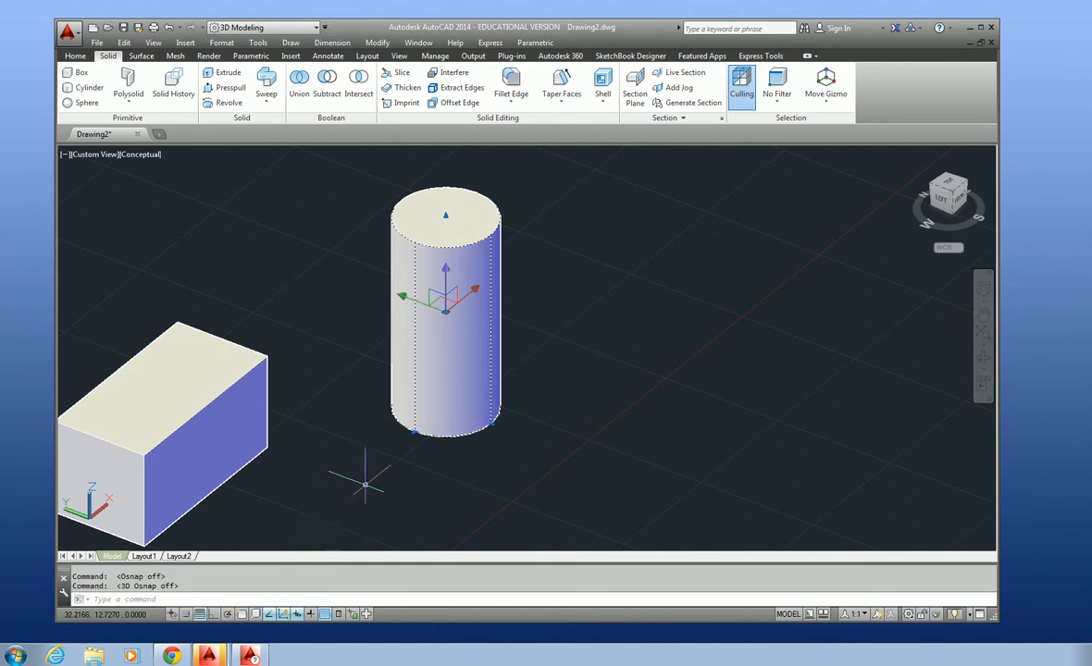
Step: Set the selected cylinder's height to 10 by editing its top grip, and deselect it
{"action": "left_click", "coordinate": [445, 214]}
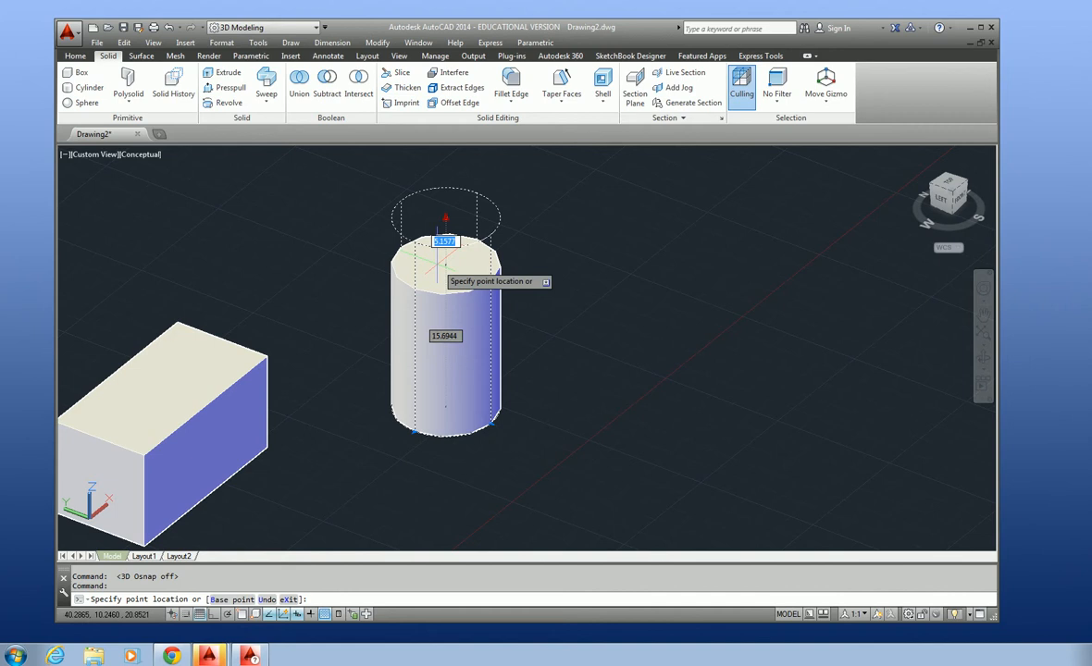
{"action": "key", "text": "Tab"}
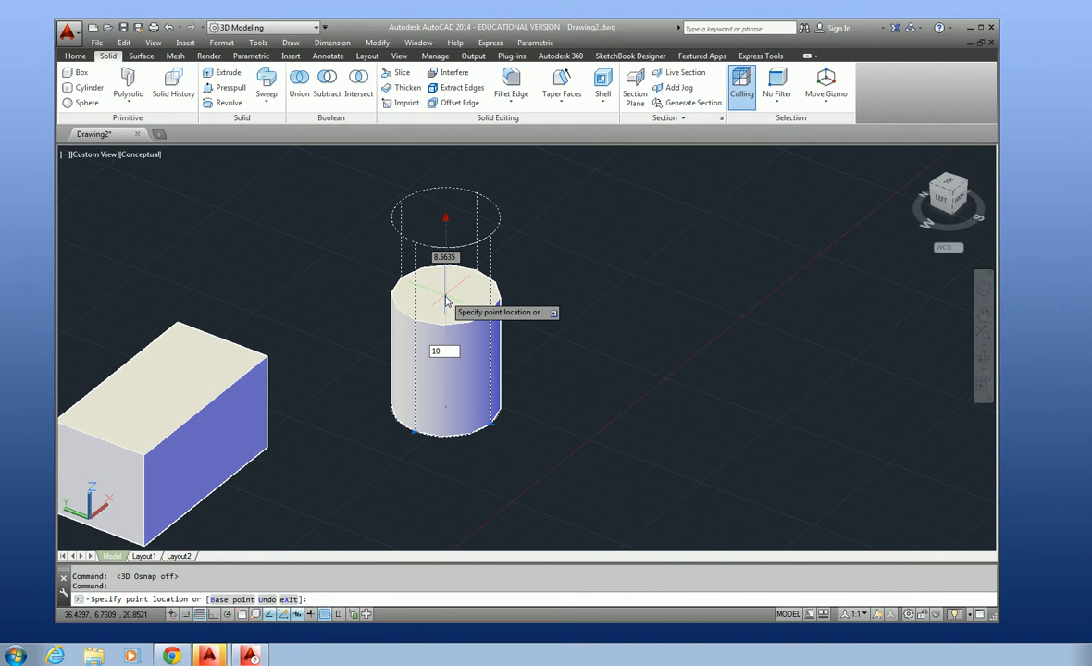
{"action": "key", "text": "Return"}
{"action": "key", "text": "Escape"}
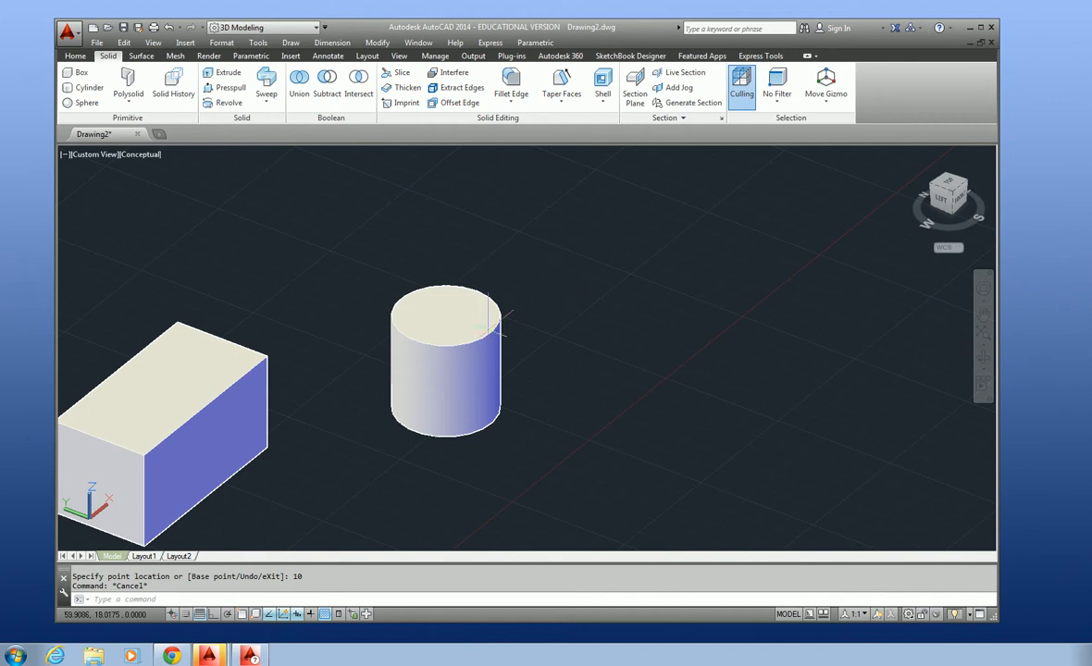
Step: Change the cylinder's radius to 2.5 in its properties, then close the properties and deselect it
{"action": "left_click", "coordinate": [473, 321]}
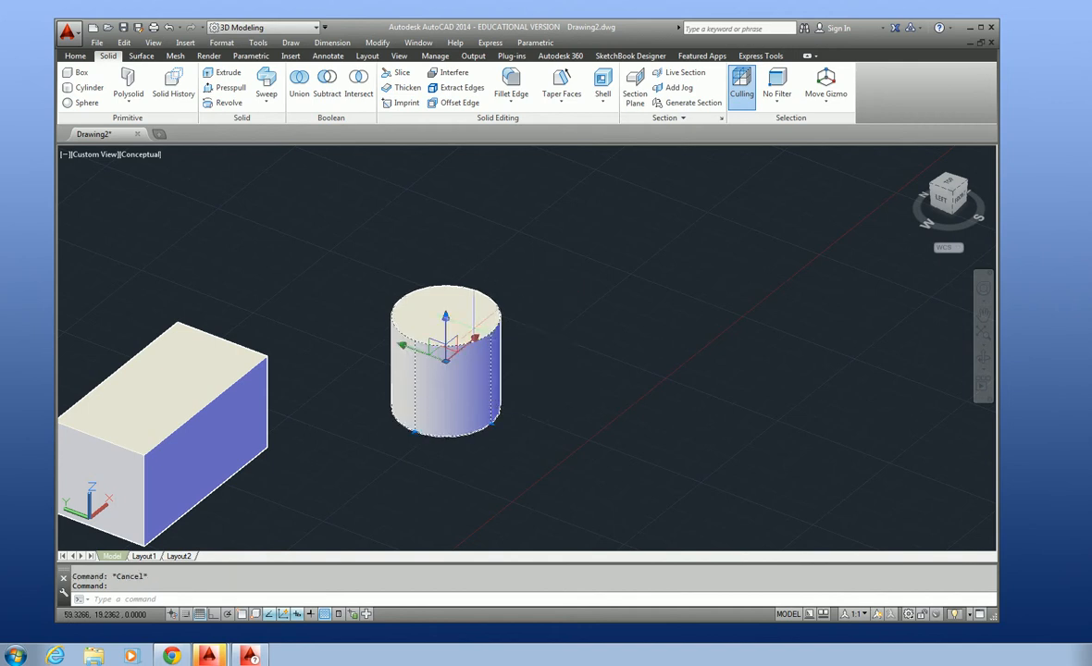
{"action": "right_click", "coordinate": [476, 333]}
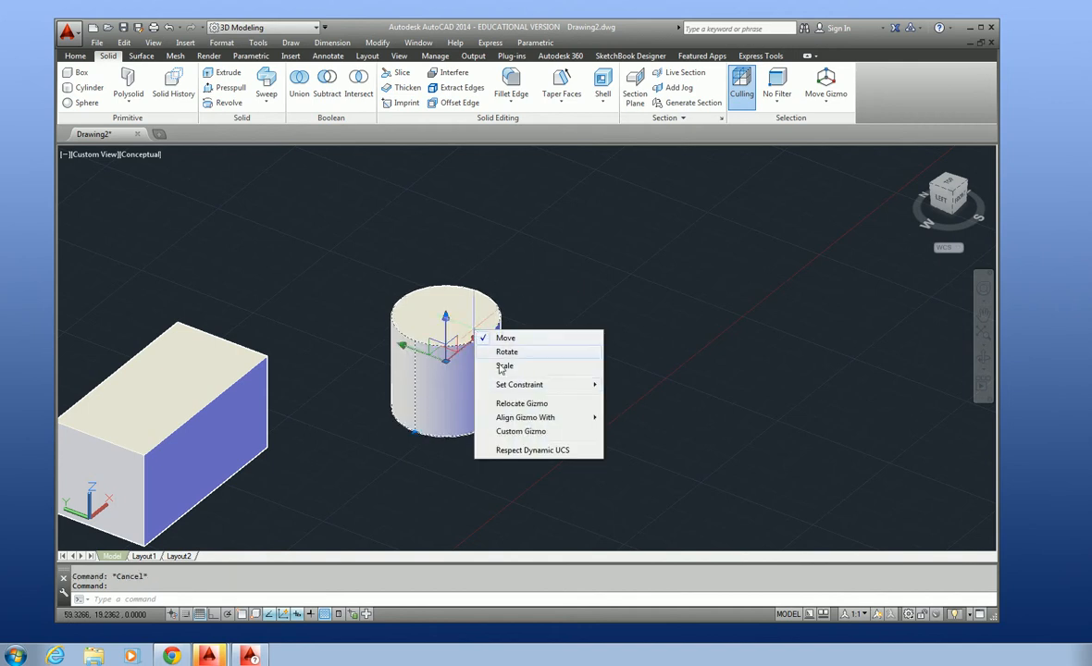
{"action": "key", "text": "Escape"}
{"action": "left_click", "coordinate": [470, 298]}
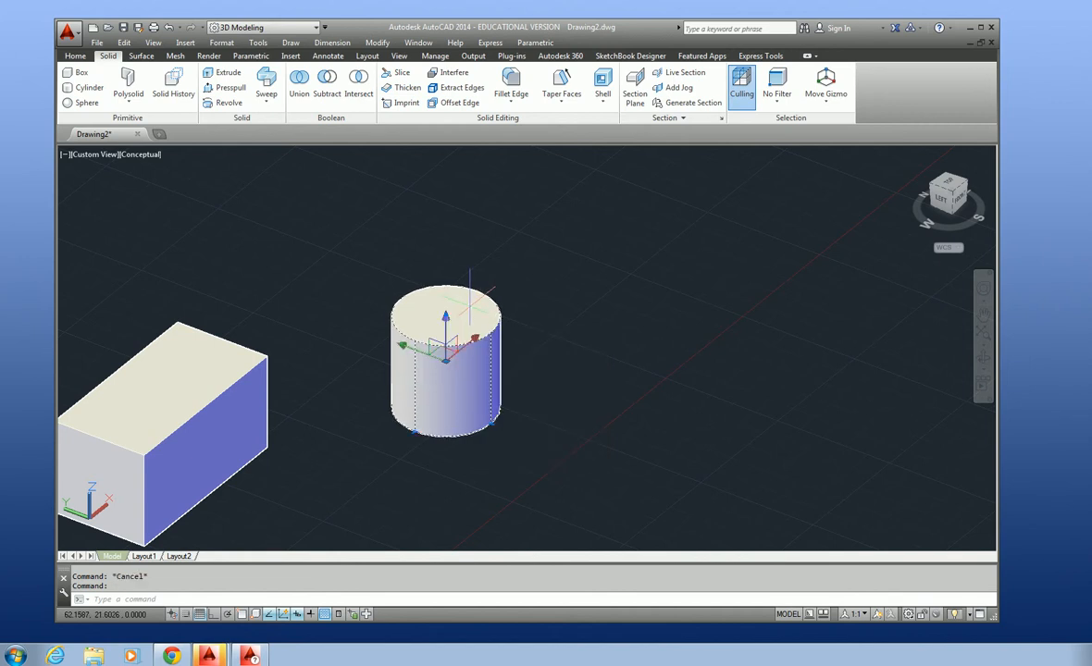
{"action": "right_click", "coordinate": [471, 306]}
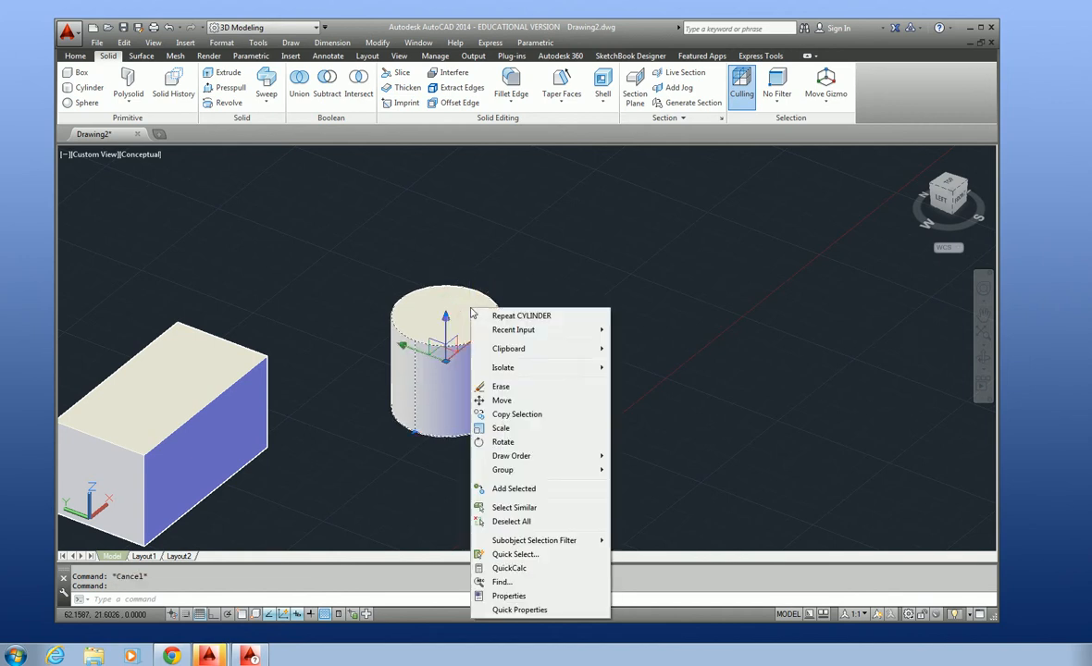
{"action": "left_click", "coordinate": [508, 596]}
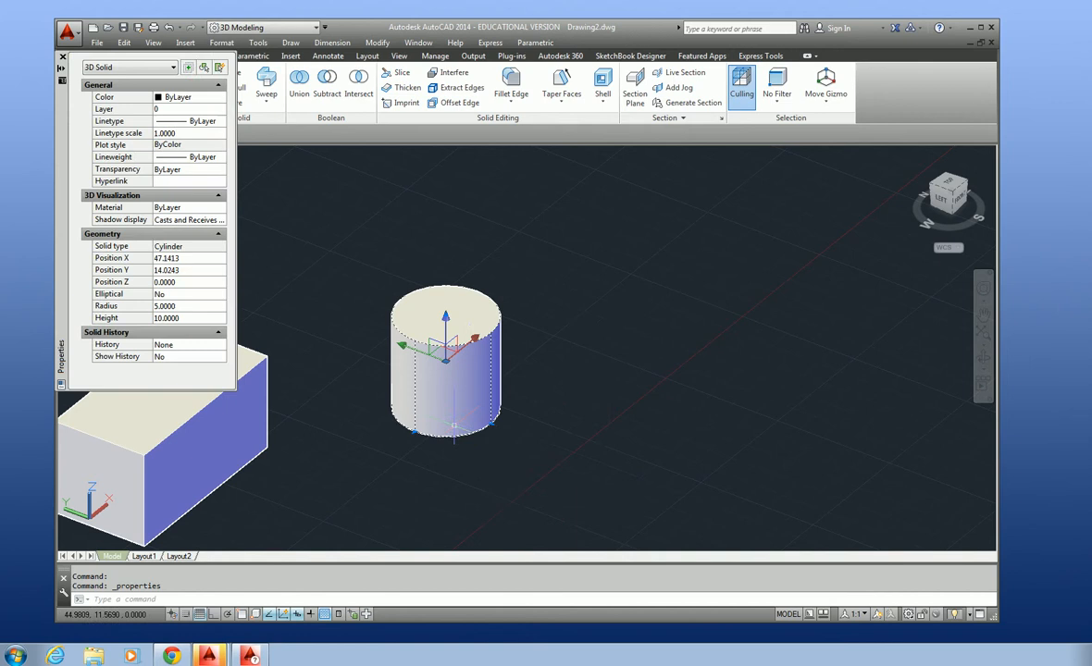
{"action": "left_click", "coordinate": [171, 307]}
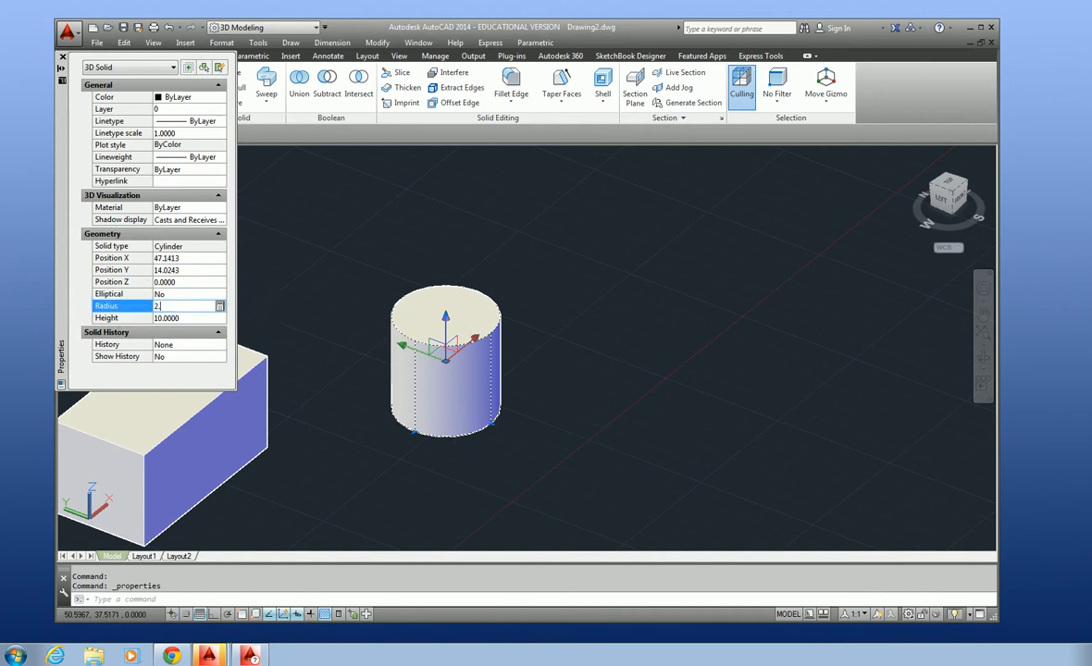
{"action": "type", "text": "2.5"}
{"action": "key", "text": "Return"}
{"action": "left_click", "coordinate": [195, 317]}
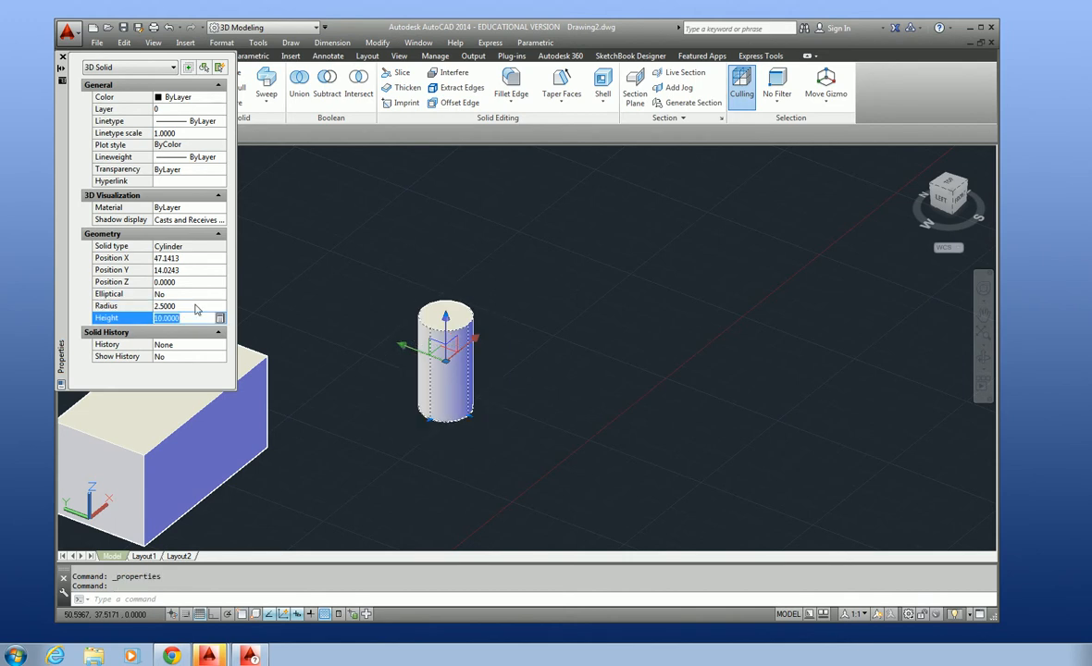
{"action": "left_click", "coordinate": [63, 56]}
{"action": "key", "text": "Escape"}
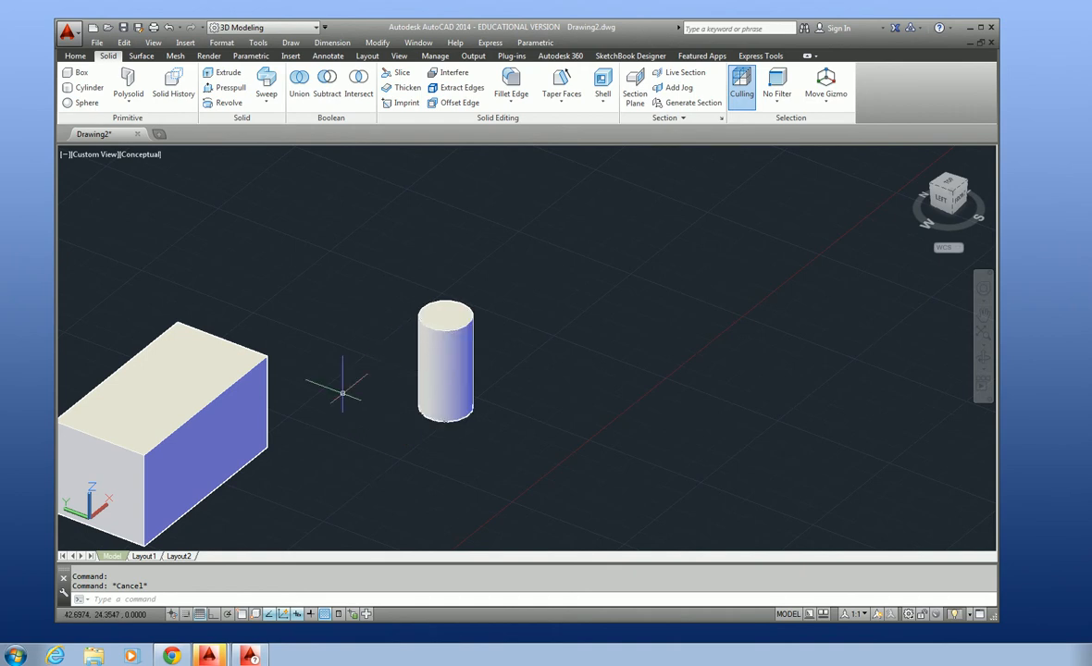
Step: Create a solid cylinder projecting from the box's long side face, with a radius of about 2.76 and a height of about 13.6
{"action": "middle_click_drag", "start_coordinate": [361, 403], "coordinate": [381, 321]}
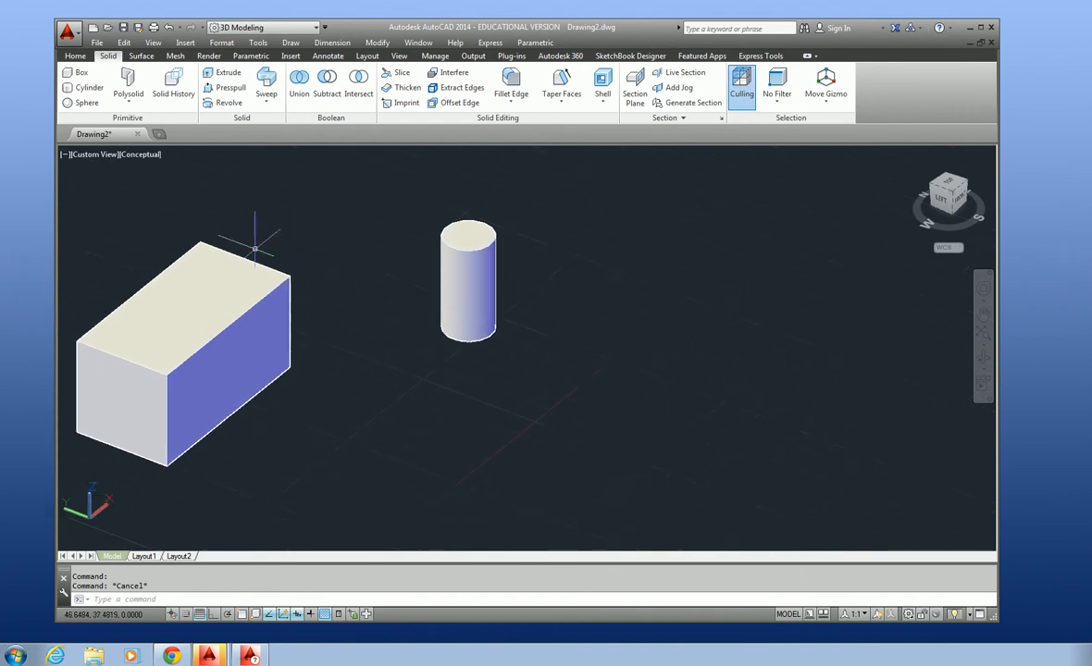
{"action": "left_click", "coordinate": [88, 87]}
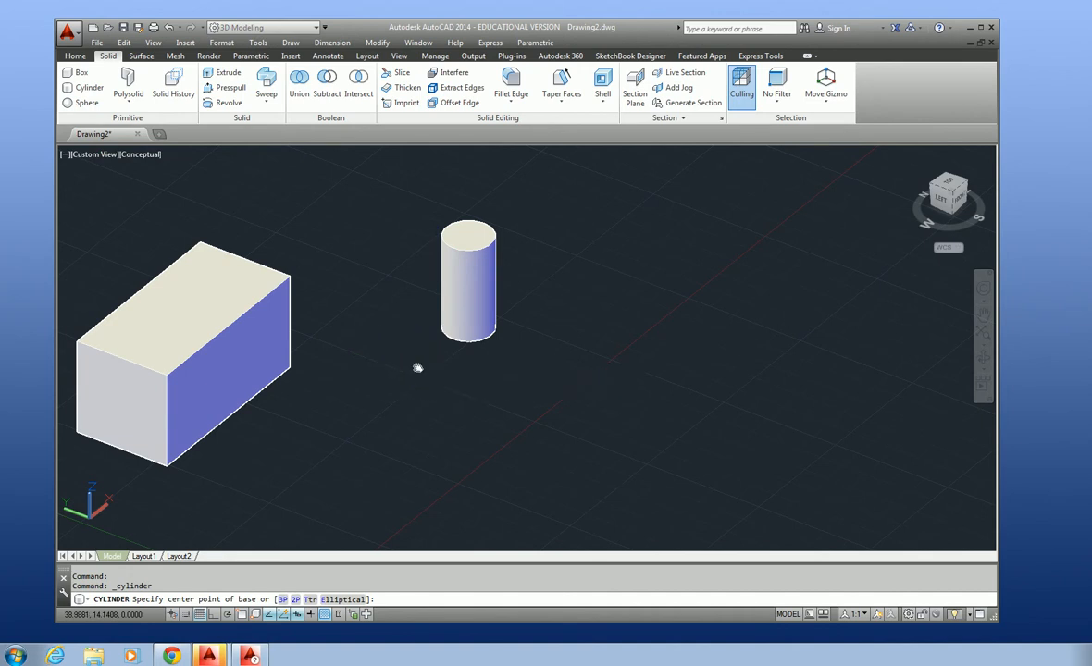
{"action": "middle_click_drag", "start_coordinate": [416, 361], "coordinate": [529, 356]}
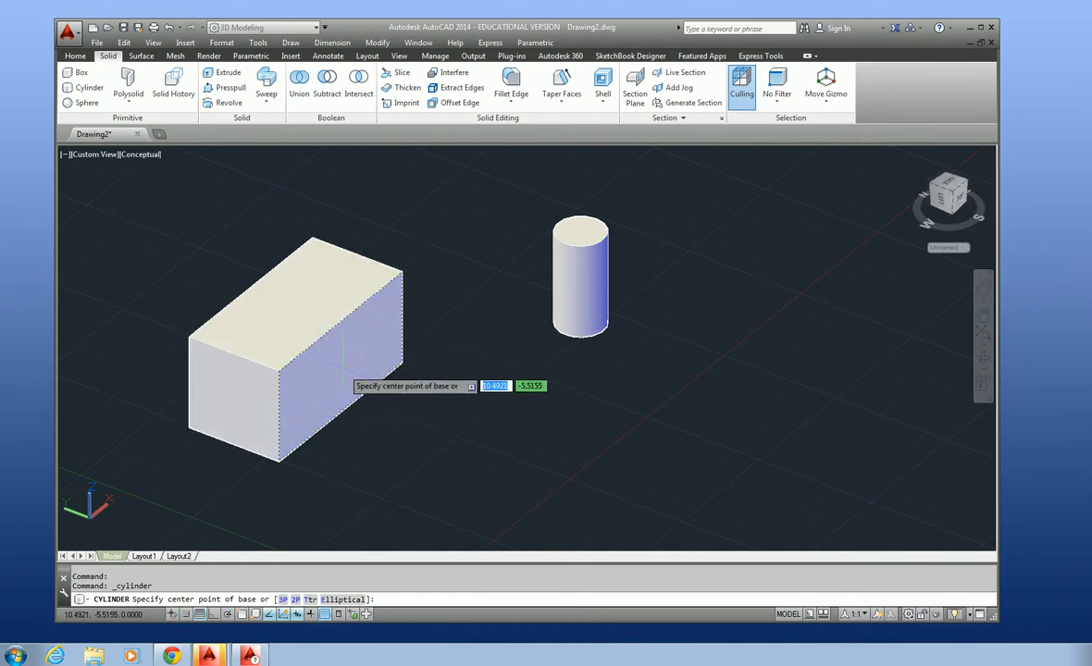
{"action": "left_click", "coordinate": [348, 356]}
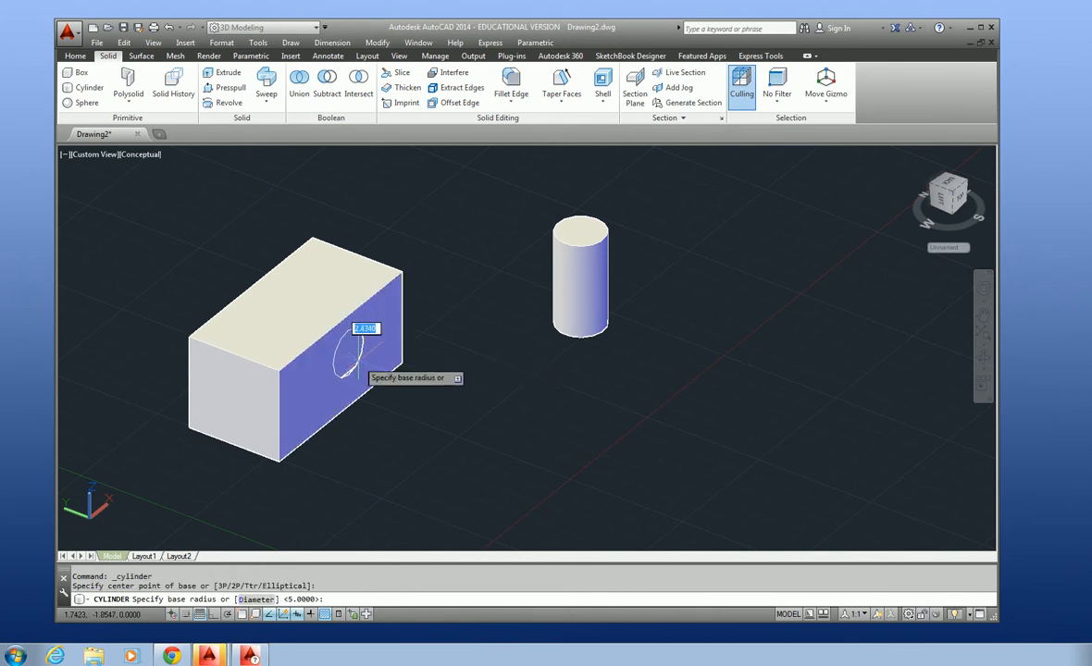
{"action": "key", "text": "Return"}
{"action": "left_click", "coordinate": [468, 398]}
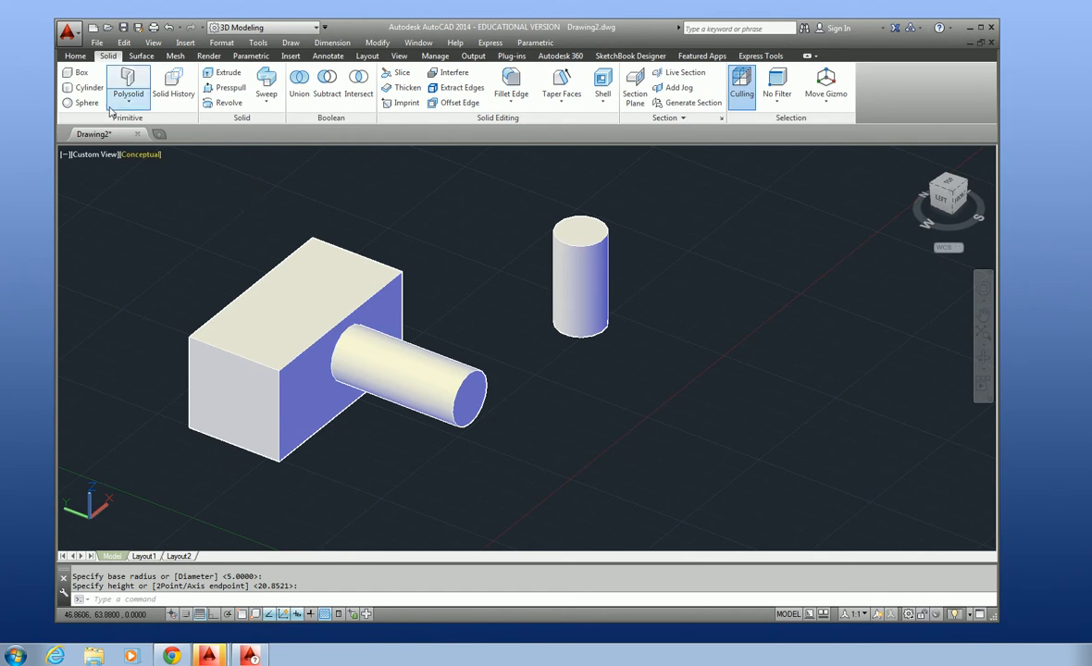
Step: Create an upright solid cylinder with a radius of about 3.2 on the box's top face
{"action": "left_click", "coordinate": [89, 87]}
{"action": "left_click", "coordinate": [293, 305]}
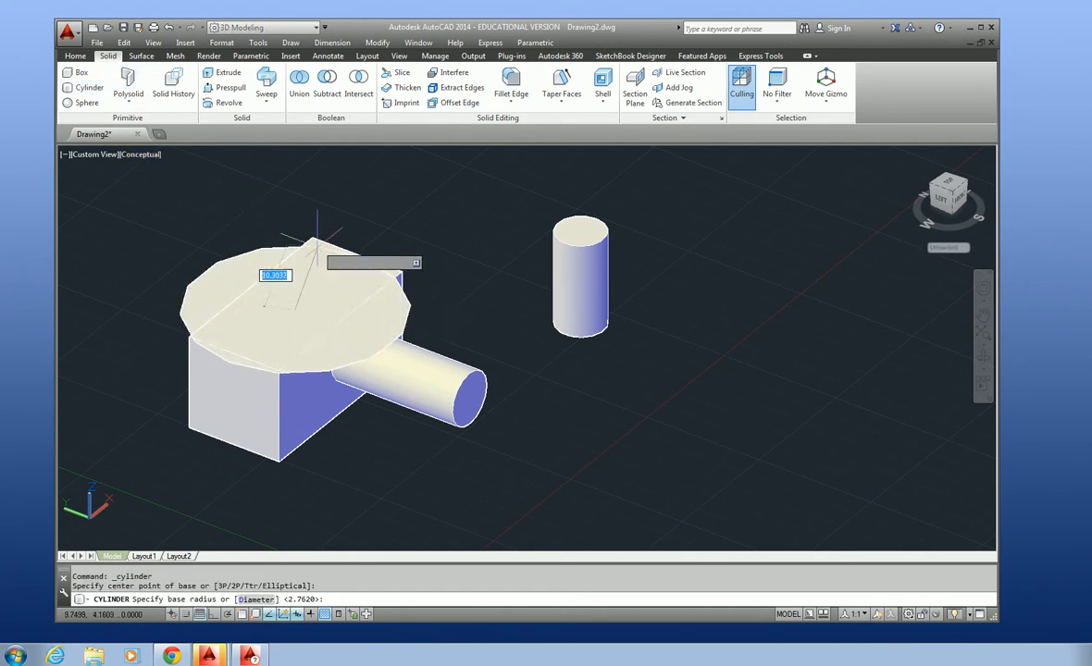
{"action": "left_click", "coordinate": [322, 298]}
{"action": "left_click", "coordinate": [335, 185]}
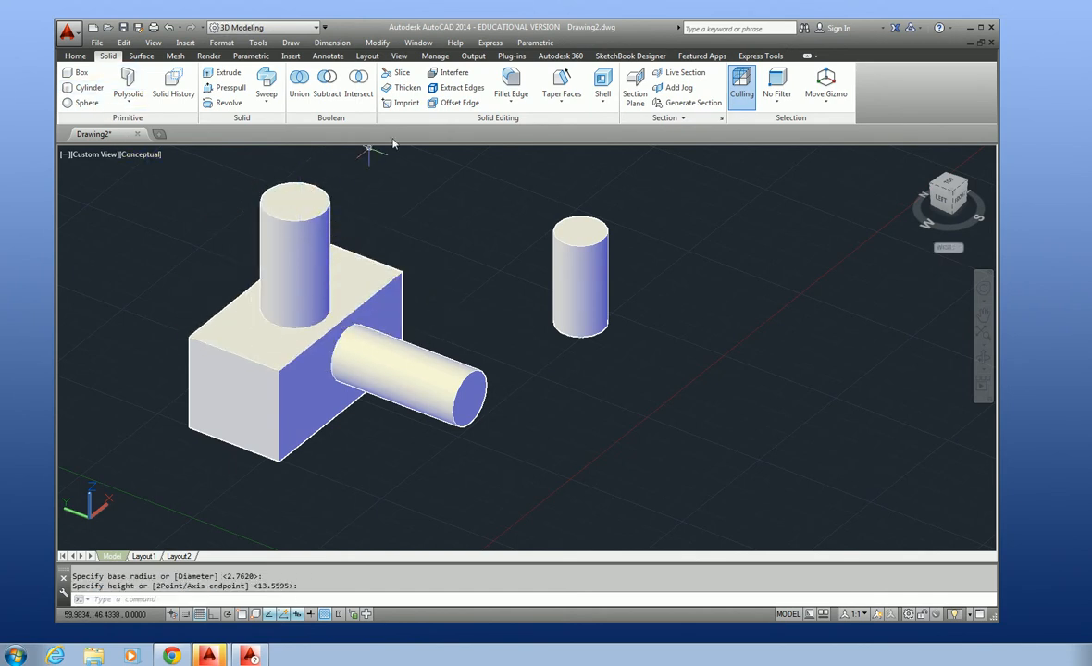
Step: Turn on 3D object snap and object snap, and create a radius 8 sphere centred on the side cylinder's end face
{"action": "left_click", "coordinate": [85, 102]}
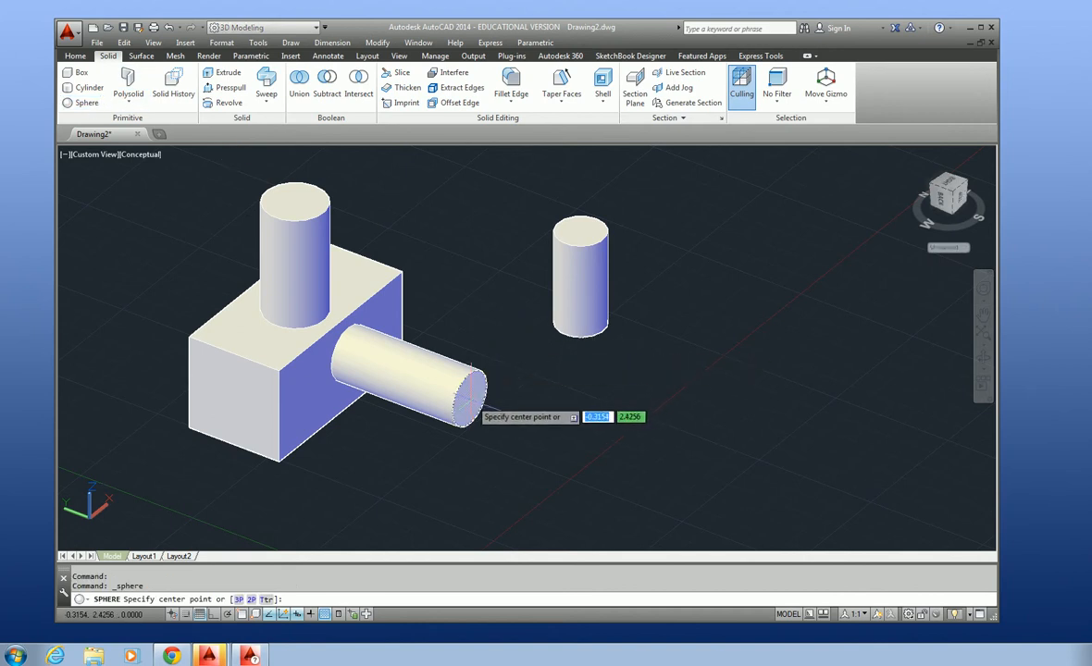
{"action": "key", "text": "F4"}
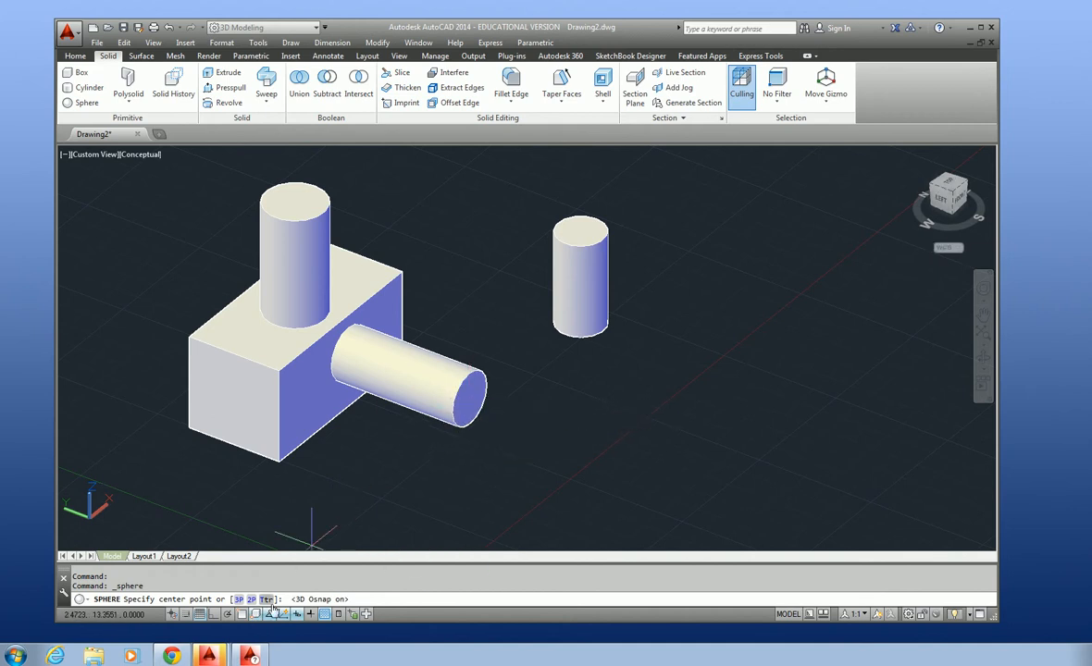
{"action": "left_click", "coordinate": [243, 614]}
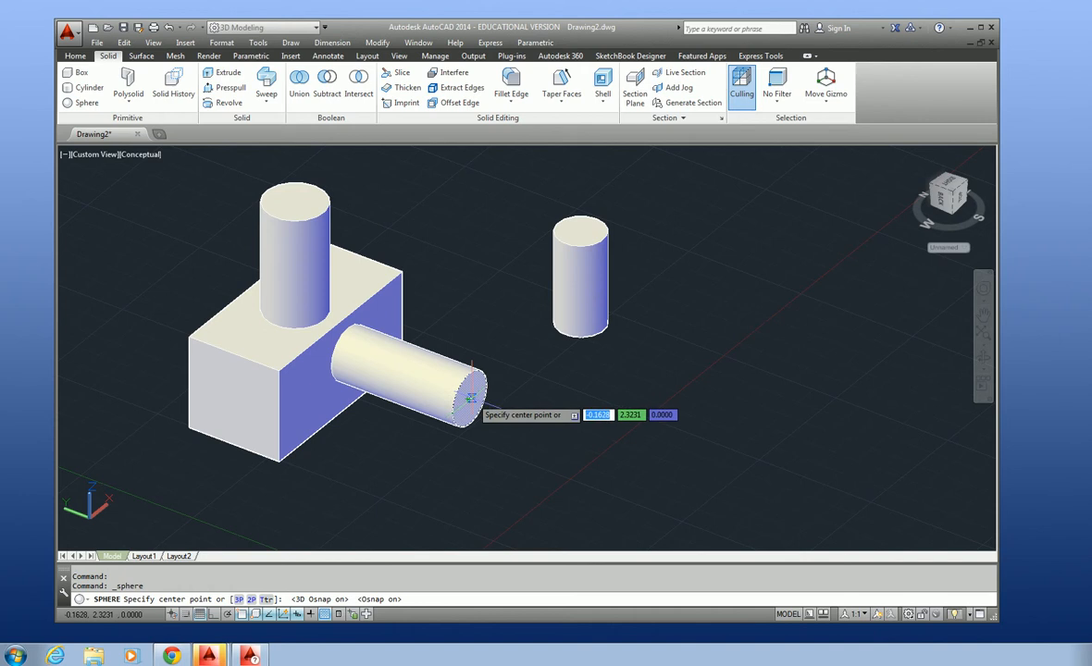
{"action": "scroll", "coordinate": [470, 397], "scroll_direction": "up", "scroll_amount": 4}
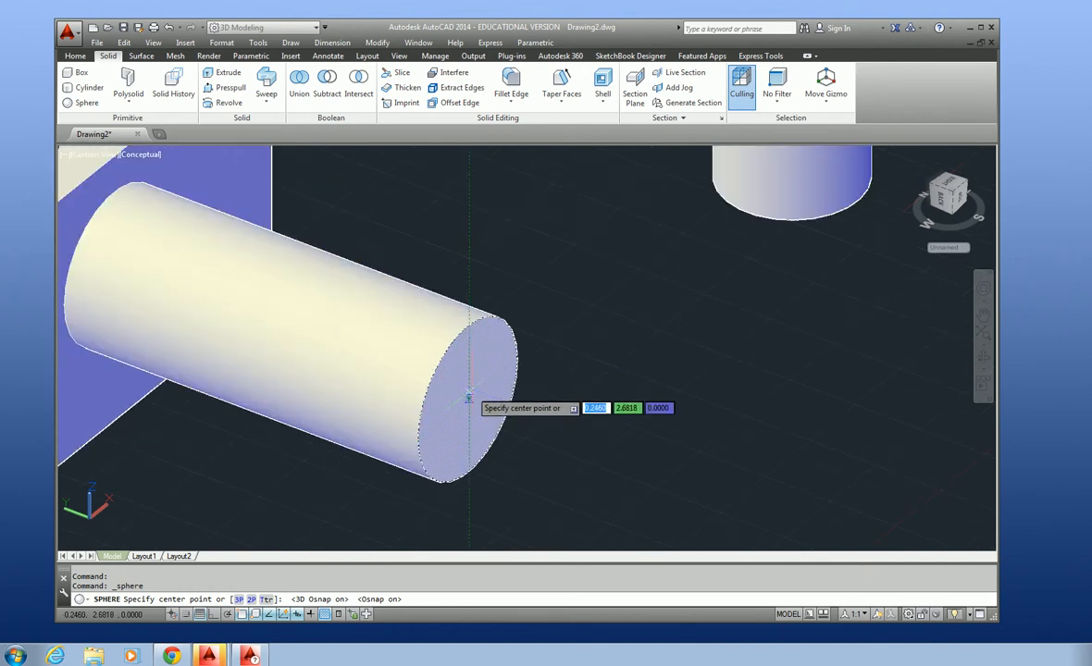
{"action": "left_click", "coordinate": [469, 395]}
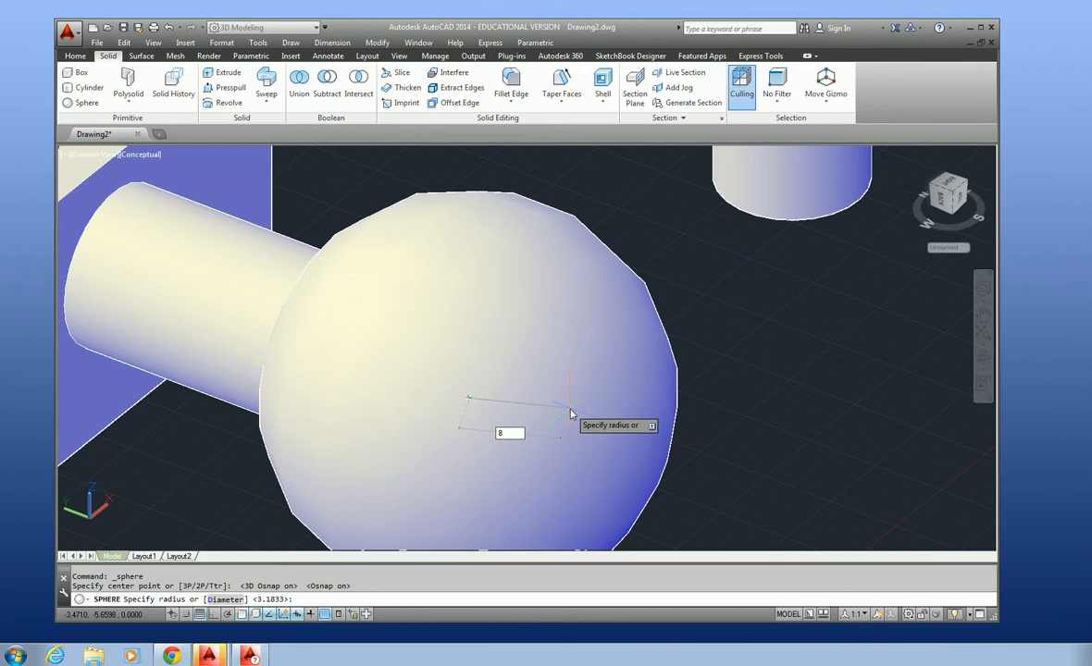
{"action": "key", "text": "Return"}
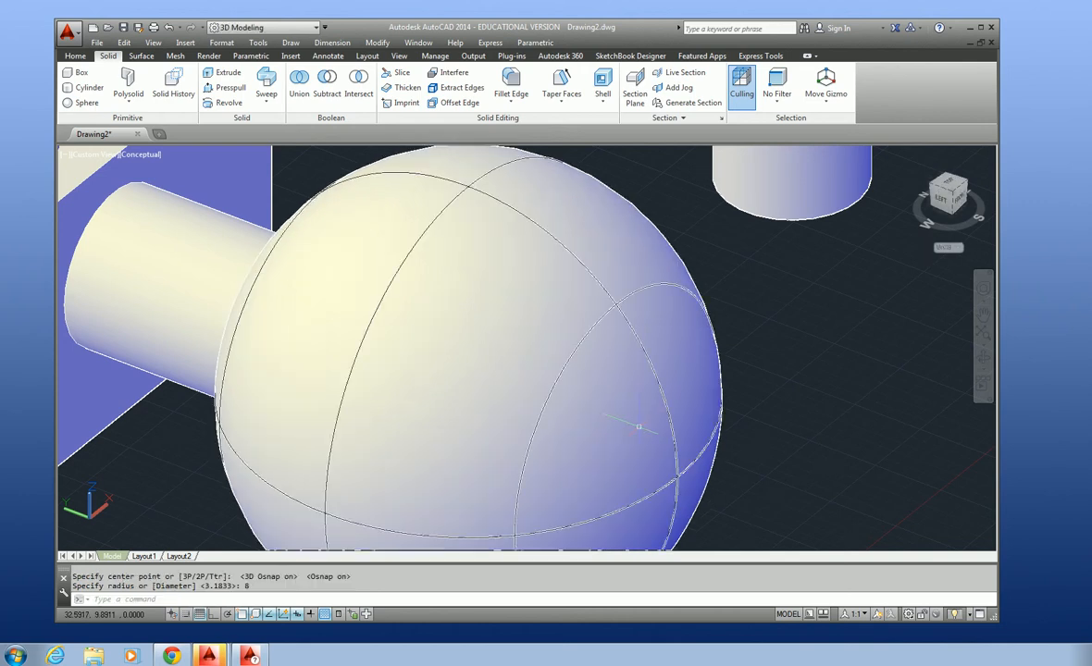
{"action": "key", "text": "Escape"}
Step: Turn off both object snaps and set the selected sphere's radius to 10 by editing its top grip, then deselect it
{"action": "left_click", "coordinate": [502, 319]}
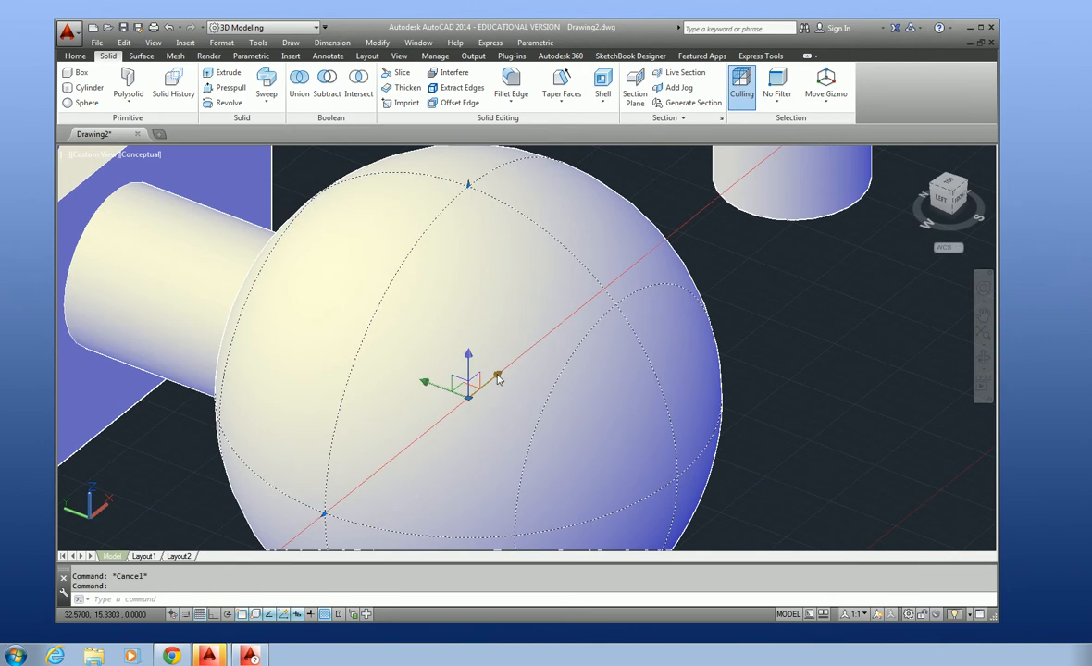
{"action": "scroll", "coordinate": [500, 320], "scroll_direction": "down", "scroll_amount": 5}
{"action": "left_click", "coordinate": [240, 615]}
{"action": "left_click", "coordinate": [241, 615]}
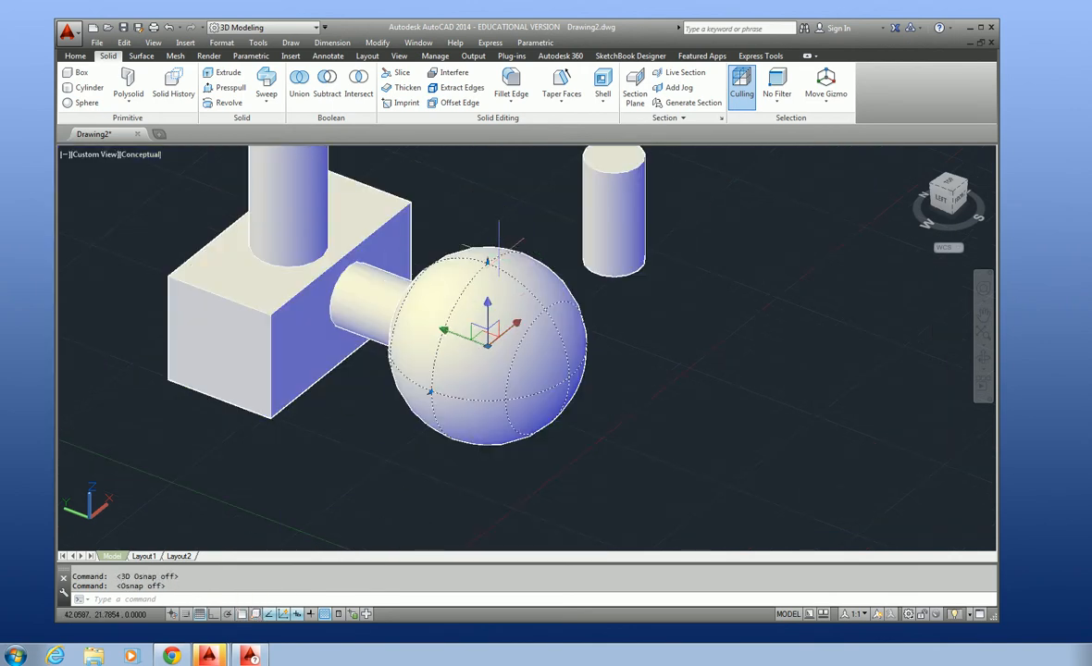
{"action": "scroll", "coordinate": [507, 252], "scroll_direction": "up", "scroll_amount": 3}
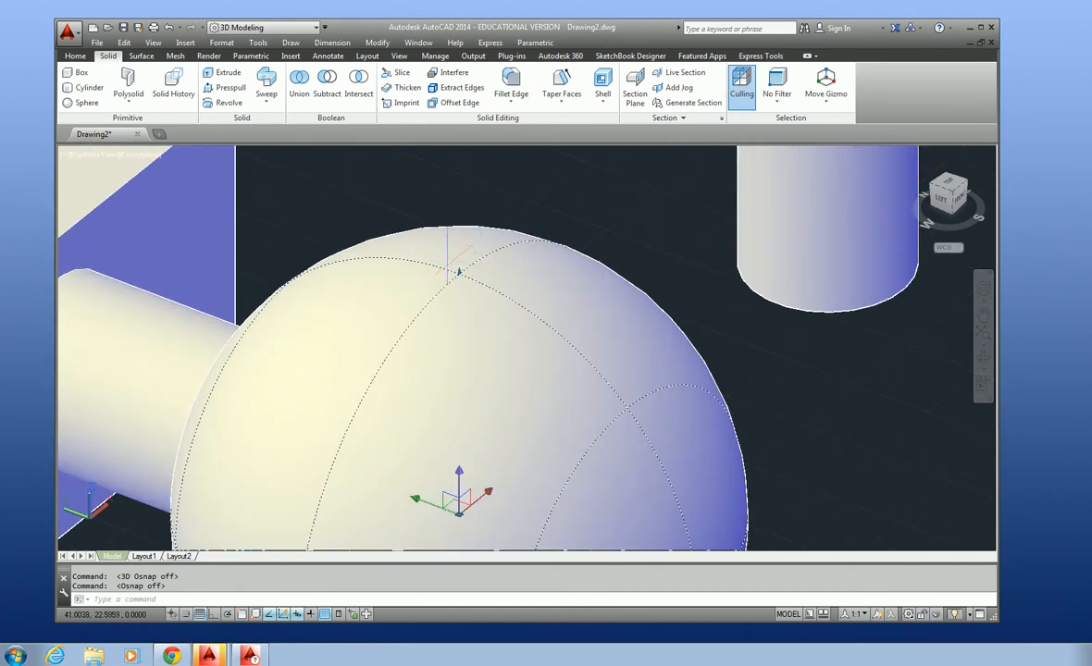
{"action": "left_click", "coordinate": [458, 272]}
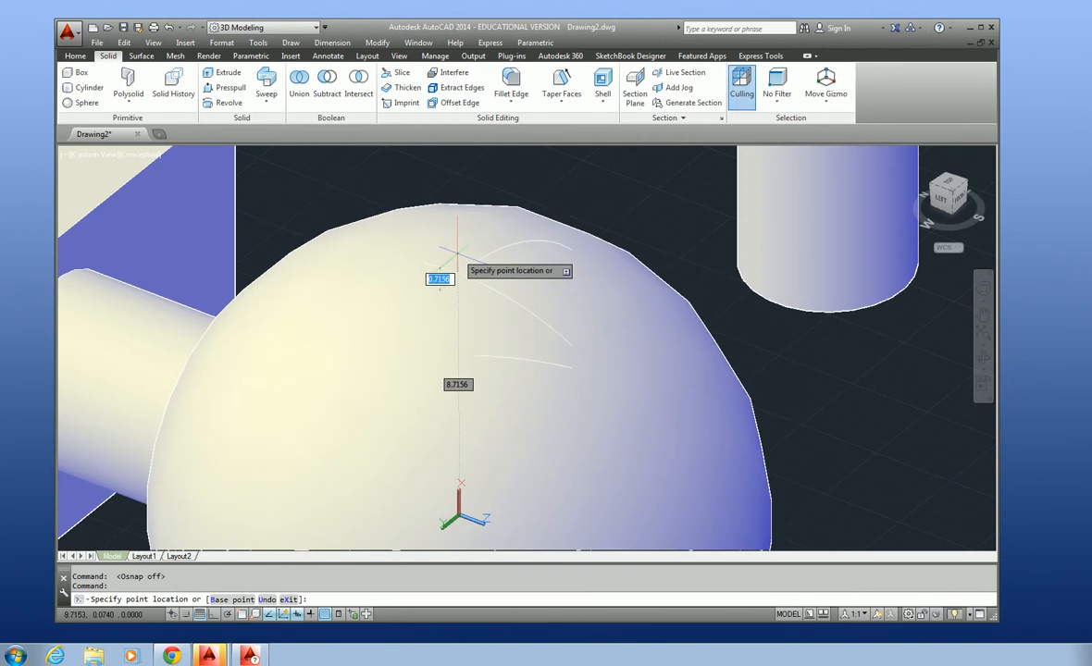
{"action": "key", "text": "Tab"}
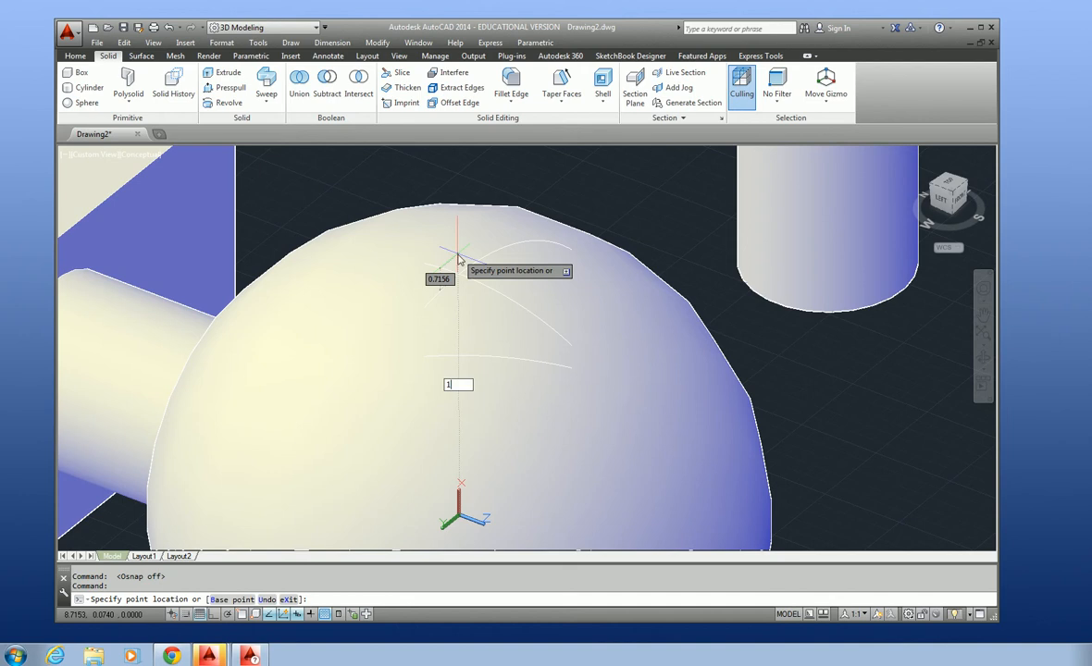
{"action": "key", "text": "Return"}
{"action": "key", "text": "Escape"}
{"action": "scroll", "coordinate": [453, 273], "scroll_direction": "down", "scroll_amount": 6}
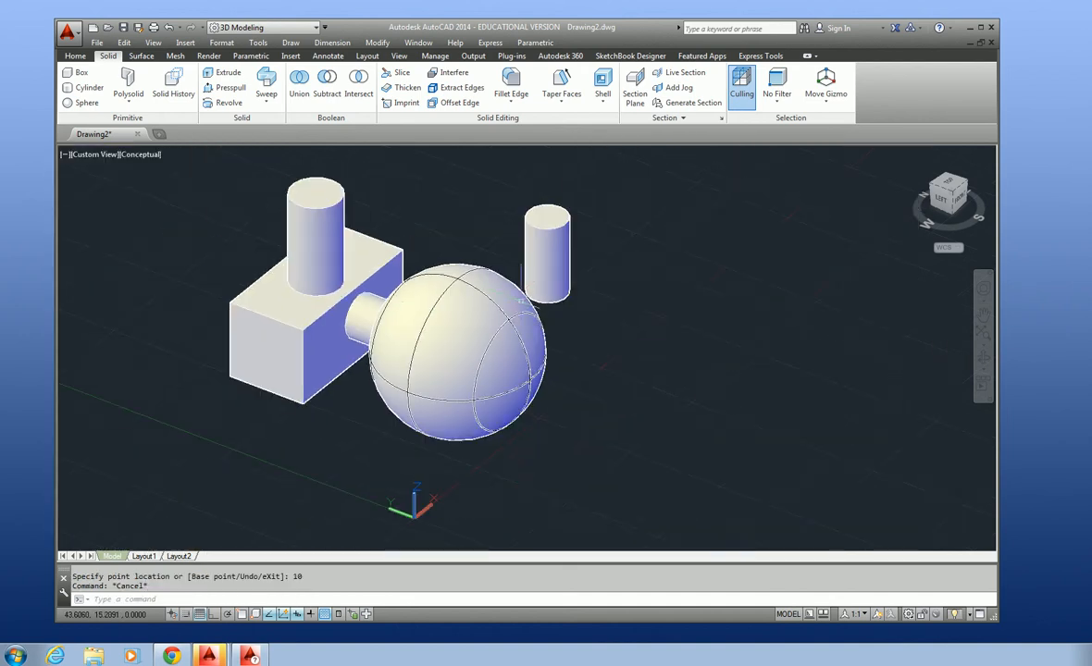
Step: Delete the cylinder between the box and the sphere, and undo the deletion
{"action": "left_click", "coordinate": [361, 310]}
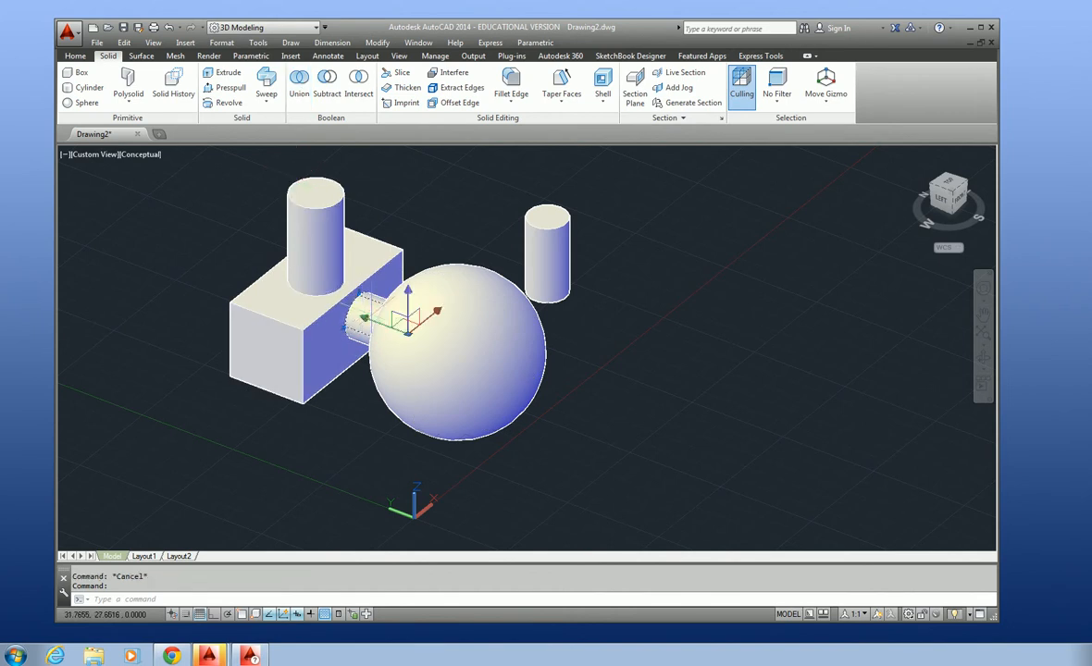
{"action": "key", "text": "Delete"}
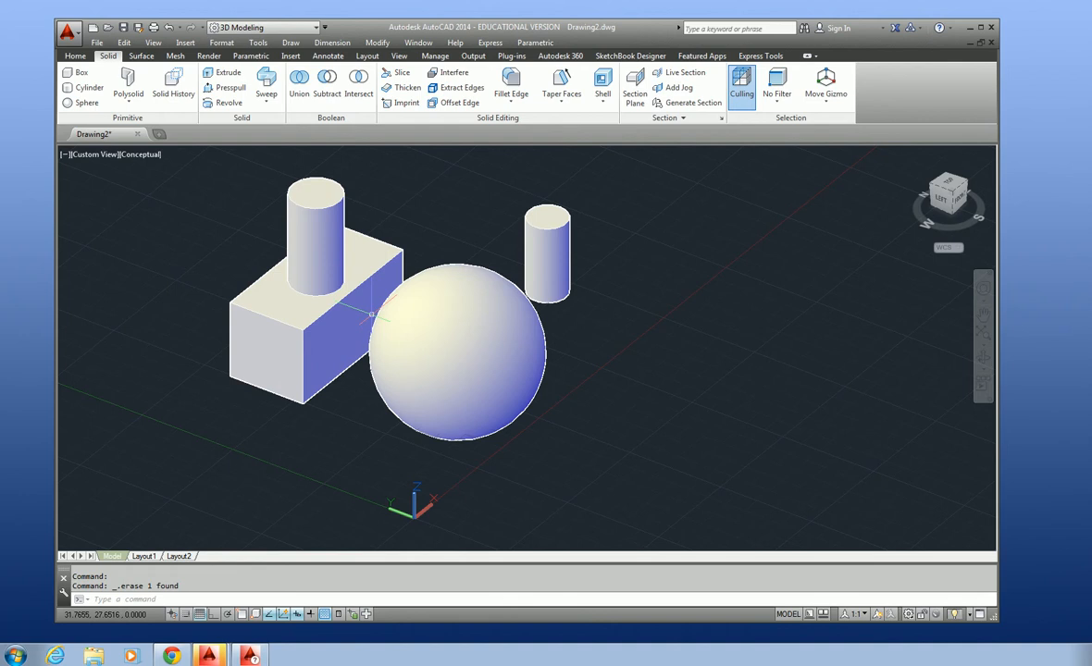
{"action": "left_click", "coordinate": [381, 316]}
{"action": "left_click", "coordinate": [169, 28]}
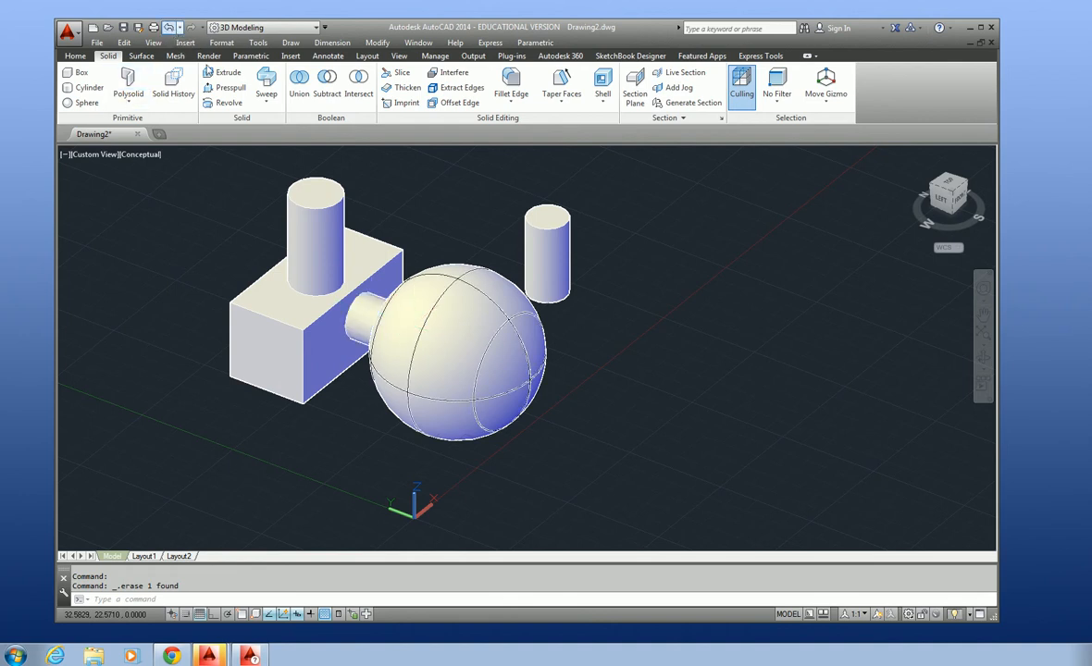
Step: Union the side cylinder and the sphere into one solid
{"action": "left_click", "coordinate": [302, 92]}
{"action": "left_click", "coordinate": [360, 320]}
{"action": "left_click", "coordinate": [444, 315]}
{"action": "key", "text": "Return"}
Step: Try to move the joined cylinder and sphere along the Y axis, and cancel the move
{"action": "left_click", "coordinate": [438, 314]}
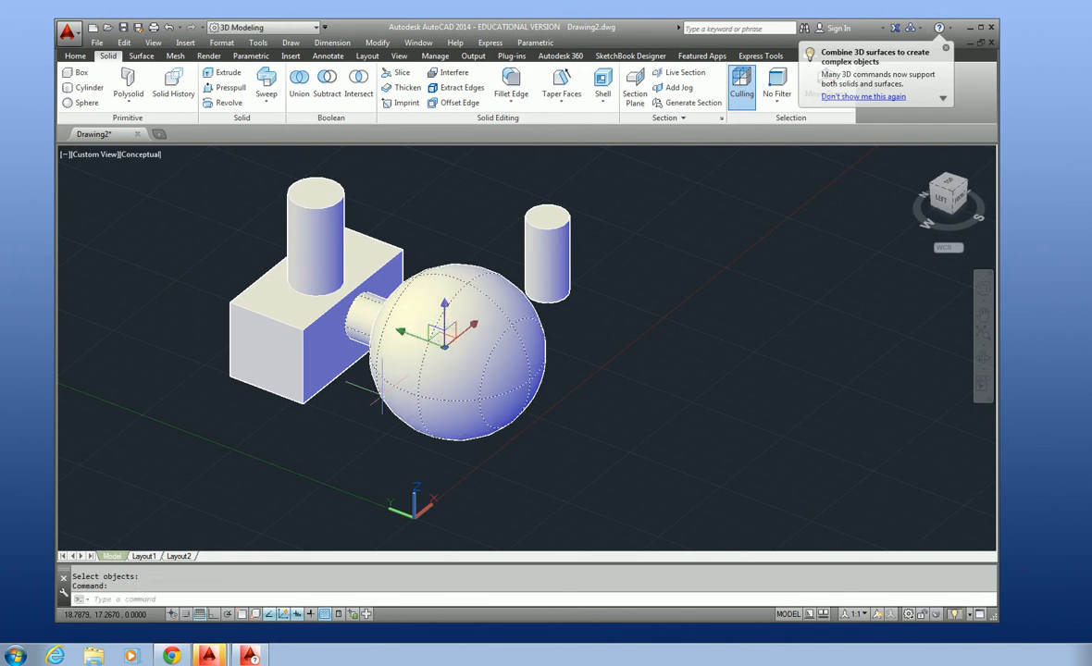
{"action": "left_click", "coordinate": [409, 335]}
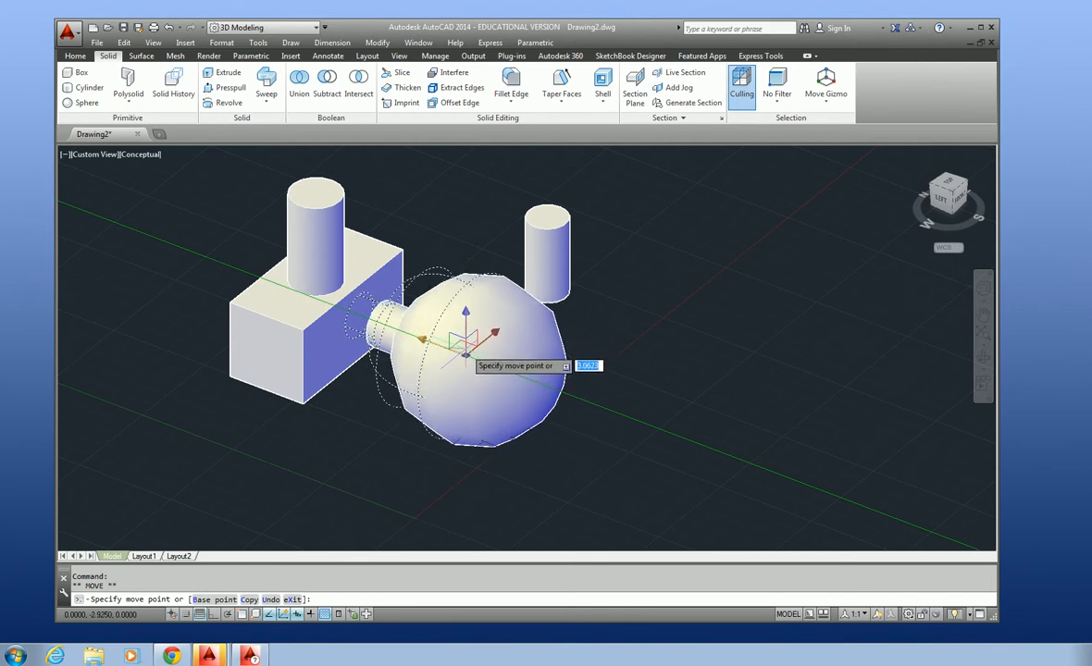
{"action": "key", "text": "Escape"}
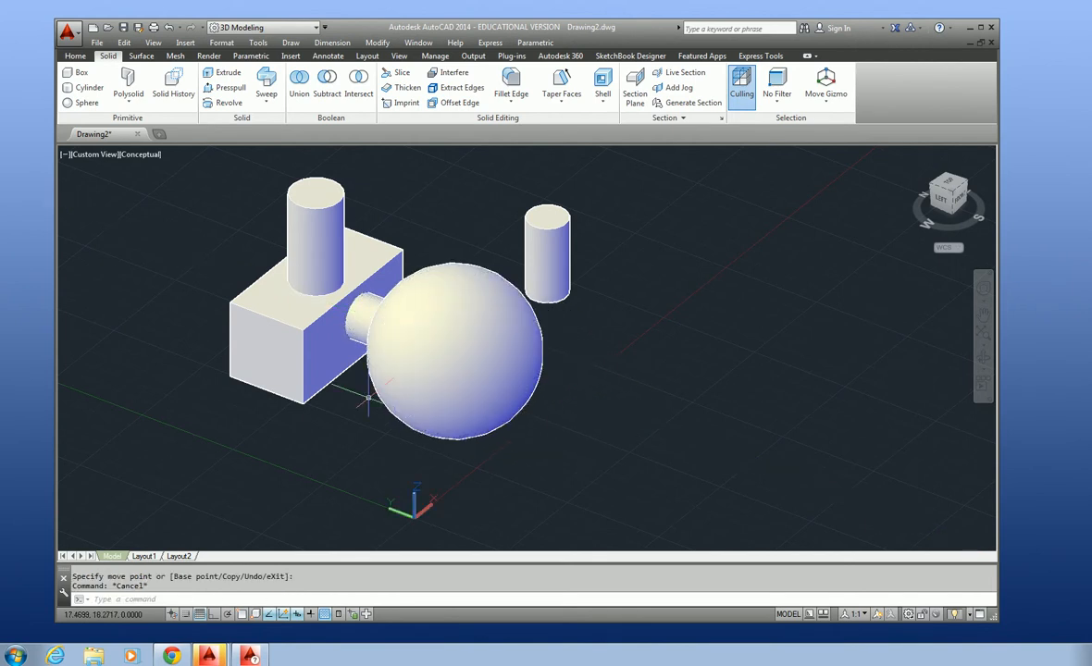
Step: Move the freestanding cylinder onto the top of the sphere with the move gizmo so it partly penetrates the sphere, then deselect it
{"action": "left_click", "coordinate": [555, 248]}
{"action": "left_click", "coordinate": [569, 235]}
{"action": "left_click", "coordinate": [462, 316]}
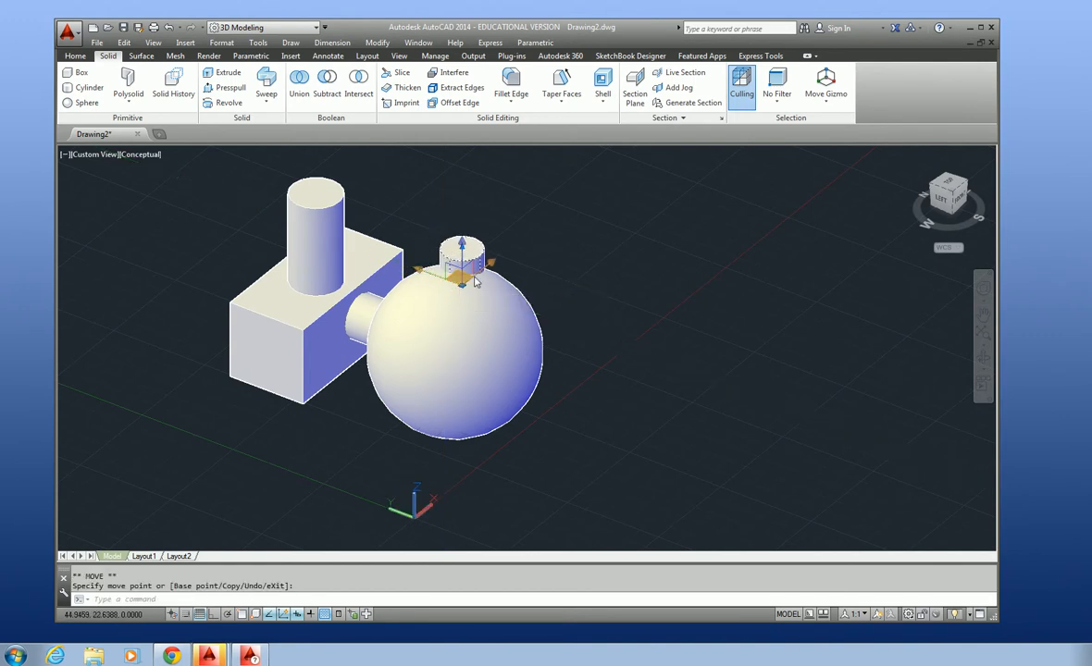
{"action": "left_click", "coordinate": [475, 275]}
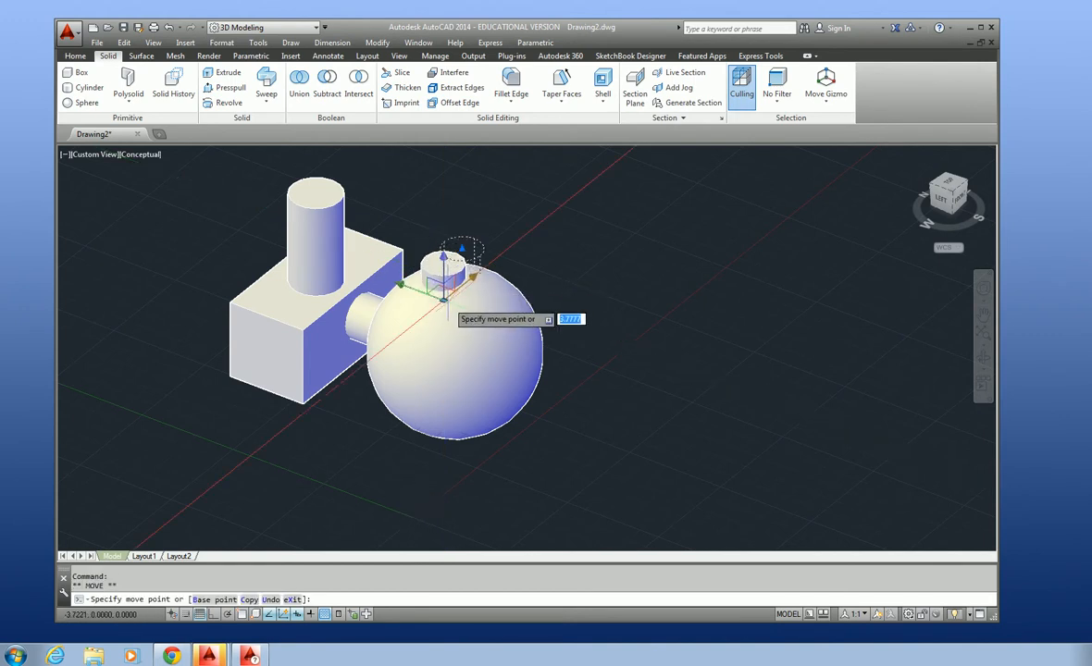
{"action": "left_click", "coordinate": [450, 291]}
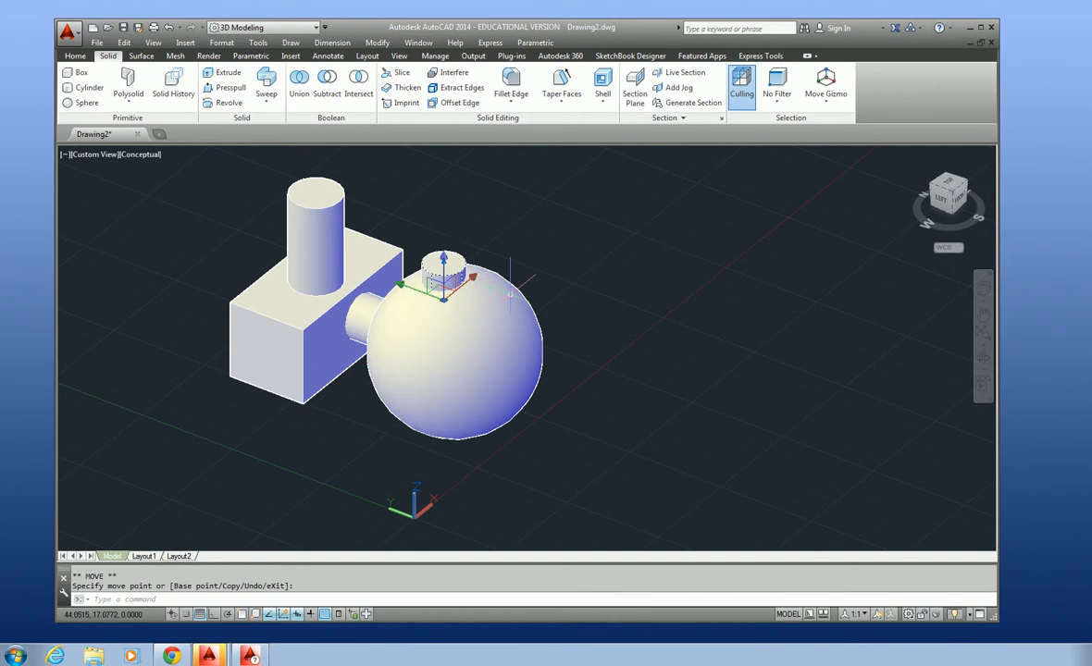
{"action": "left_click", "coordinate": [450, 289]}
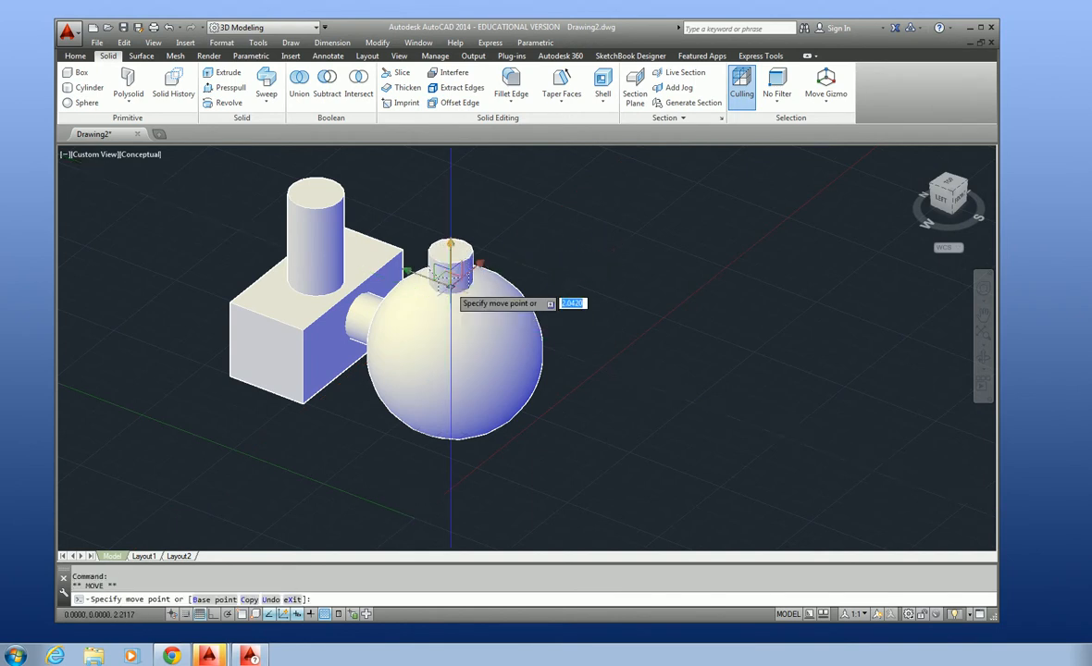
{"action": "left_click", "coordinate": [448, 262]}
{"action": "key", "text": "Escape"}
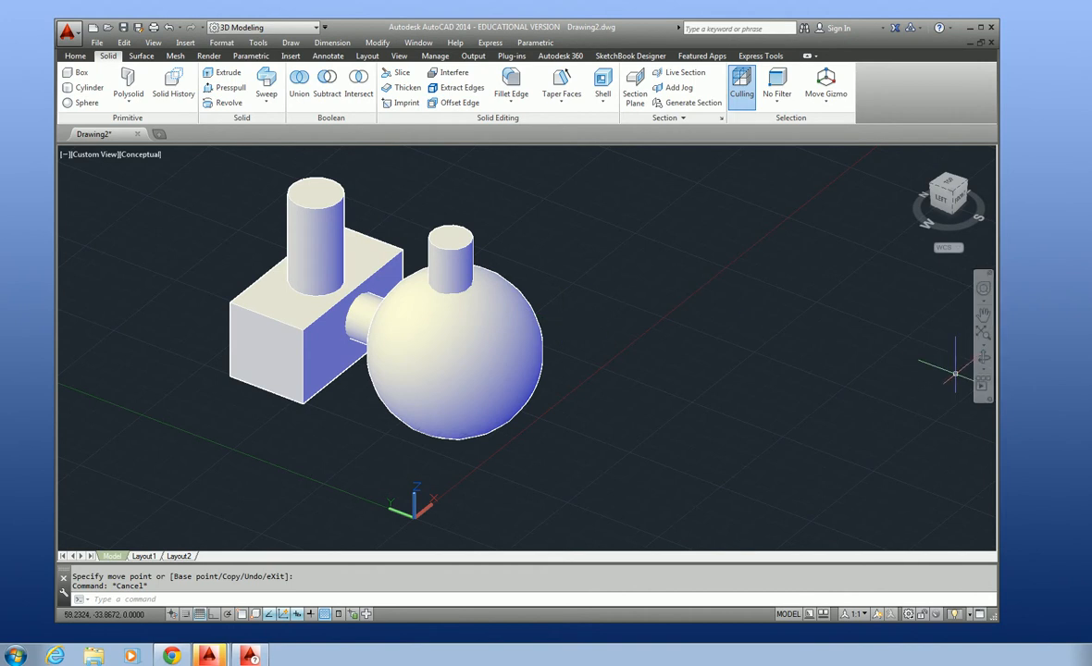
Step: Subtract the joined sphere and side cylinder from the small cylinder on top, and undo the subtraction
{"action": "left_click", "coordinate": [983, 360]}
{"action": "left_click_drag", "start_coordinate": [740, 347], "coordinate": [717, 339]}
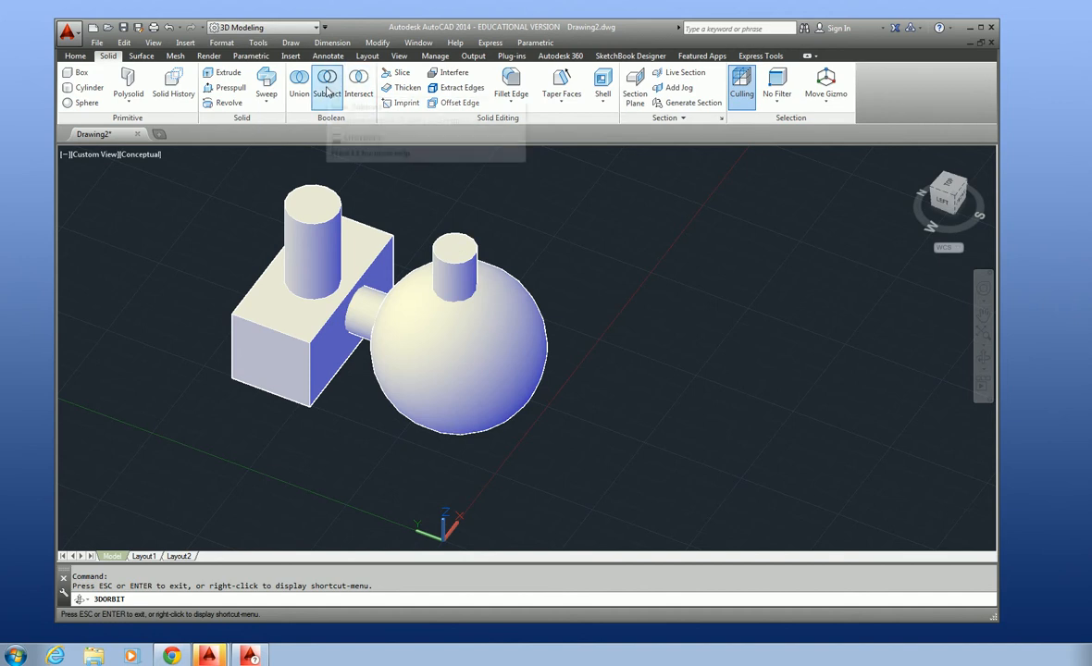
{"action": "left_click", "coordinate": [327, 81]}
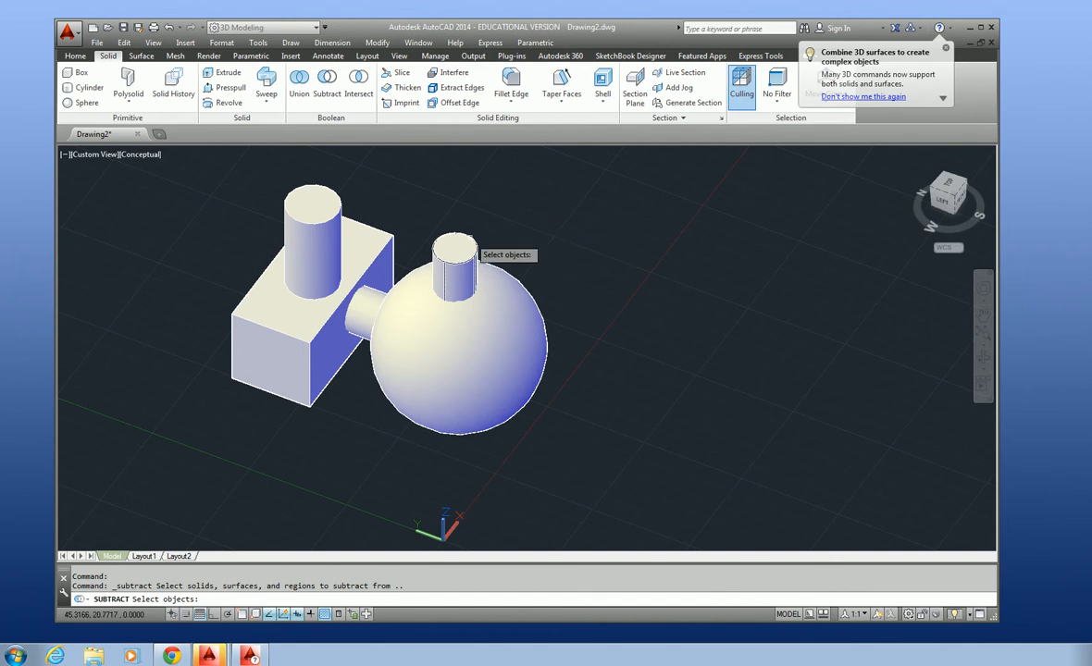
{"action": "left_click", "coordinate": [468, 239]}
{"action": "key", "text": "Return"}
{"action": "left_click", "coordinate": [497, 274]}
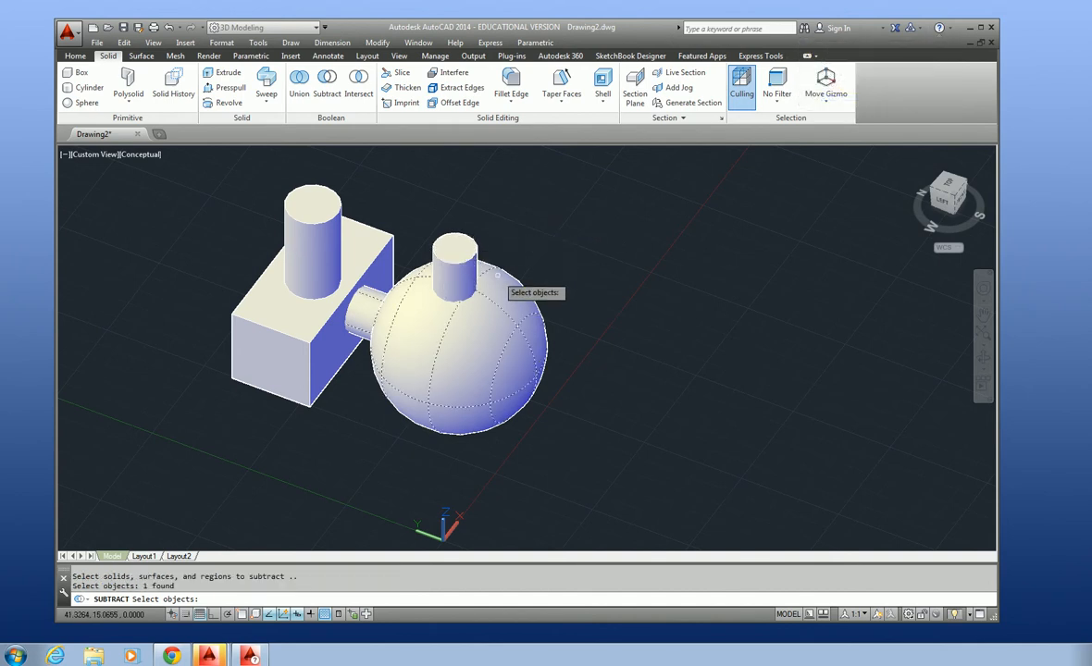
{"action": "key", "text": "Return"}
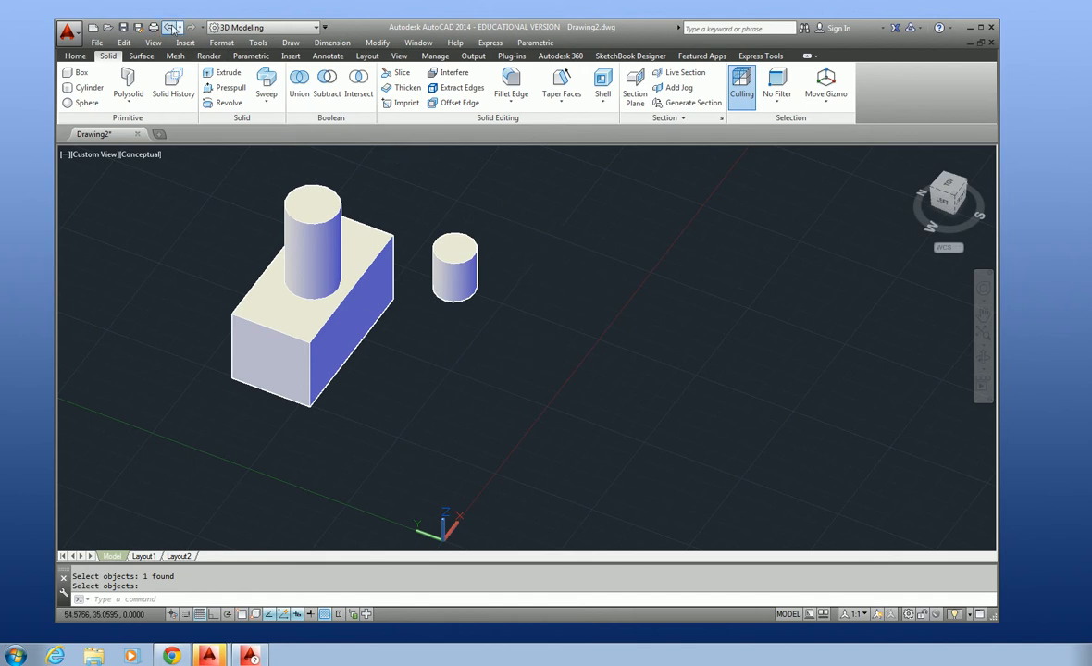
{"action": "left_click", "coordinate": [171, 28]}
Step: Subtract the small top cylinder from the joined sphere and side cylinder to cut a hole in the sphere
{"action": "left_click", "coordinate": [326, 85]}
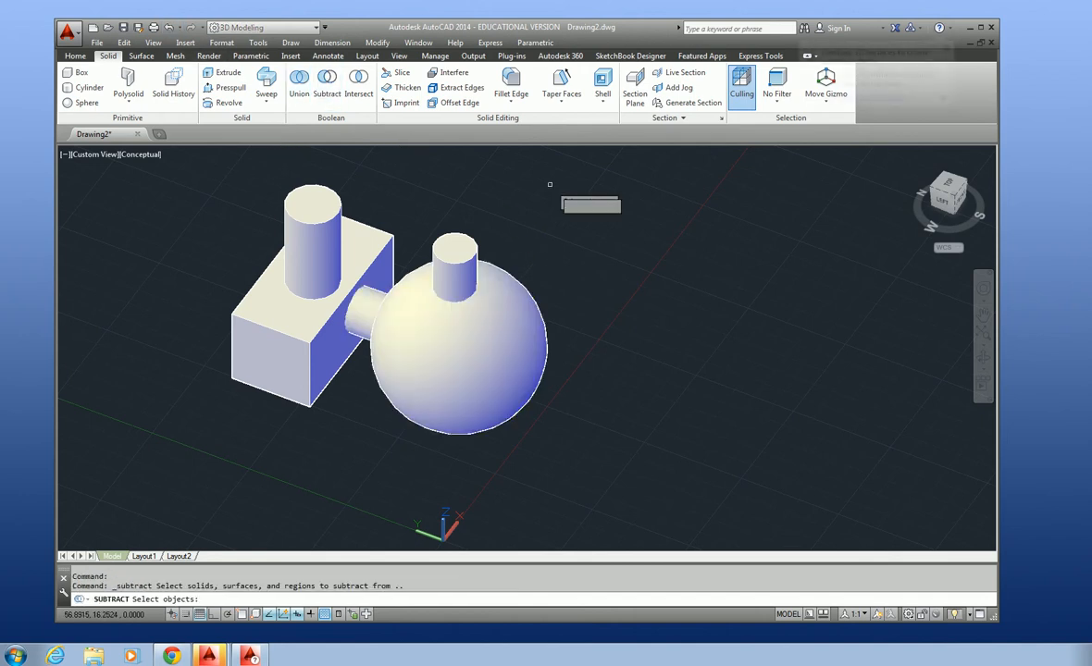
{"action": "left_click", "coordinate": [533, 306]}
{"action": "key", "text": "Return"}
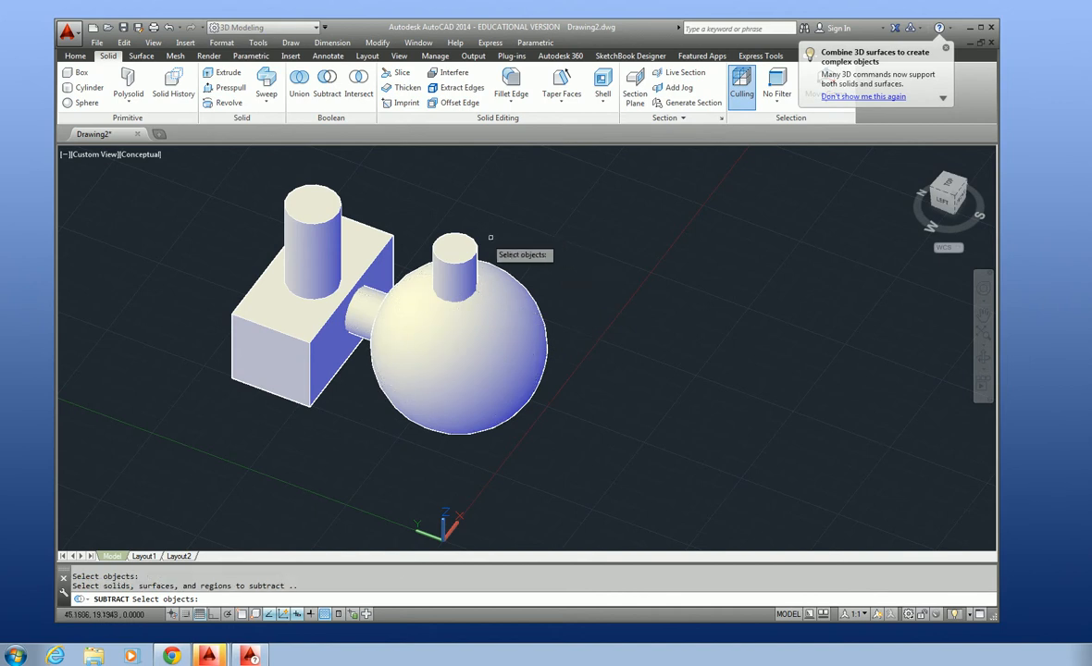
{"action": "left_click", "coordinate": [460, 246]}
{"action": "key", "text": "Return"}
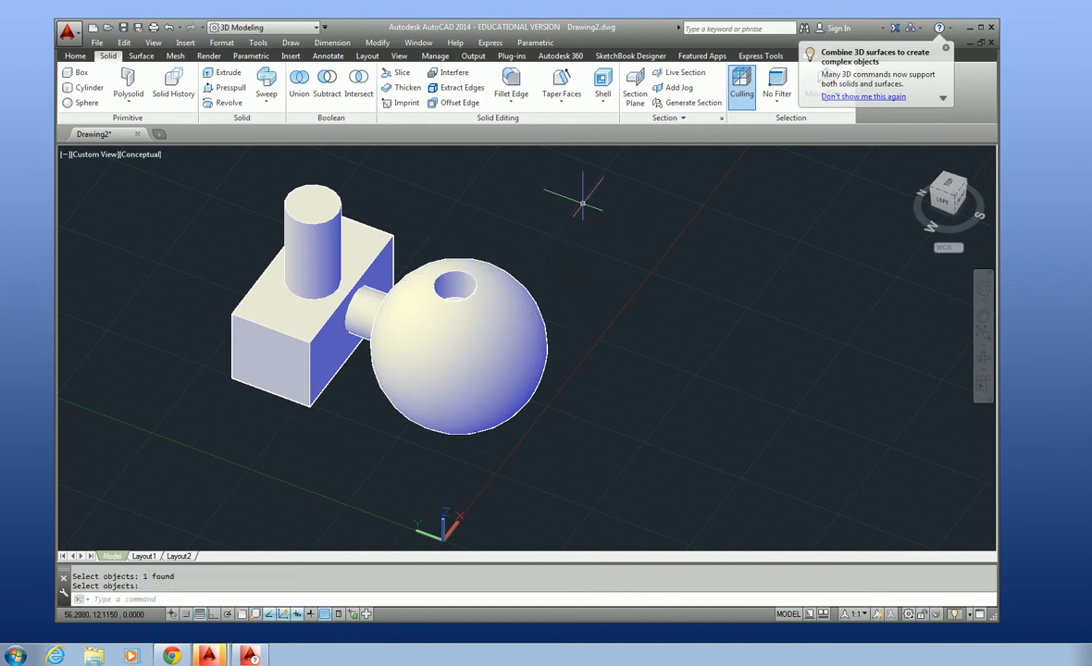
{"action": "left_click", "coordinate": [982, 355]}
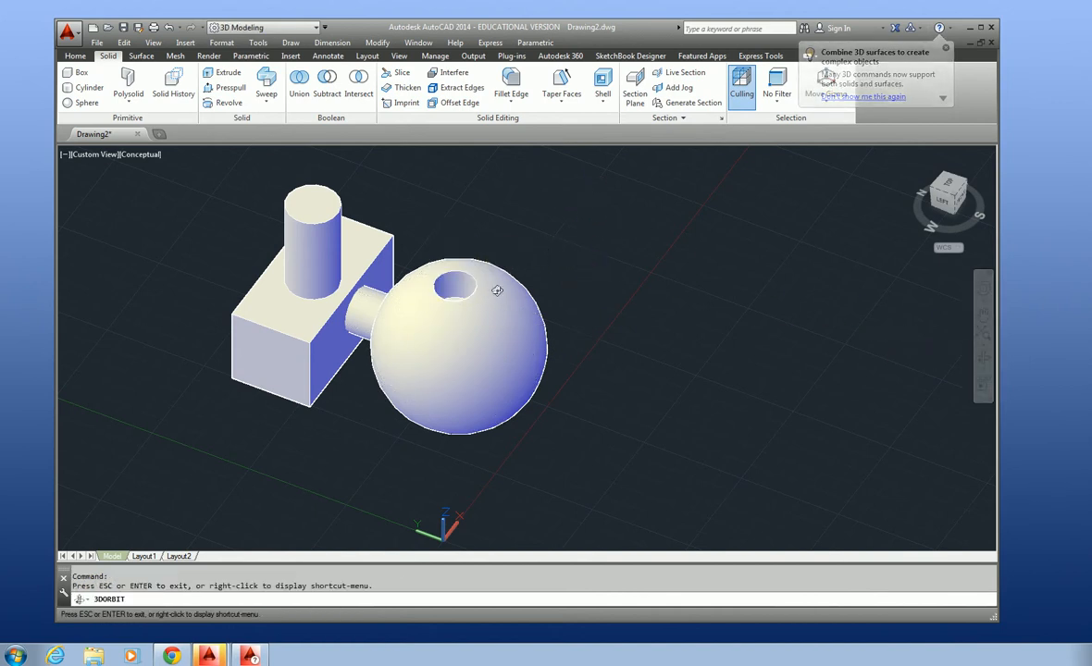
{"action": "mouse_move", "coordinate": [469, 242]}
{"action": "left_mouse_down"}
{"action": "mouse_move", "coordinate": [463, 263]}
{"action": "mouse_move", "coordinate": [517, 265]}
{"action": "mouse_move", "coordinate": [541, 319]}
{"action": "mouse_move", "coordinate": [568, 246]}
{"action": "mouse_move", "coordinate": [499, 276]}
{"action": "mouse_move", "coordinate": [483, 251]}
{"action": "left_mouse_up"}
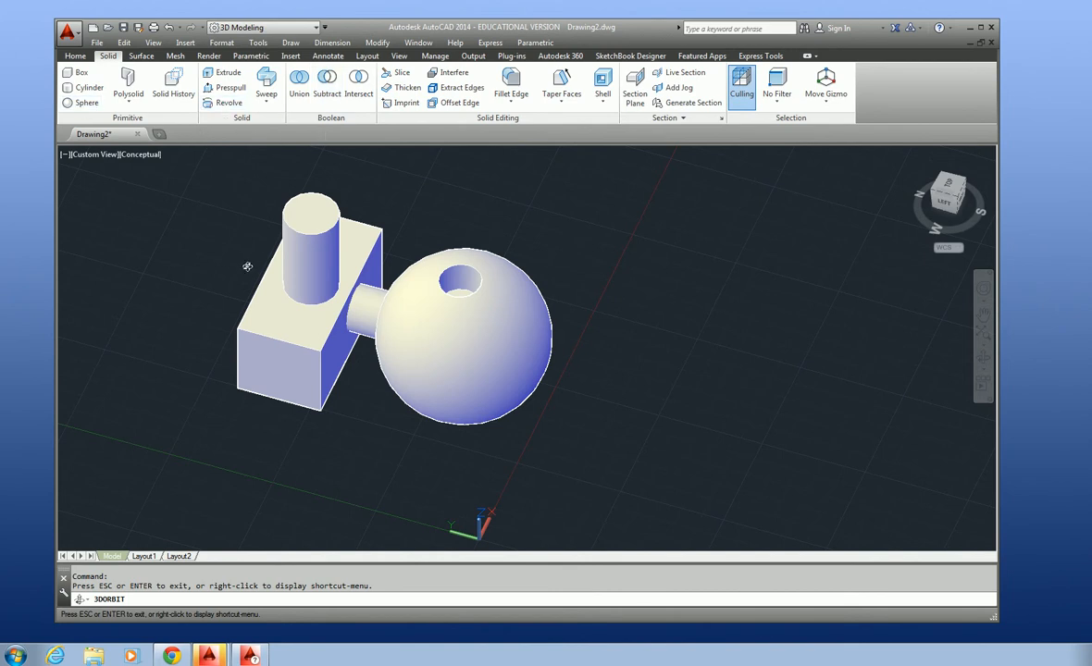
{"action": "key", "text": "Escape"}
Step: Draw a closed outline of separate straight lines on the ground plane in the empty area beside the sphere
{"action": "middle_click_drag", "start_coordinate": [592, 287], "coordinate": [446, 288]}
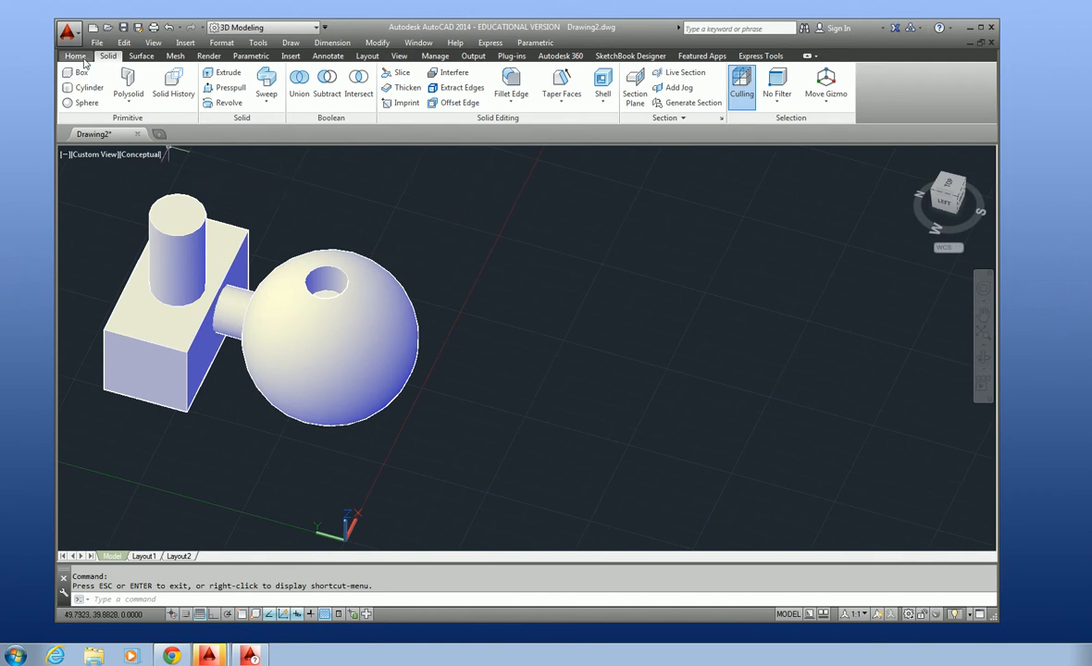
{"action": "left_click", "coordinate": [80, 57]}
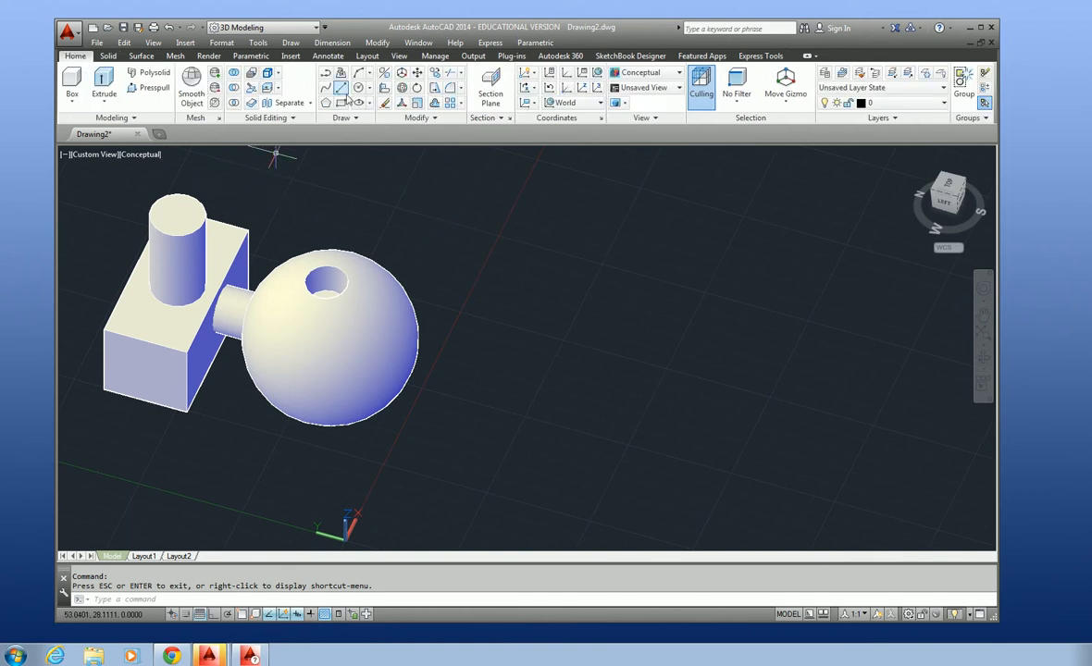
{"action": "left_click", "coordinate": [340, 88]}
{"action": "left_click", "coordinate": [615, 266]}
{"action": "left_click", "coordinate": [719, 299]}
{"action": "left_click", "coordinate": [703, 403]}
{"action": "left_click", "coordinate": [550, 437]}
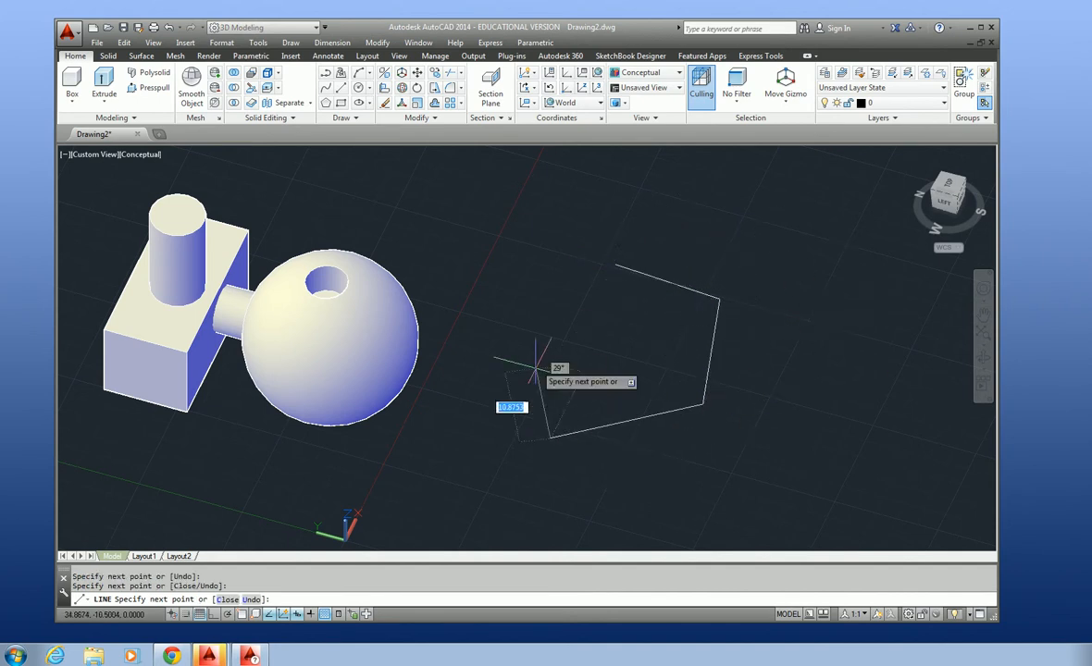
{"action": "left_click", "coordinate": [615, 266]}
{"action": "key", "text": "Escape"}
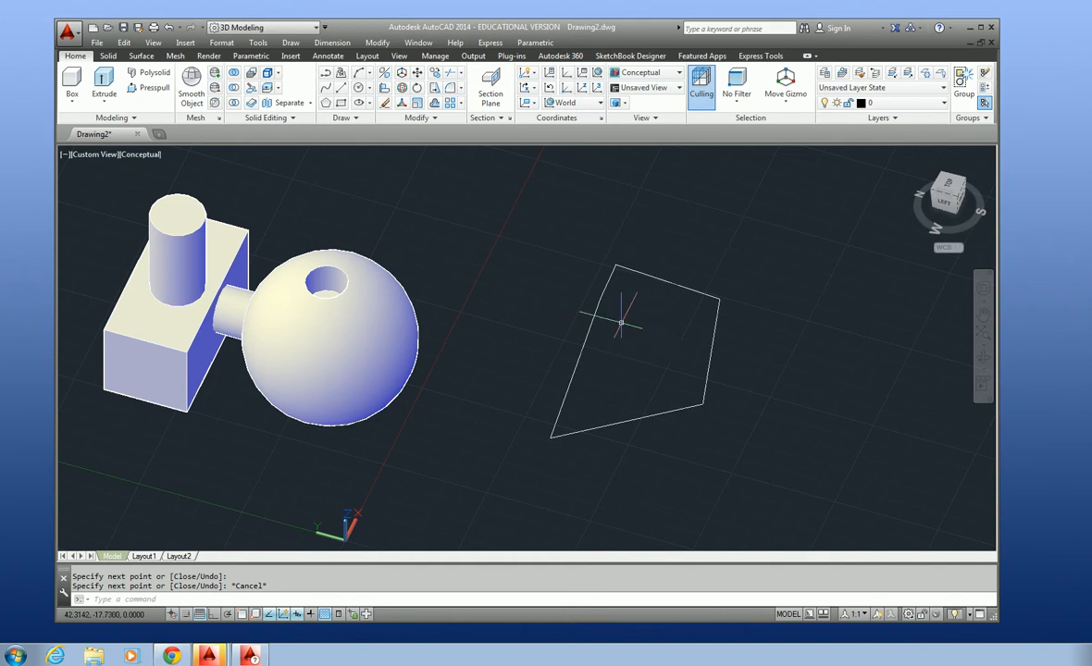
Step: Extrude only the upper line of the outline to a height of about 11.9, and undo the extrusion
{"action": "left_click", "coordinate": [106, 85]}
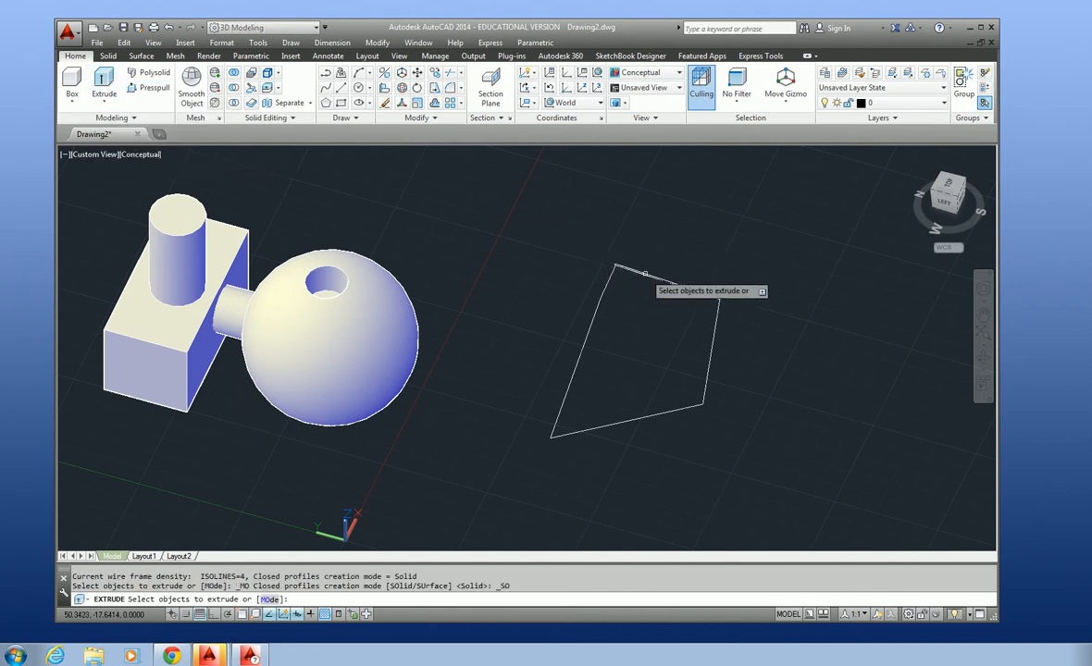
{"action": "left_click", "coordinate": [647, 277]}
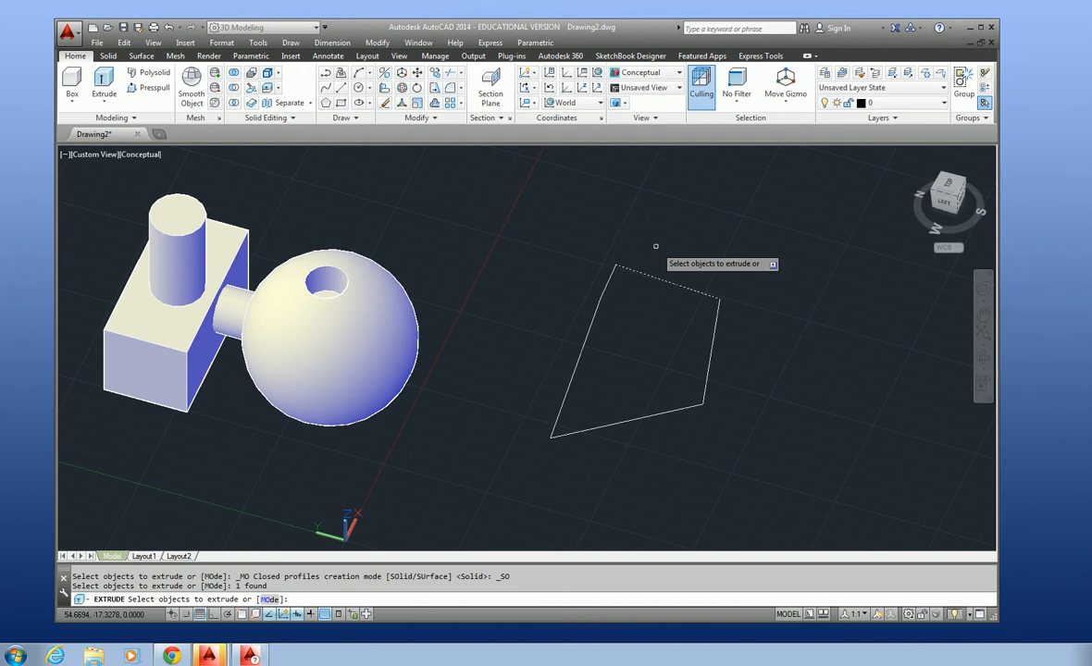
{"action": "key", "text": "Return"}
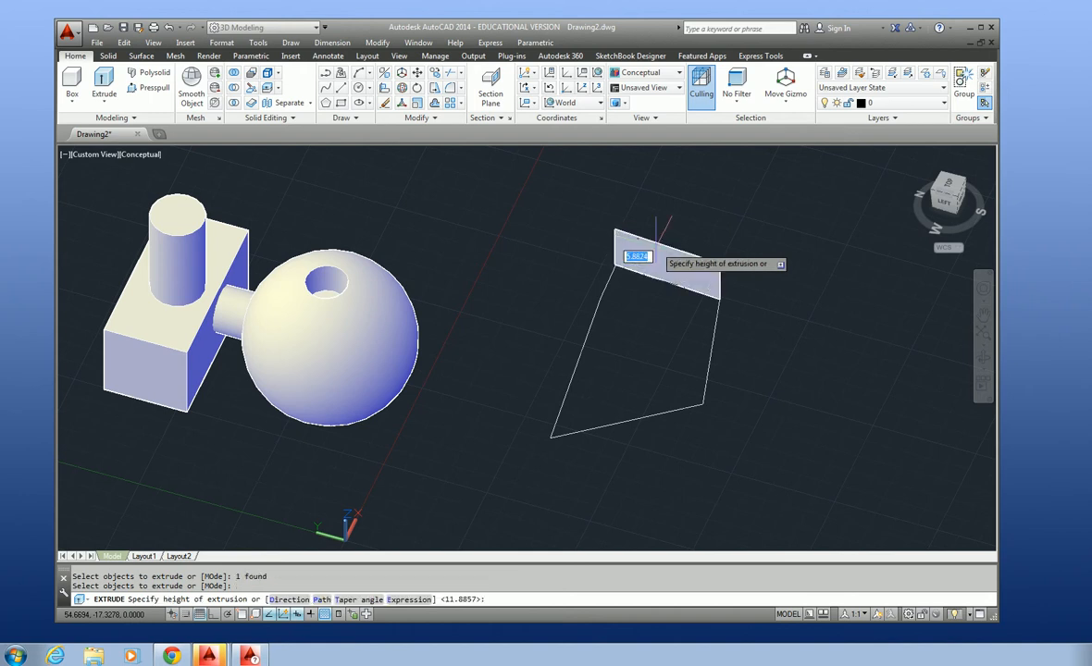
{"action": "left_click", "coordinate": [743, 215]}
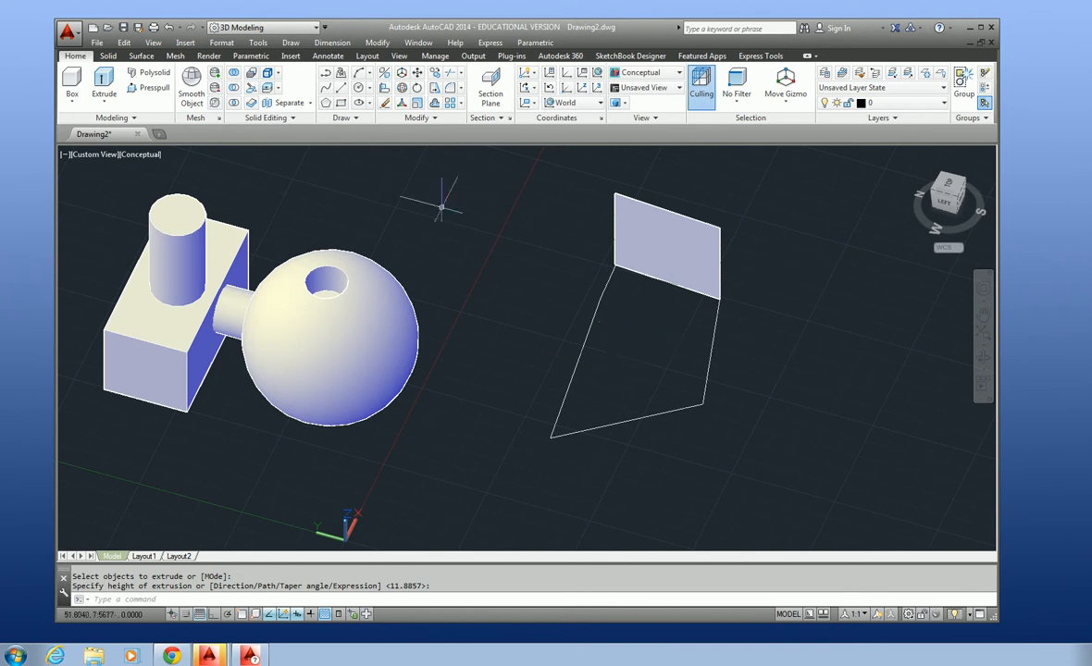
{"action": "left_click", "coordinate": [168, 29]}
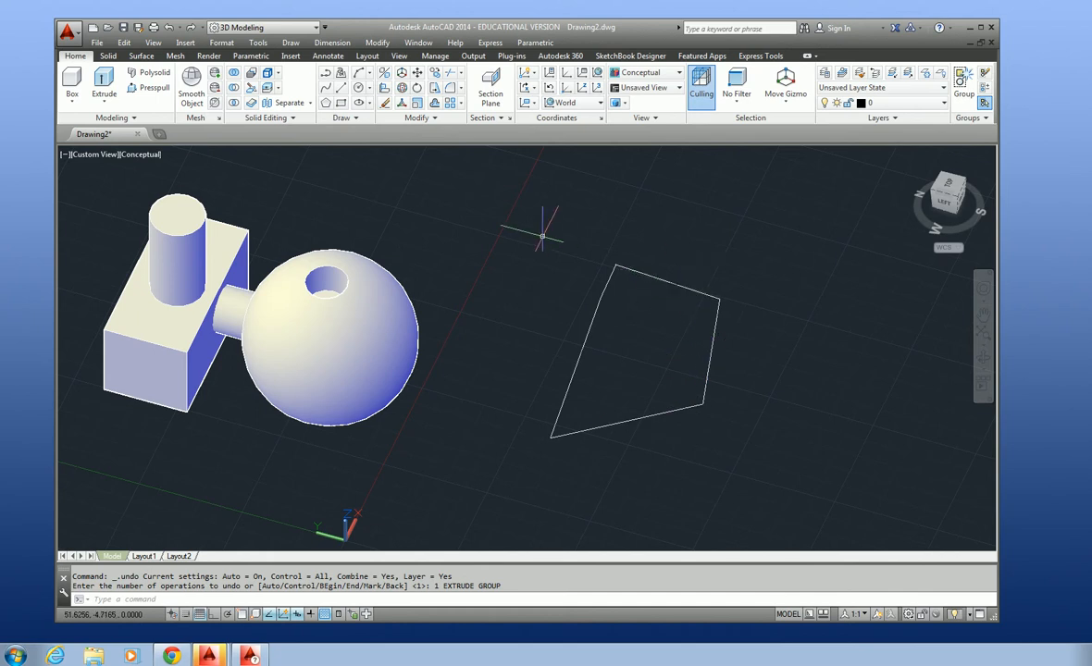
Step: Join all the separate lines of the outline into a single object
{"action": "left_click", "coordinate": [434, 121]}
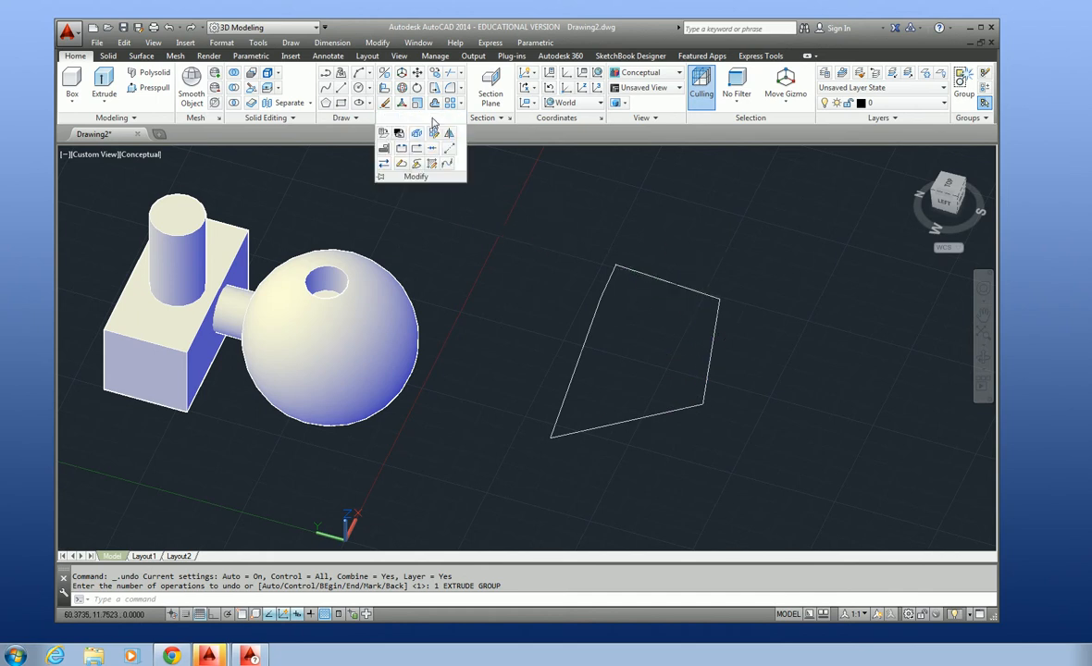
{"action": "left_click", "coordinate": [432, 150]}
{"action": "left_click", "coordinate": [642, 275]}
{"action": "left_click", "coordinate": [714, 342]}
{"action": "left_click", "coordinate": [598, 319]}
{"action": "left_click", "coordinate": [607, 282]}
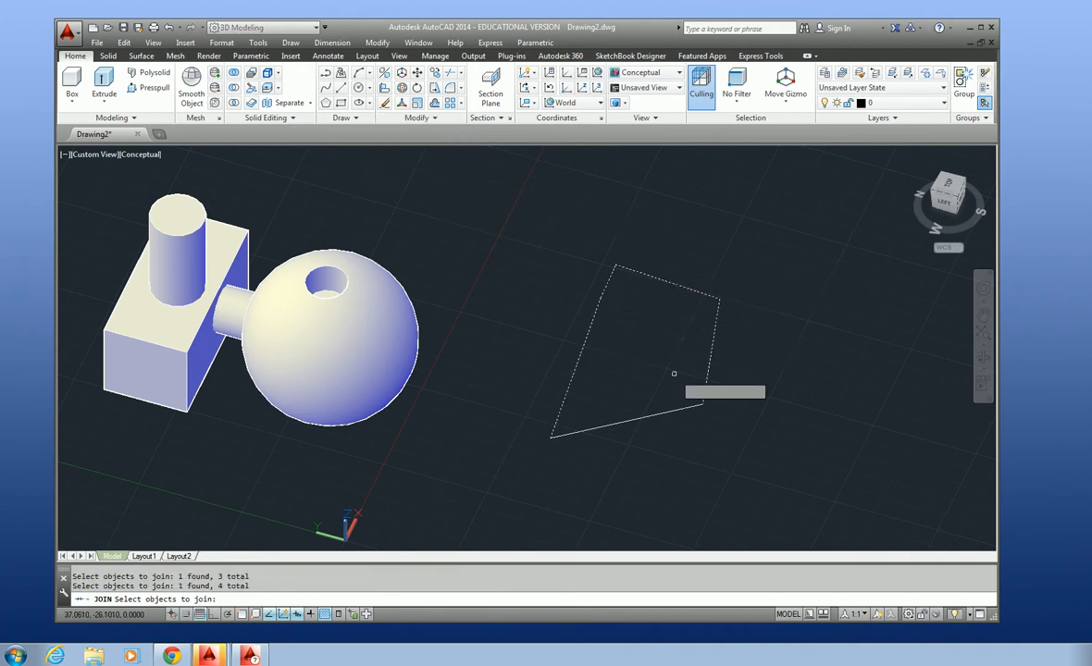
{"action": "left_click", "coordinate": [642, 419]}
{"action": "key", "text": "Return"}
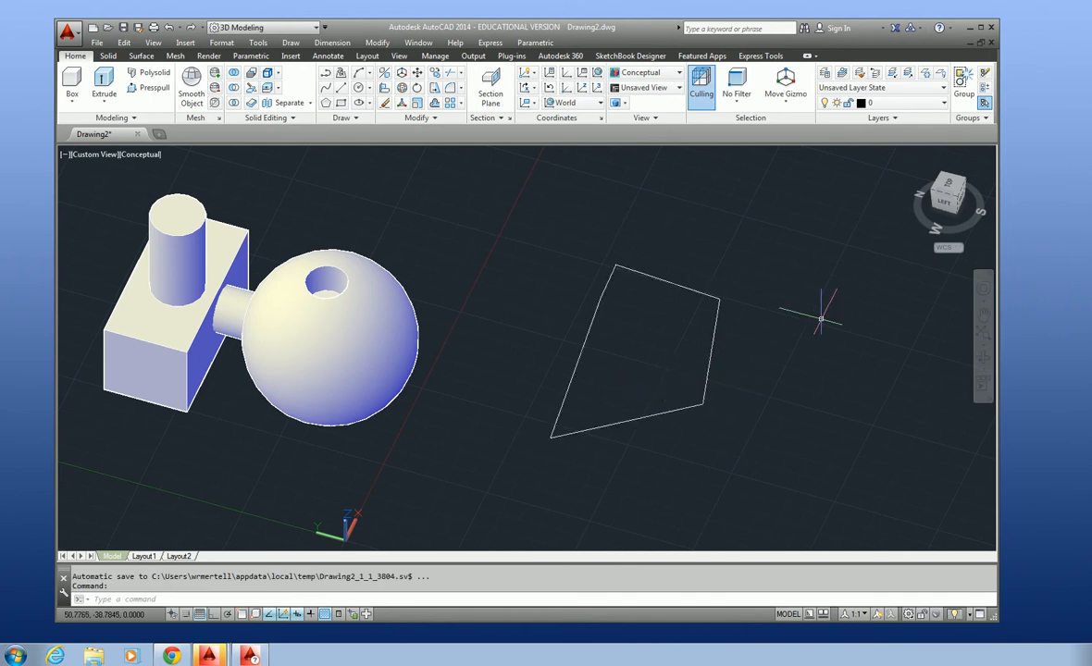
Step: Extrude the joined outline upward to a height of about 12.9
{"action": "left_click", "coordinate": [104, 82]}
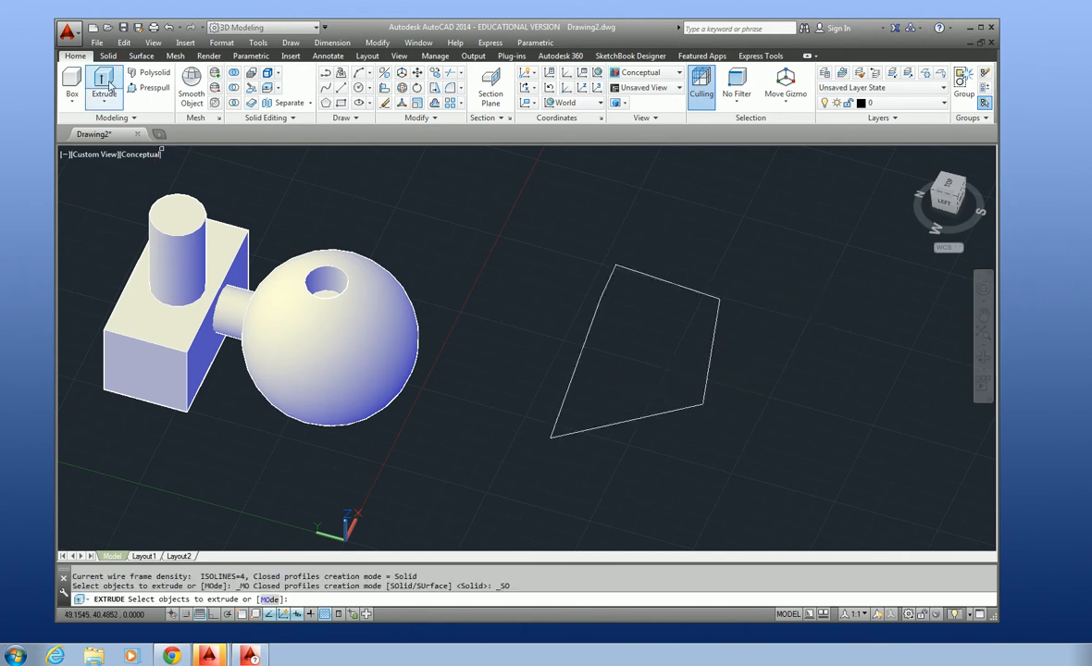
{"action": "left_click", "coordinate": [691, 290]}
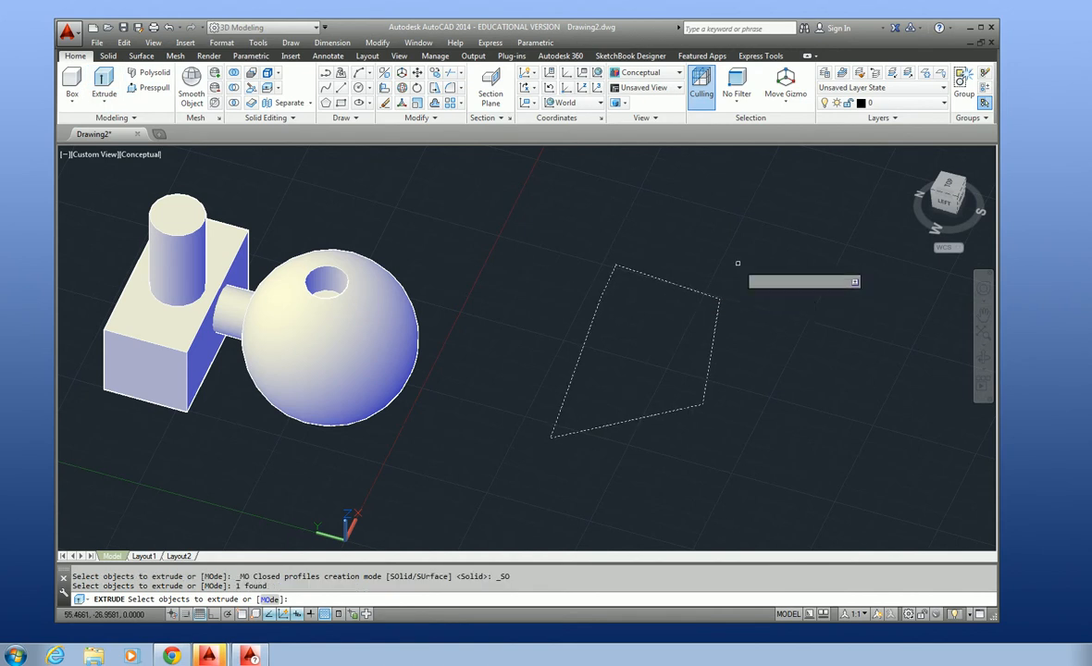
{"action": "key", "text": "Return"}
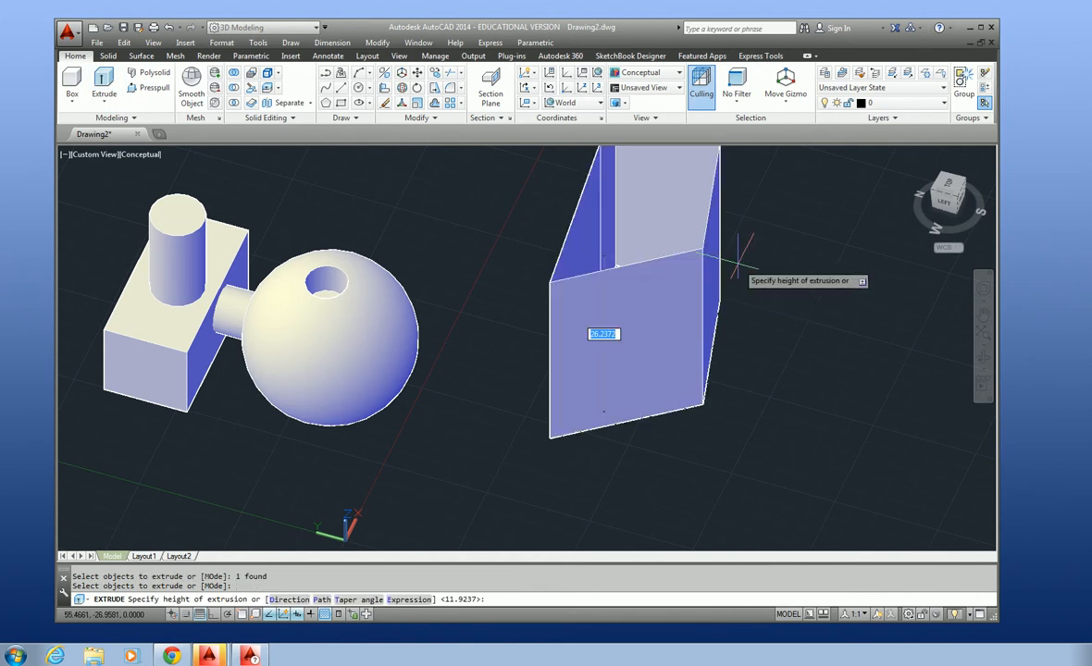
{"action": "left_click", "coordinate": [750, 331]}
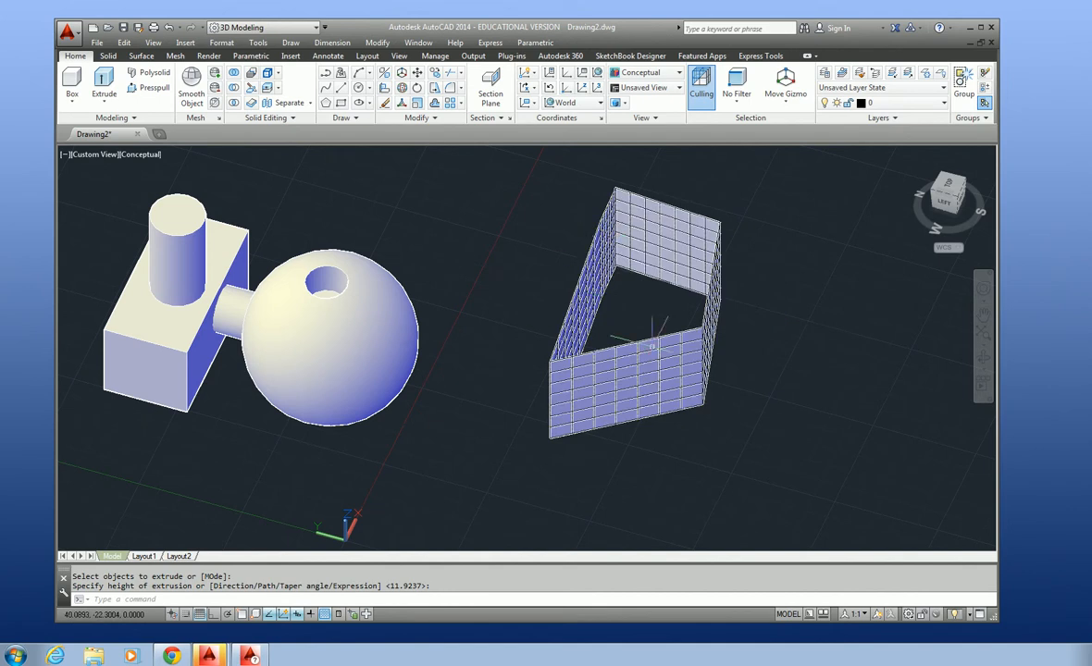
{"action": "left_click", "coordinate": [983, 360]}
{"action": "left_click_drag", "start_coordinate": [721, 253], "coordinate": [695, 363]}
{"action": "key", "text": "Escape"}
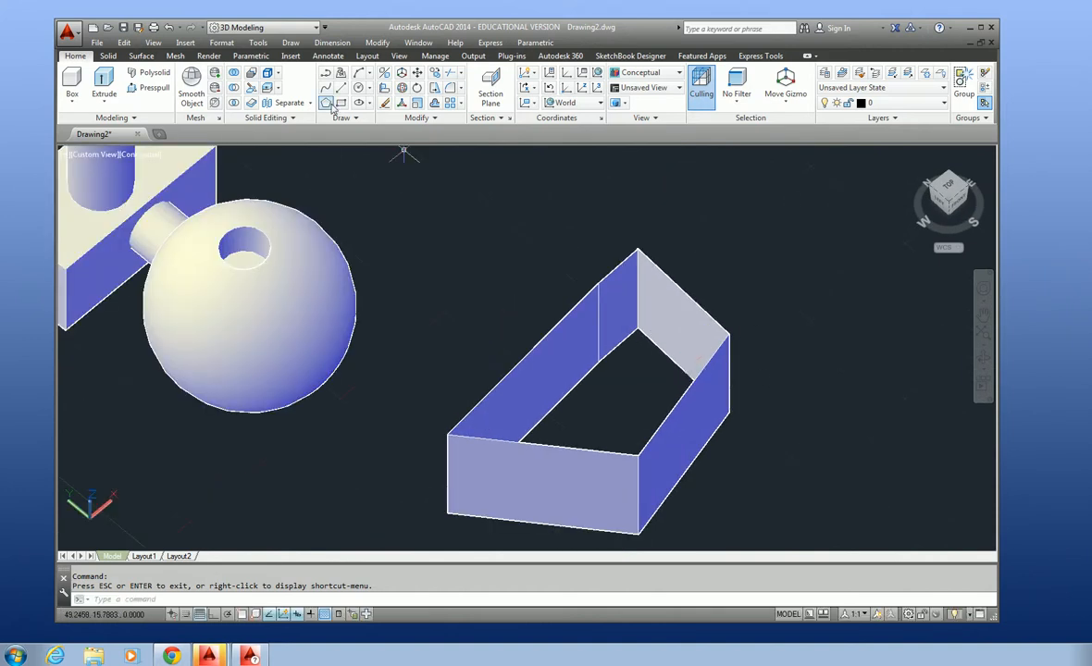
Step: Undo the extrusion, the join and the line outline beside the sphere
{"action": "left_click", "coordinate": [172, 28]}
{"action": "left_click", "coordinate": [172, 28]}
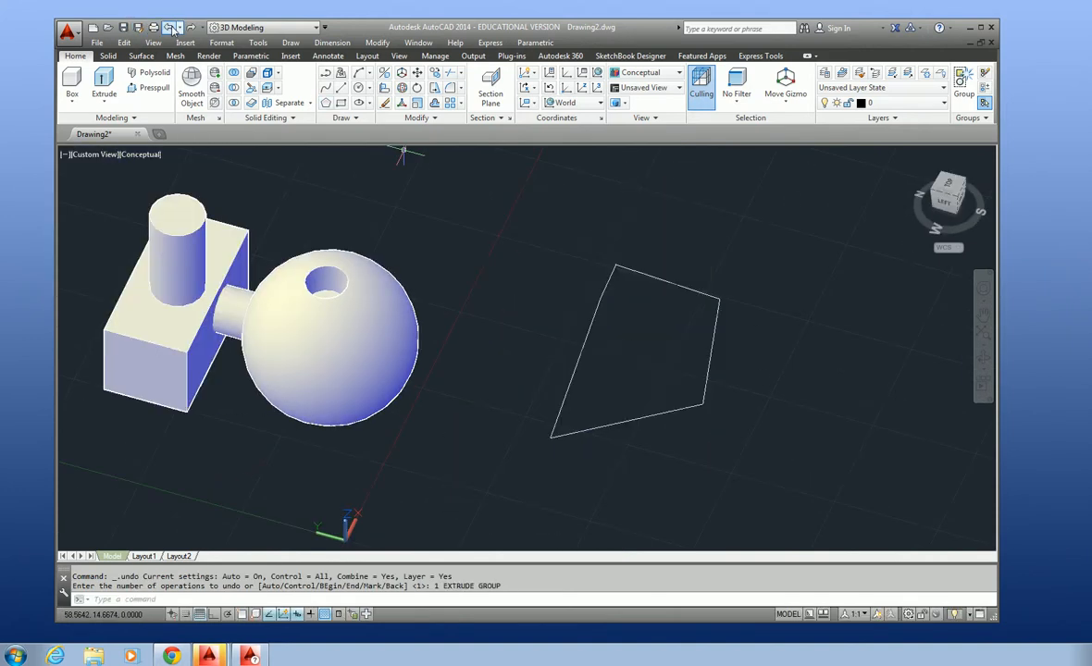
{"action": "left_click", "coordinate": [173, 28]}
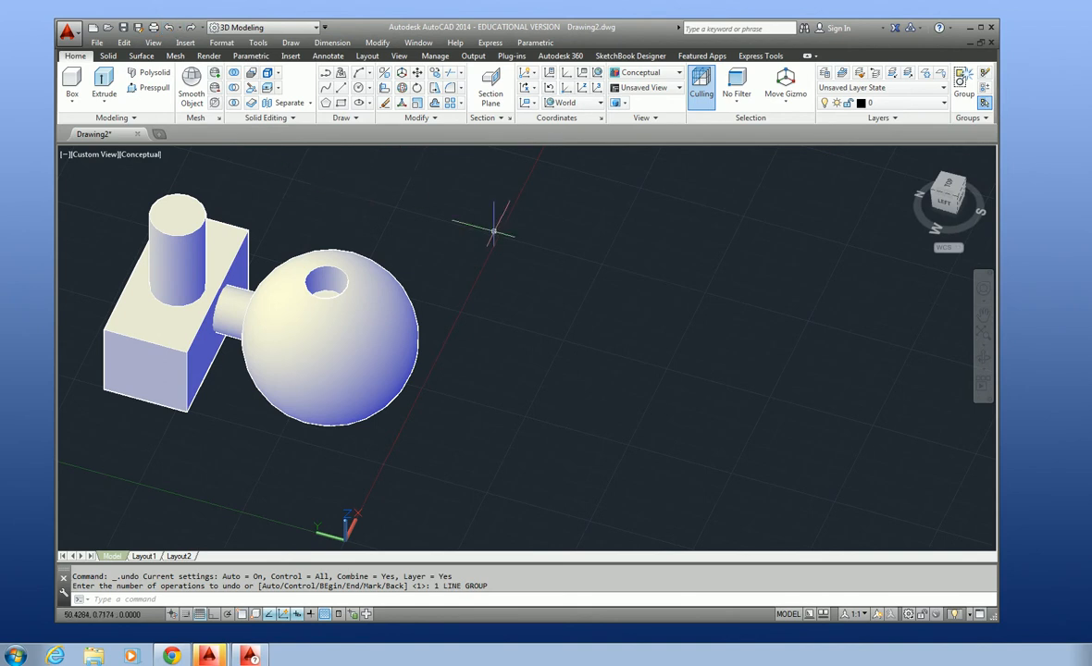
Step: Draw a closed five-sided polyline beside the sphere, turning on object snap and 3D object snap to close it at its start point
{"action": "middle_click_drag", "start_coordinate": [482, 239], "coordinate": [434, 224]}
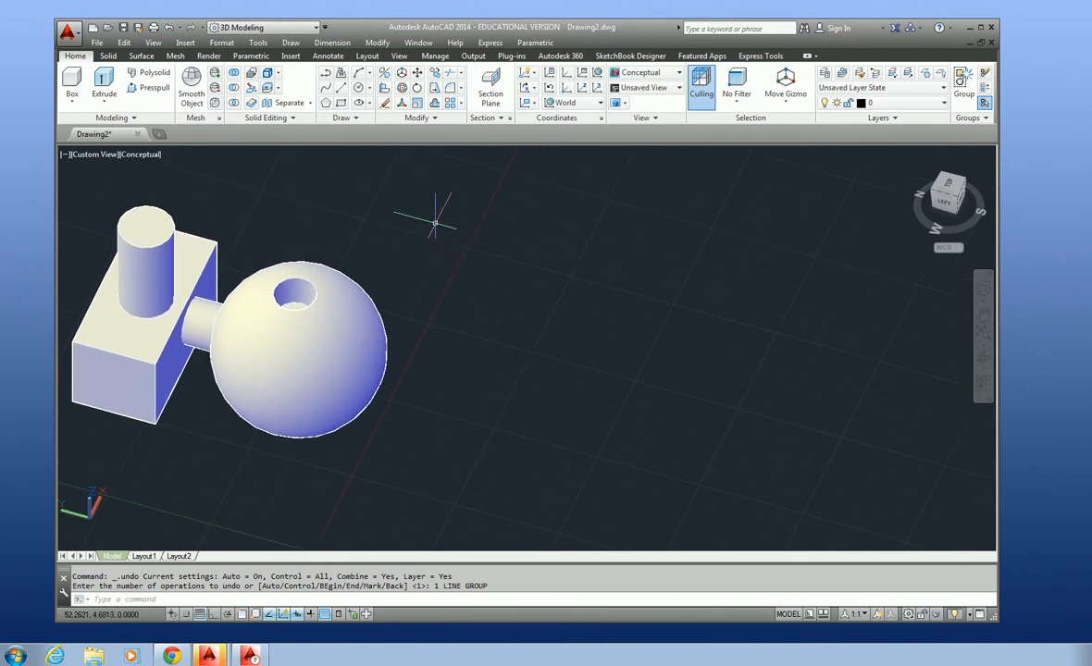
{"action": "left_click", "coordinate": [325, 74]}
{"action": "left_click", "coordinate": [488, 252]}
{"action": "left_click", "coordinate": [613, 254]}
{"action": "left_click", "coordinate": [633, 351]}
{"action": "left_click", "coordinate": [570, 444]}
{"action": "left_click", "coordinate": [422, 441]}
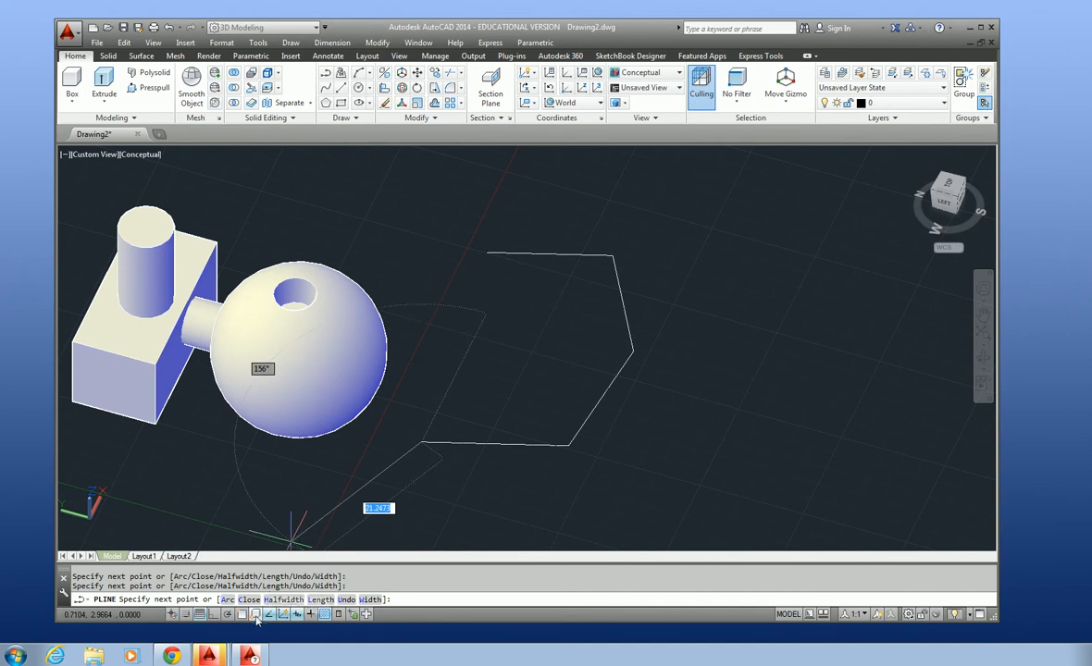
{"action": "left_click", "coordinate": [255, 613]}
{"action": "left_click", "coordinate": [241, 613]}
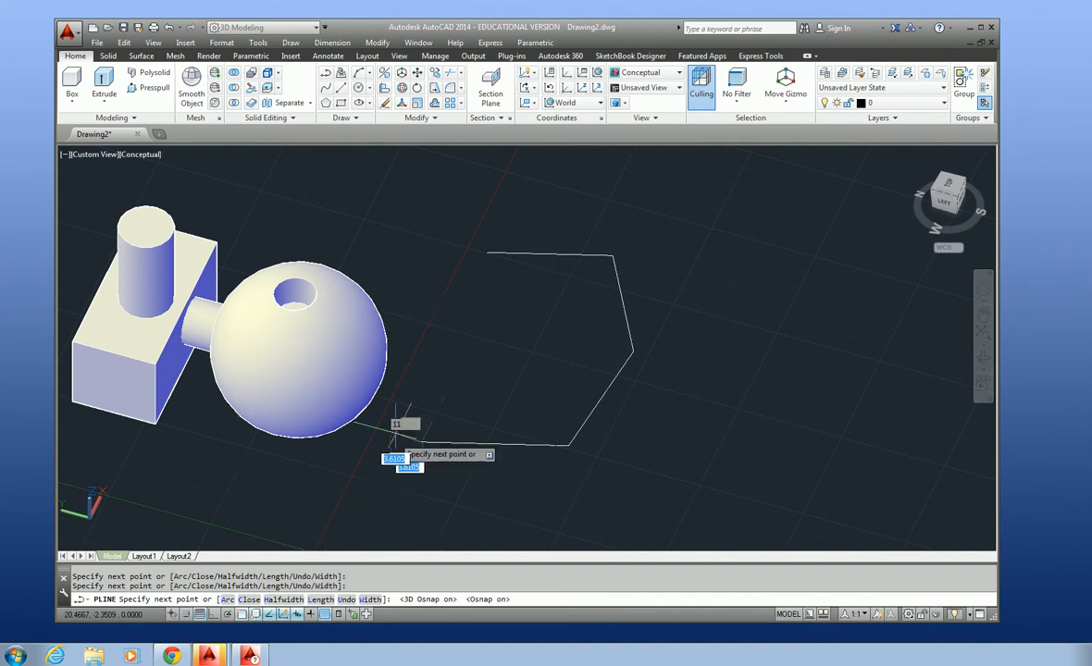
{"action": "left_click", "coordinate": [486, 250]}
{"action": "key", "text": "Escape"}
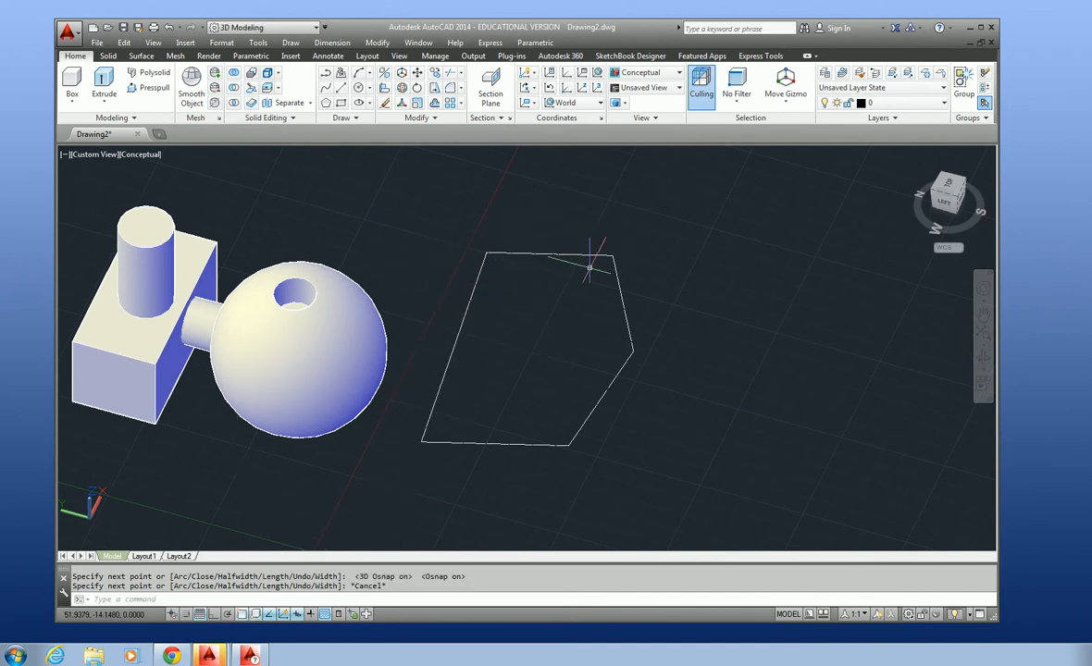
Step: Extrude the closed five-sided polyline upward to a height of 15
{"action": "left_click", "coordinate": [104, 83]}
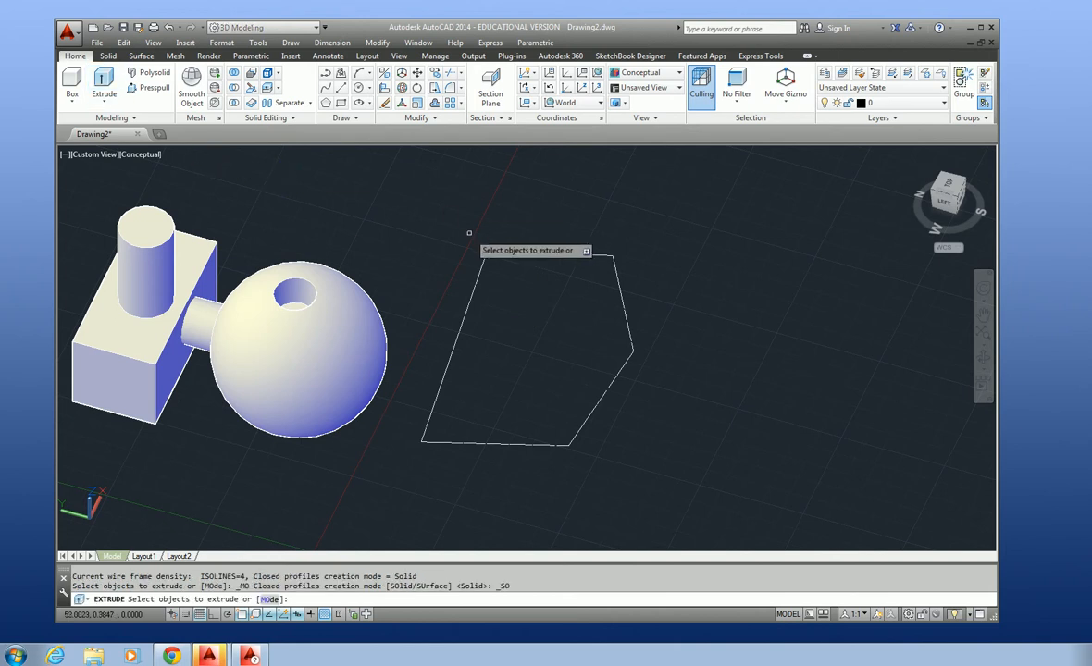
{"action": "left_click", "coordinate": [507, 252]}
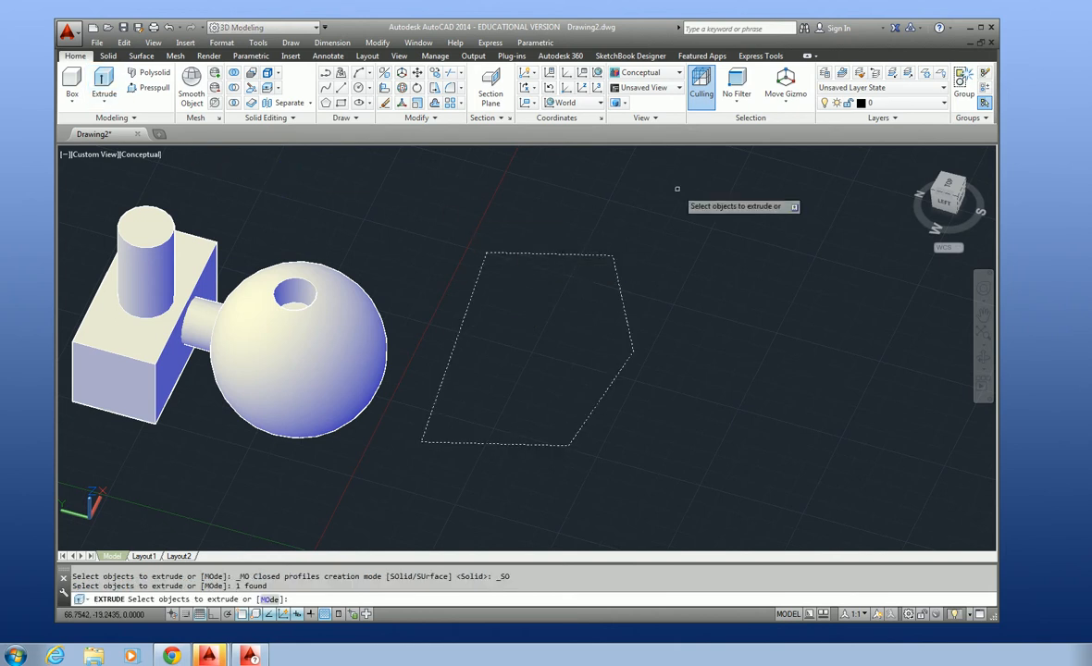
{"action": "key", "text": "Return"}
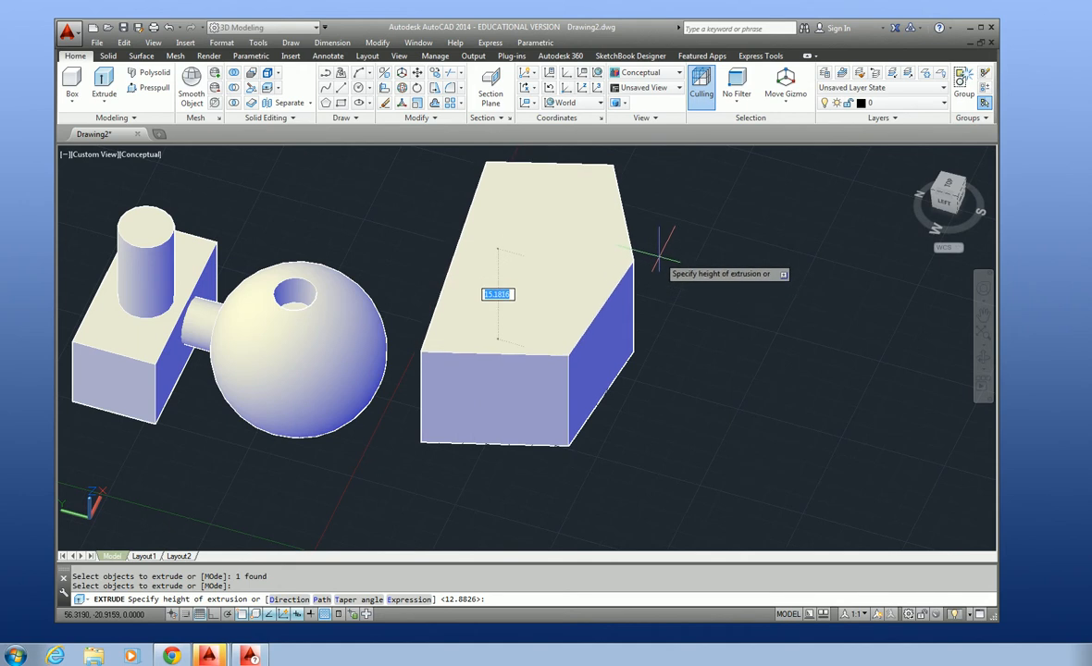
{"action": "type", "text": "15"}
{"action": "key", "text": "Return"}
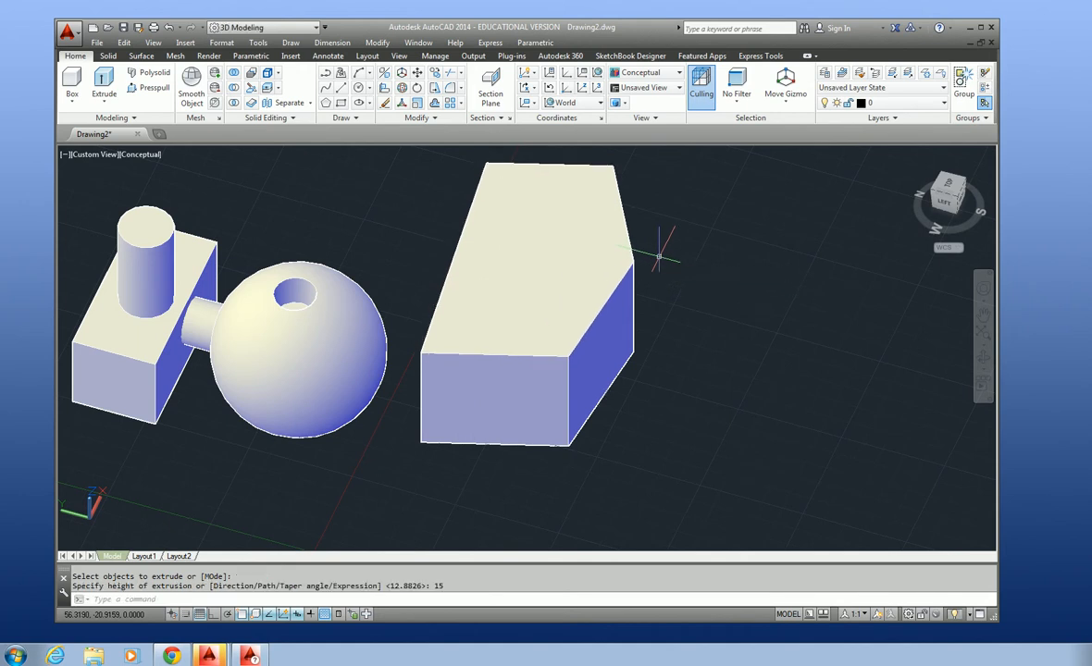
Step: Draw a closed five-sided outline from separate lines on the ground plane beside the extruded solid
{"action": "middle_click_drag", "start_coordinate": [655, 365], "coordinate": [421, 408]}
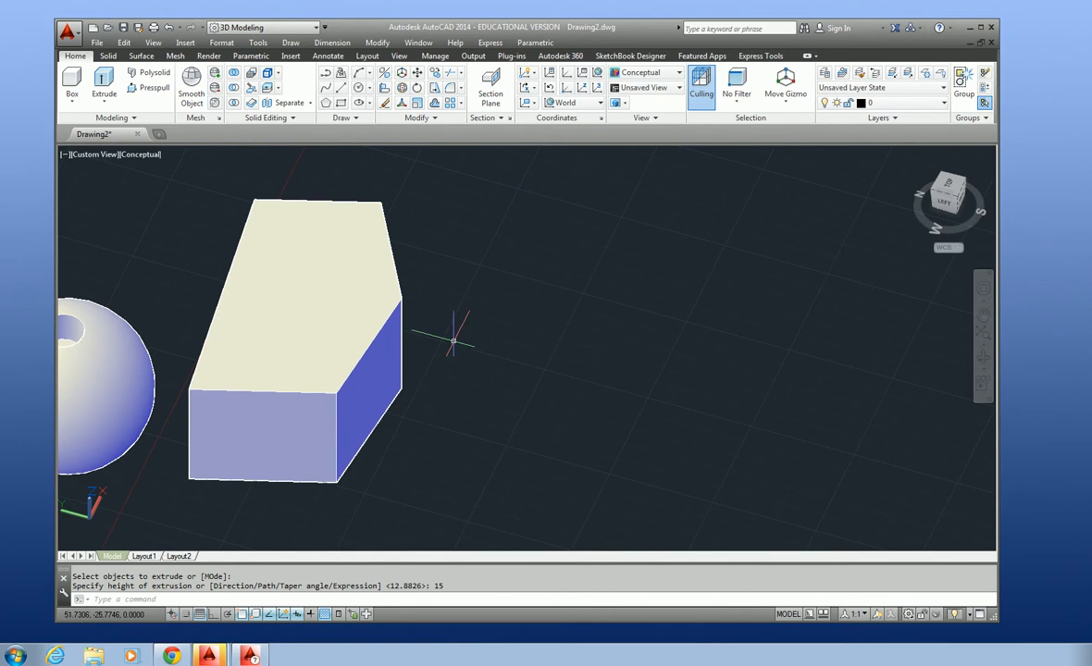
{"action": "left_click", "coordinate": [340, 89]}
{"action": "left_click", "coordinate": [492, 355]}
{"action": "left_click", "coordinate": [620, 261]}
{"action": "left_click", "coordinate": [763, 310]}
{"action": "left_click", "coordinate": [740, 421]}
{"action": "left_click", "coordinate": [543, 475]}
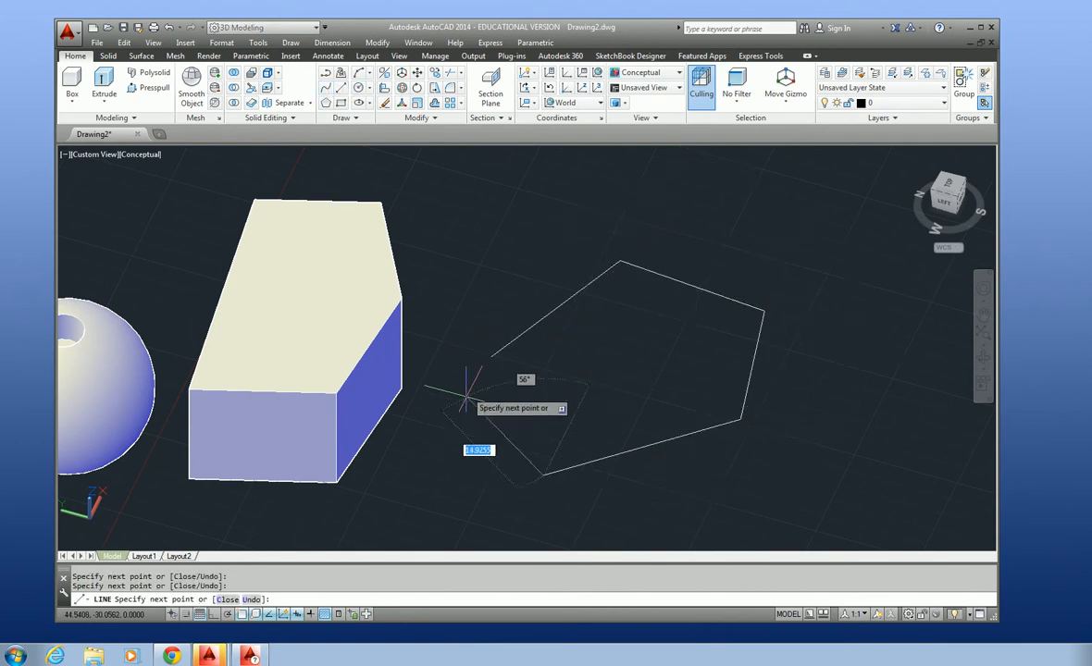
{"action": "left_click", "coordinate": [492, 356]}
{"action": "key", "text": "Escape"}
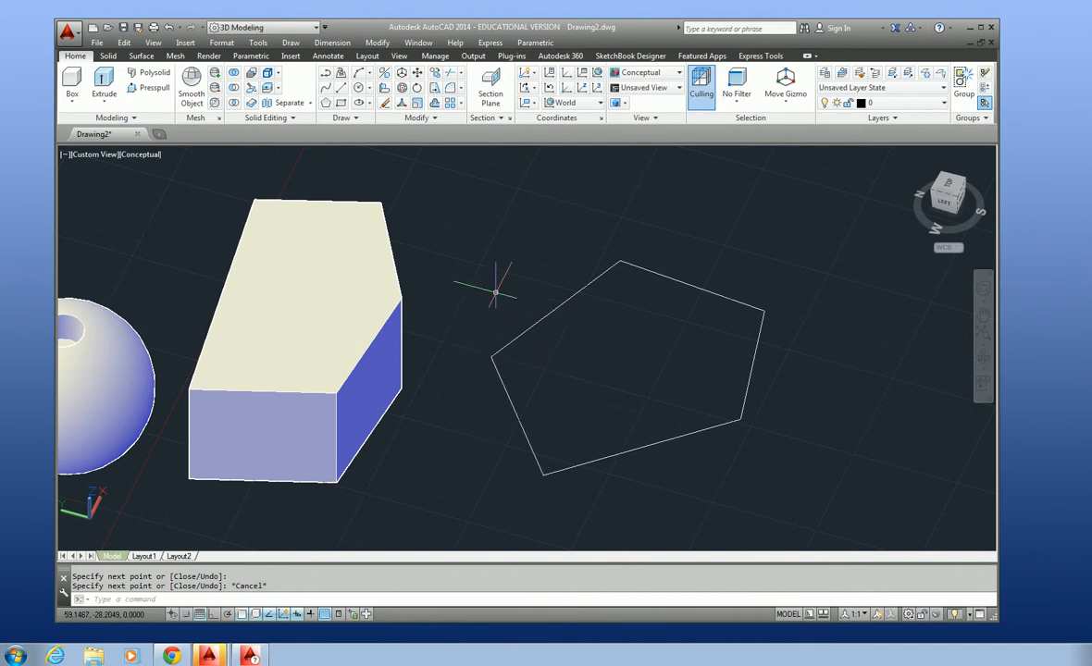
Step: Join the five separate lines of the closed outline beside the extruded solid into a single polyline
{"action": "left_click", "coordinate": [422, 117]}
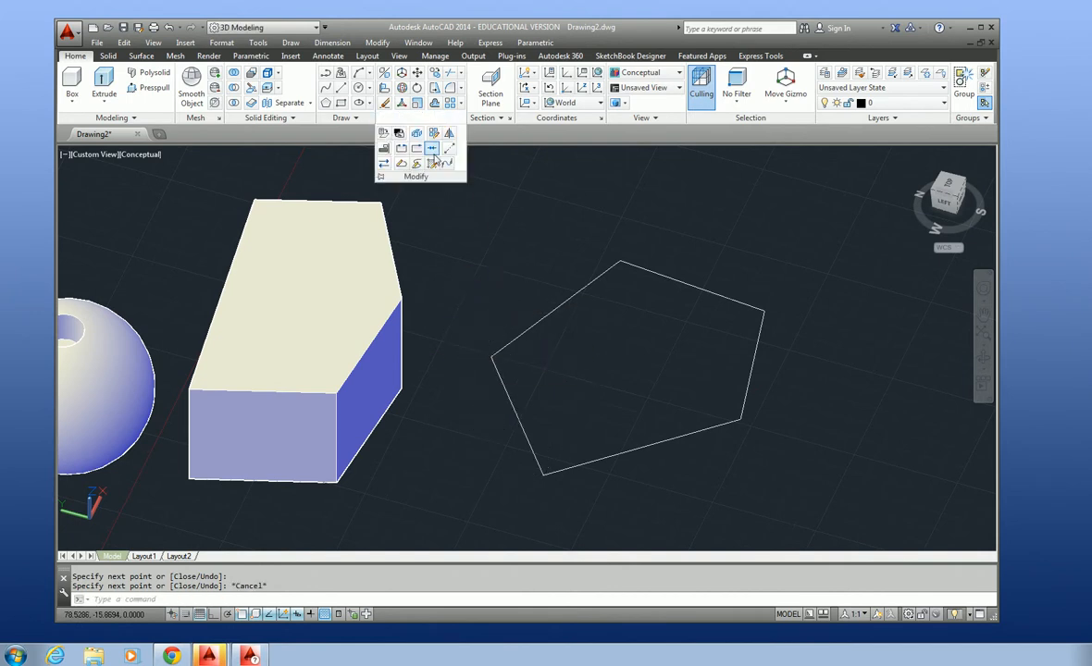
{"action": "left_click", "coordinate": [433, 154]}
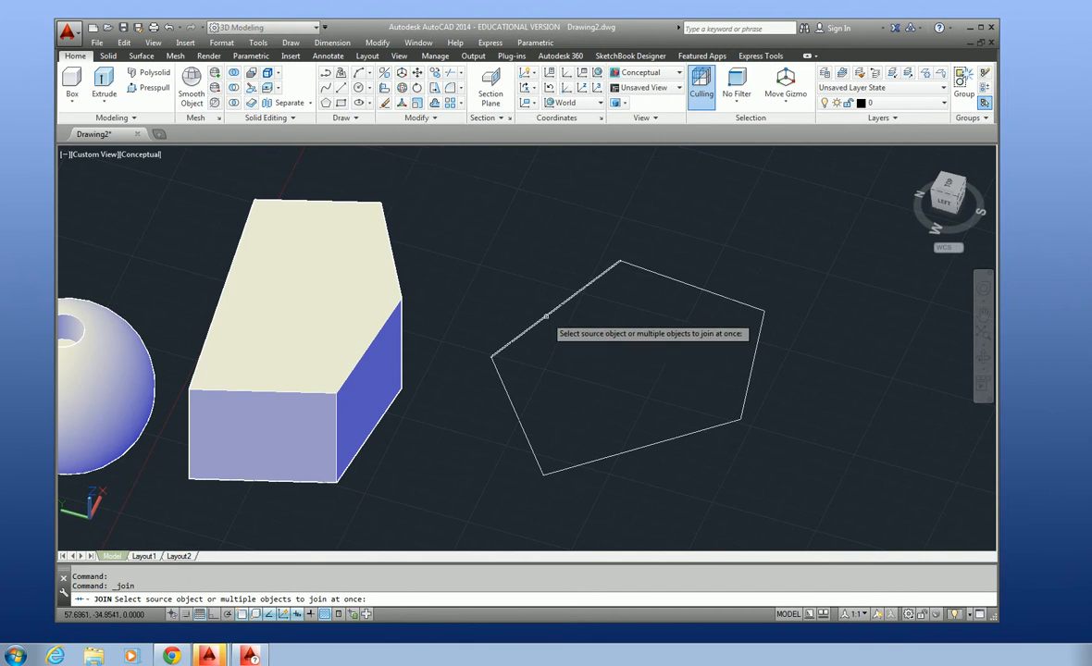
{"action": "left_click", "coordinate": [551, 312]}
{"action": "left_click", "coordinate": [647, 273]}
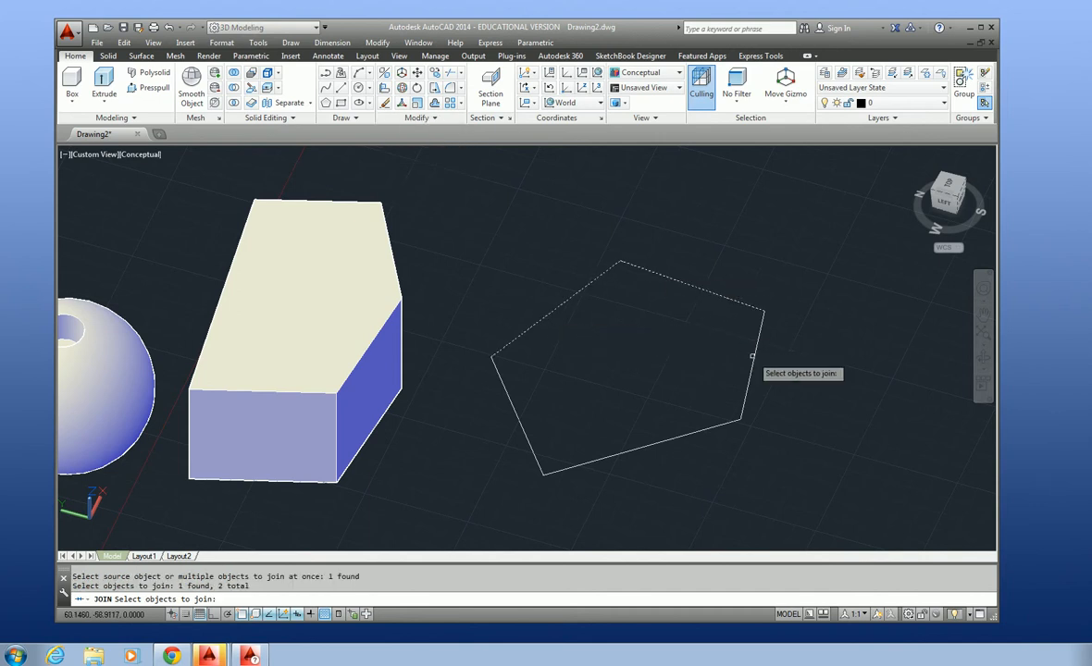
{"action": "left_click", "coordinate": [754, 359]}
{"action": "left_click", "coordinate": [689, 434]}
{"action": "left_click", "coordinate": [532, 425]}
{"action": "key", "text": "Return"}
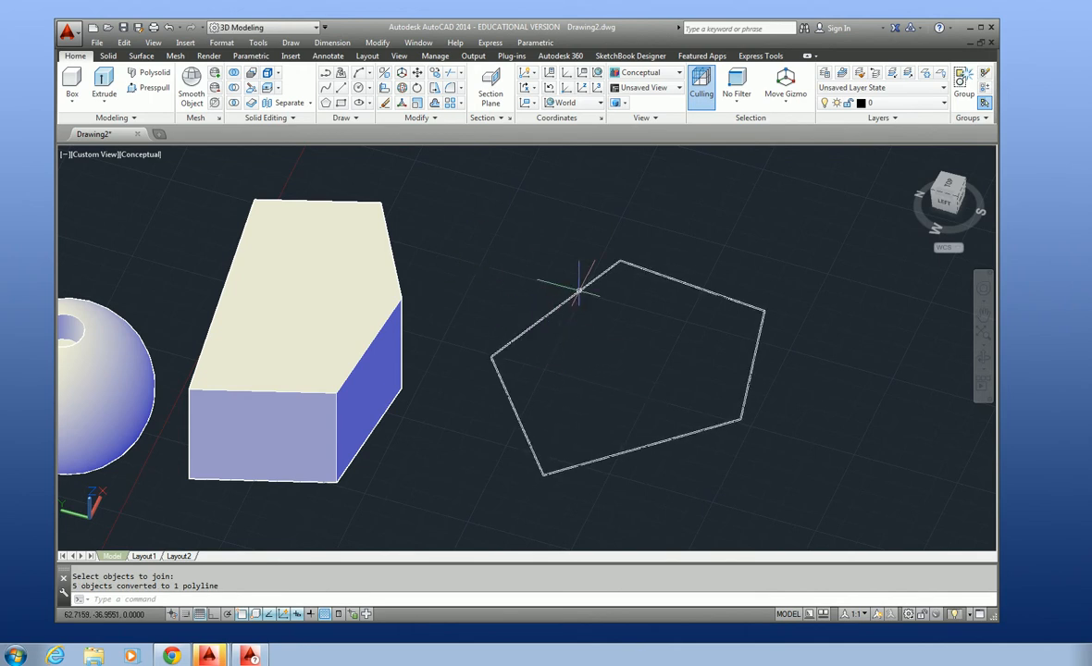
Step: Extrude the joined five-sided outline upward to a height of 15
{"action": "left_click", "coordinate": [104, 82]}
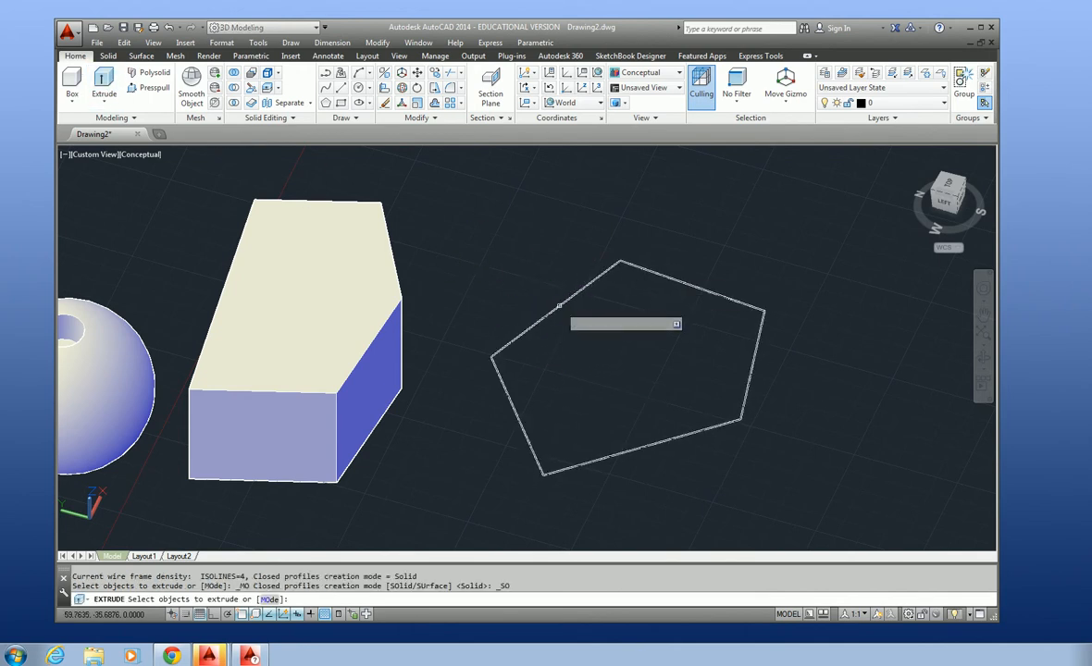
{"action": "left_click", "coordinate": [555, 308]}
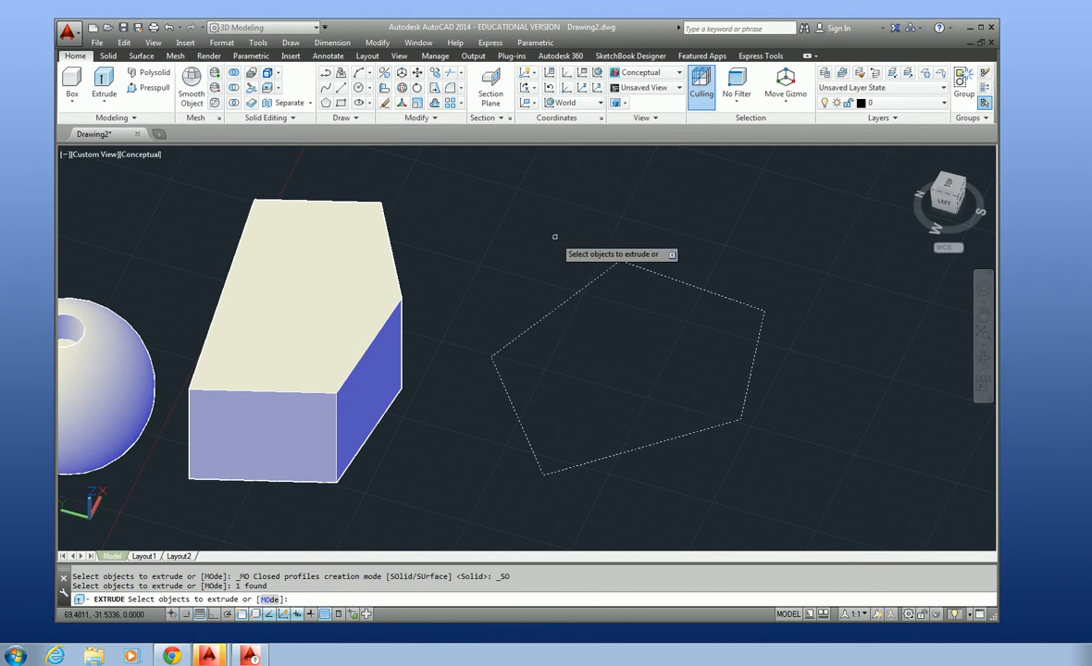
{"action": "key", "text": "Return"}
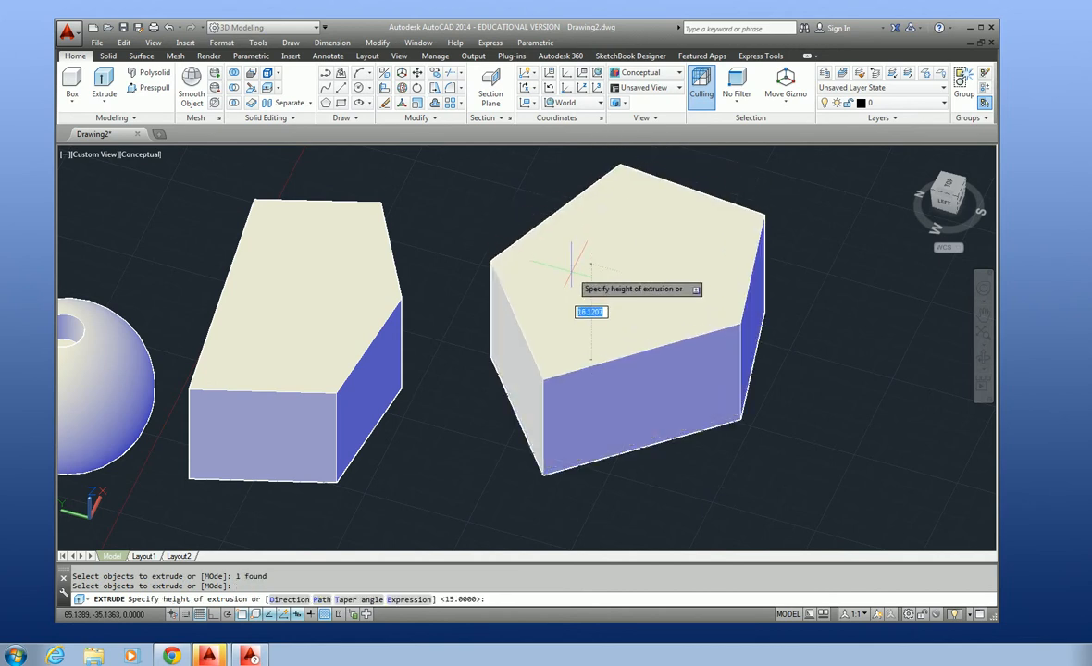
{"action": "type", "text": "15"}
{"action": "key", "text": "Return"}
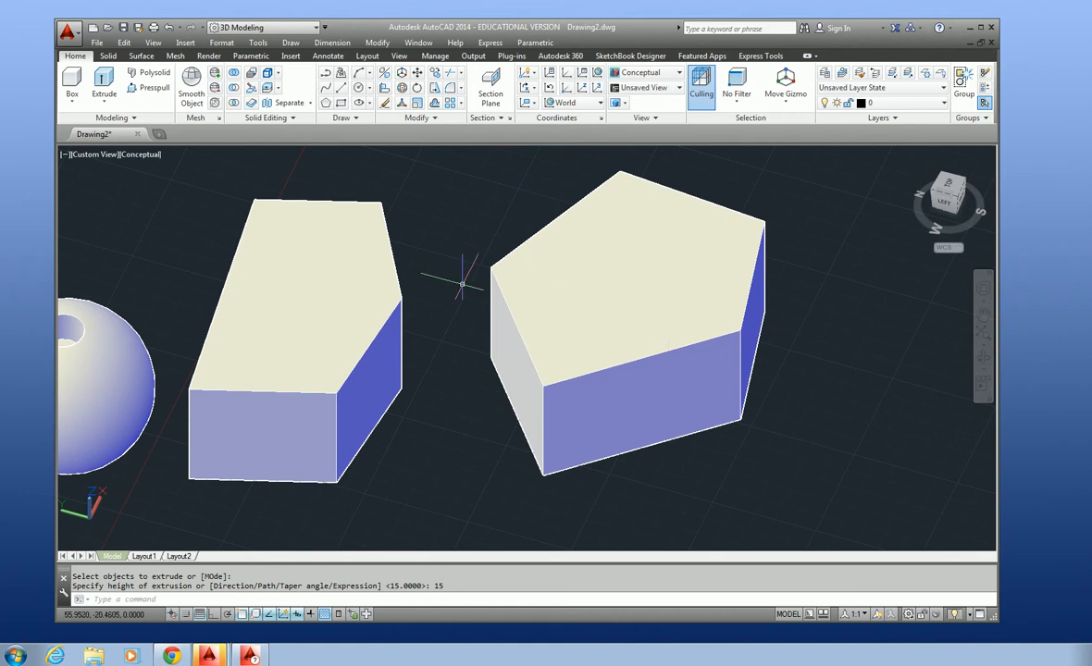
Step: Draw a closed triangle from three separate lines on the ground plane in front of the extruded solids
{"action": "scroll", "coordinate": [493, 375], "scroll_direction": "down", "scroll_amount": 3}
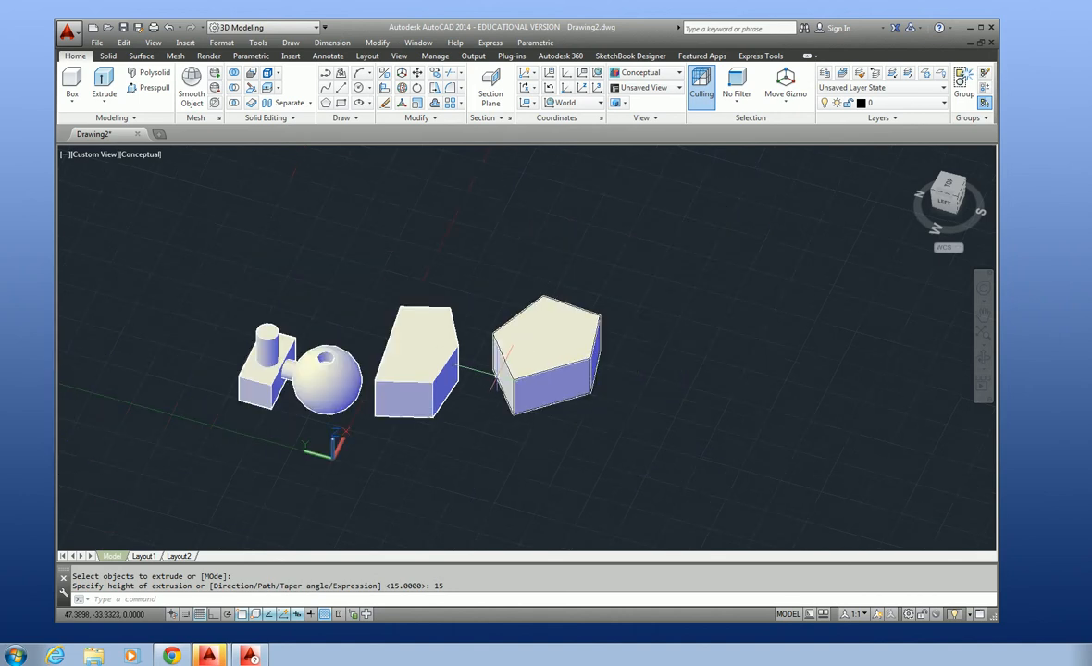
{"action": "left_click", "coordinate": [326, 74]}
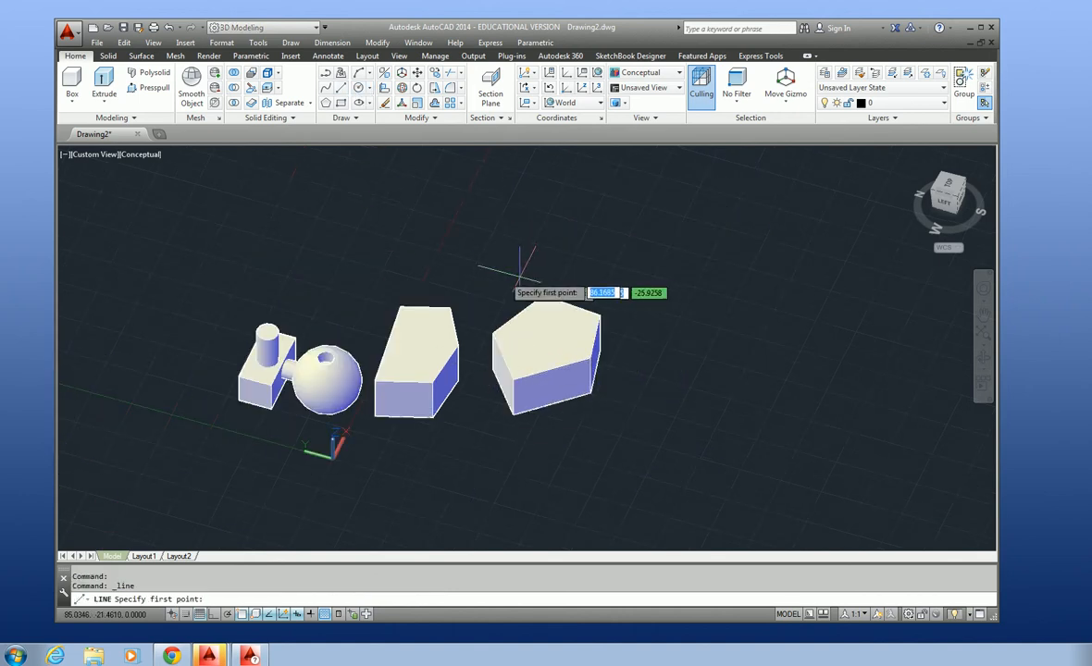
{"action": "left_click", "coordinate": [405, 470]}
{"action": "left_click", "coordinate": [475, 454]}
{"action": "left_click", "coordinate": [475, 503]}
{"action": "left_click", "coordinate": [416, 470]}
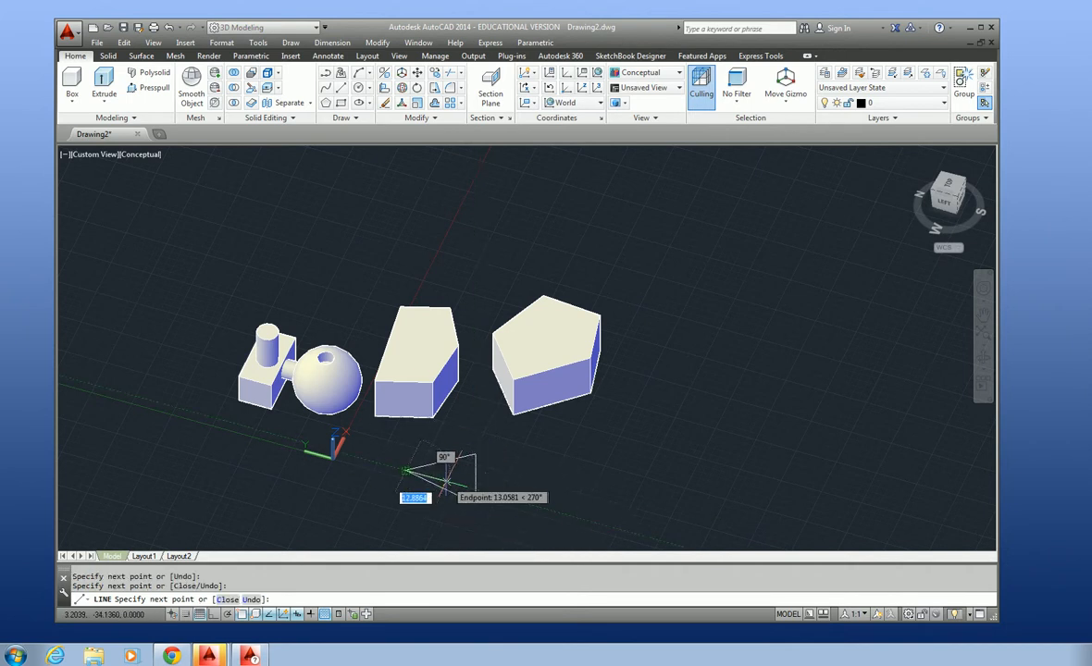
{"action": "key", "text": "Escape"}
Step: Convert the three lines of the triangle into a region
{"action": "scroll", "coordinate": [453, 481], "scroll_direction": "up", "scroll_amount": 5}
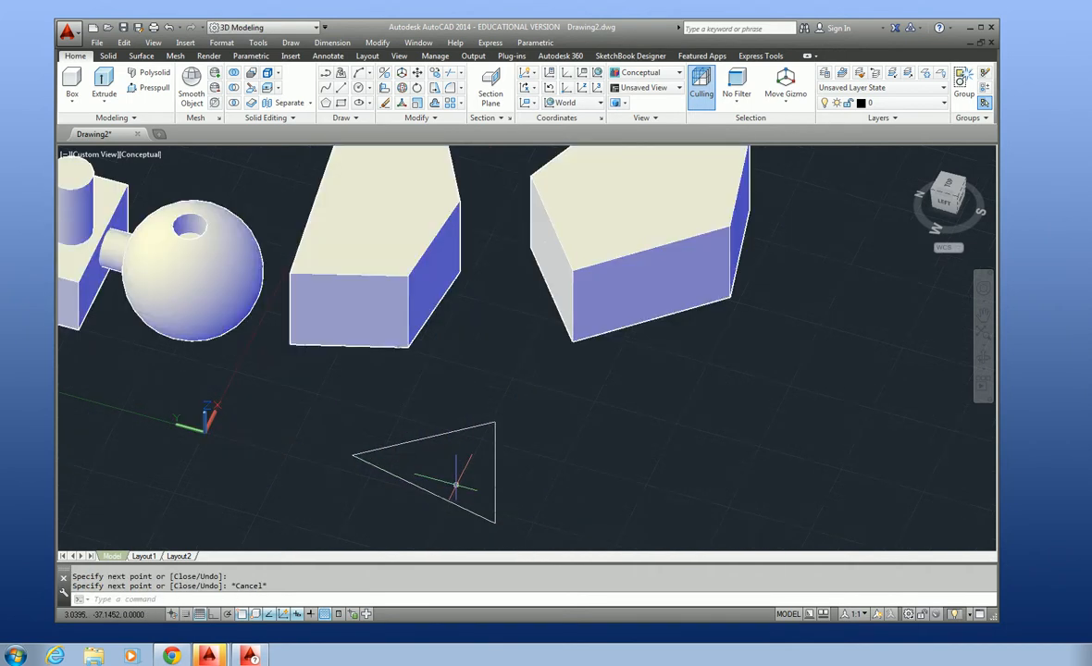
{"action": "middle_click_drag", "start_coordinate": [465, 476], "coordinate": [448, 410]}
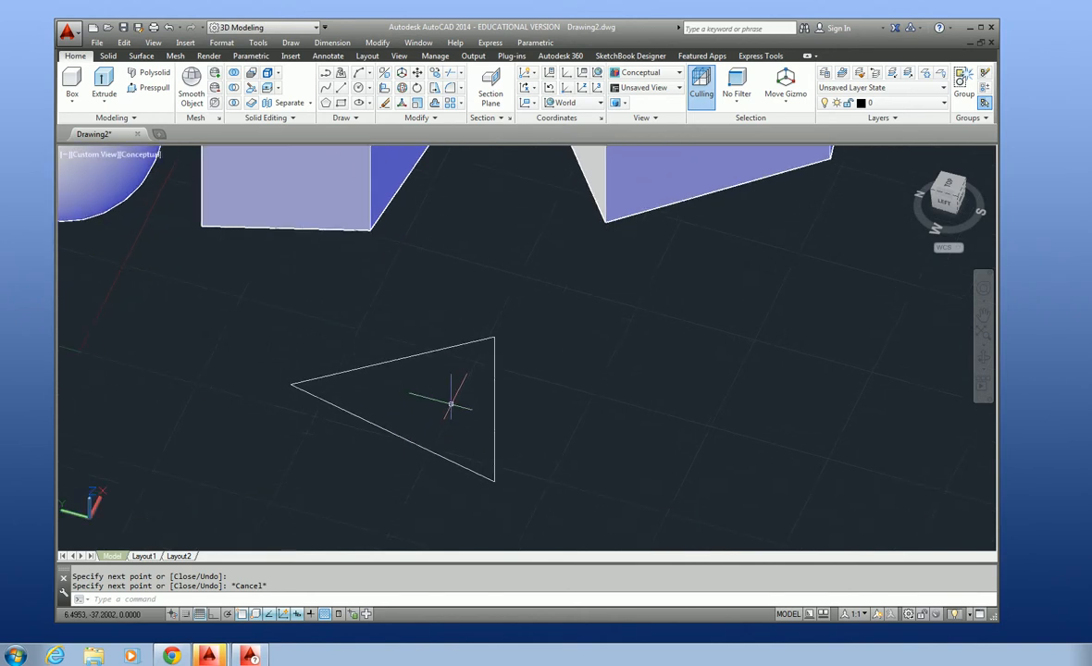
{"action": "left_click", "coordinate": [439, 121]}
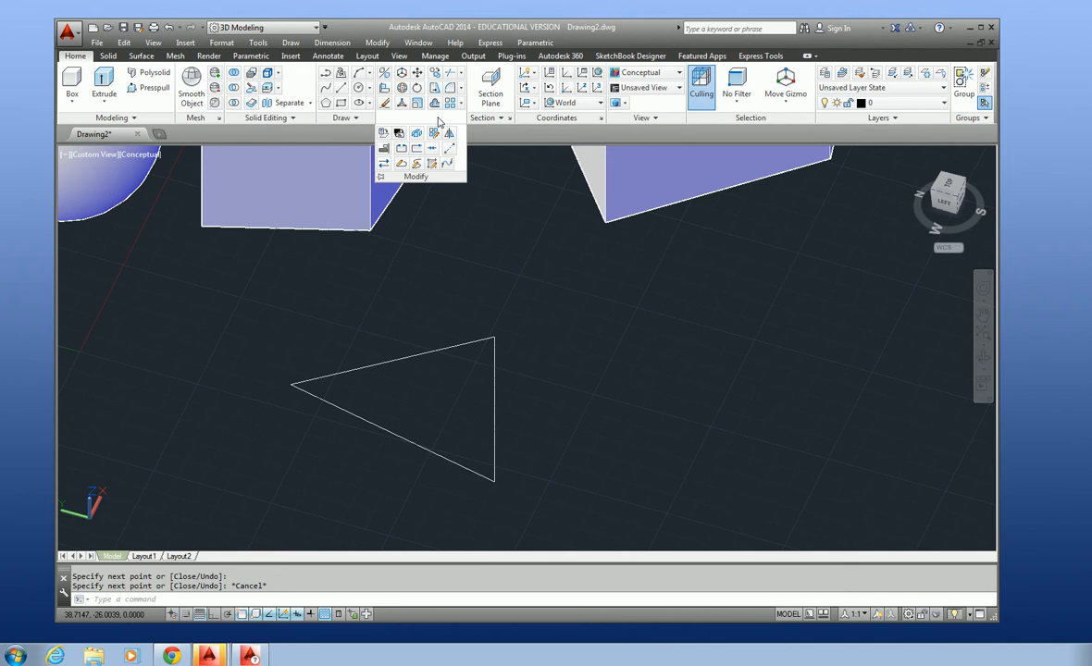
{"action": "left_click", "coordinate": [355, 118]}
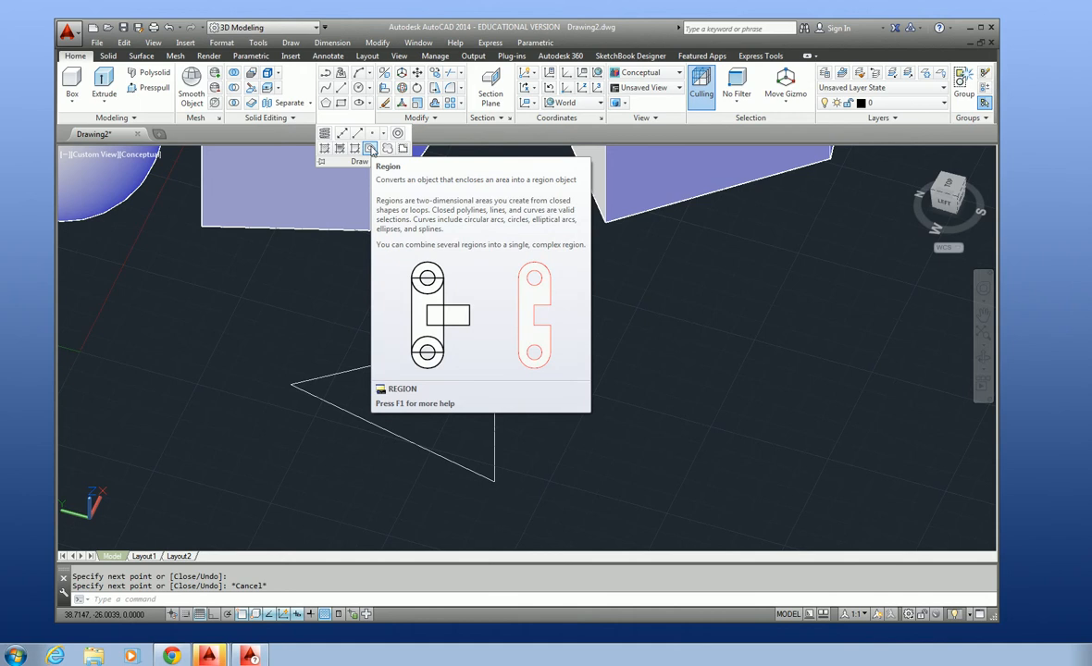
{"action": "left_click", "coordinate": [369, 149]}
{"action": "left_click", "coordinate": [458, 346]}
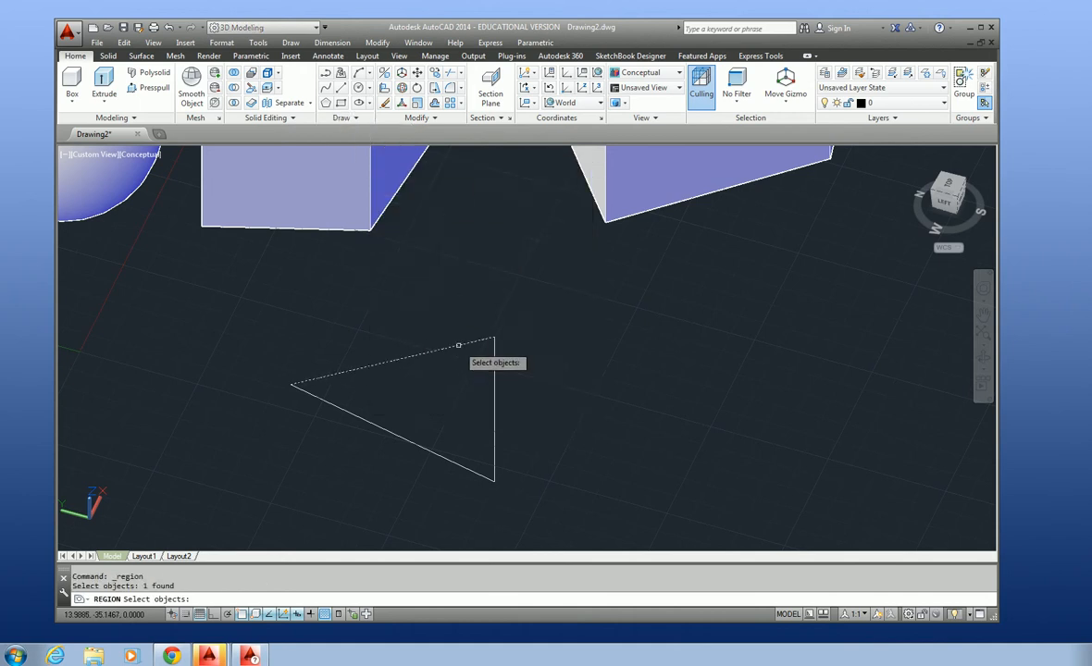
{"action": "left_click", "coordinate": [497, 381]}
{"action": "left_click", "coordinate": [473, 472]}
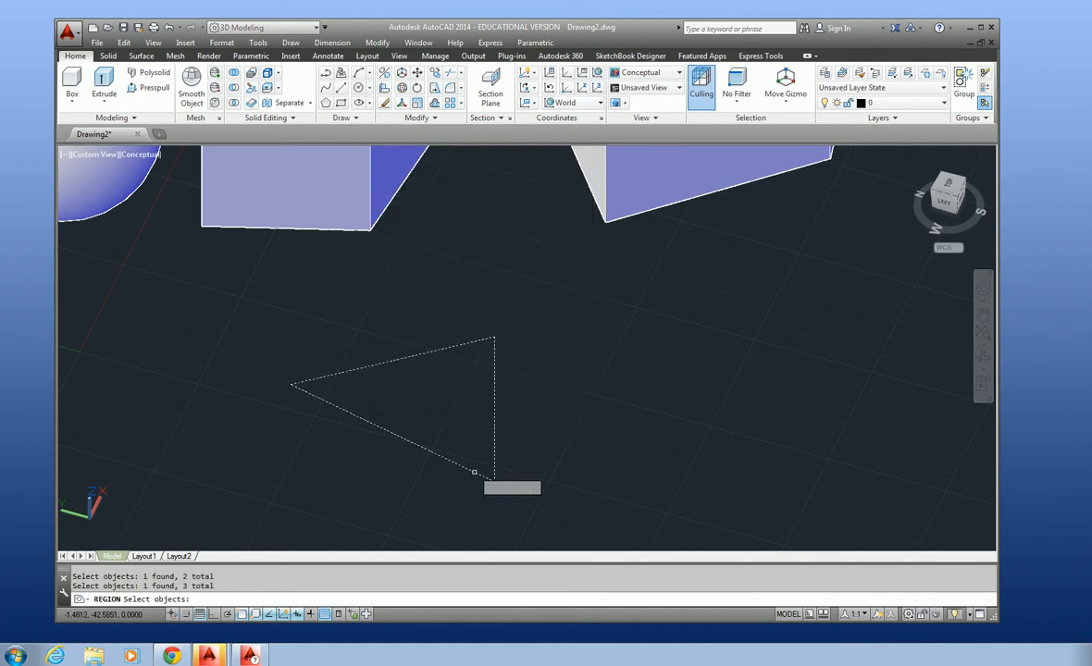
{"action": "key", "text": "Return"}
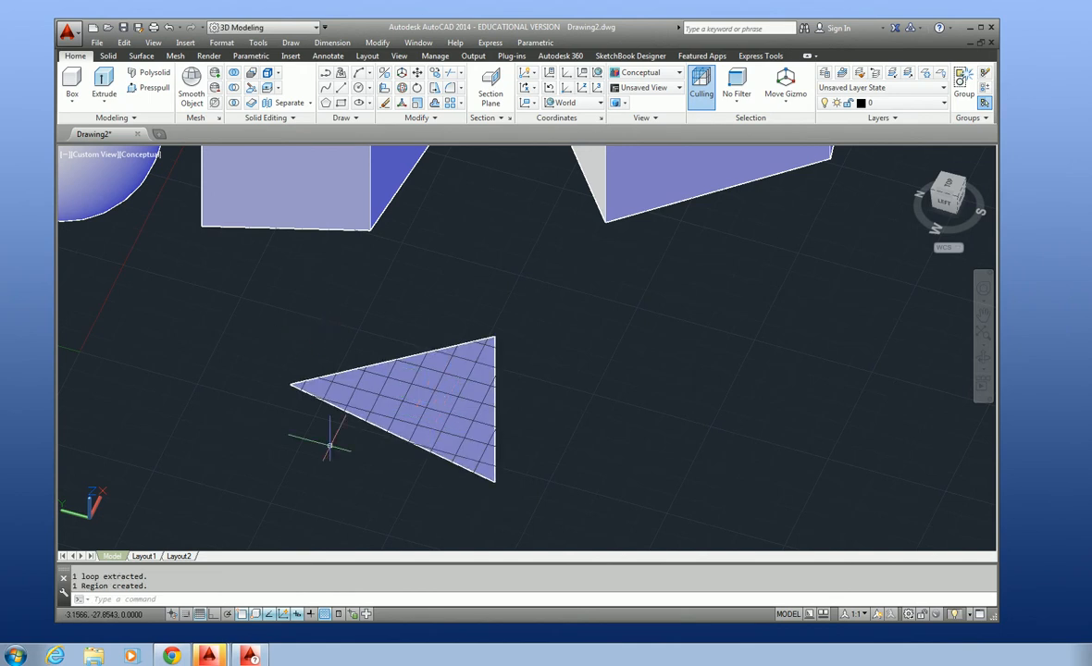
Step: Extrude the triangular region downward below the ground plane, setting its height freehand
{"action": "scroll", "coordinate": [351, 448], "scroll_direction": "down", "scroll_amount": 2}
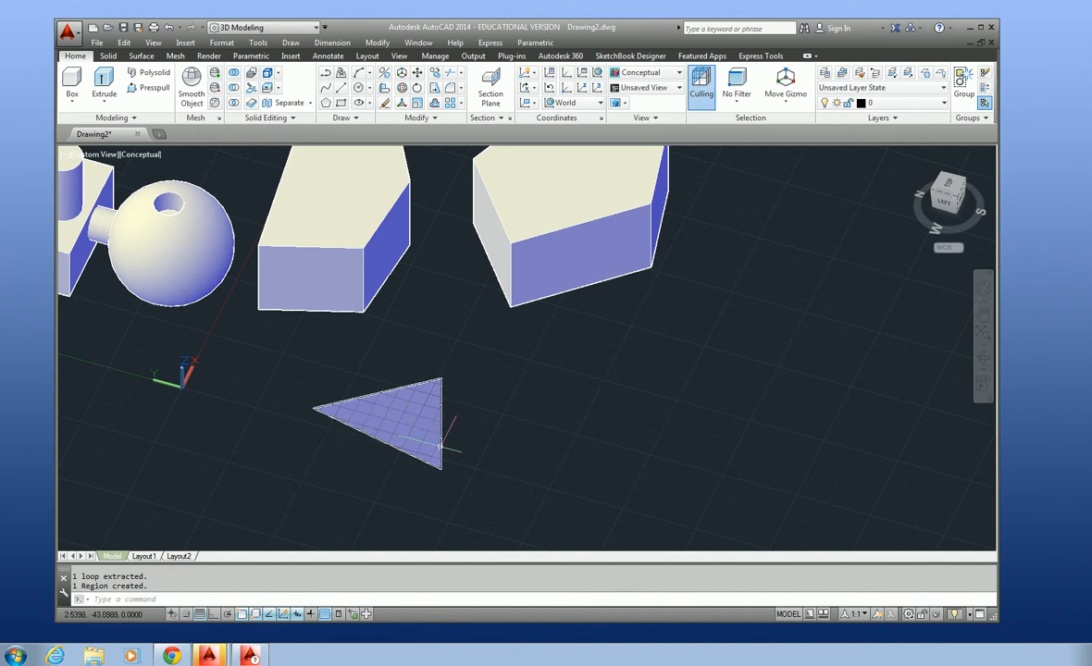
{"action": "left_click", "coordinate": [103, 84]}
{"action": "left_click", "coordinate": [402, 421]}
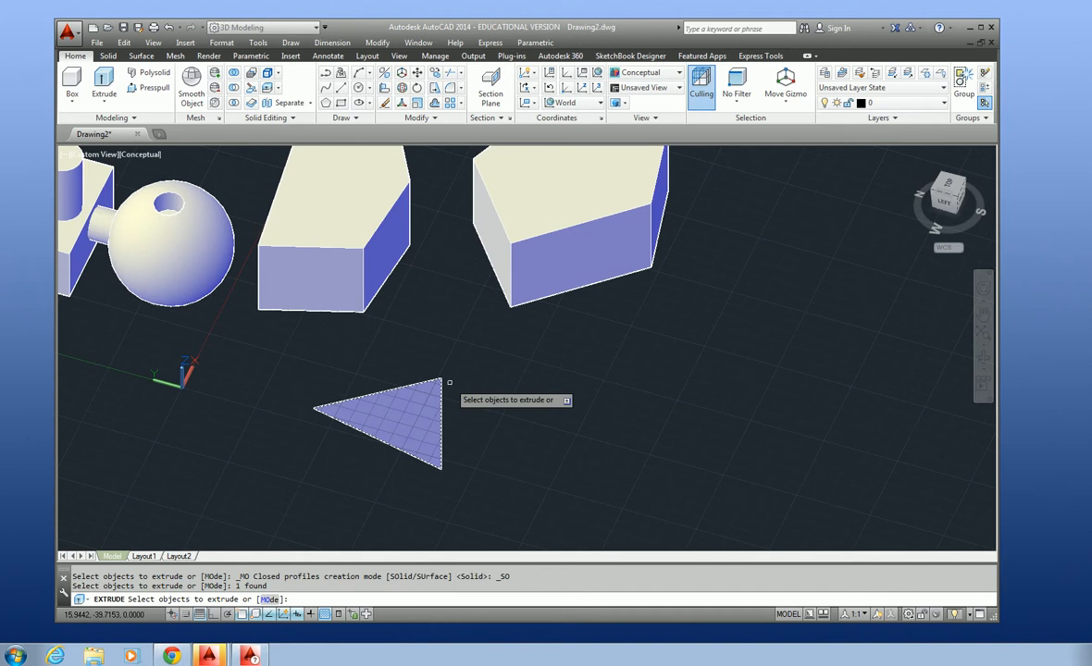
{"action": "key", "text": "Return"}
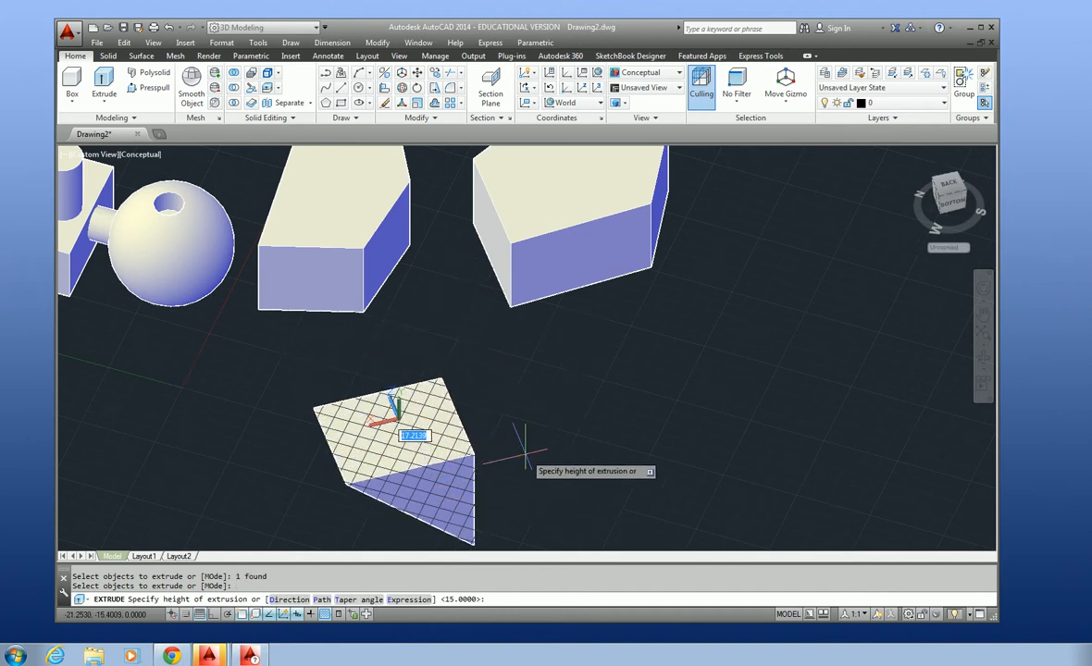
{"action": "scroll", "coordinate": [518, 455], "scroll_direction": "down", "scroll_amount": 5}
{"action": "left_click", "coordinate": [569, 444]}
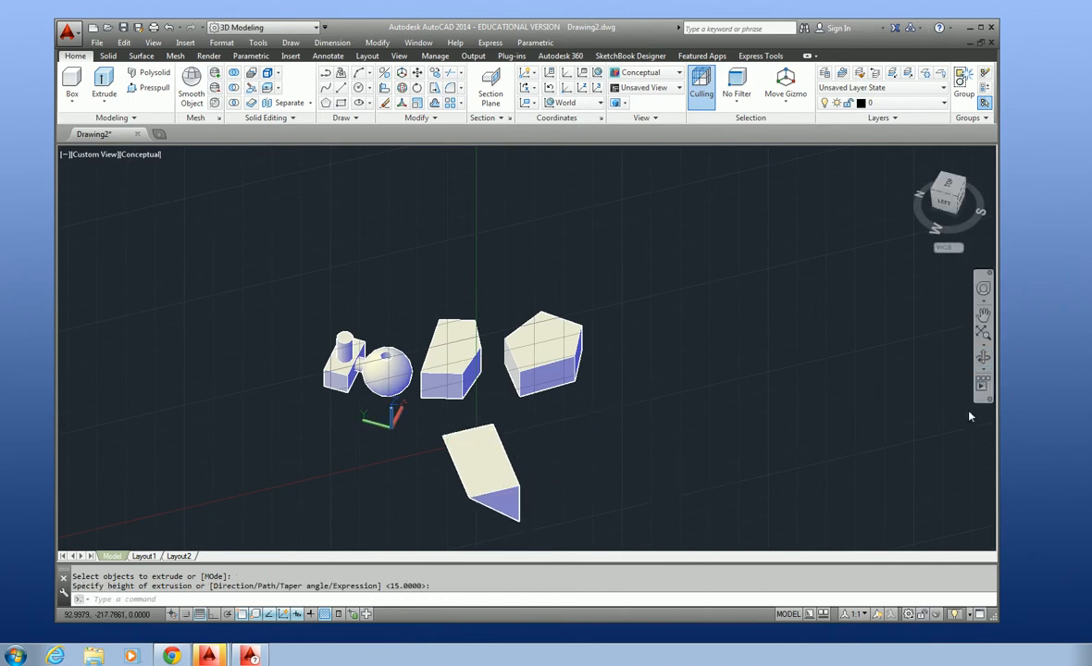
Step: Examine the extruded triangular solid by orbiting the model, switching to the SW Isometric view and selecting the solid
{"action": "left_click", "coordinate": [983, 357]}
{"action": "left_click_drag", "start_coordinate": [638, 462], "coordinate": [709, 472]}
{"action": "left_click_drag", "start_coordinate": [589, 429], "coordinate": [408, 410]}
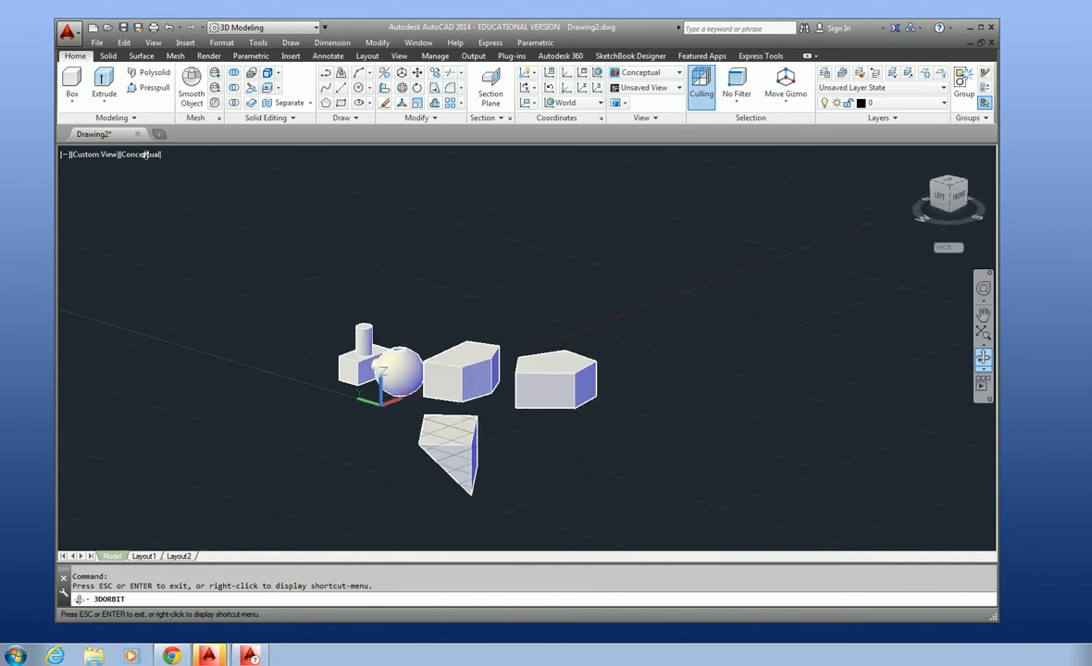
{"action": "key", "text": "Escape"}
{"action": "left_click", "coordinate": [92, 154]}
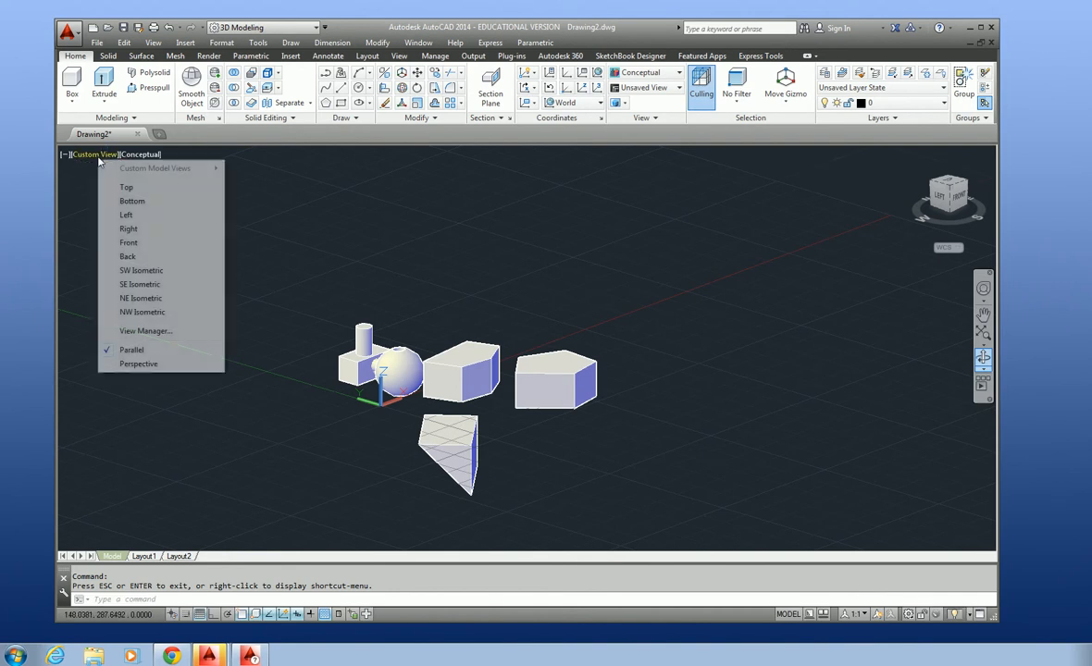
{"action": "left_click", "coordinate": [141, 273]}
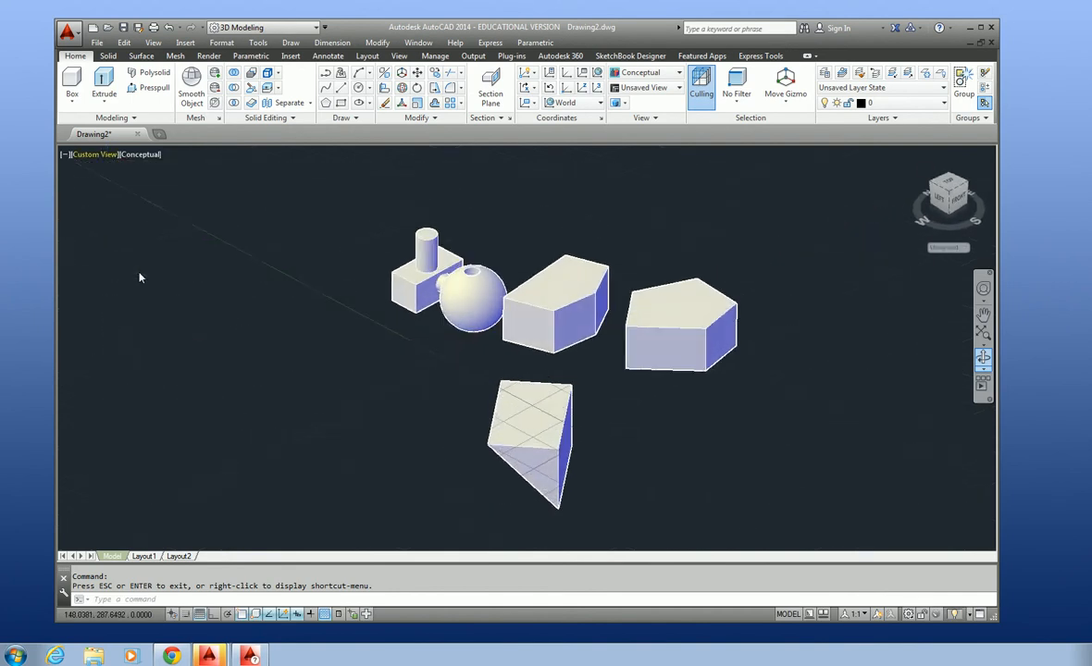
{"action": "left_click", "coordinate": [569, 475]}
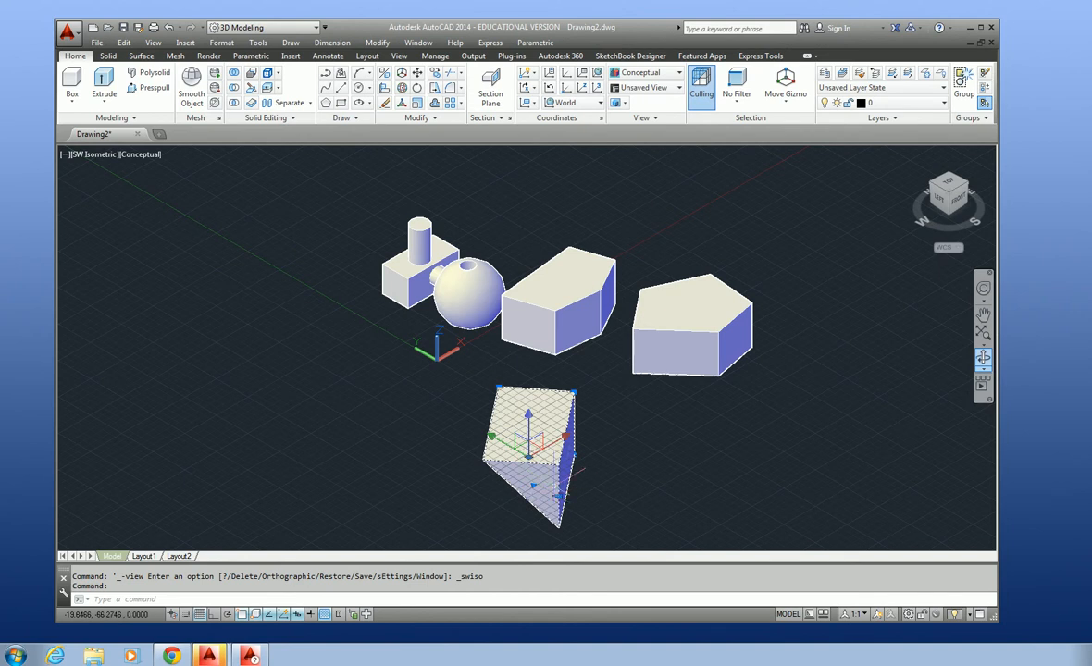
Step: Undo the triangle's extrusion, its conversion to a region and its three lines
{"action": "left_click", "coordinate": [167, 27]}
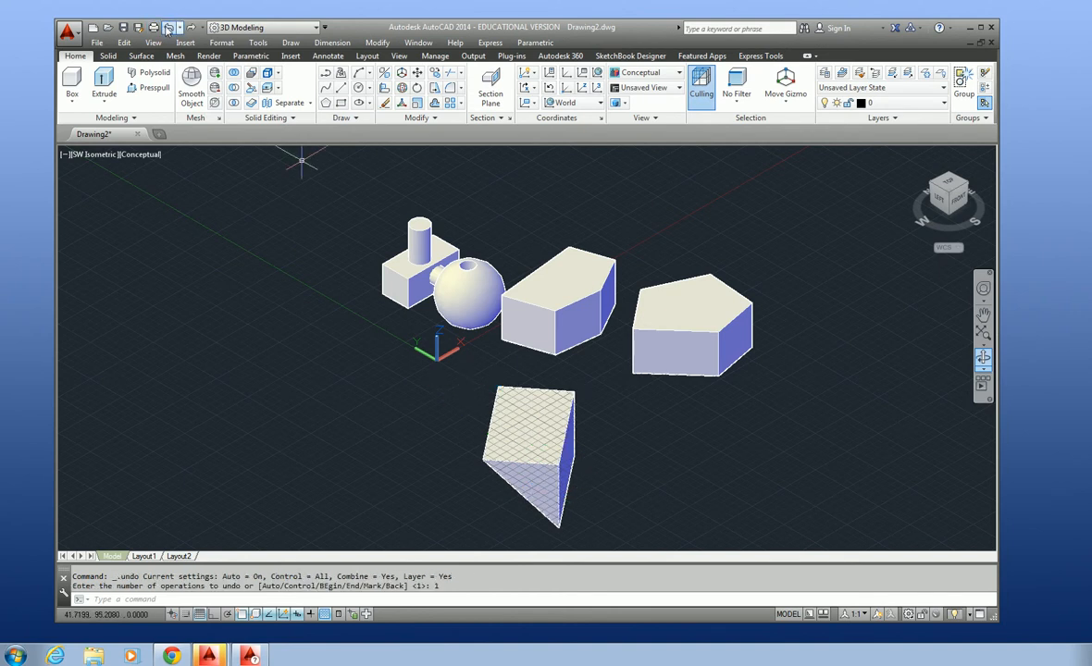
{"action": "left_click", "coordinate": [167, 28]}
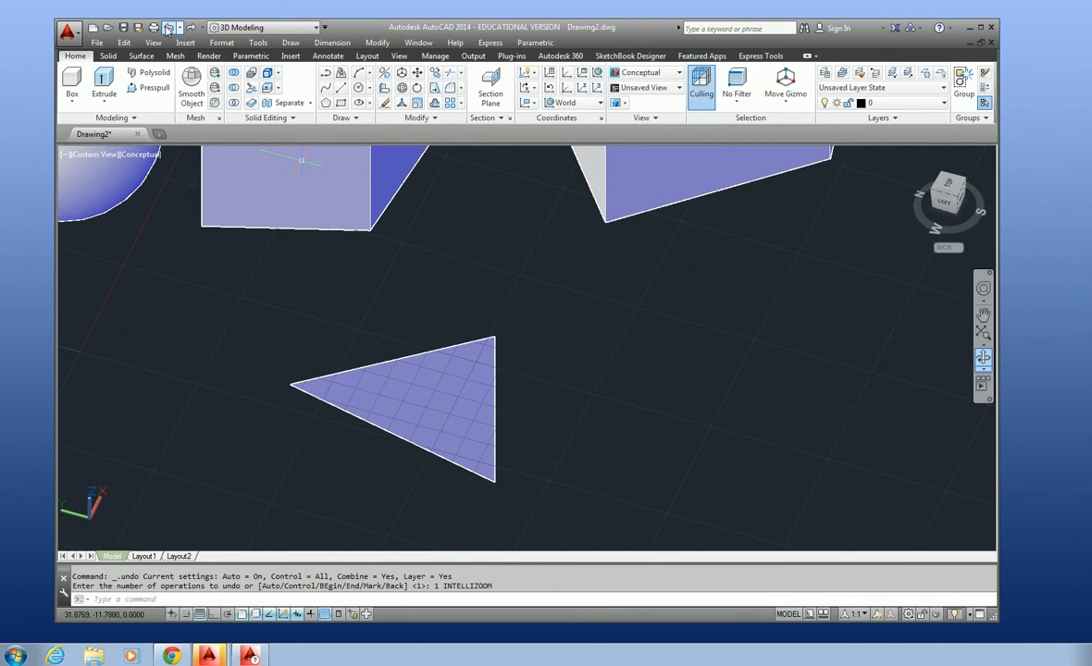
{"action": "left_click", "coordinate": [983, 360]}
{"action": "mouse_move", "coordinate": [609, 414]}
{"action": "left_mouse_down"}
{"action": "mouse_move", "coordinate": [592, 344]}
{"action": "mouse_move", "coordinate": [641, 434]}
{"action": "mouse_move", "coordinate": [756, 404]}
{"action": "mouse_move", "coordinate": [607, 402]}
{"action": "mouse_move", "coordinate": [623, 444]}
{"action": "mouse_move", "coordinate": [635, 423]}
{"action": "left_mouse_up"}
{"action": "left_click_drag", "start_coordinate": [525, 466], "coordinate": [524, 466]}
{"action": "key", "text": "Escape"}
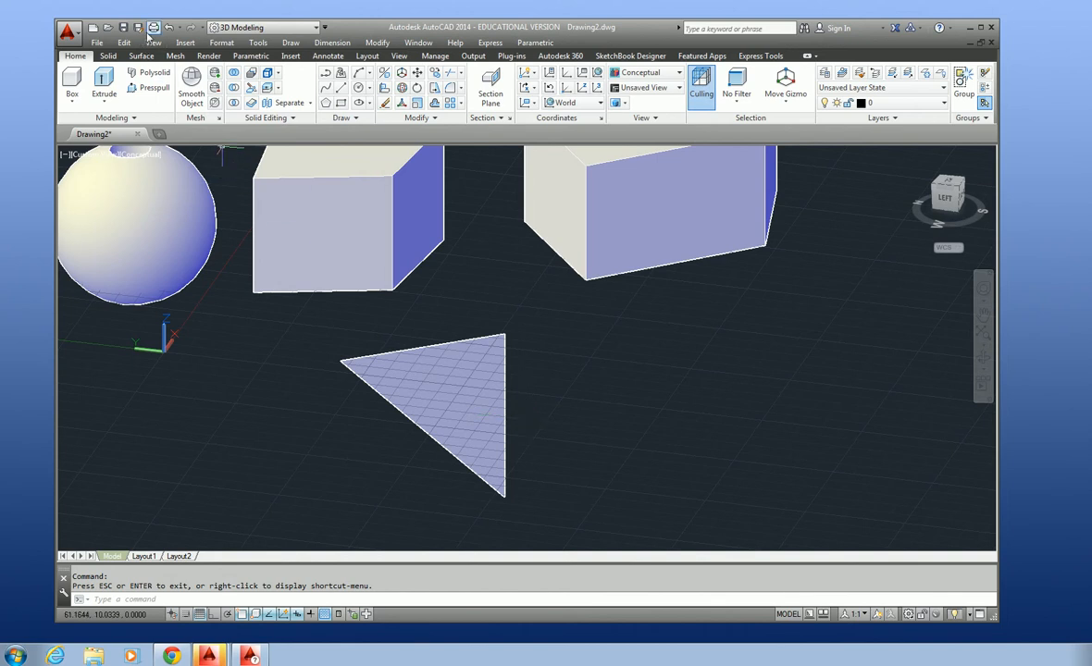
{"action": "left_click", "coordinate": [171, 29]}
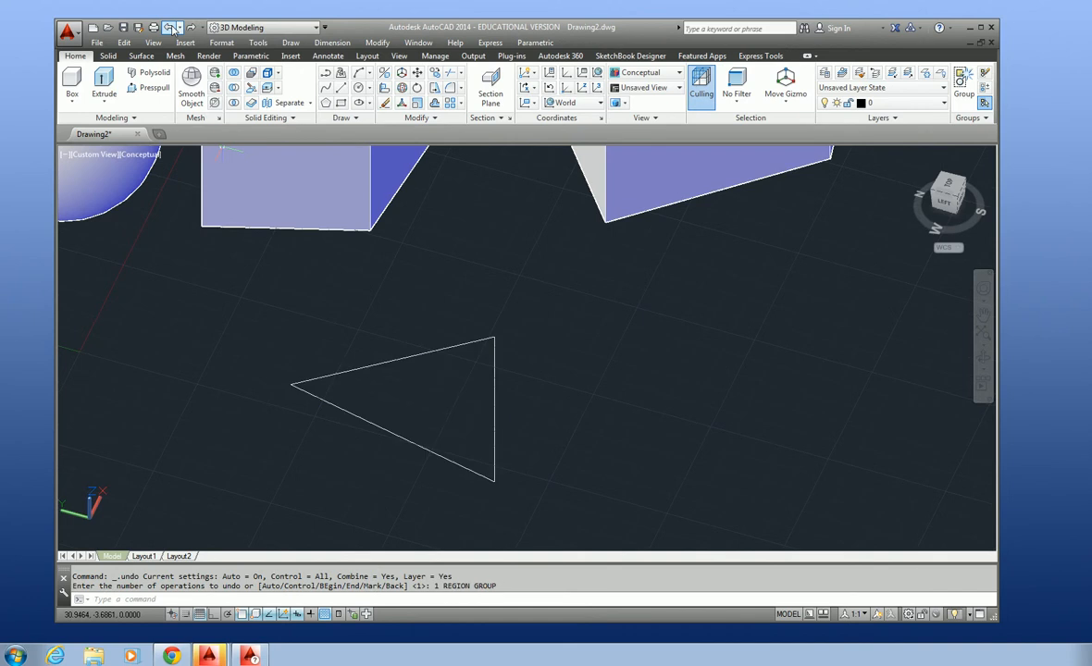
{"action": "left_click", "coordinate": [171, 28]}
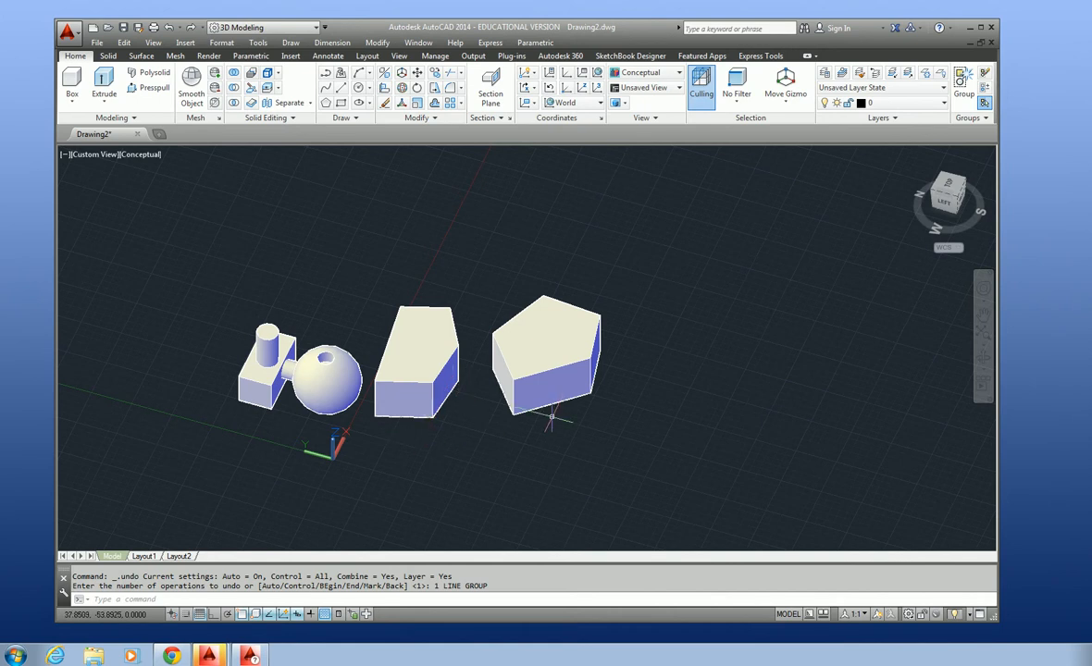
Step: Draw a small circle freehand on the upper face of the middle polygonal solid, near its front corner
{"action": "scroll", "coordinate": [481, 379], "scroll_direction": "up", "scroll_amount": 2}
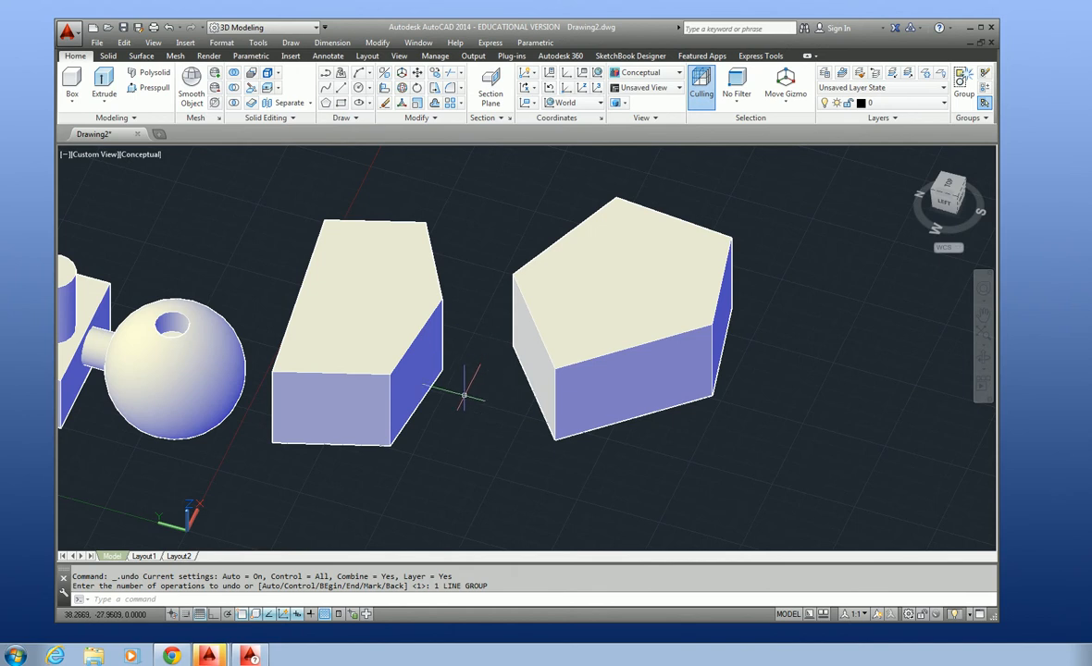
{"action": "scroll", "coordinate": [453, 361], "scroll_direction": "down", "scroll_amount": 4}
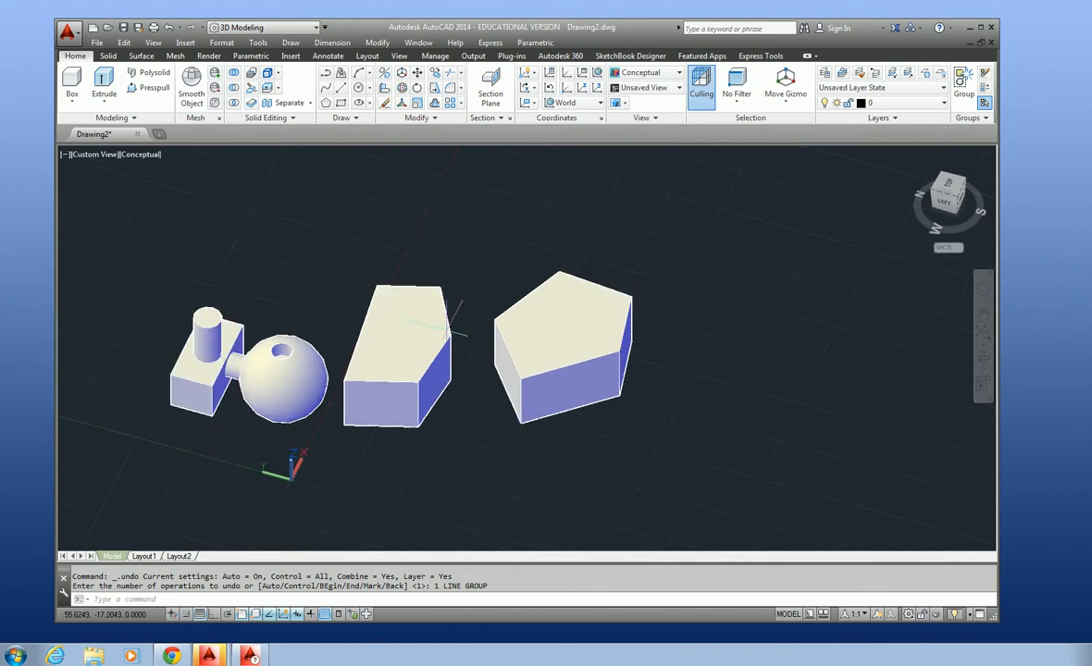
{"action": "scroll", "coordinate": [450, 356], "scroll_direction": "up", "scroll_amount": 3}
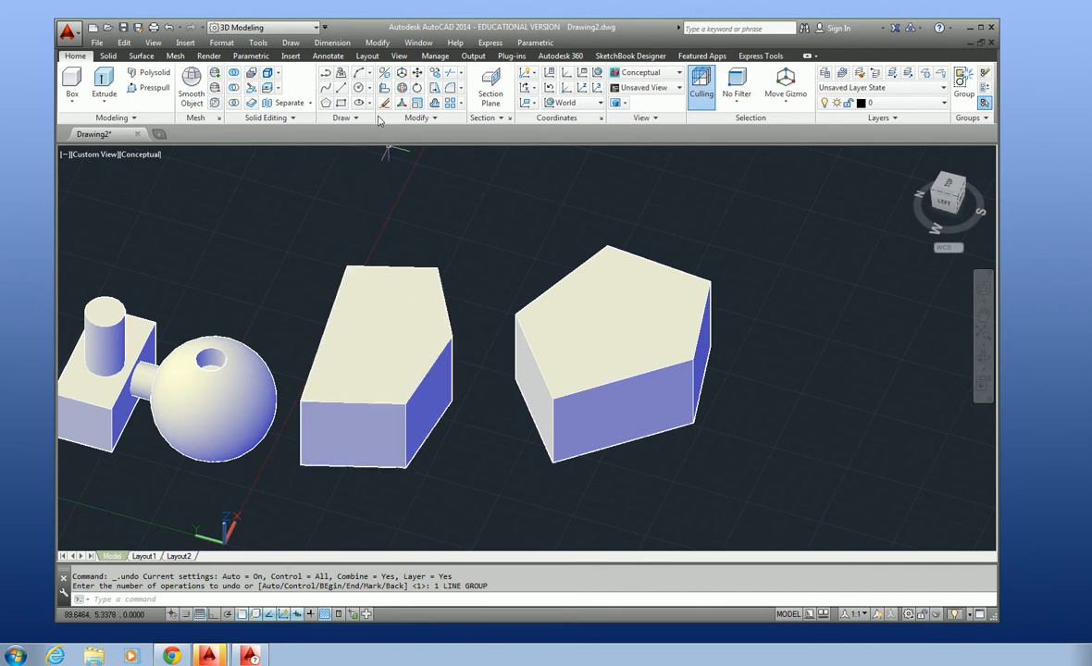
{"action": "left_click", "coordinate": [358, 88]}
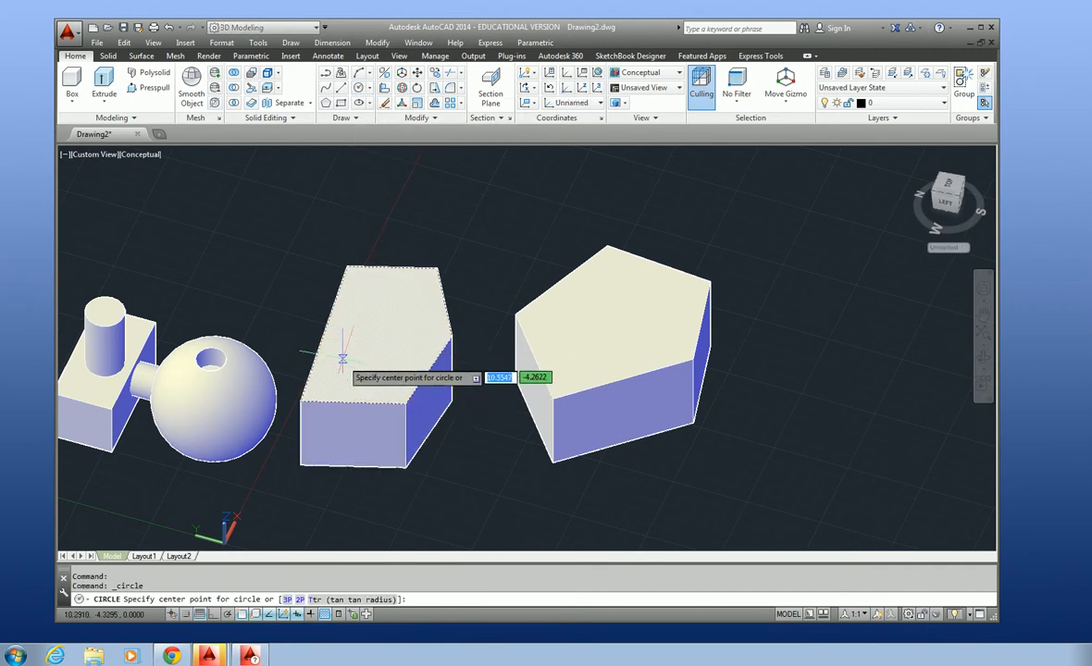
{"action": "left_click", "coordinate": [342, 365]}
{"action": "left_click", "coordinate": [366, 369]}
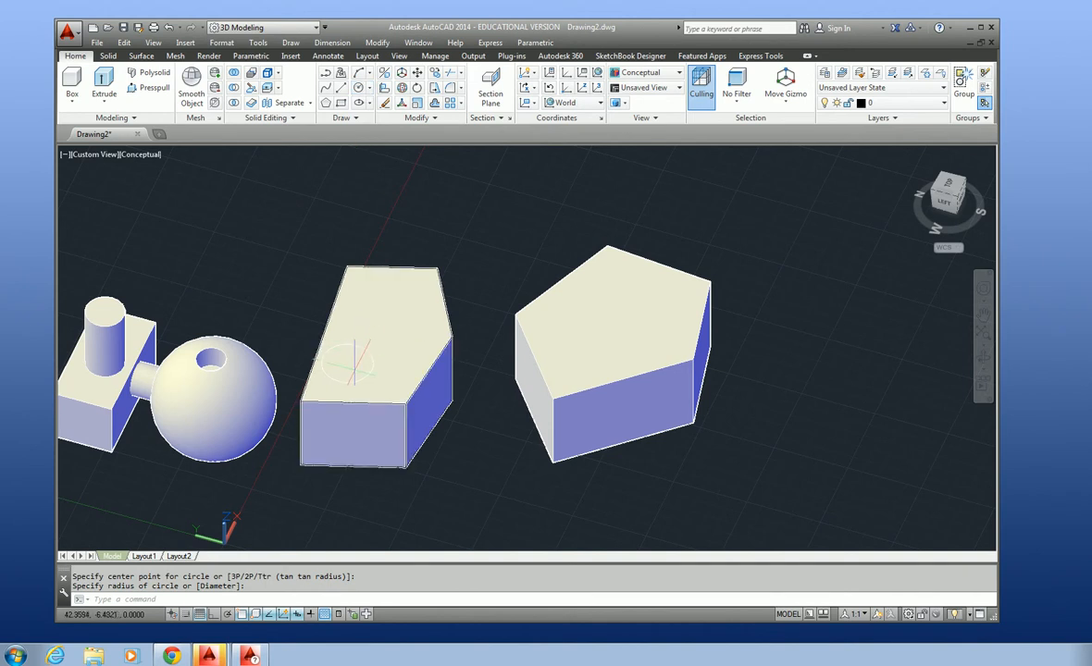
Step: Presspull the circular area about 33 units down through the middle solid to cut a hole, and inspect it by orbiting
{"action": "left_click", "coordinate": [151, 89]}
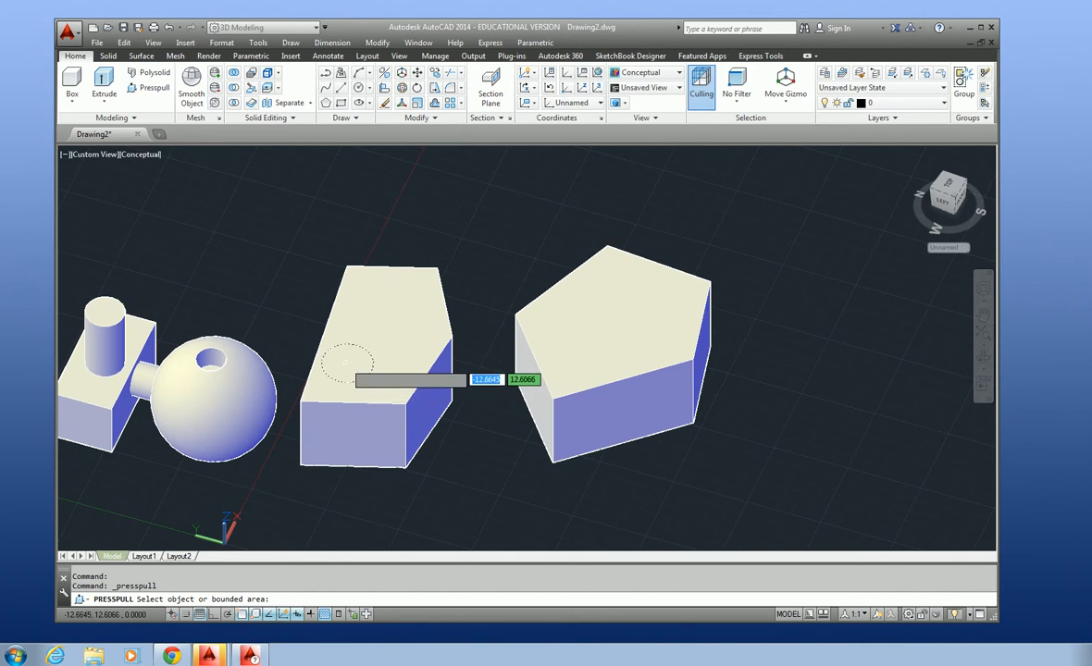
{"action": "left_click", "coordinate": [344, 361]}
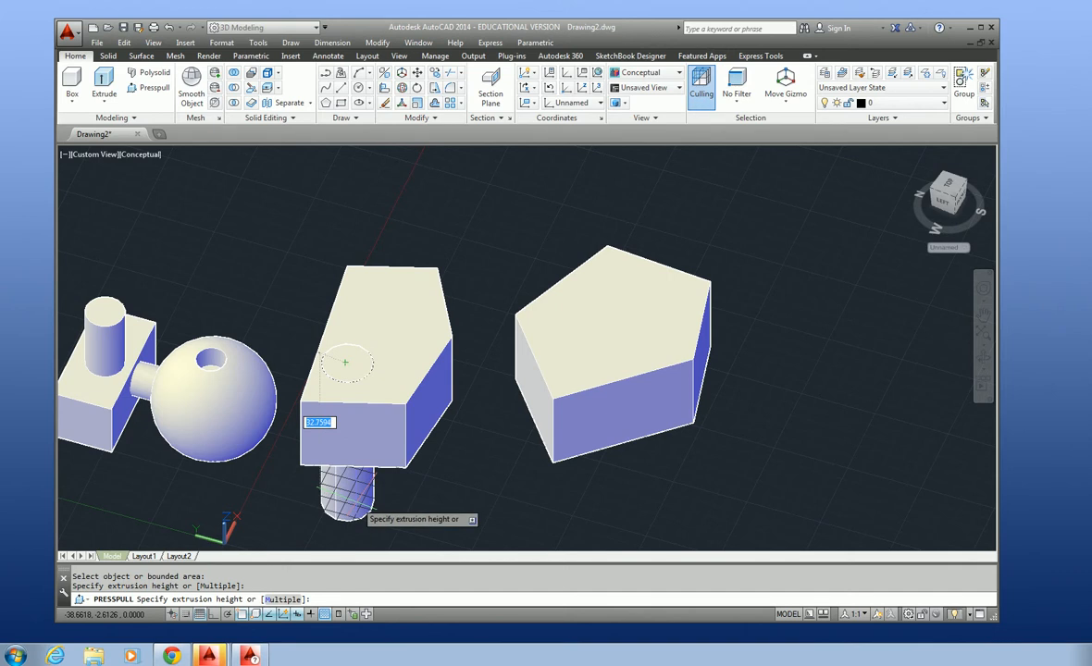
{"action": "left_click", "coordinate": [351, 504]}
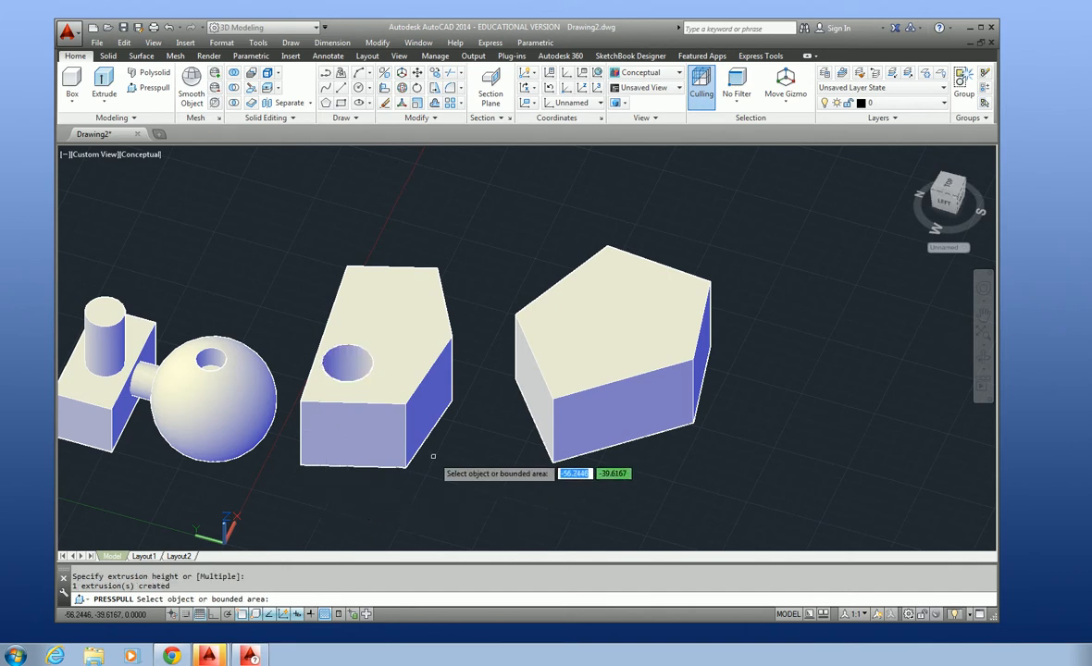
{"action": "key", "text": "Return"}
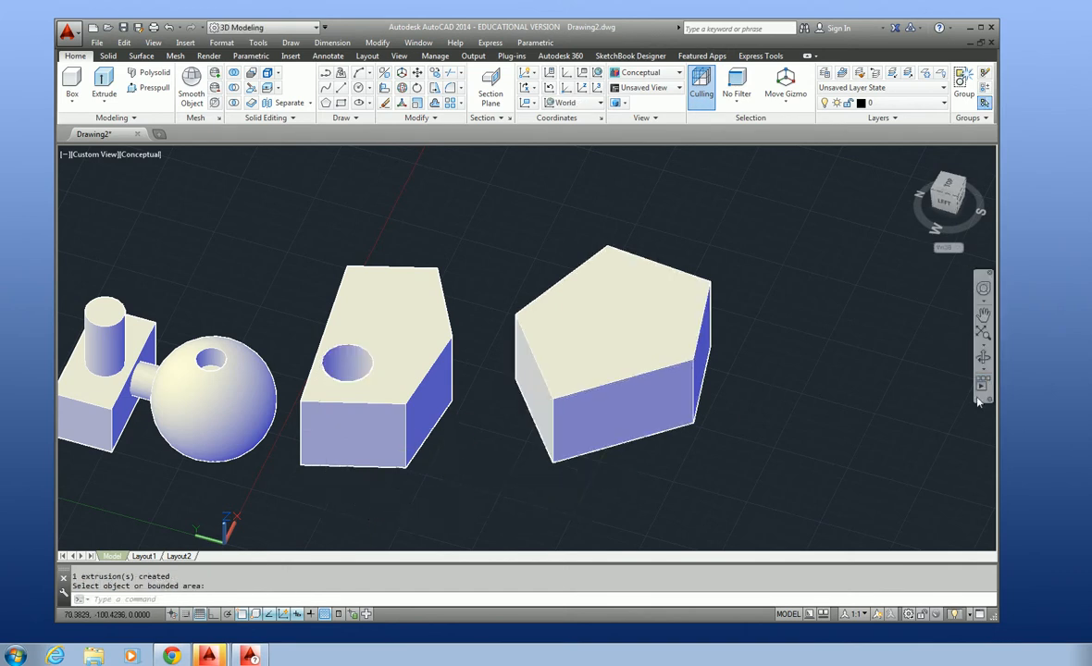
{"action": "left_click", "coordinate": [982, 360]}
{"action": "left_click_drag", "start_coordinate": [555, 385], "coordinate": [393, 348]}
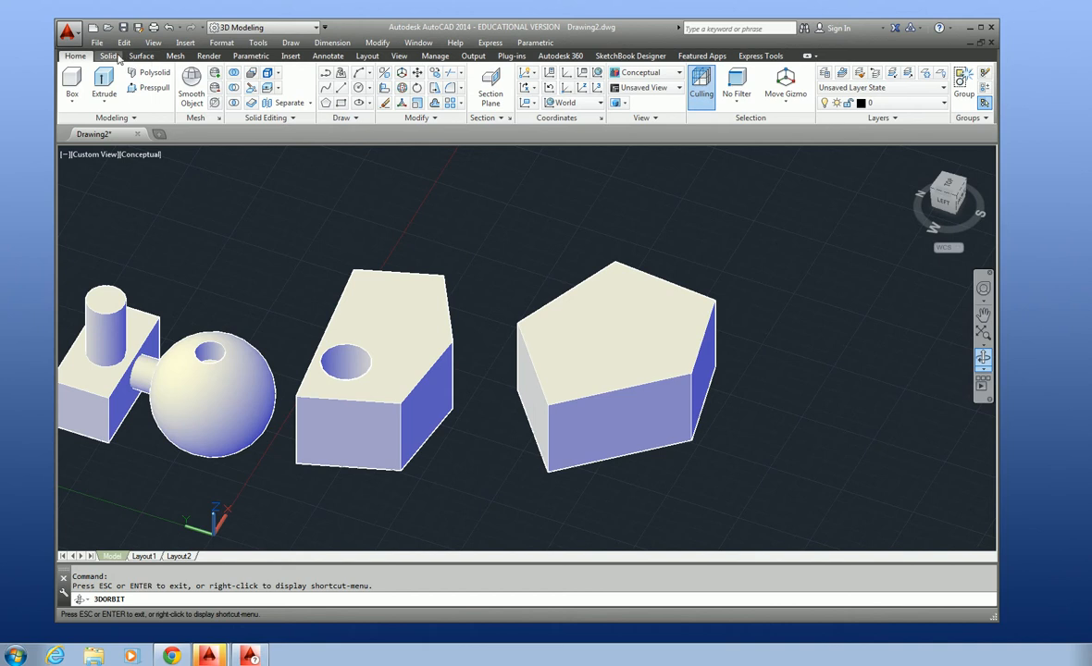
{"action": "left_click", "coordinate": [108, 56]}
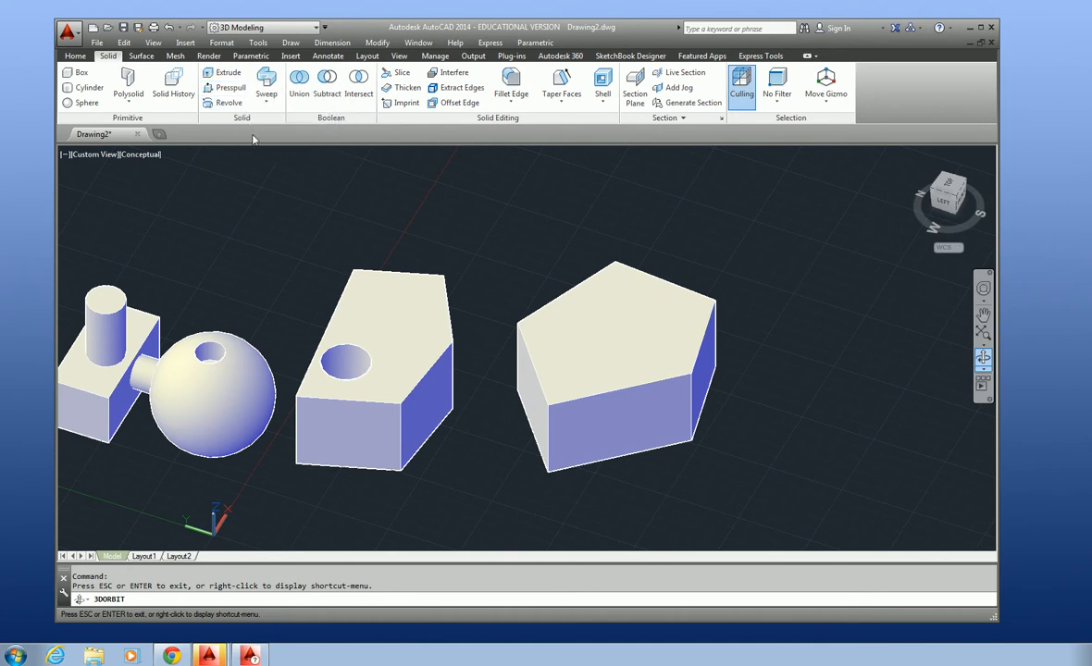
{"action": "scroll", "coordinate": [202, 165], "scroll_direction": "down", "scroll_amount": 2}
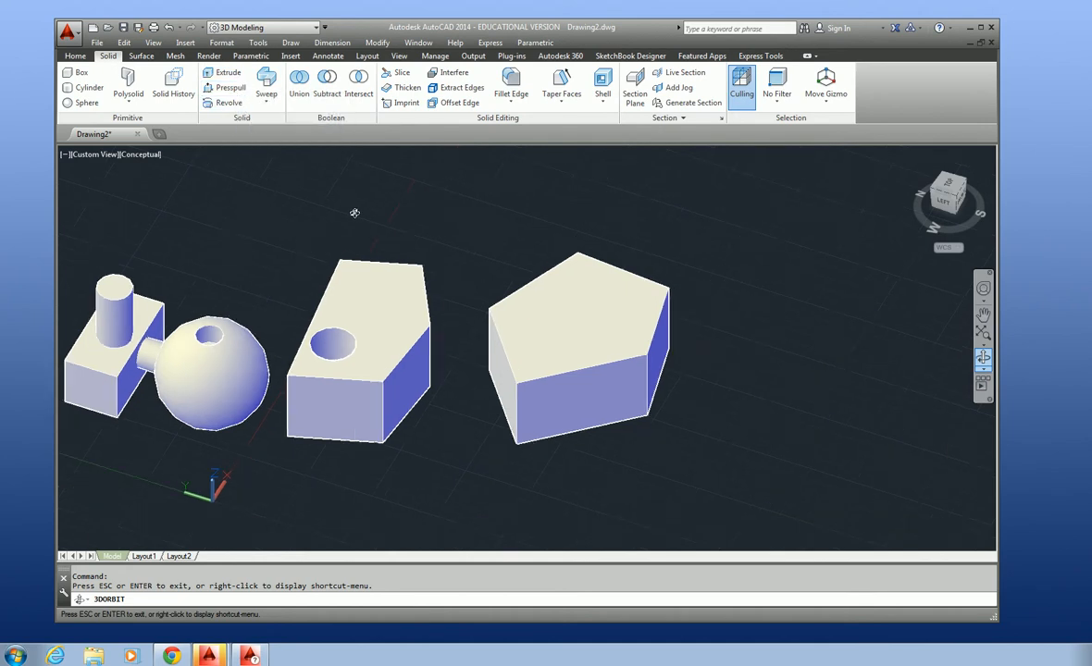
{"action": "scroll", "coordinate": [354, 213], "scroll_direction": "down", "scroll_amount": 1}
{"action": "key", "text": "Escape"}
{"action": "middle_click_drag", "start_coordinate": [438, 227], "coordinate": [262, 220]}
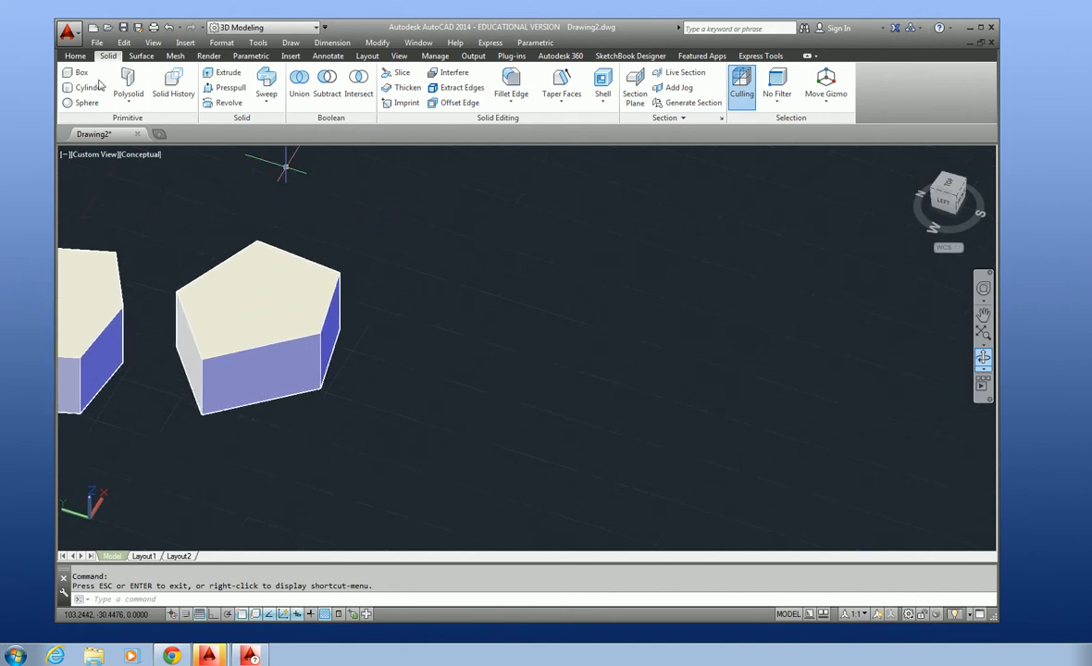
{"action": "left_click", "coordinate": [75, 57]}
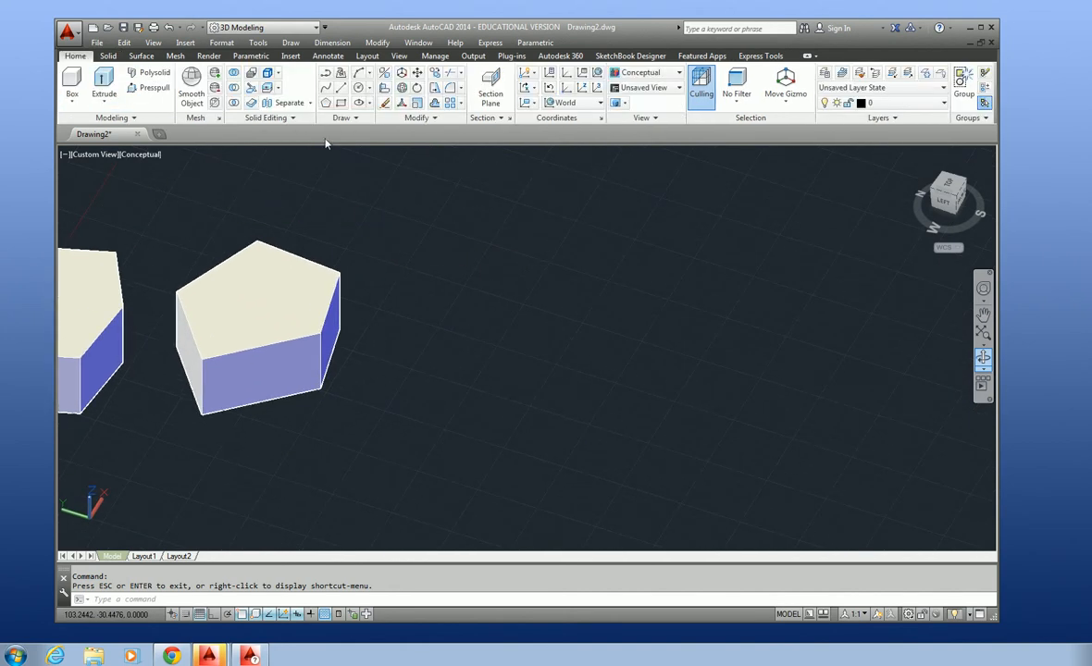
{"action": "left_click", "coordinate": [340, 90]}
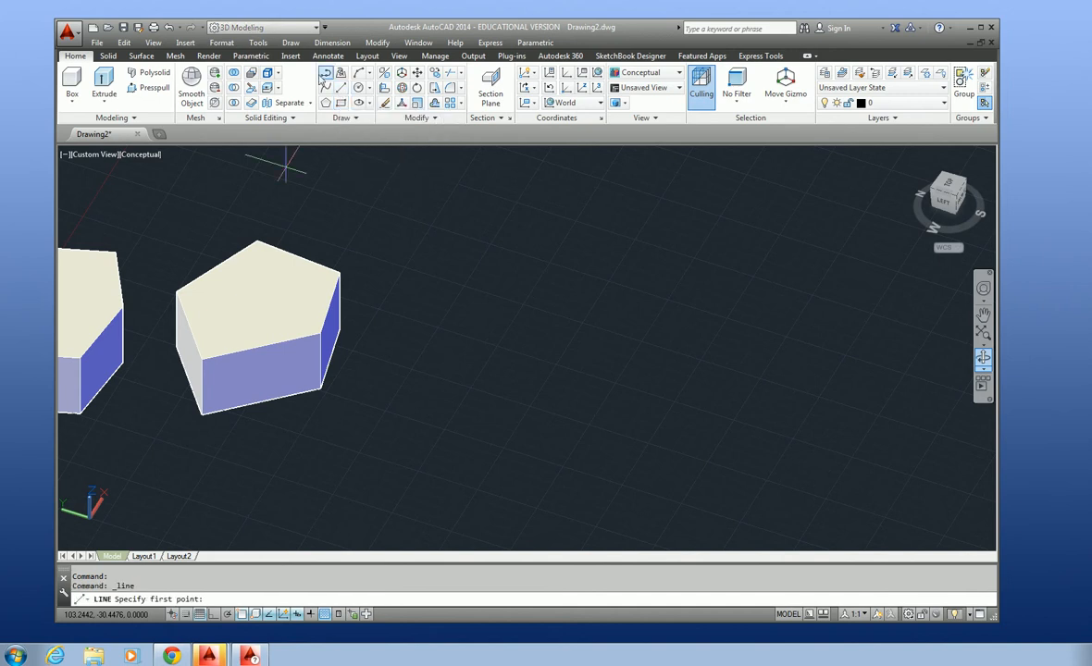
{"action": "left_click", "coordinate": [326, 75]}
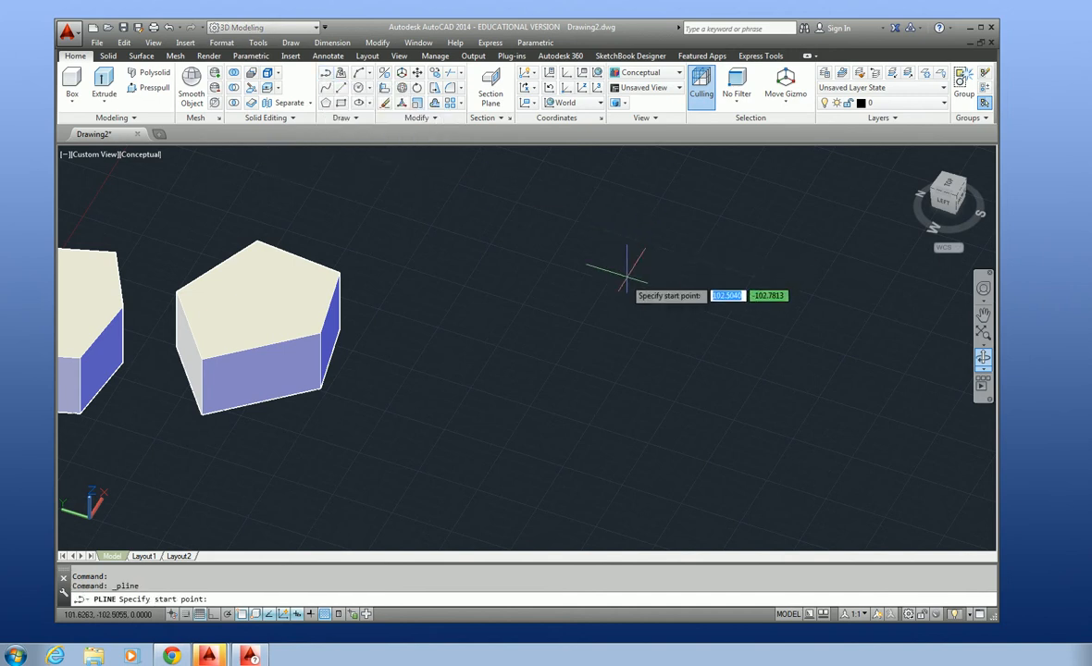
{"action": "left_click", "coordinate": [680, 328]}
{"action": "left_click", "coordinate": [657, 361]}
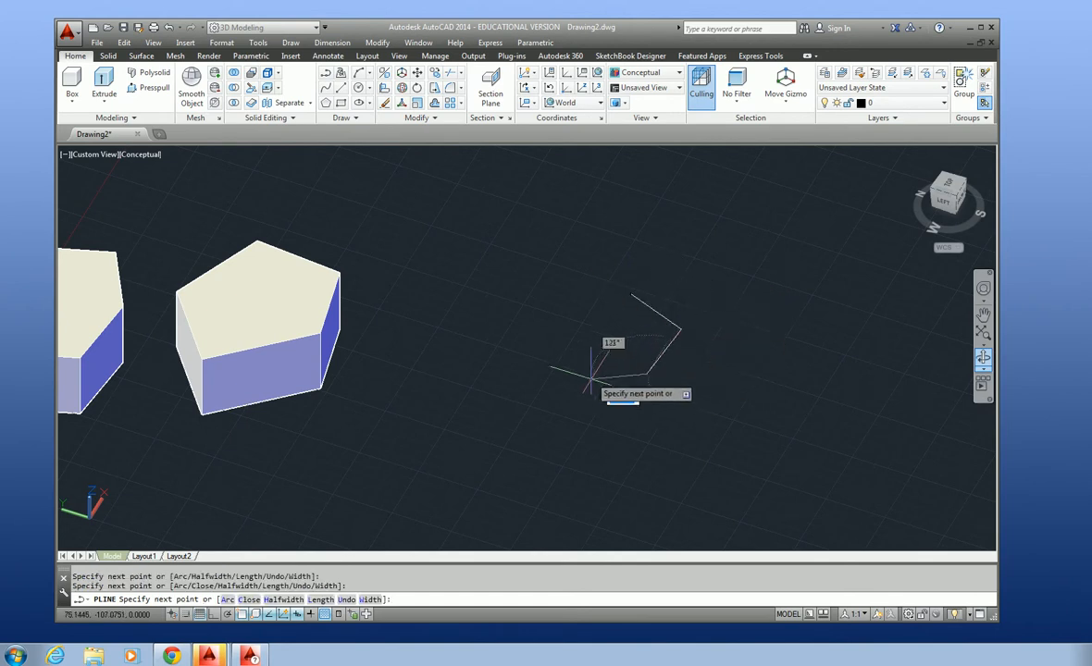
{"action": "key", "text": "Escape"}
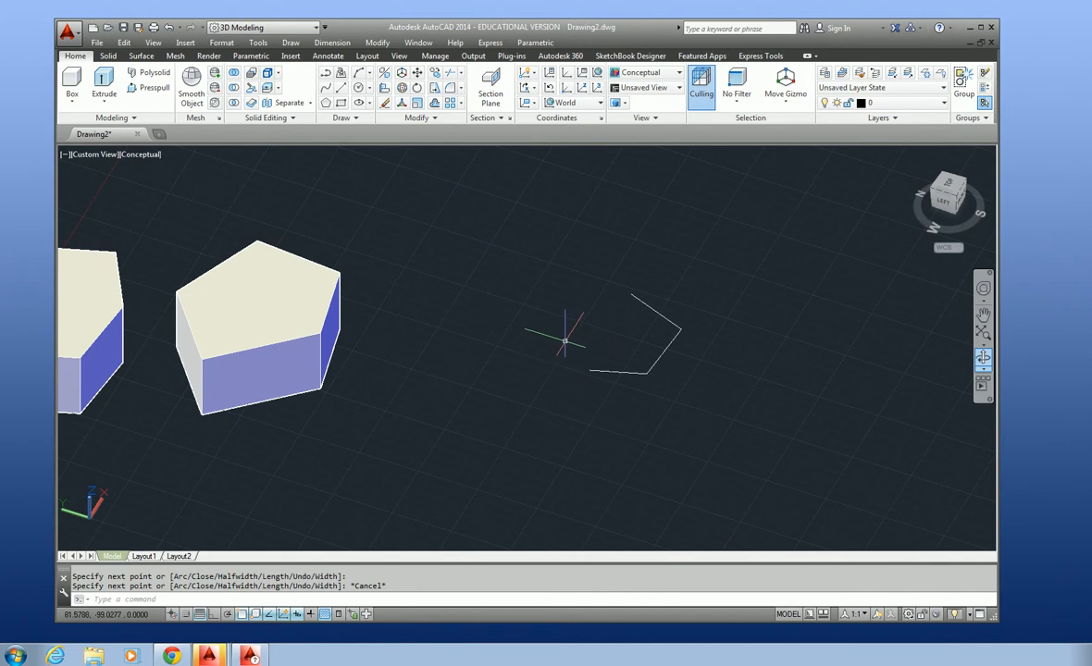
{"action": "left_click", "coordinate": [168, 27]}
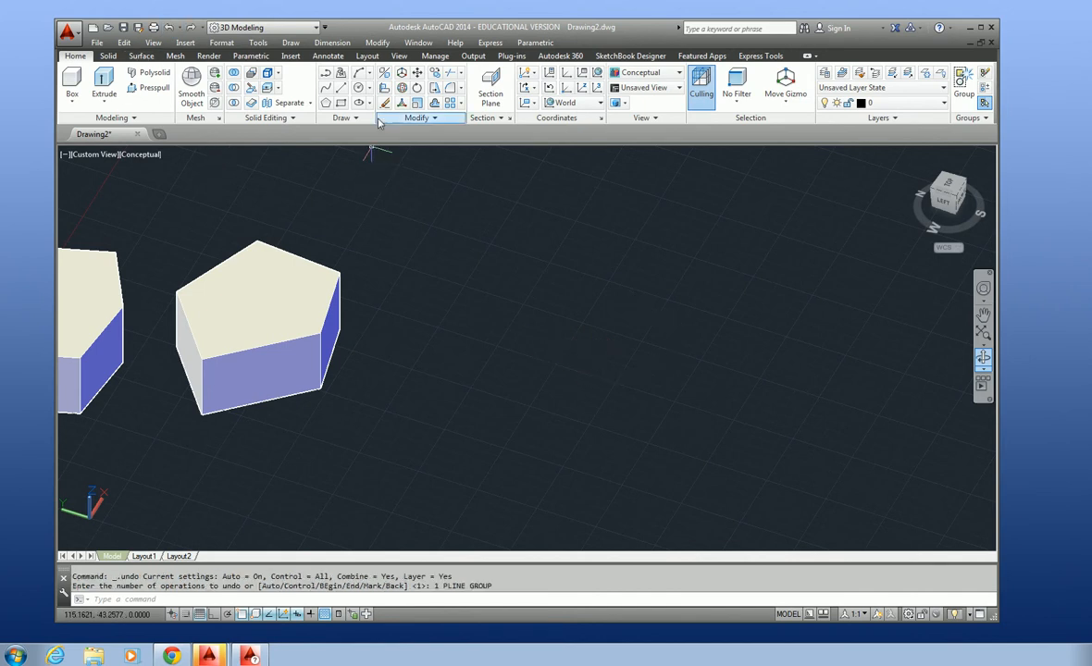
Step: Draw a four-sided polyline freehand in the empty area beside the pentagonal solid, ending on its first segment
{"action": "left_click", "coordinate": [326, 74]}
{"action": "left_click", "coordinate": [587, 308]}
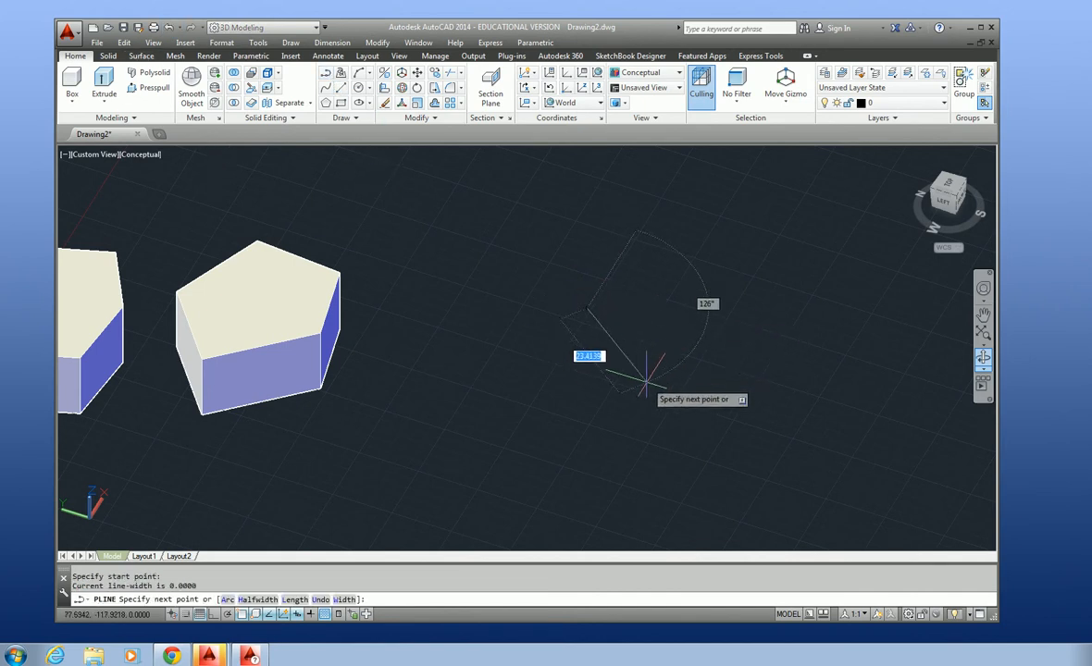
{"action": "left_click", "coordinate": [650, 377]}
{"action": "left_click", "coordinate": [611, 442]}
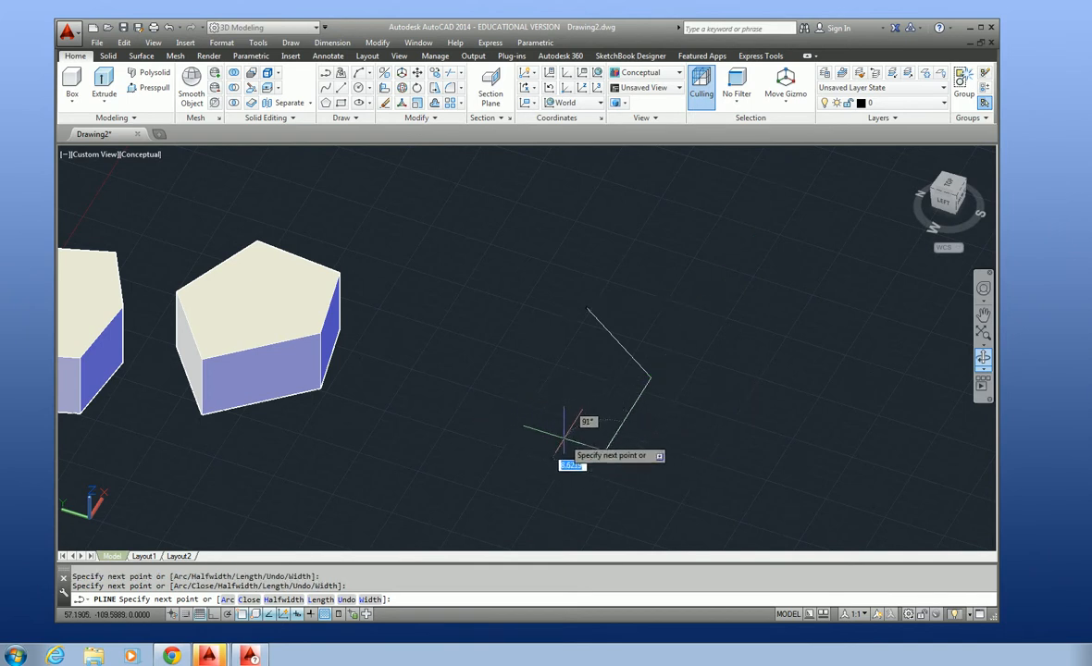
{"action": "left_click", "coordinate": [552, 431]}
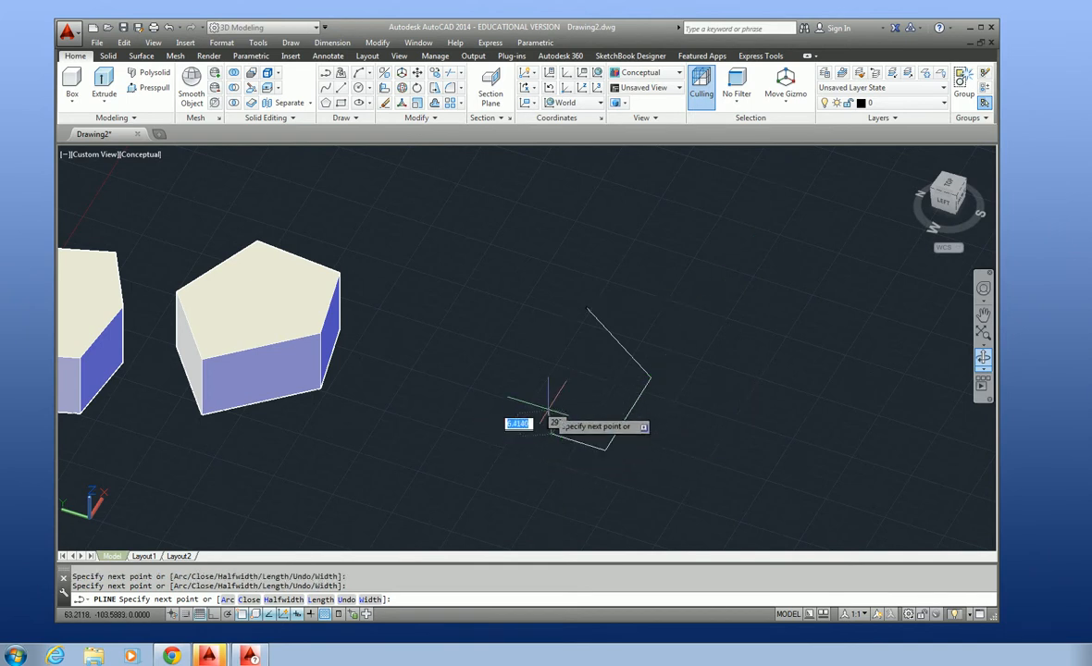
{"action": "left_click", "coordinate": [611, 336]}
{"action": "key", "text": "Escape"}
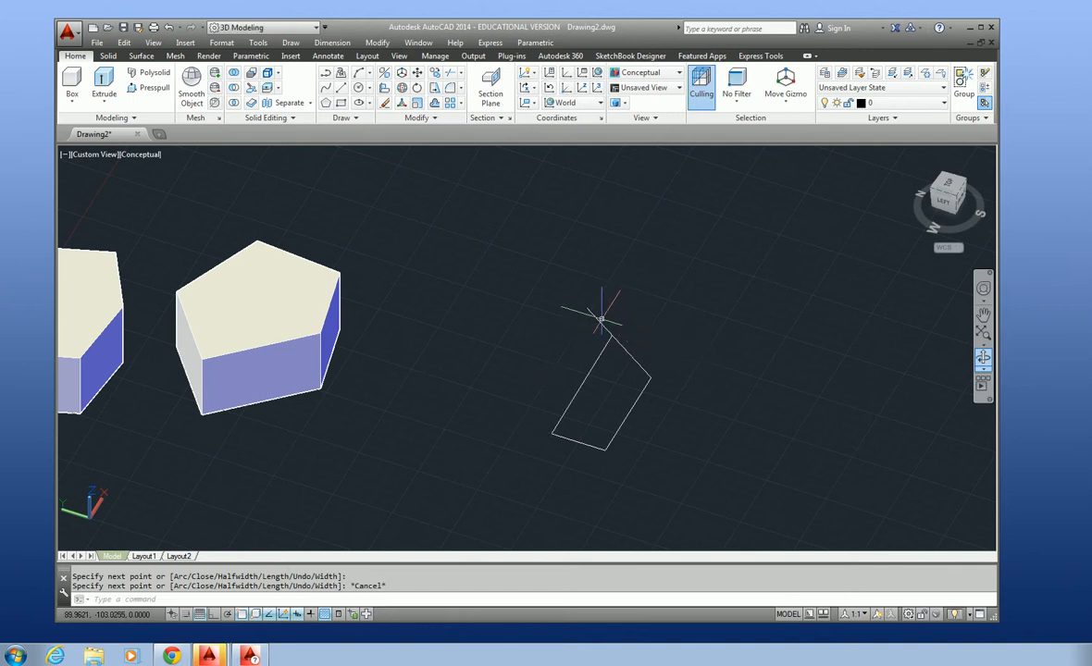
Step: Stretch the polyline's overhanging start vertex onto its endpoint so the outline is closed without a protruding segment
{"action": "left_click", "coordinate": [607, 340]}
{"action": "left_click", "coordinate": [610, 336]}
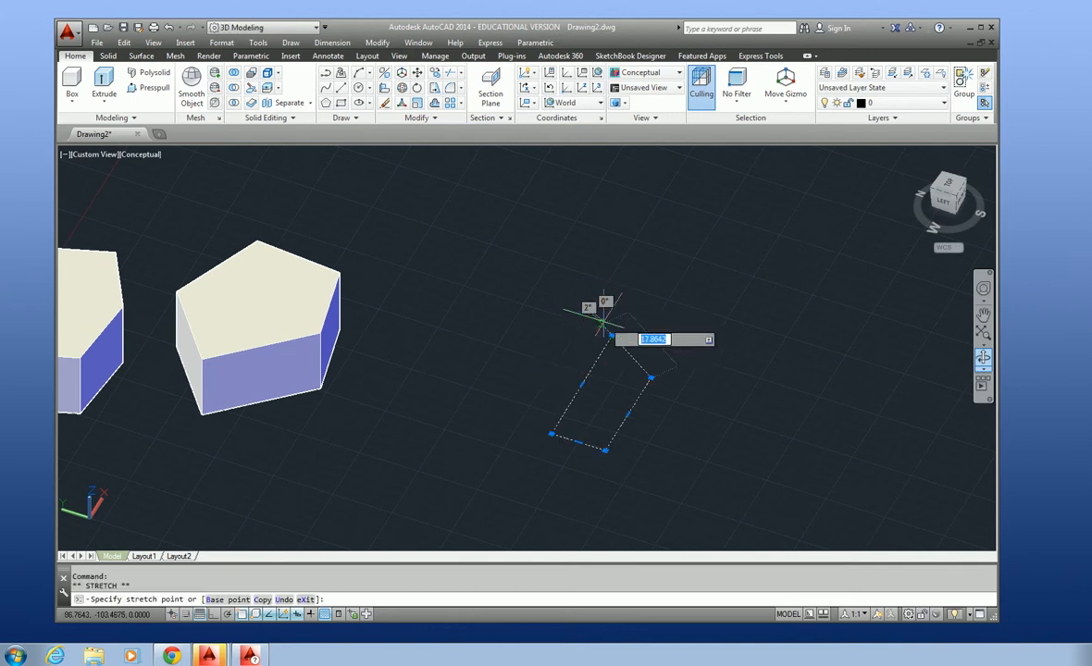
{"action": "key", "text": "Escape"}
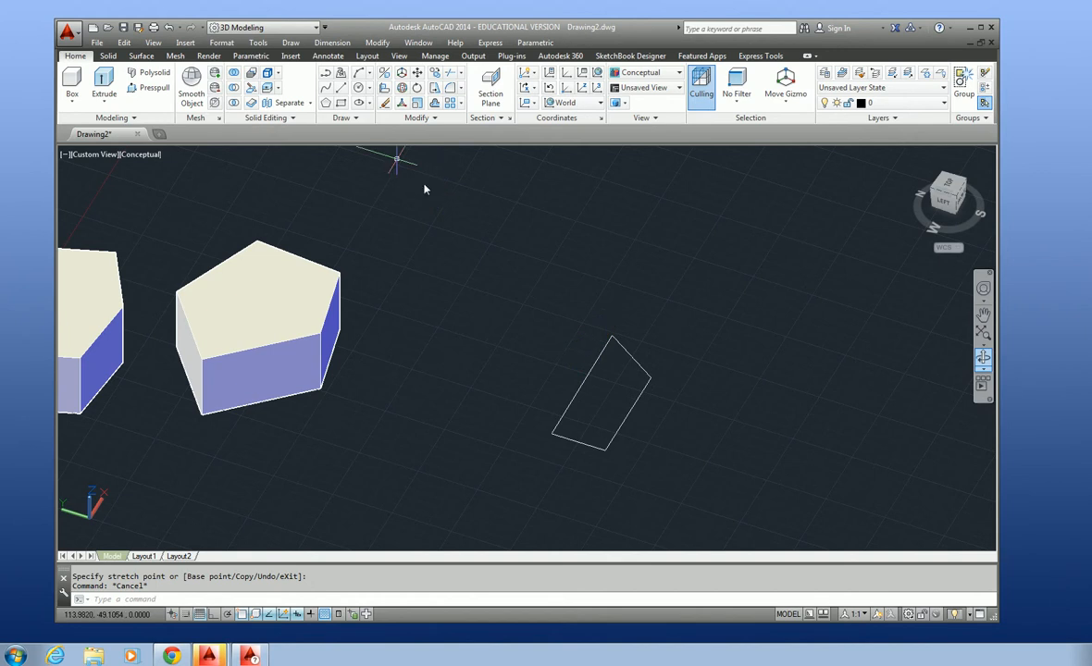
Step: Draw a straight axis line with Ortho on, between the pentagonal solid and the four-sided polyline
{"action": "left_click", "coordinate": [326, 73]}
{"action": "left_click", "coordinate": [480, 420]}
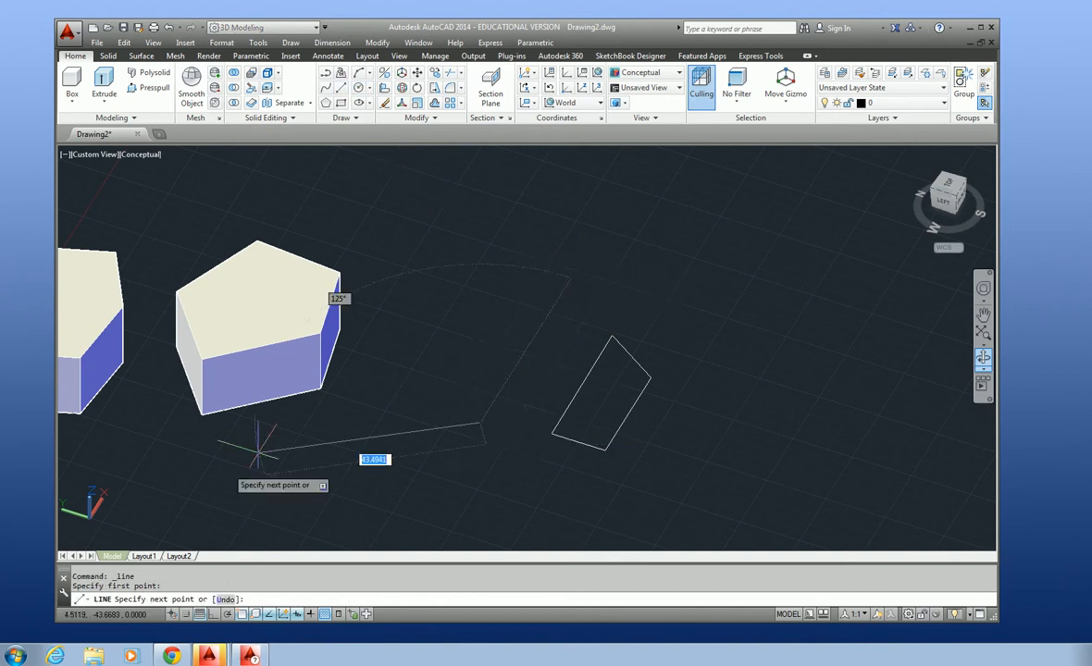
{"action": "left_click", "coordinate": [213, 617]}
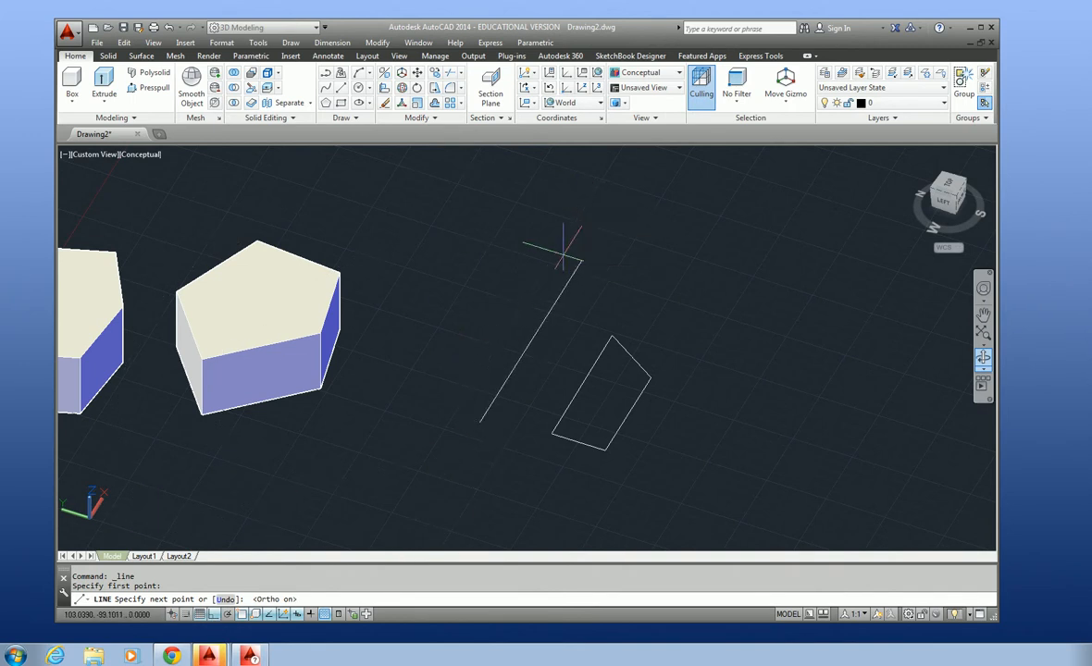
{"action": "left_click", "coordinate": [580, 262]}
{"action": "key", "text": "Escape"}
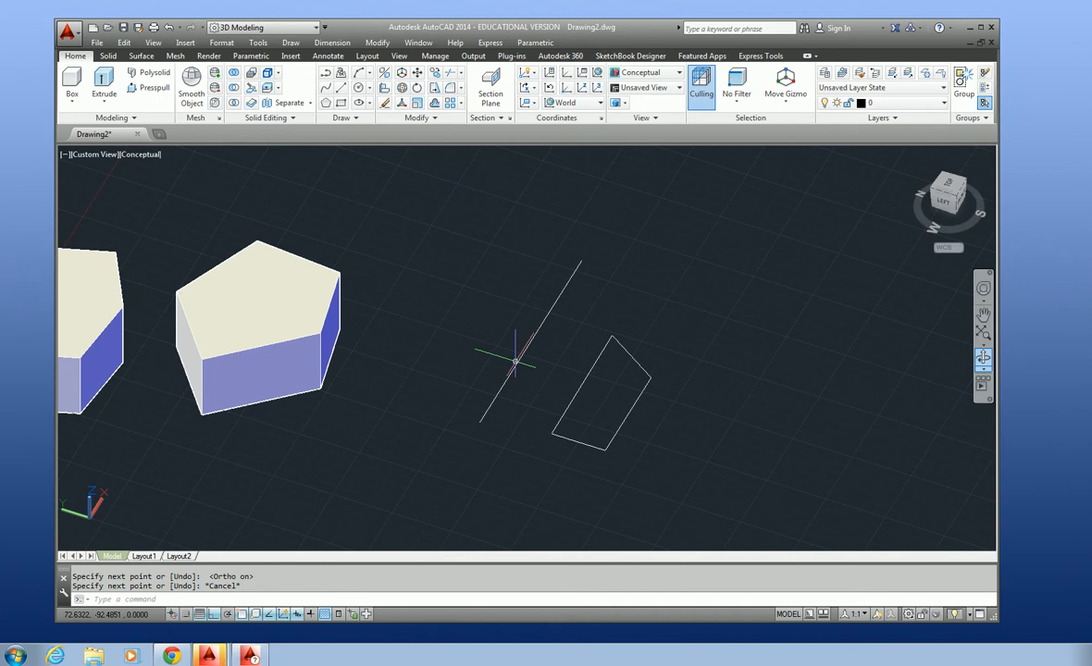
Step: Revolve the four-sided polyline 360 degrees around the two endpoints of the axis line into a solid ring
{"action": "left_click", "coordinate": [107, 56]}
{"action": "left_click", "coordinate": [224, 103]}
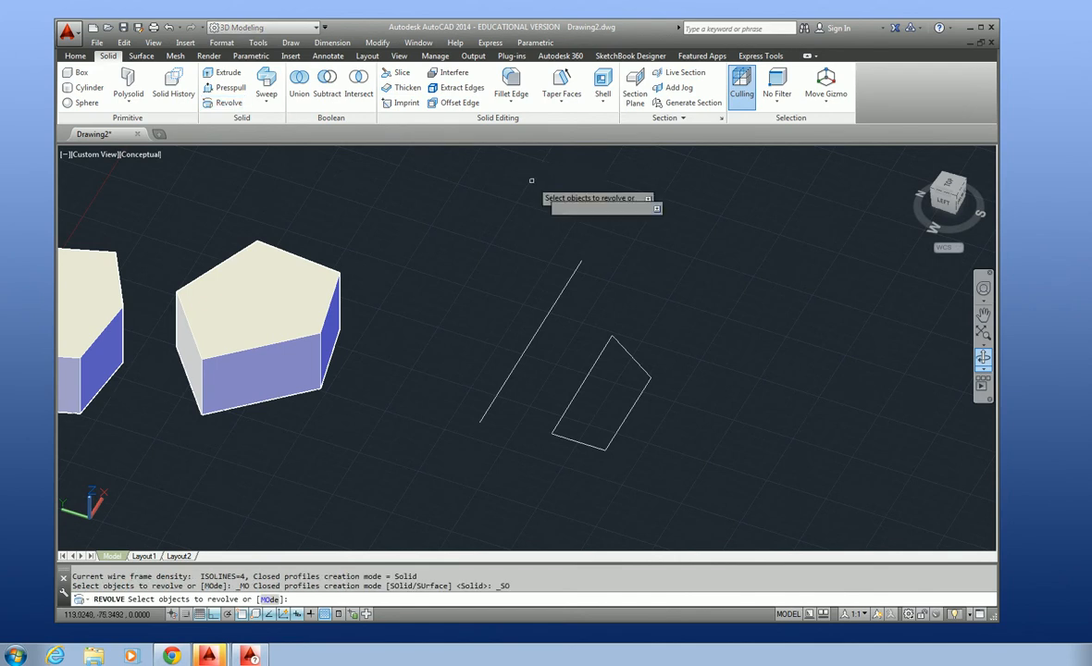
{"action": "left_click", "coordinate": [627, 353]}
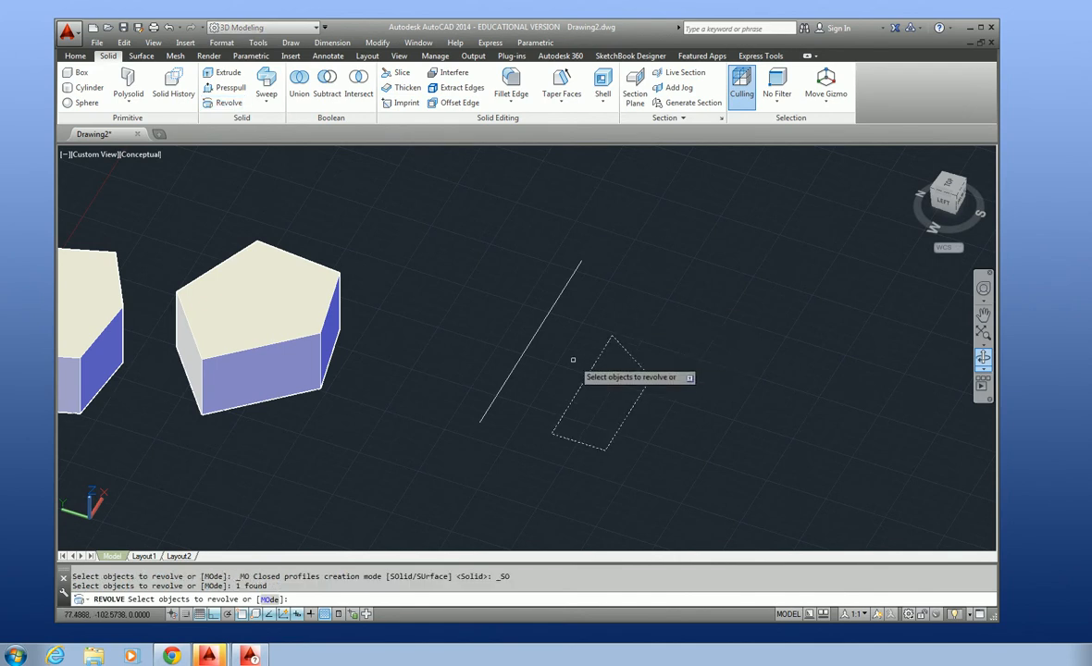
{"action": "key", "text": "Return"}
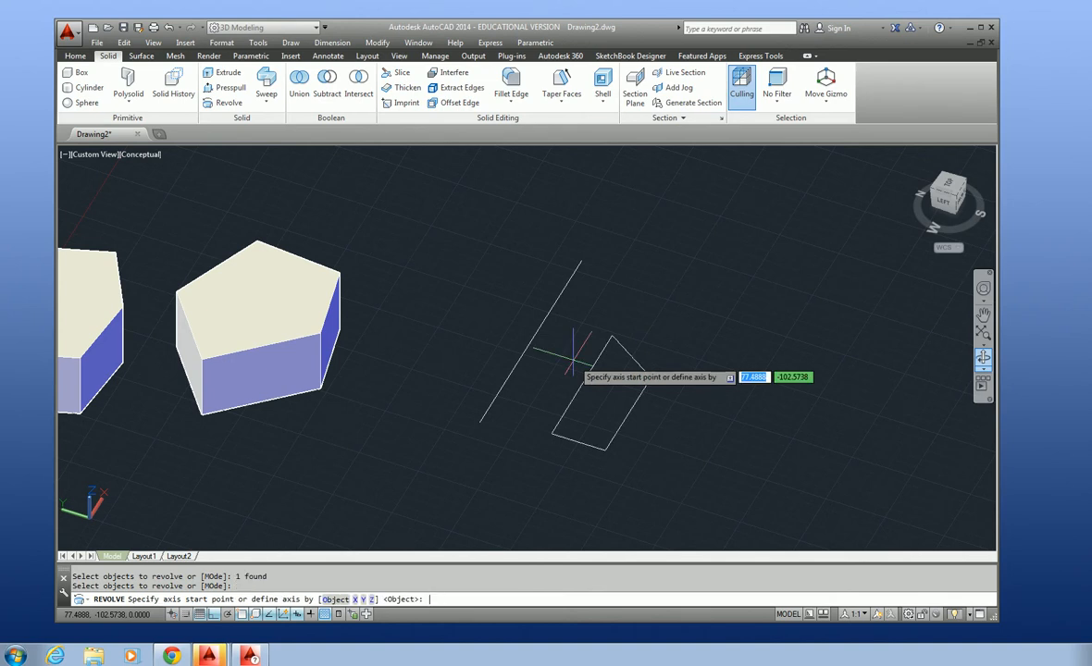
{"action": "left_click", "coordinate": [479, 421]}
{"action": "left_click", "coordinate": [581, 261]}
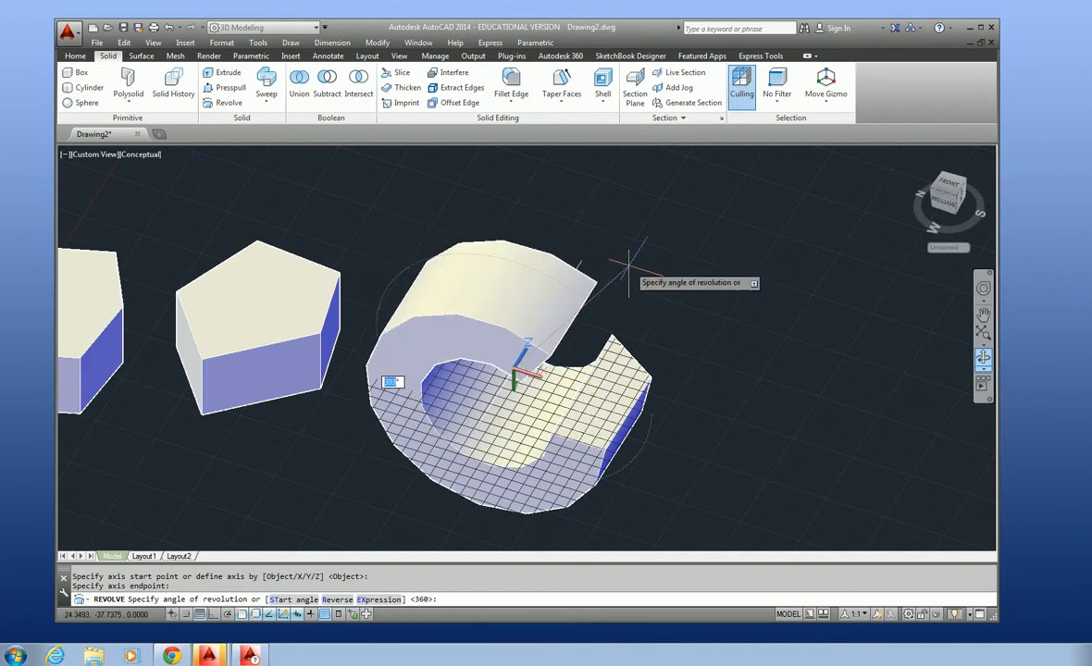
{"action": "type", "text": "0"}
{"action": "key", "text": "Return"}
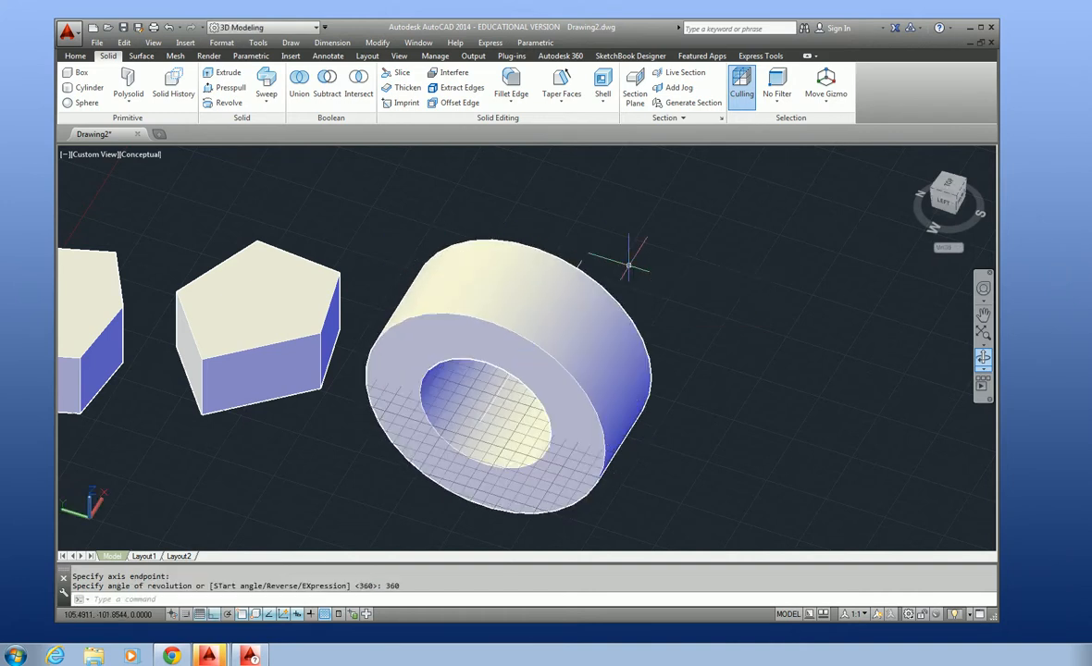
{"action": "scroll", "coordinate": [684, 351], "scroll_direction": "down", "scroll_amount": 4}
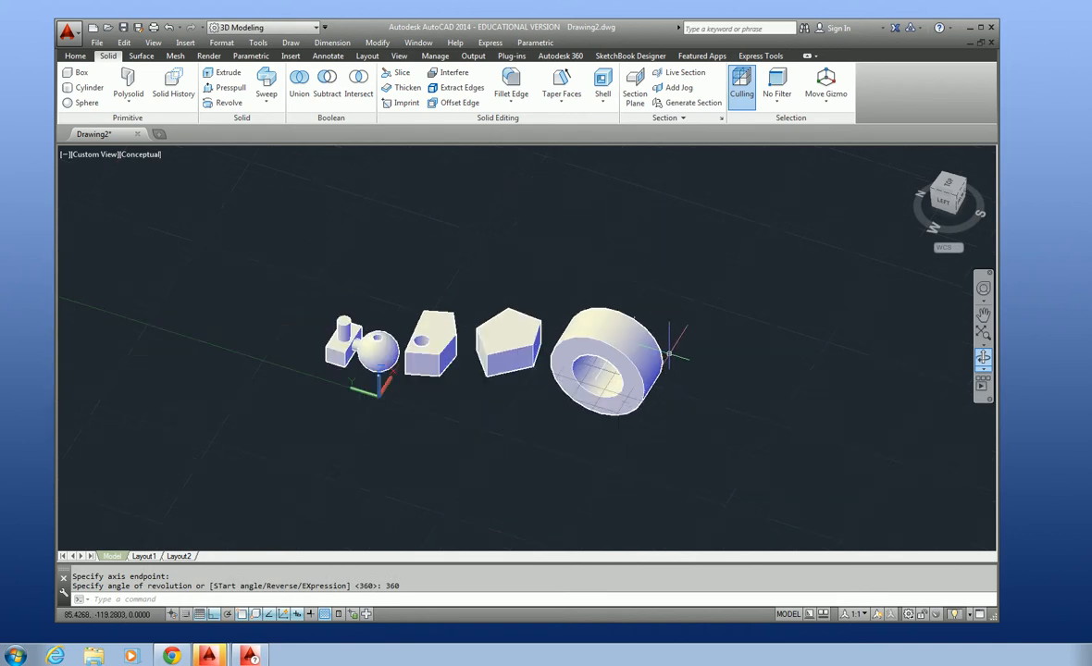
{"action": "scroll", "coordinate": [652, 396], "scroll_direction": "up", "scroll_amount": 5}
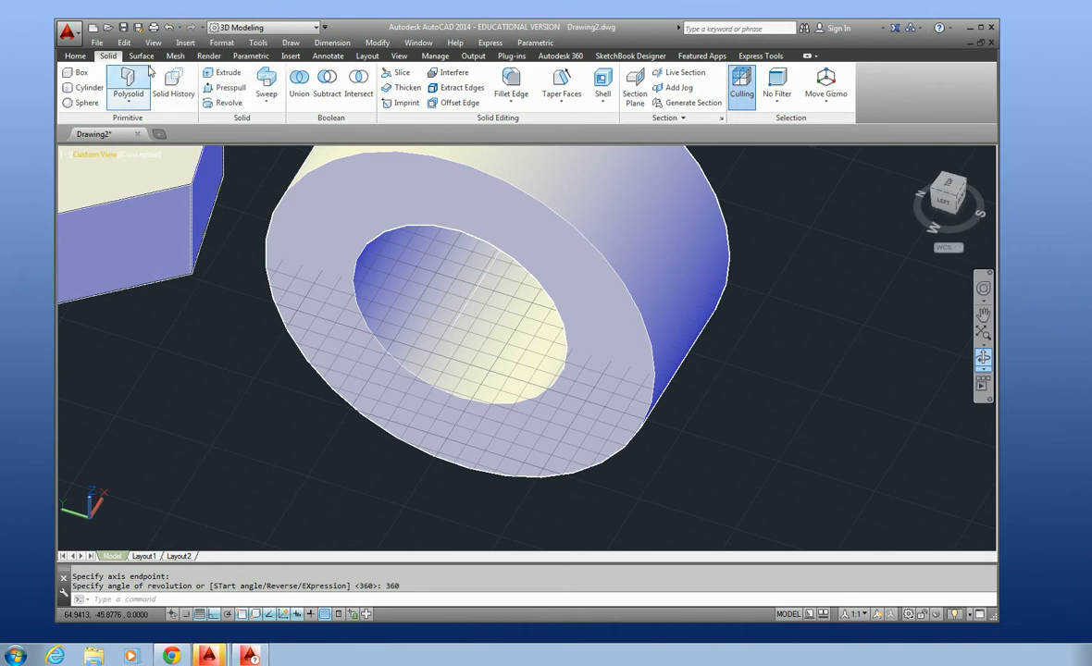
{"action": "key", "text": "Escape"}
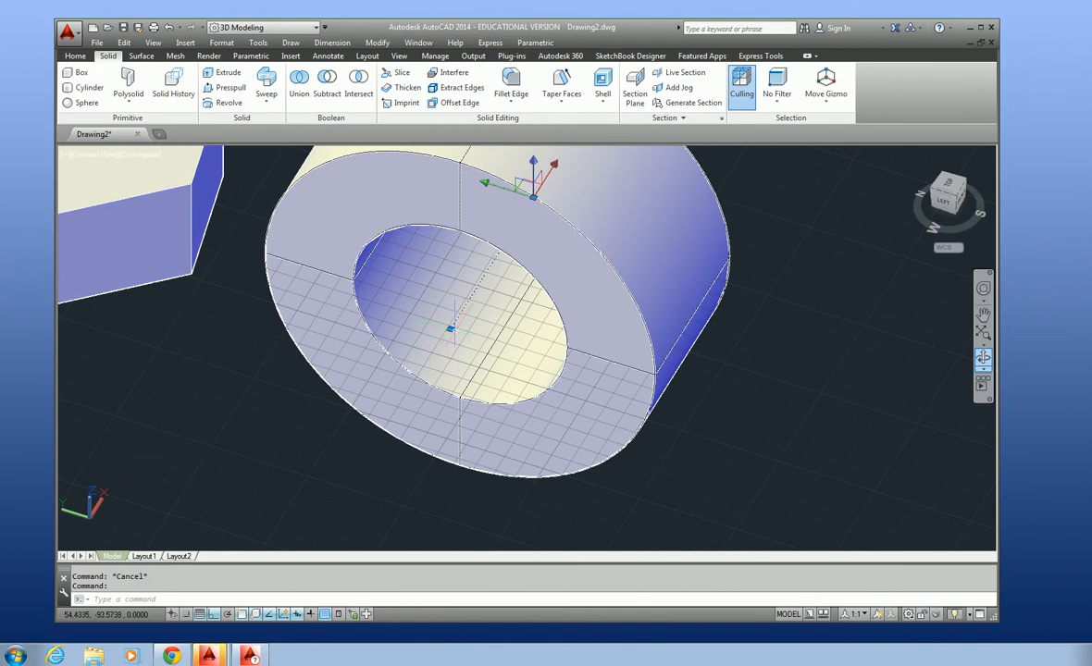
{"action": "left_click", "coordinate": [449, 328]}
{"action": "key", "text": "Escape"}
{"action": "key", "text": "Escape"}
{"action": "left_click", "coordinate": [983, 361]}
{"action": "left_click_drag", "start_coordinate": [704, 416], "coordinate": [675, 425]}
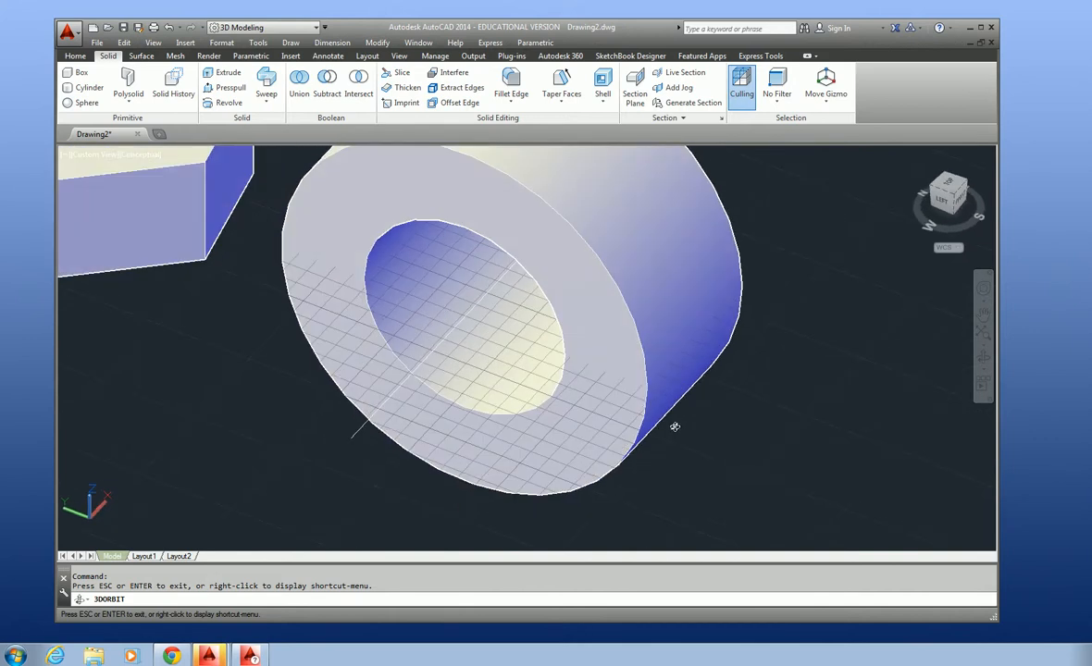
{"action": "key", "text": "Escape"}
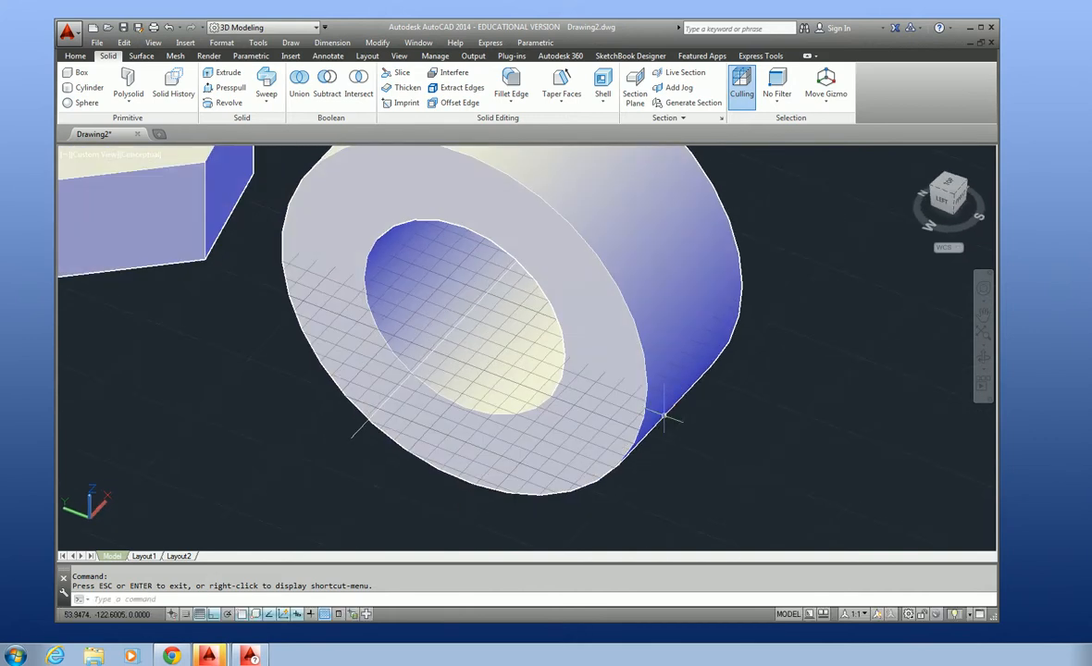
{"action": "left_click", "coordinate": [580, 287]}
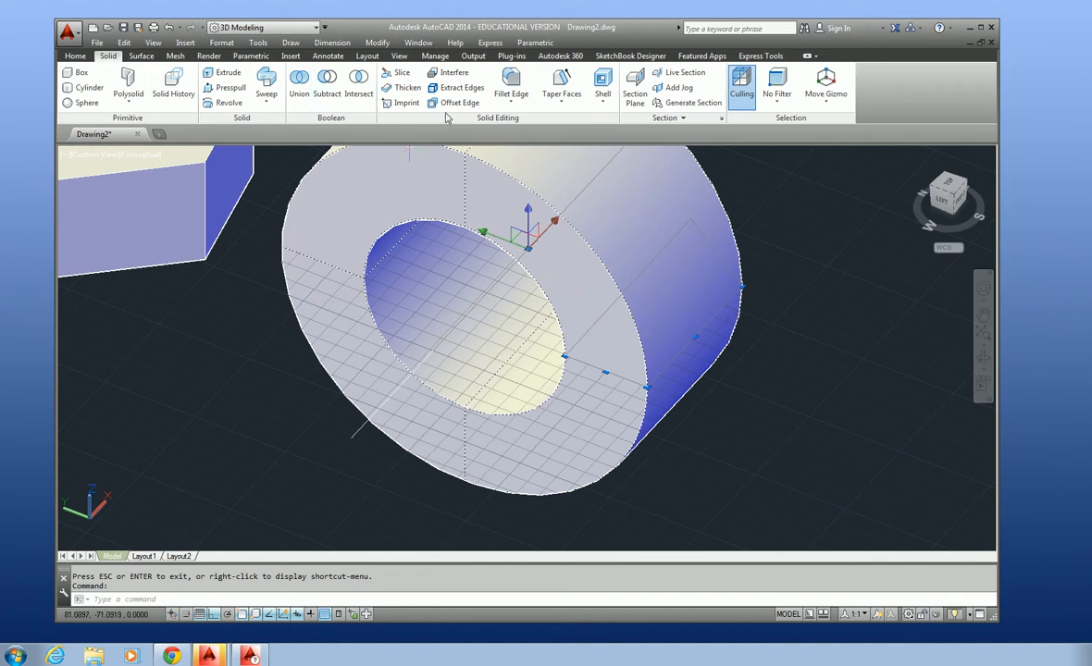
{"action": "left_click", "coordinate": [83, 56]}
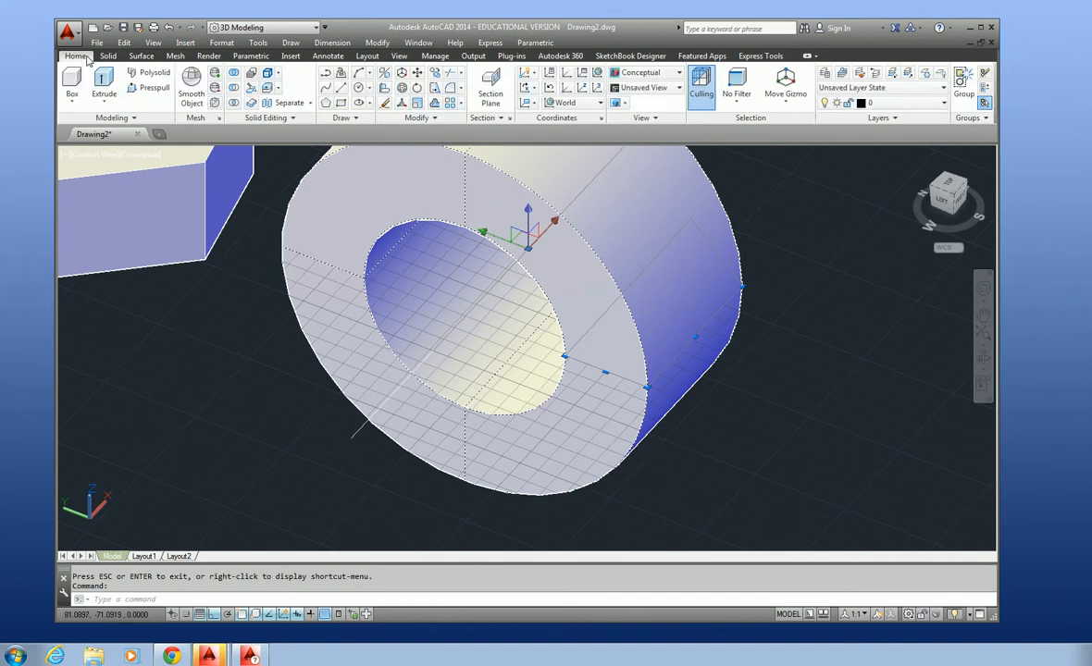
{"action": "left_click", "coordinate": [434, 120]}
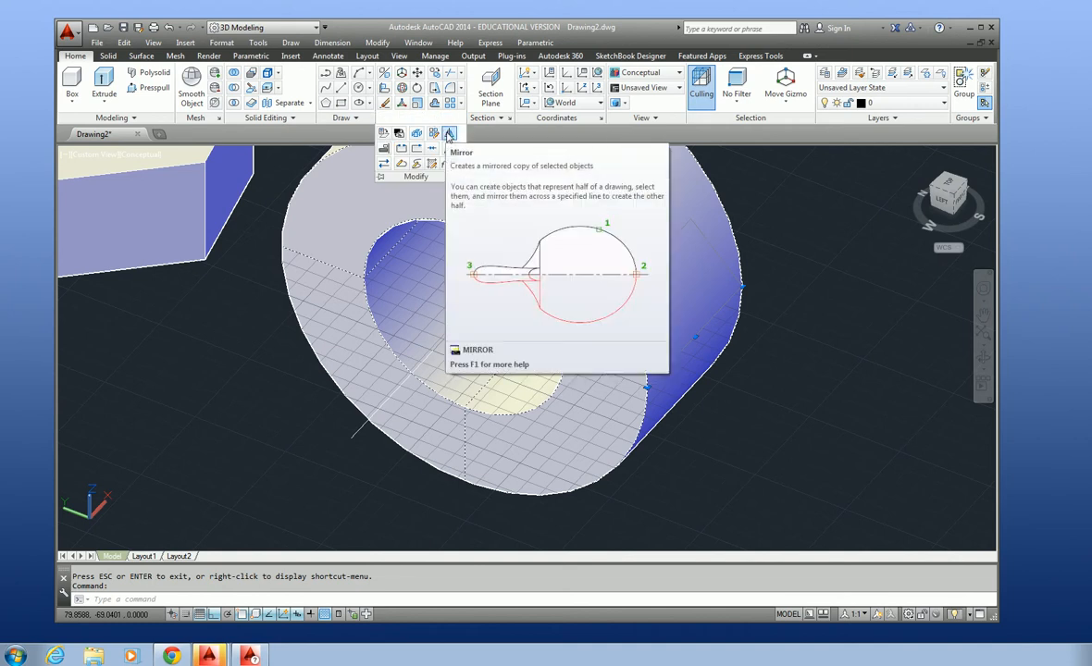
{"action": "left_click", "coordinate": [448, 135]}
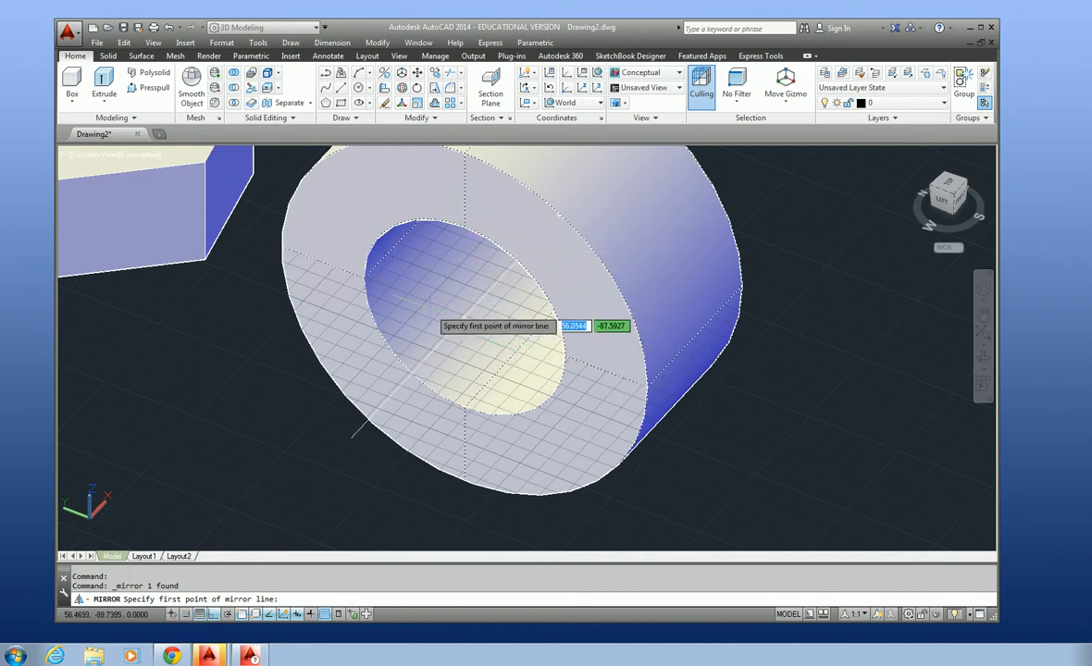
{"action": "key", "text": "Escape"}
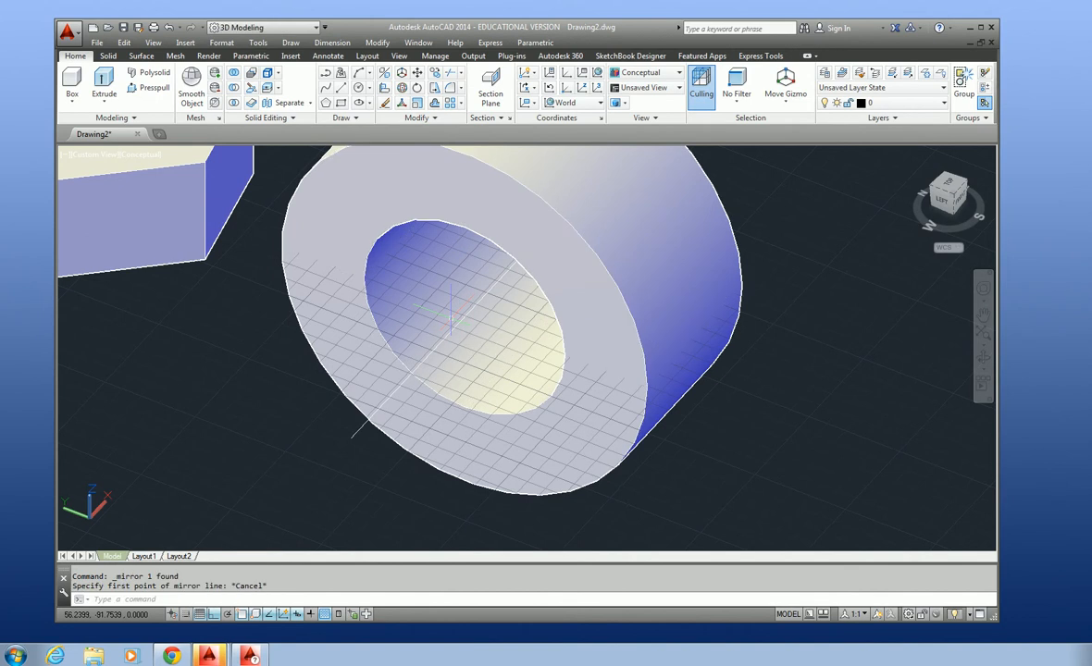
Step: Draw a straight line across the ring's open face, from one outer edge through the centre to the opposite edge
{"action": "left_click", "coordinate": [339, 90]}
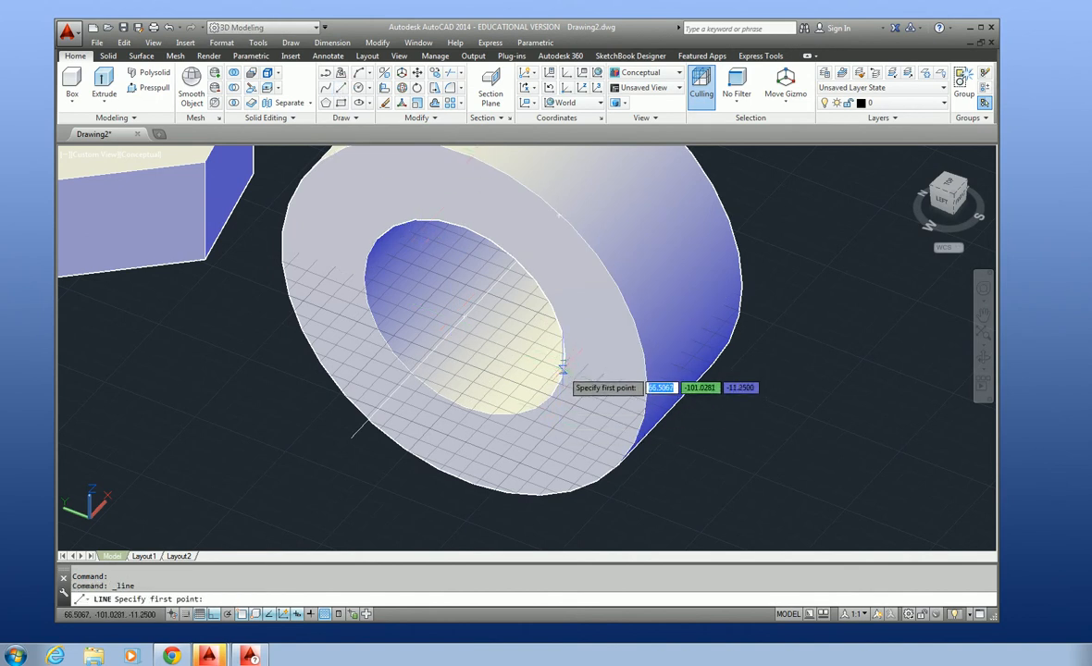
{"action": "left_click", "coordinate": [642, 396]}
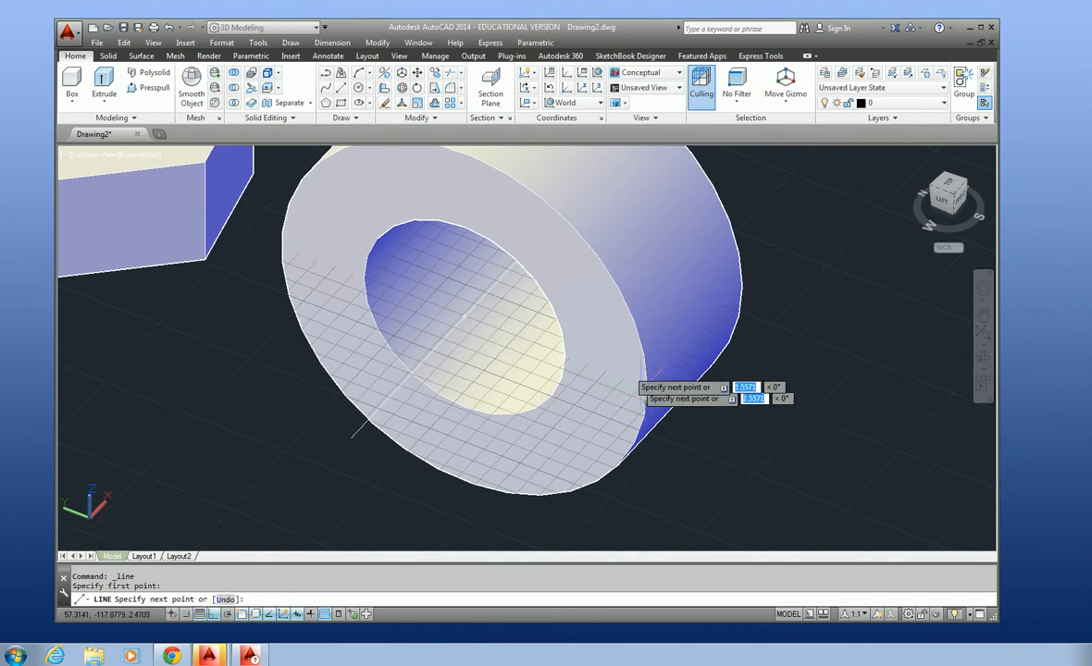
{"action": "left_click", "coordinate": [285, 252]}
{"action": "key", "text": "Escape"}
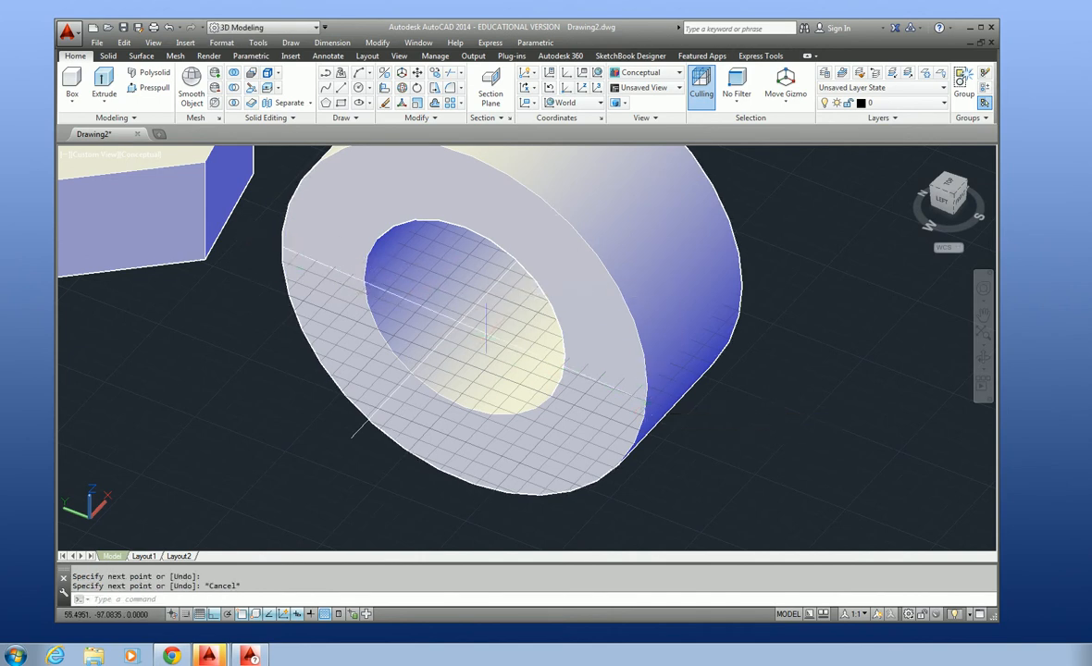
Step: Review which Object Snap and 3D Object Snap modes are enabled in the drafting settings
{"action": "scroll", "coordinate": [463, 319], "scroll_direction": "up", "scroll_amount": 4}
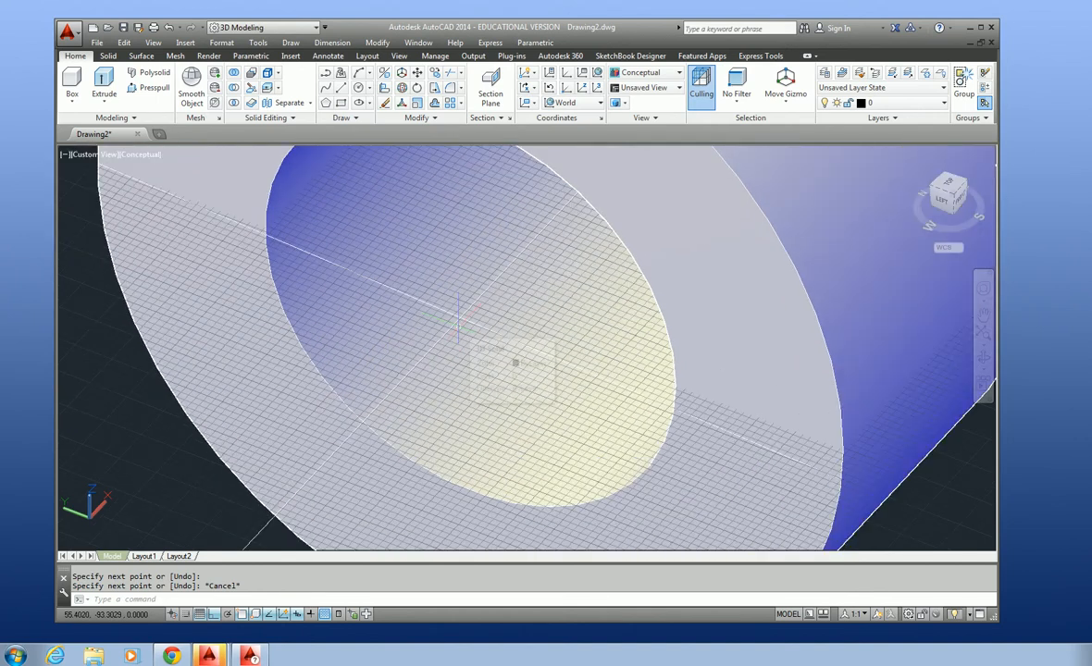
{"action": "scroll", "coordinate": [457, 319], "scroll_direction": "down", "scroll_amount": 3}
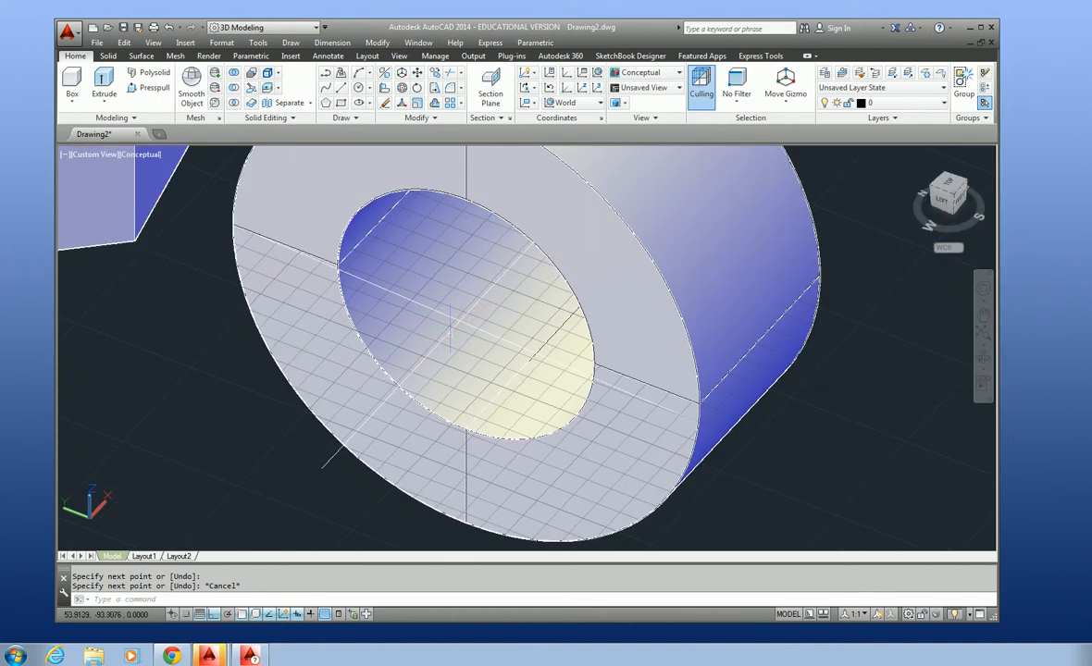
{"action": "right_click", "coordinate": [237, 617]}
{"action": "left_click", "coordinate": [281, 593]}
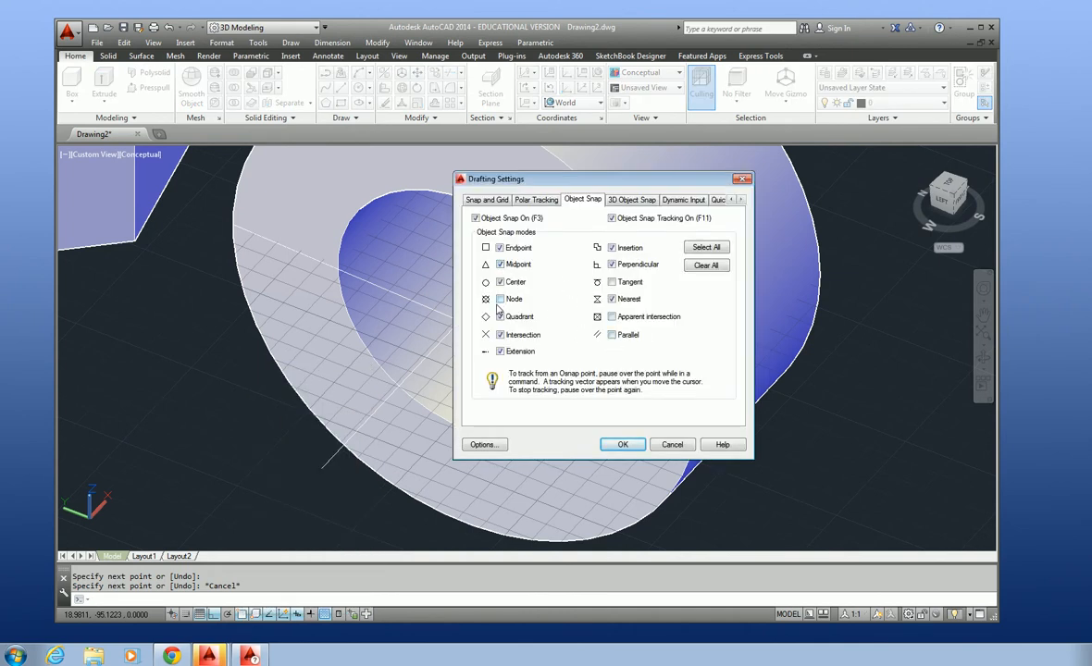
{"action": "left_click", "coordinate": [633, 200]}
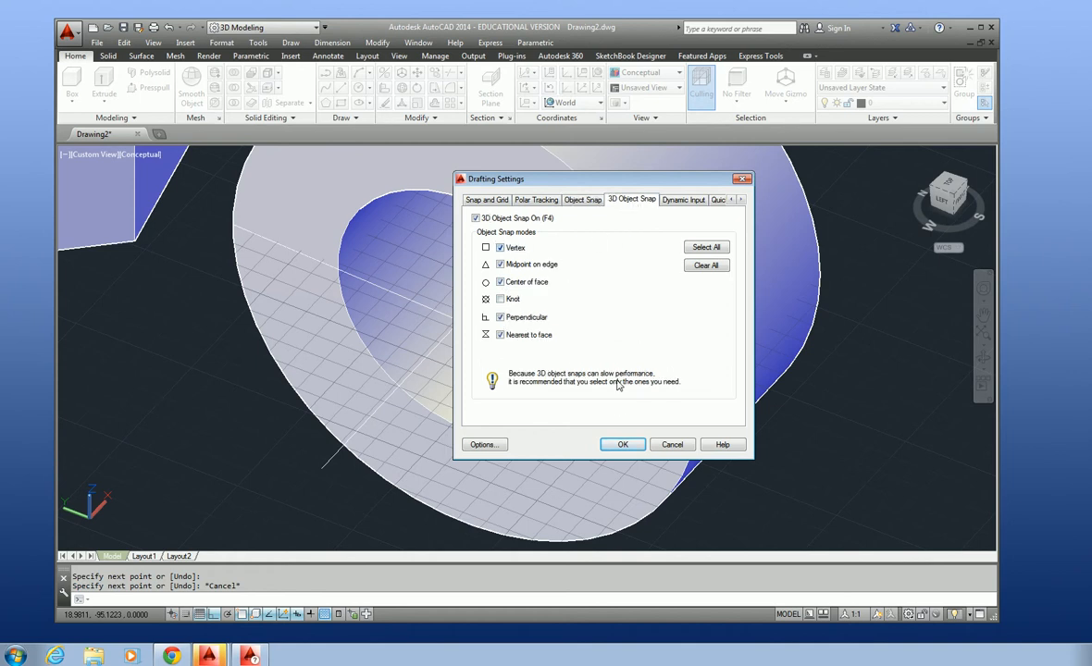
{"action": "left_click", "coordinate": [622, 445]}
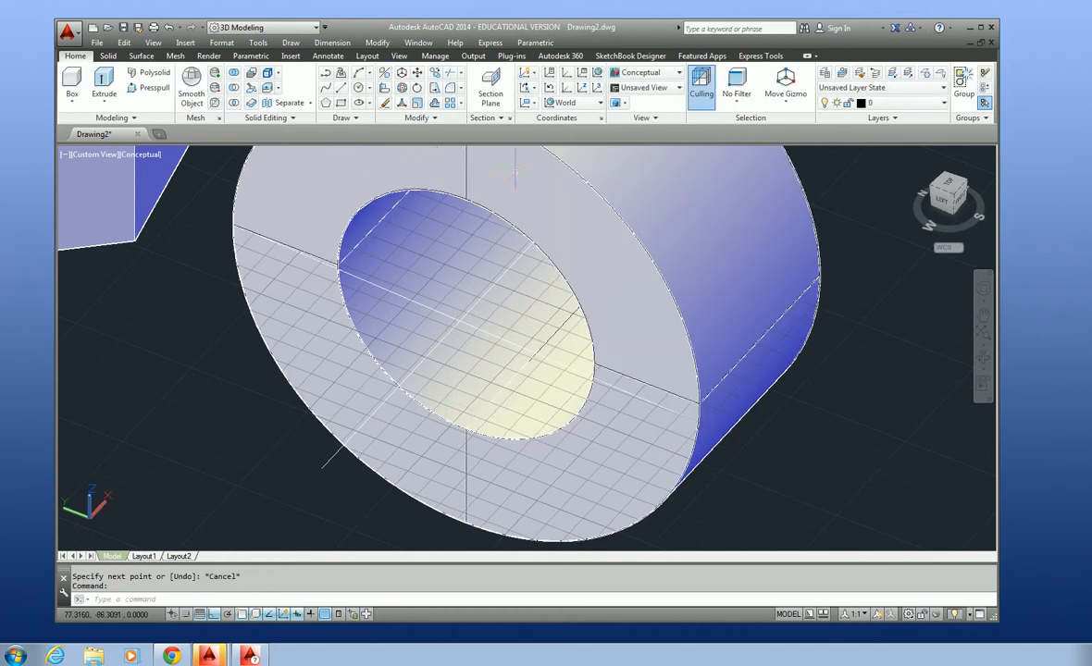
Step: Try to mirror the ring about a line from its central axis, turning off Object Snap and 3D Object Snap during the command
{"action": "left_click", "coordinate": [584, 251]}
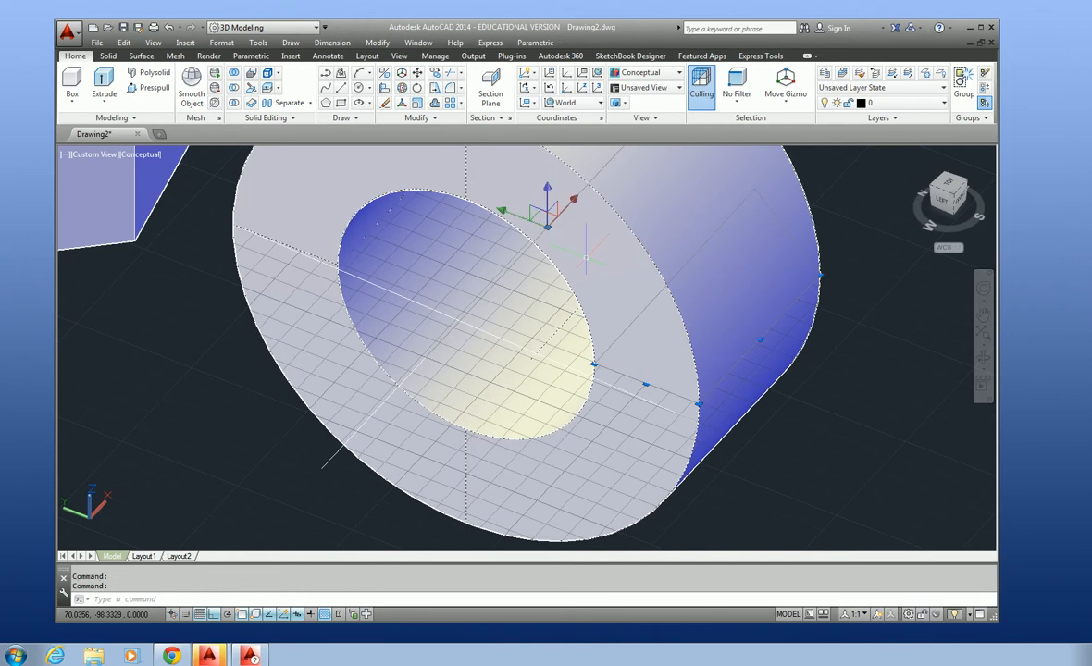
{"action": "left_click", "coordinate": [434, 120]}
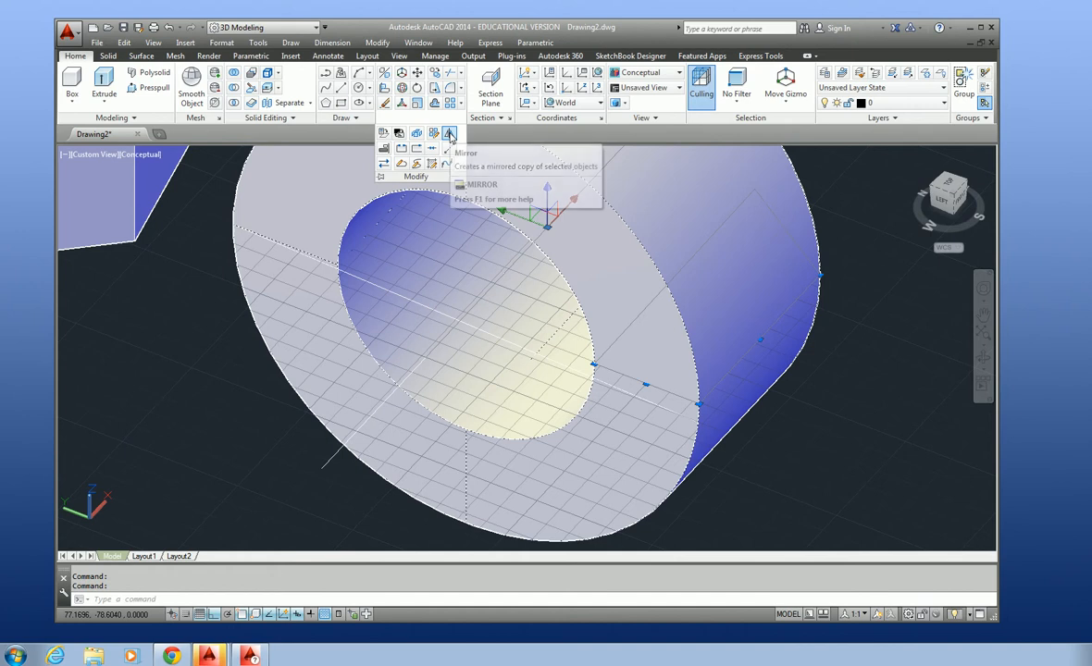
{"action": "left_click", "coordinate": [449, 135]}
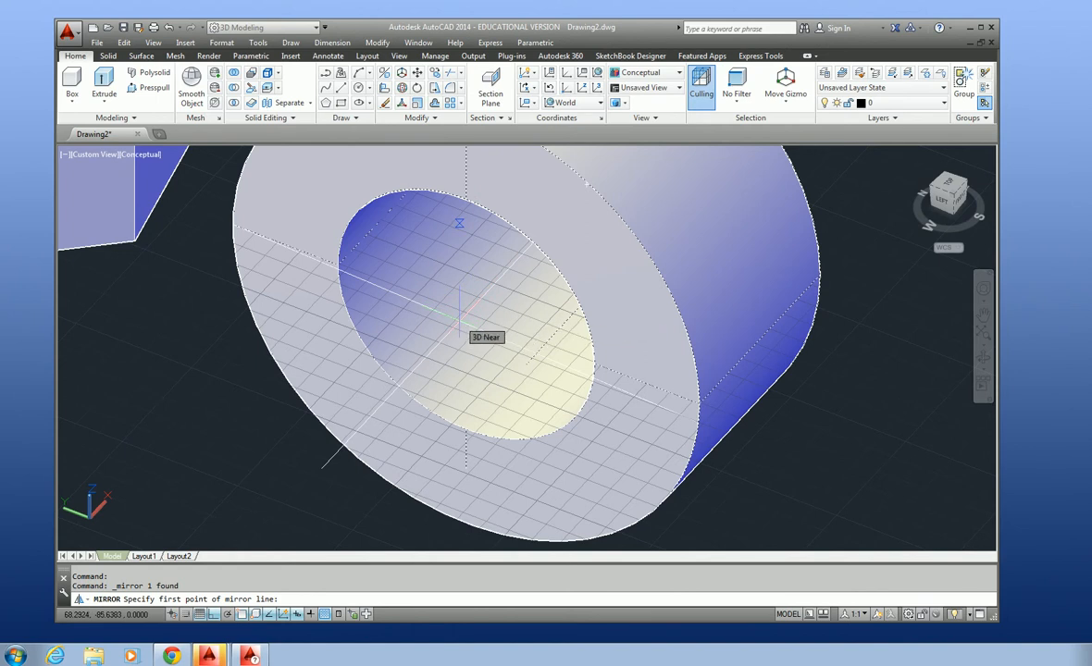
{"action": "left_click", "coordinate": [460, 315]}
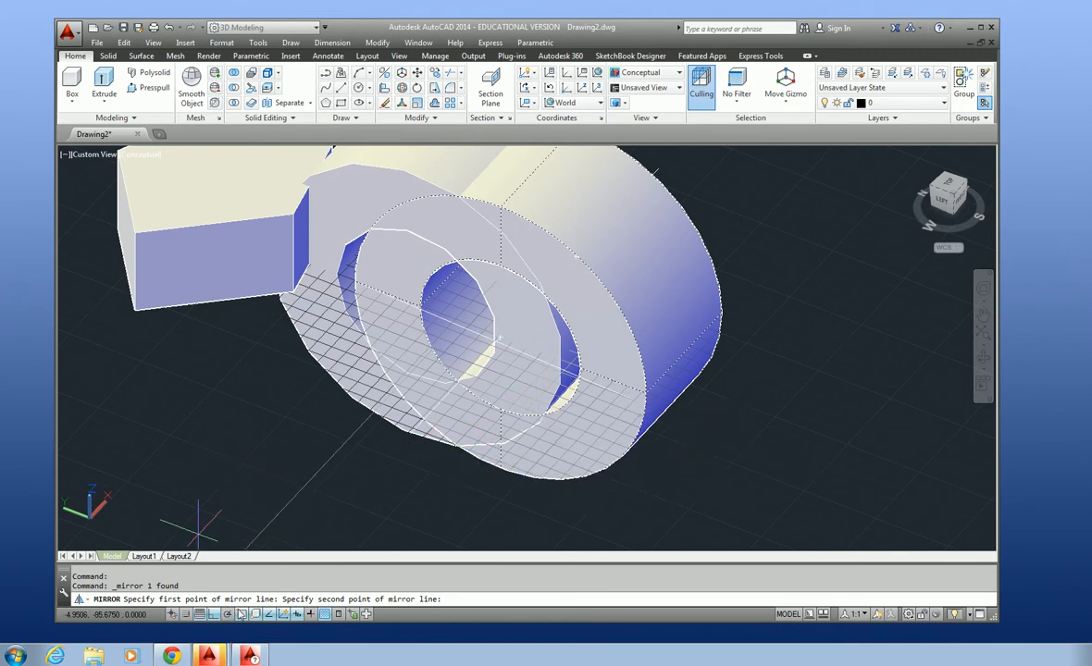
{"action": "left_click", "coordinate": [241, 614]}
{"action": "left_click", "coordinate": [256, 615]}
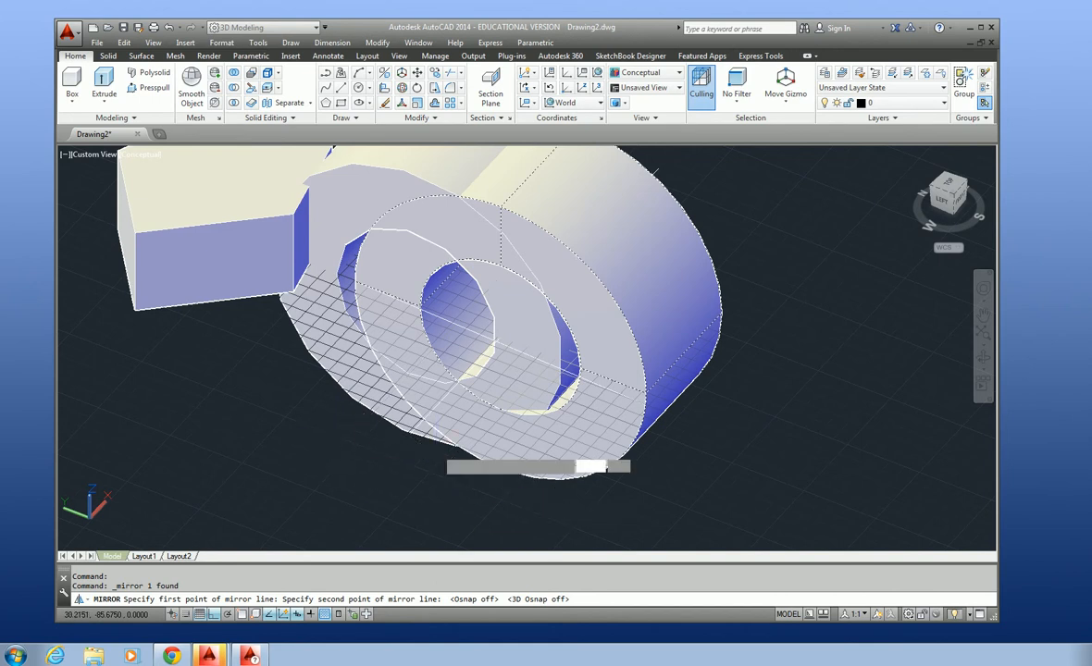
{"action": "left_click", "coordinate": [449, 433]}
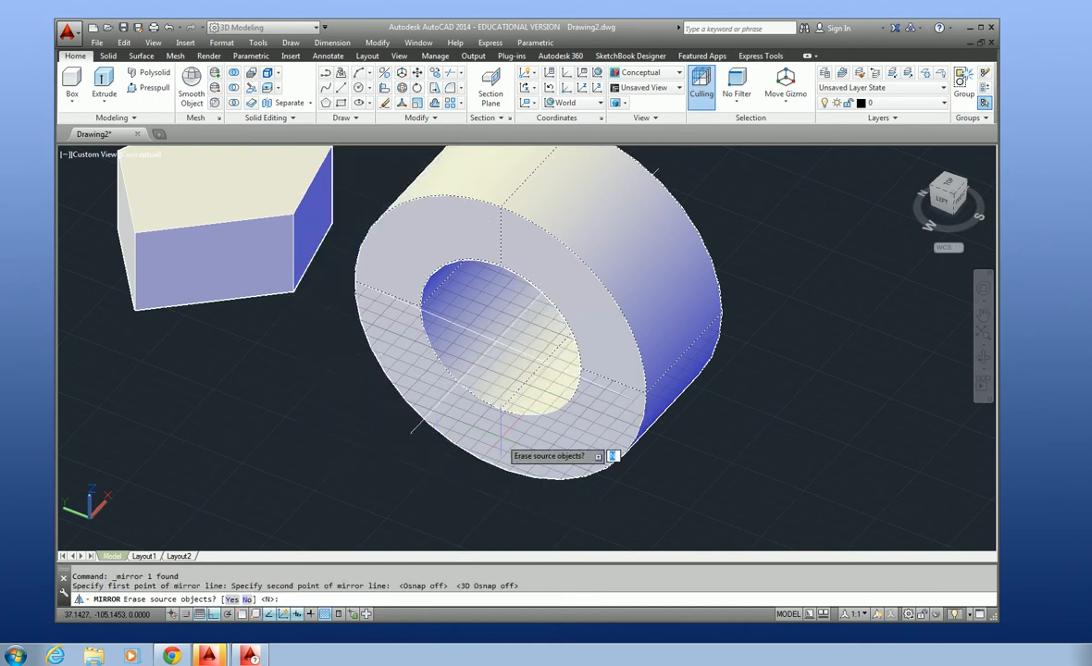
{"action": "key", "text": "Escape"}
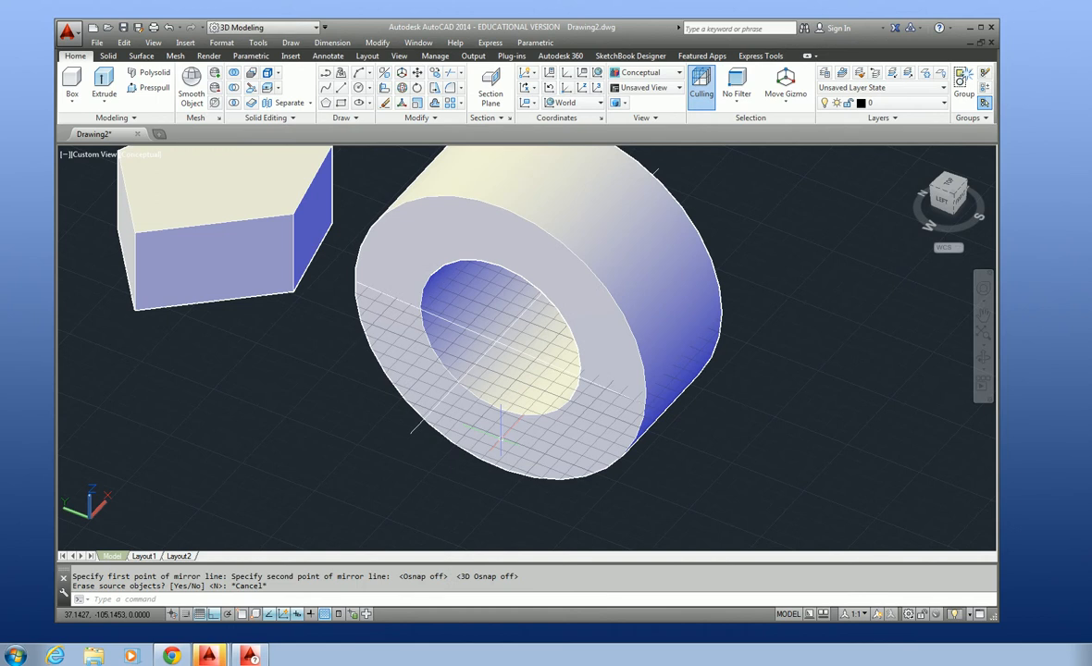
{"action": "left_click", "coordinate": [618, 350]}
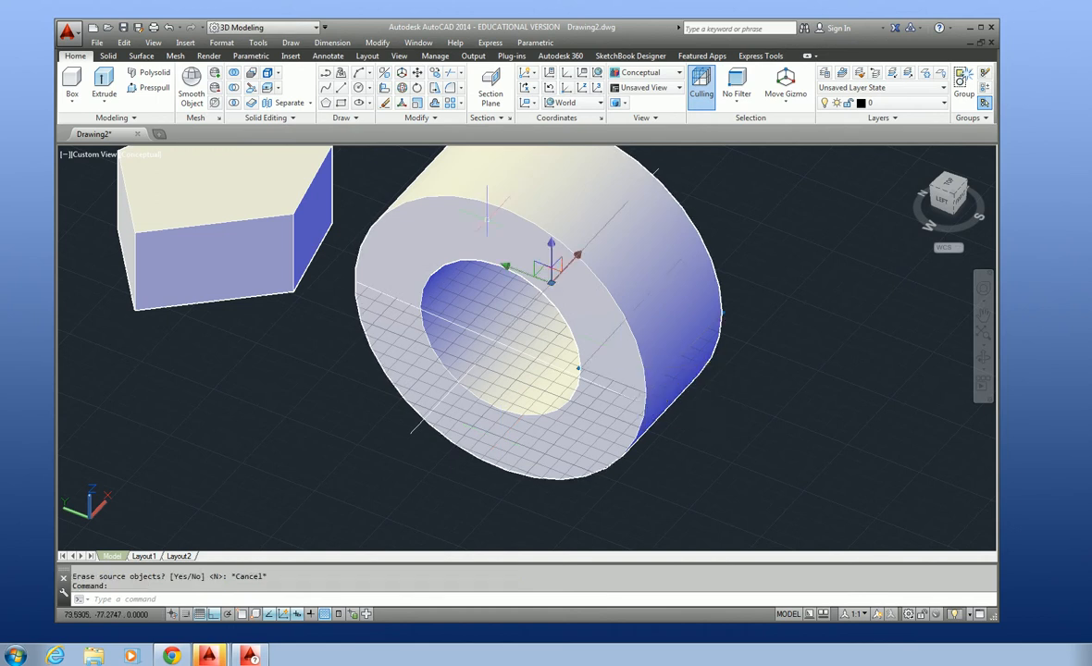
{"action": "left_click", "coordinate": [429, 119]}
{"action": "left_click", "coordinate": [448, 134]}
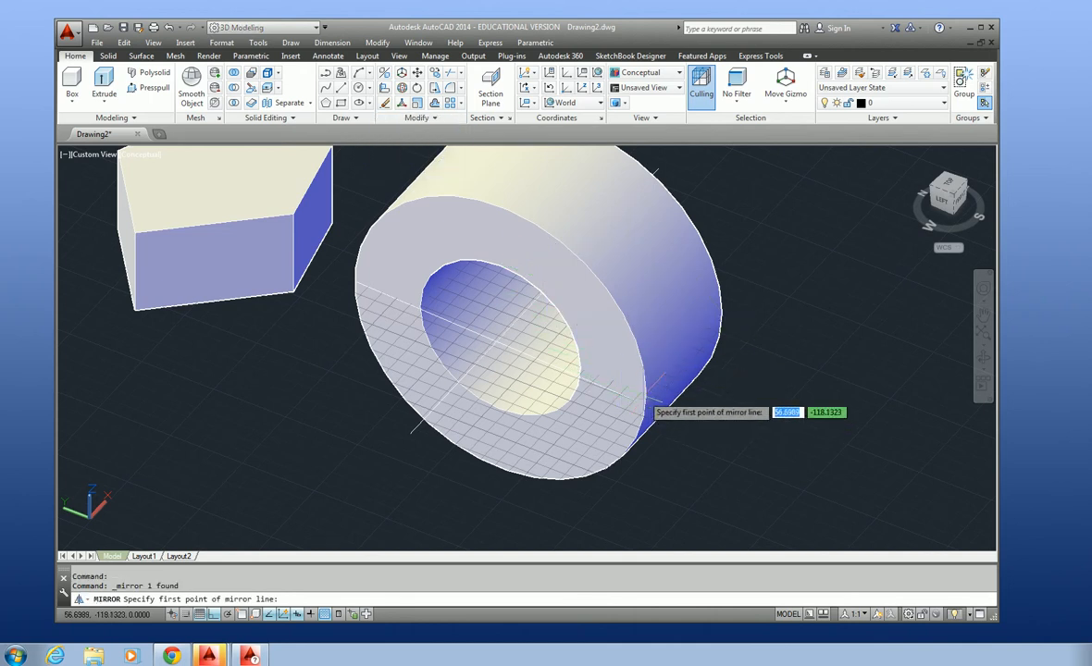
{"action": "left_click", "coordinate": [597, 342]}
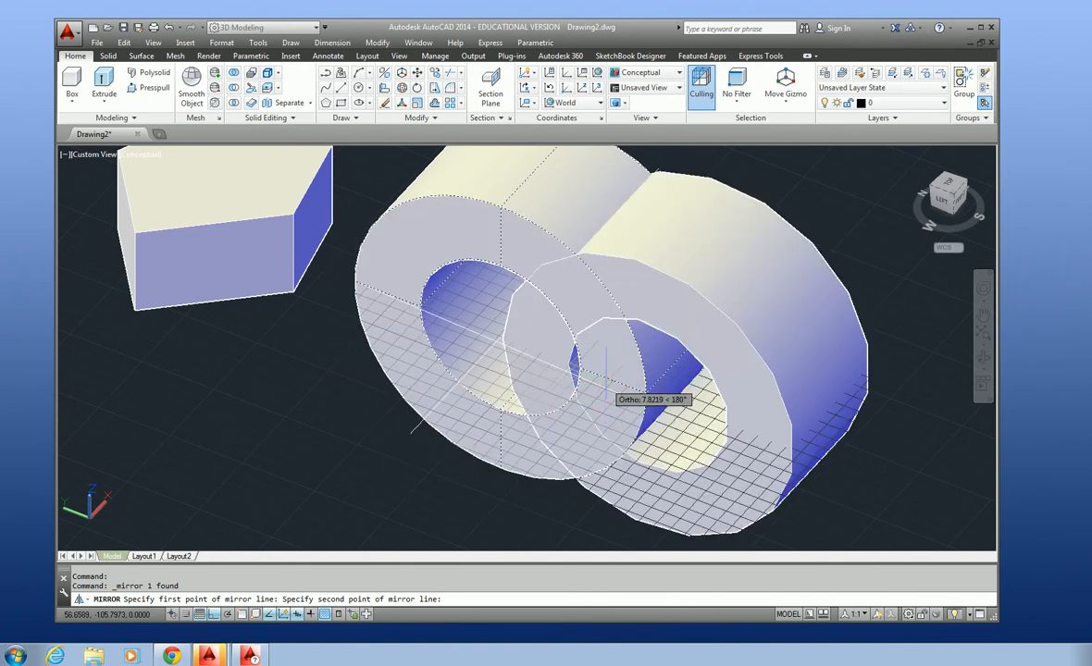
{"action": "key", "text": "Escape"}
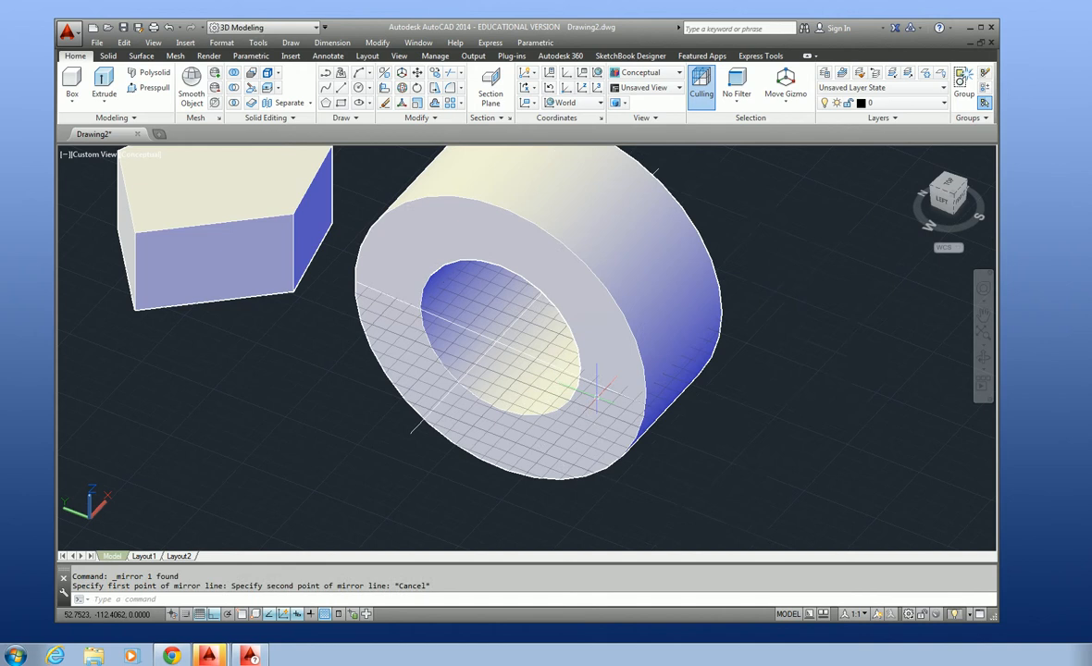
Step: Mirror the ring about a line just in front of and parallel to its open face, keeping the source object
{"action": "left_click", "coordinate": [442, 121]}
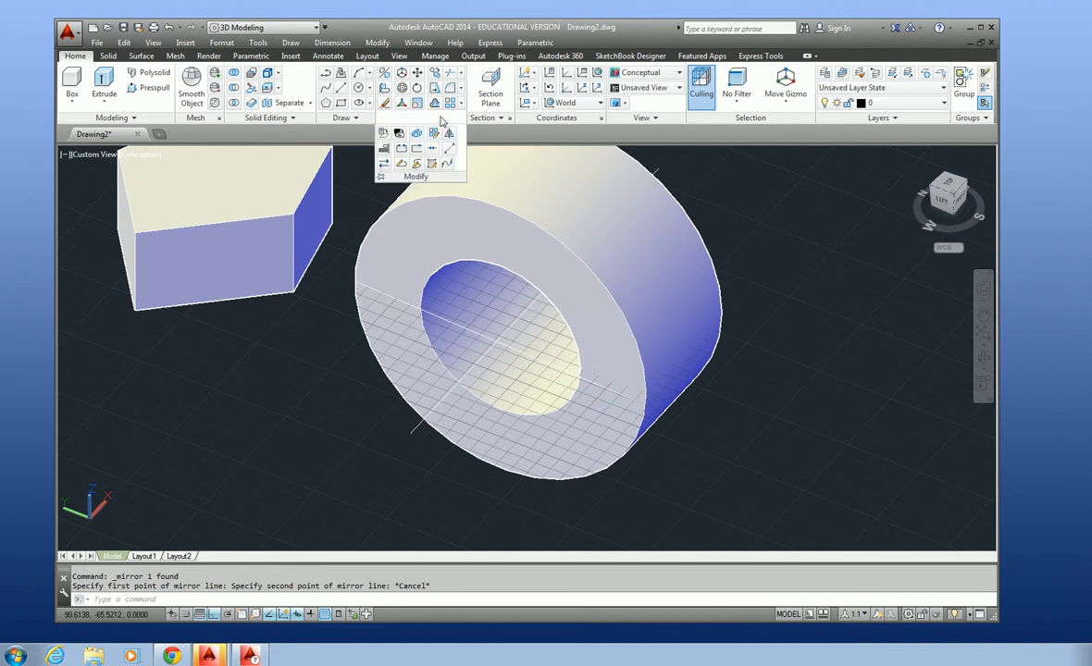
{"action": "left_click", "coordinate": [449, 135]}
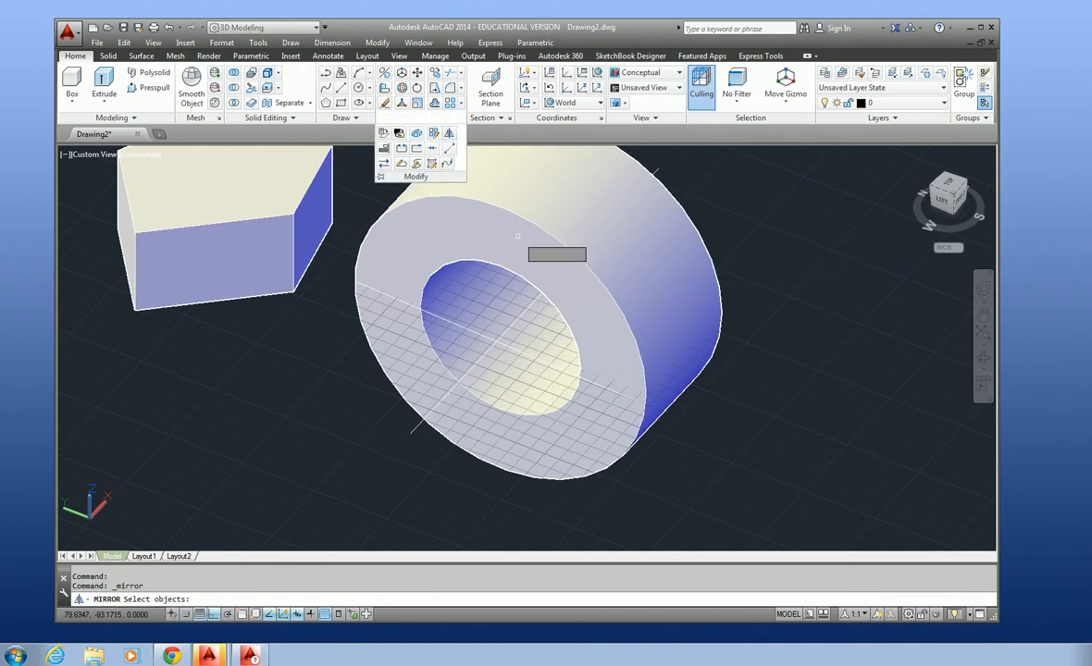
{"action": "left_click", "coordinate": [604, 356]}
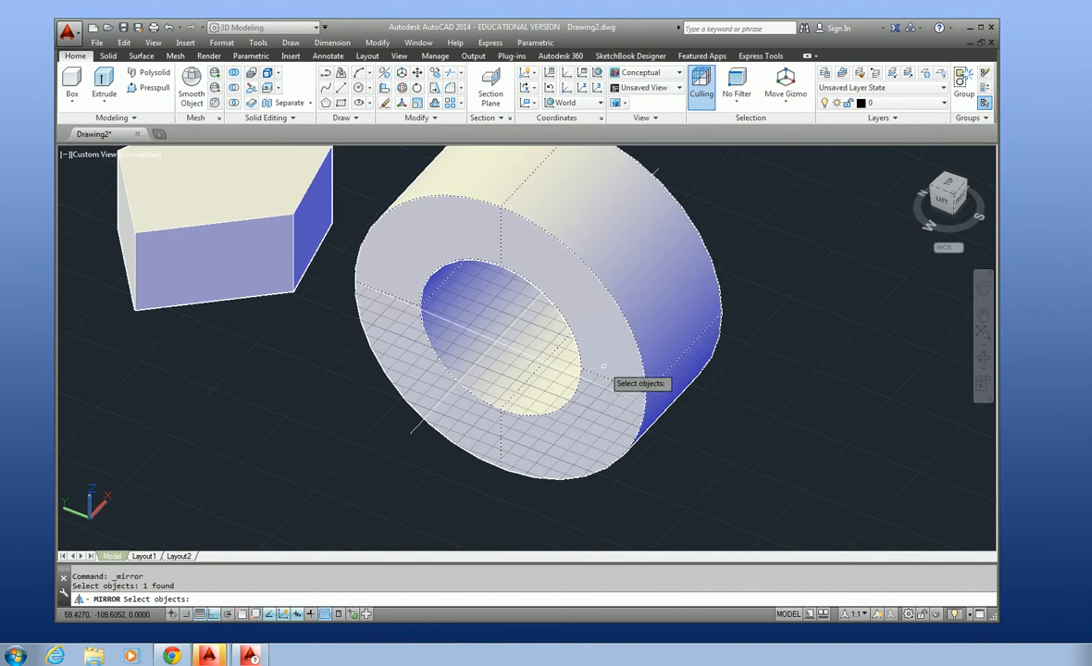
{"action": "key", "text": "Return"}
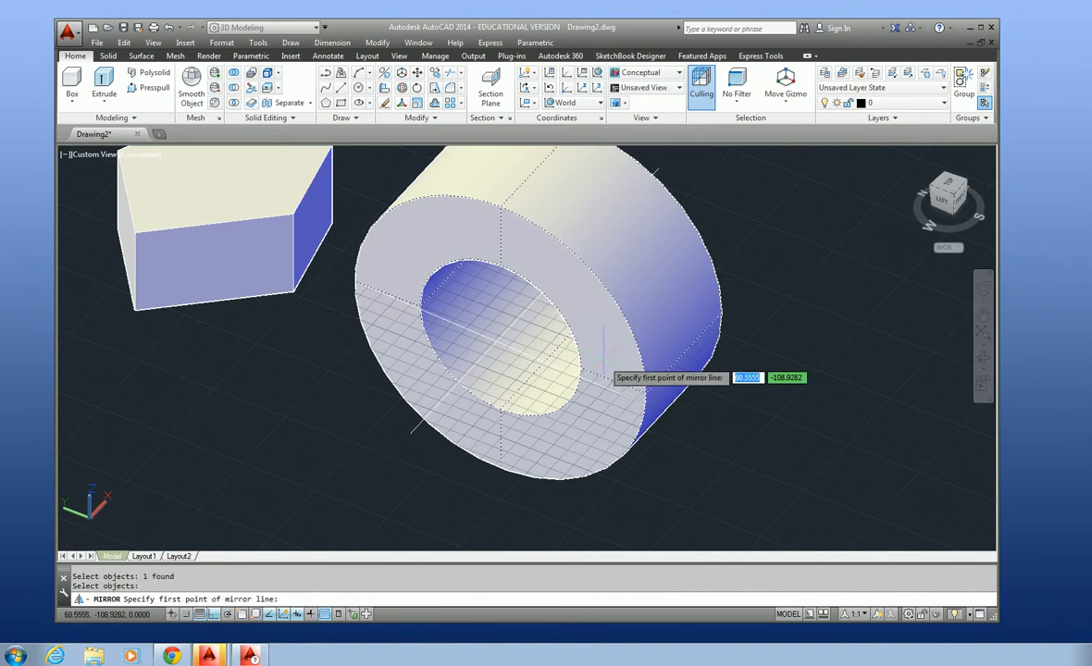
{"action": "left_click", "coordinate": [496, 337]}
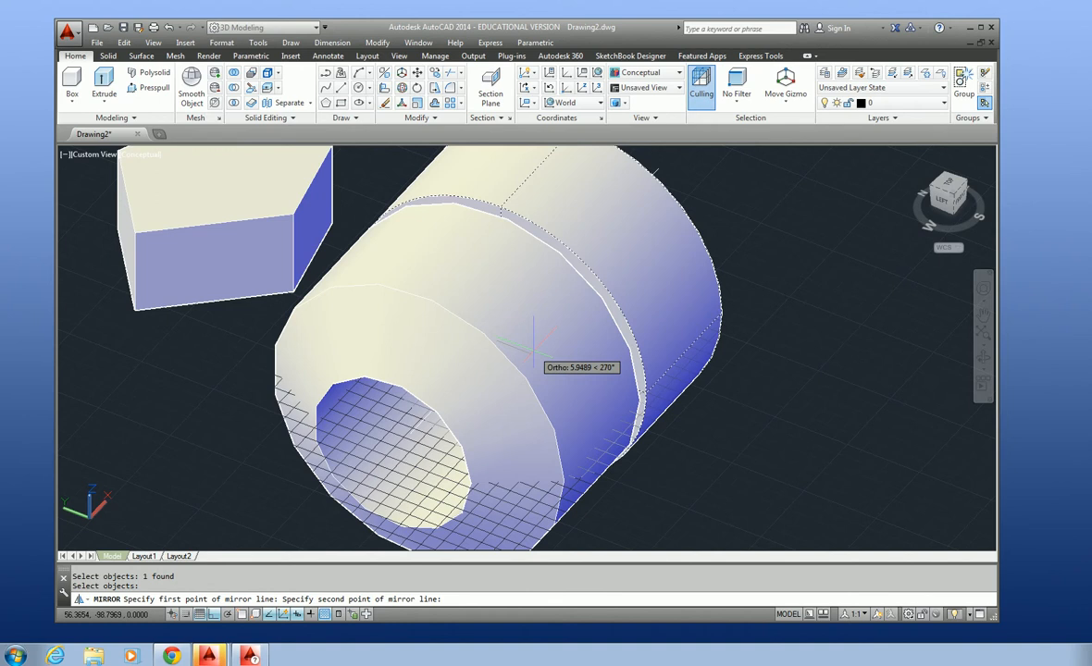
{"action": "left_click", "coordinate": [533, 344]}
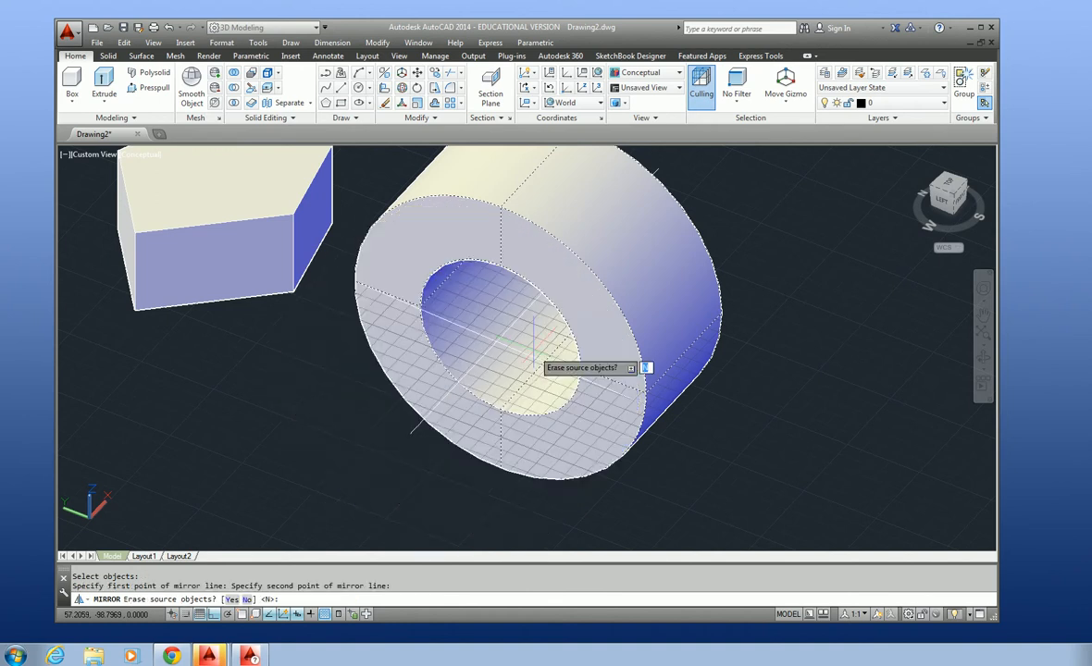
{"action": "key", "text": "Return"}
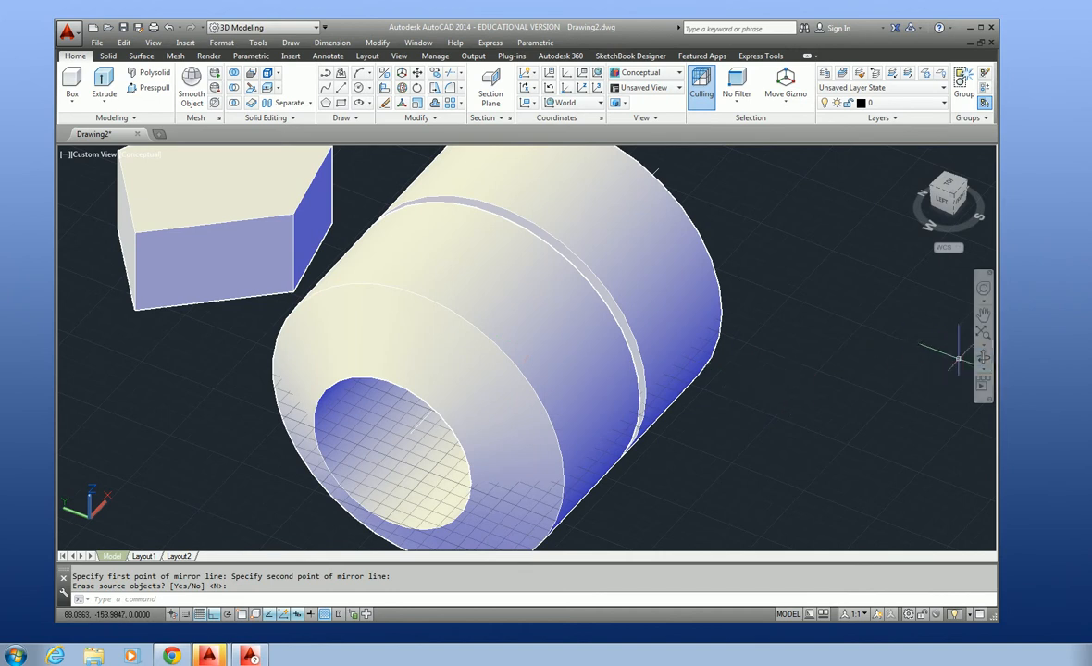
{"action": "middle_click_drag", "start_coordinate": [915, 335], "coordinate": [768, 372], "text": "shift"}
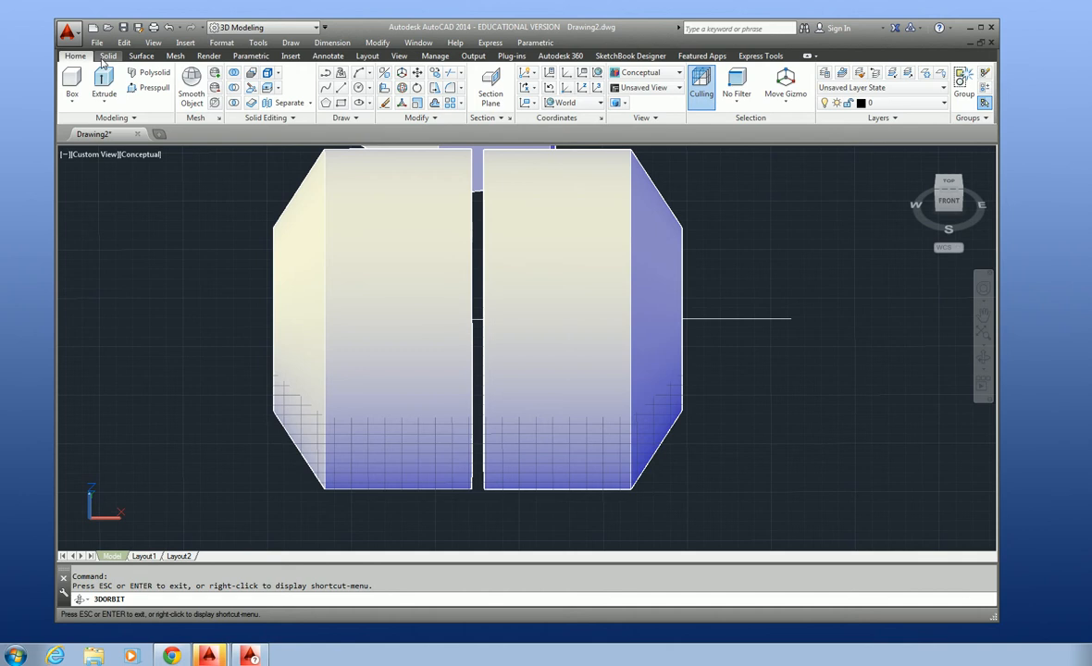
Step: Switch to the Top view with the two mirrored ring halves in frame
{"action": "key", "text": "Escape"}
{"action": "left_click", "coordinate": [87, 155]}
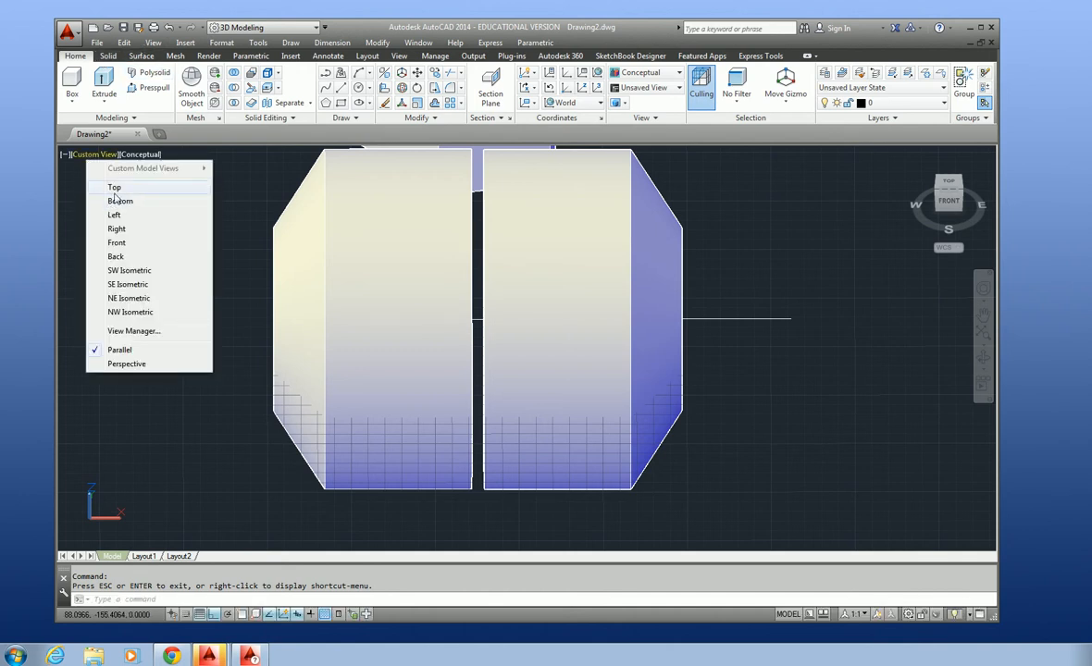
{"action": "left_click", "coordinate": [115, 188]}
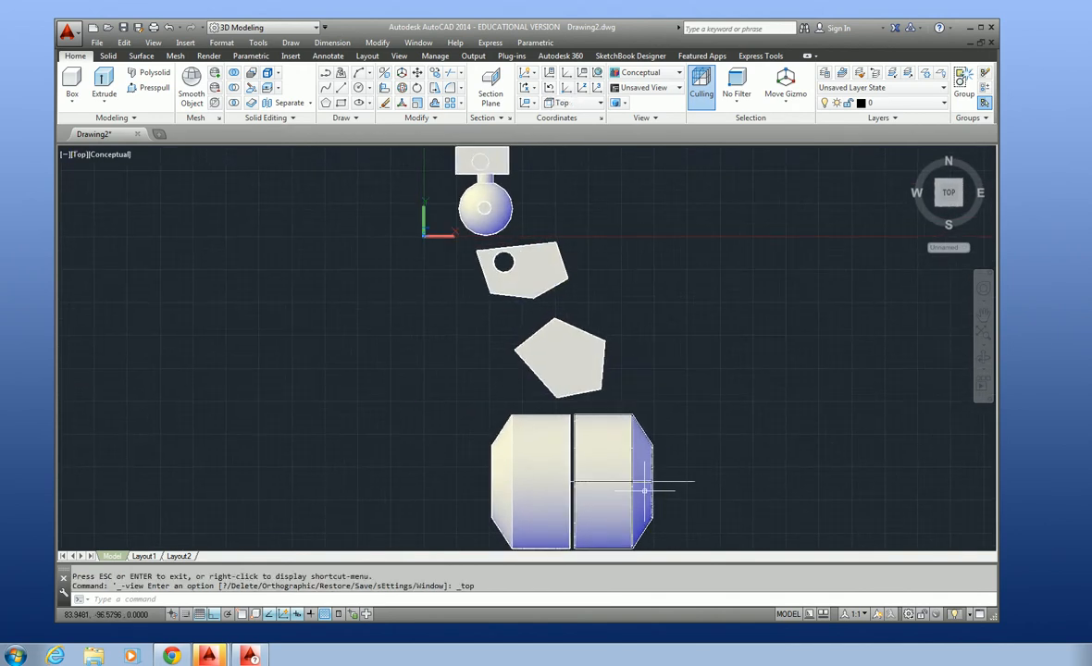
{"action": "scroll", "coordinate": [645, 489], "scroll_direction": "up", "scroll_amount": 3}
{"action": "scroll", "coordinate": [645, 489], "scroll_direction": "down", "scroll_amount": 3}
{"action": "scroll", "coordinate": [604, 508], "scroll_direction": "up", "scroll_amount": 5}
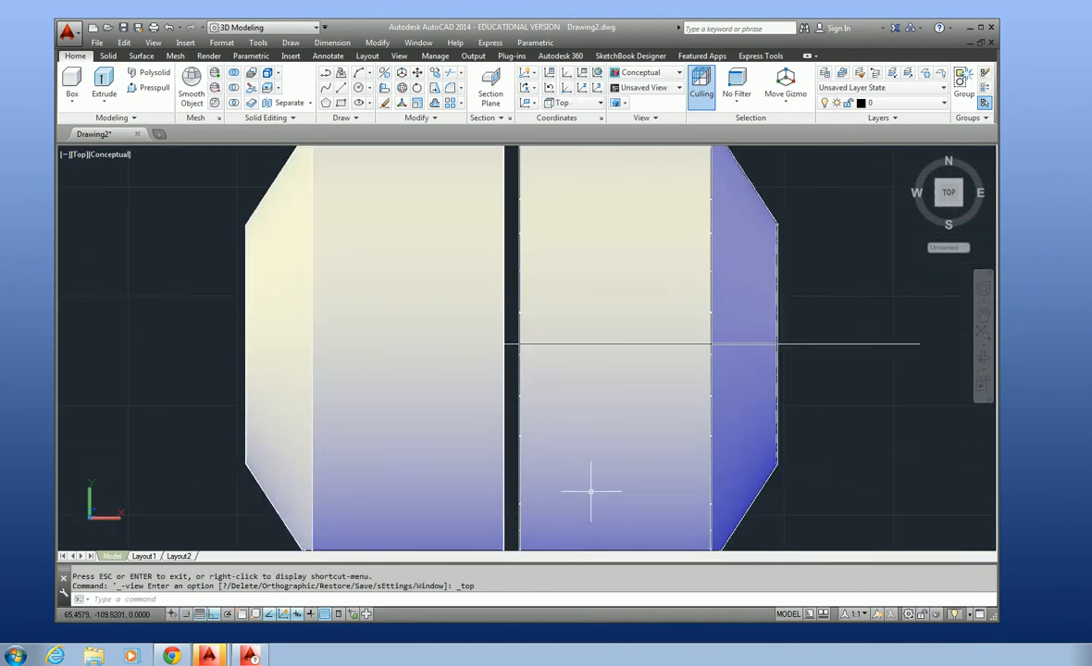
{"action": "scroll", "coordinate": [595, 460], "scroll_direction": "down", "scroll_amount": 4}
{"action": "scroll", "coordinate": [599, 495], "scroll_direction": "up", "scroll_amount": 4}
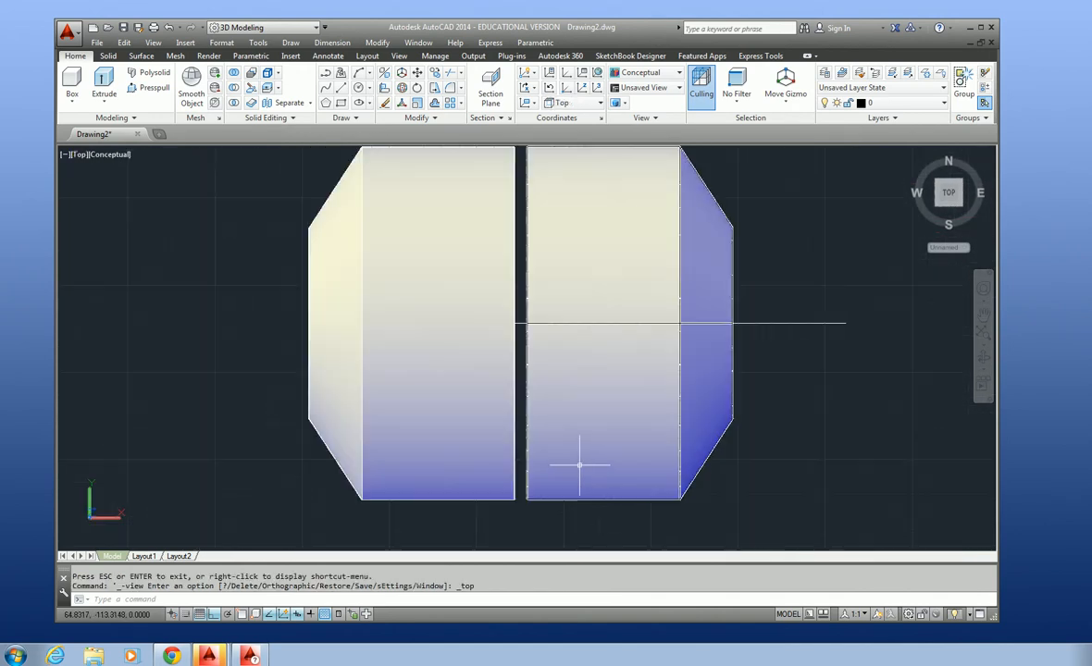
{"action": "scroll", "coordinate": [579, 464], "scroll_direction": "down", "scroll_amount": 3}
Step: Move the left ring half about 1.27 units along the X axis towards the other half with the move gizmo
{"action": "left_click", "coordinate": [497, 374]}
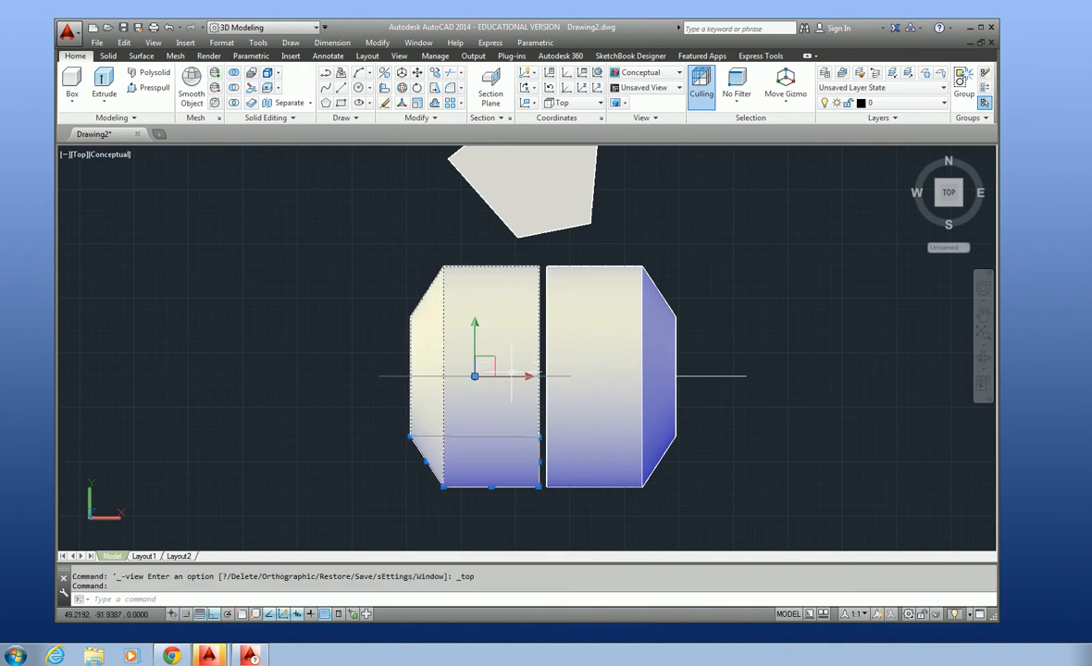
{"action": "left_click", "coordinate": [478, 375]}
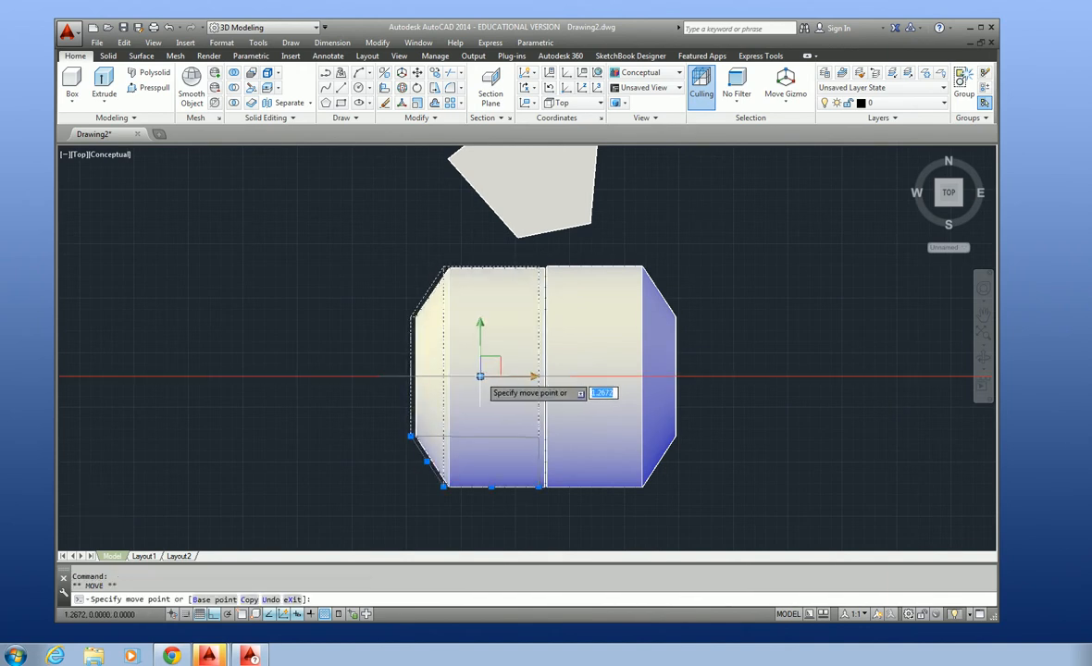
{"action": "key", "text": "Escape"}
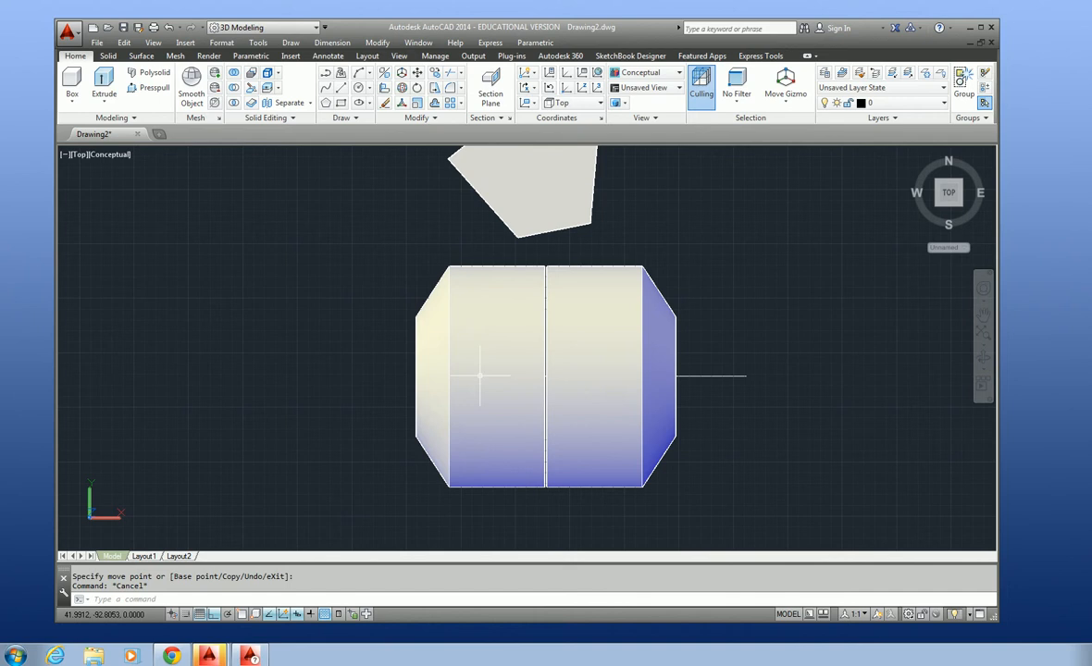
{"action": "left_click", "coordinate": [568, 432]}
{"action": "key", "text": "Escape"}
Step: Union the two ring halves into a single solid
{"action": "left_click", "coordinate": [108, 55]}
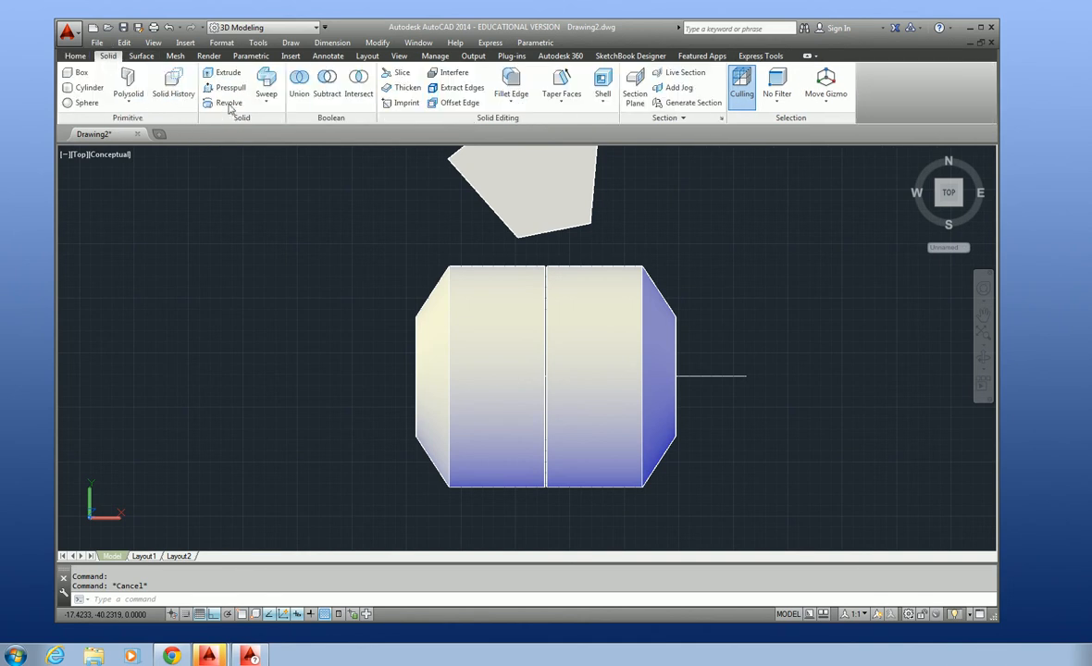
{"action": "left_click", "coordinate": [299, 83]}
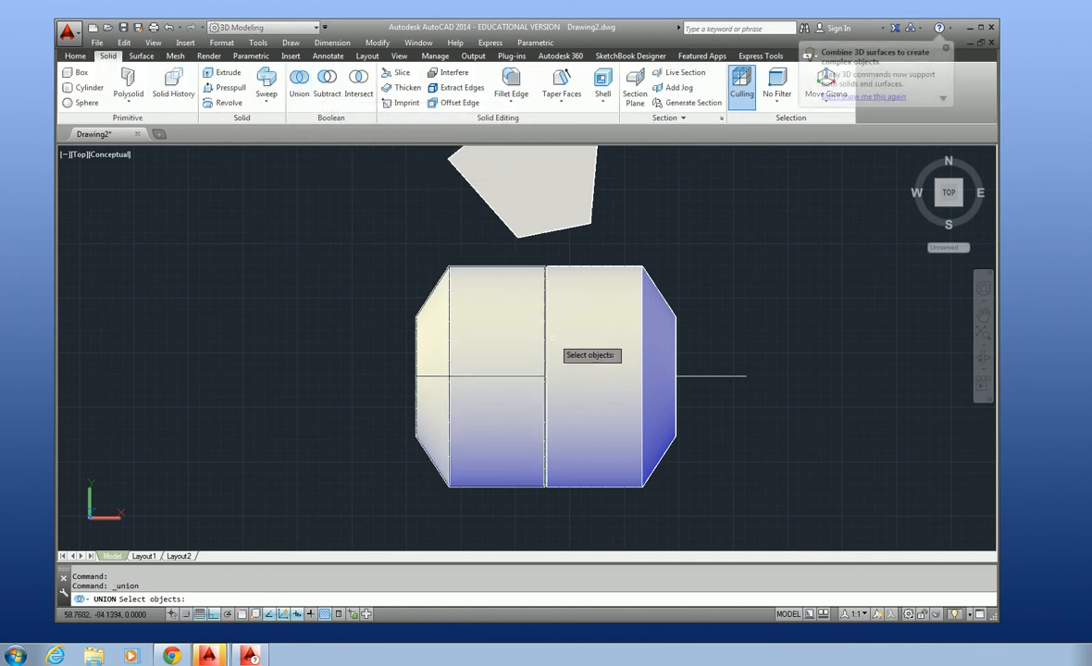
{"action": "left_click", "coordinate": [569, 375]}
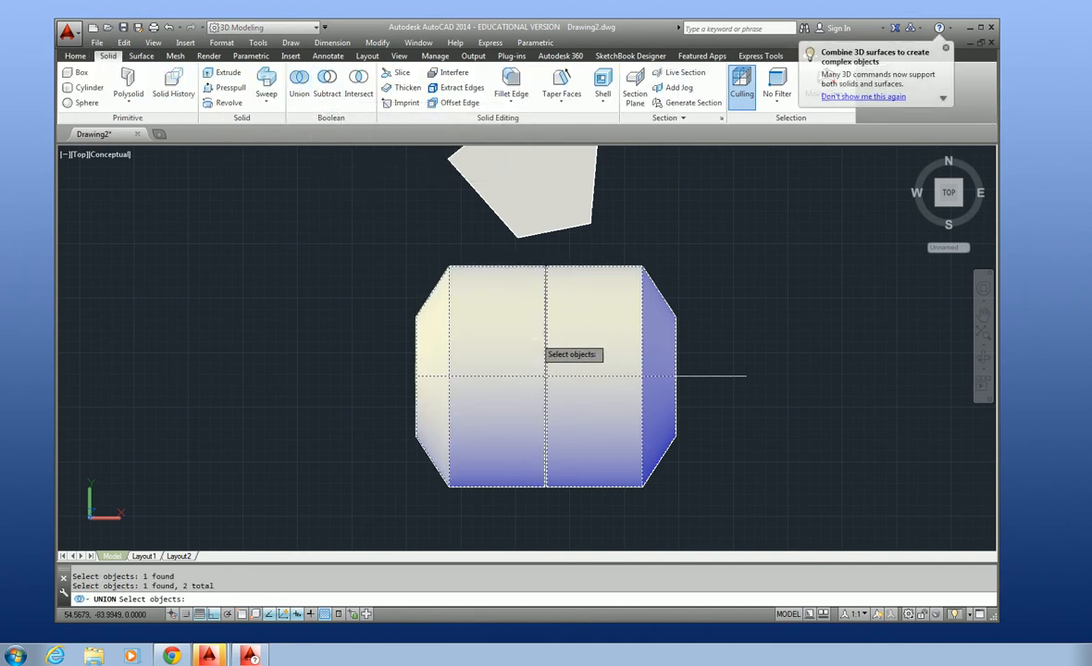
{"action": "left_click", "coordinate": [544, 360]}
{"action": "key", "text": "Return"}
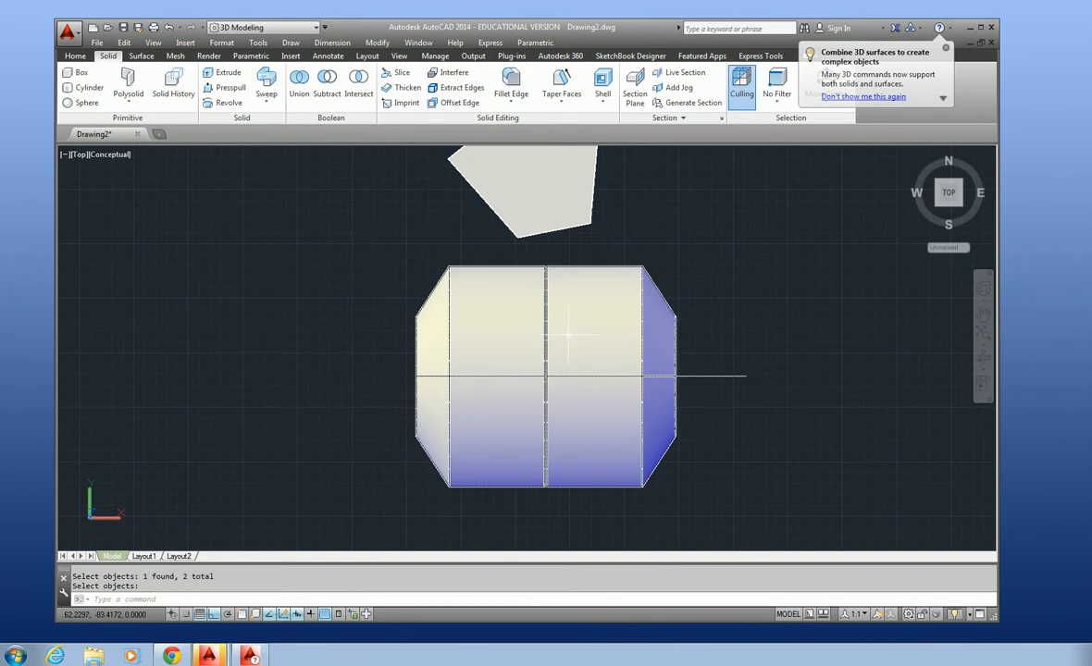
Step: Erase the combined solid to test whether both halves act as one object, and undo the erase
{"action": "scroll", "coordinate": [589, 453], "scroll_direction": "down", "scroll_amount": 5}
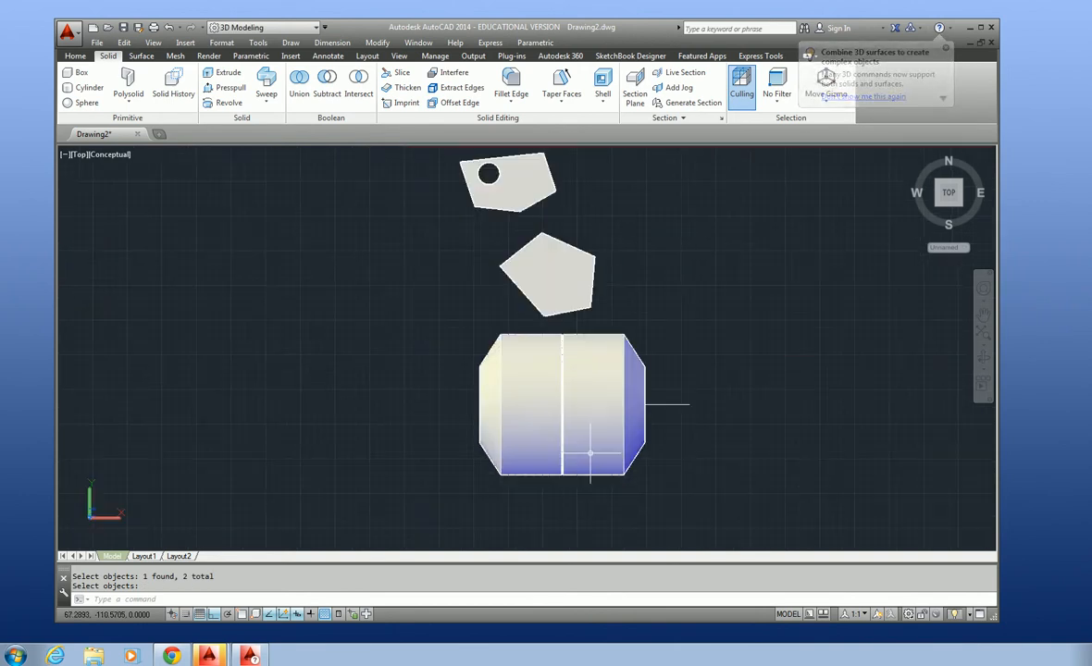
{"action": "scroll", "coordinate": [592, 450], "scroll_direction": "up", "scroll_amount": 8}
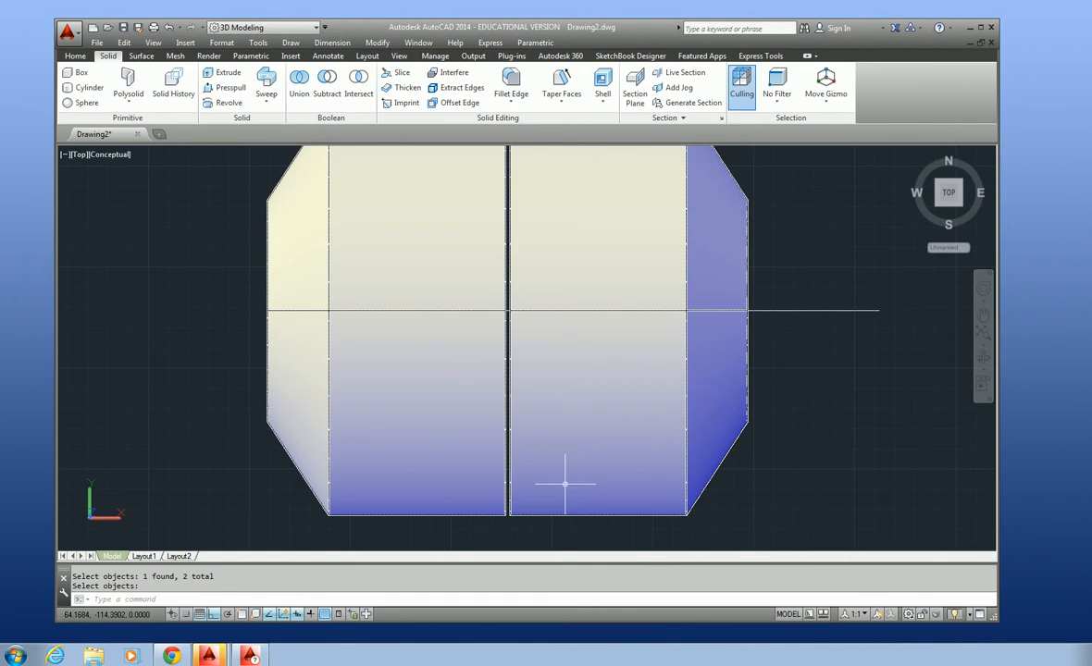
{"action": "key", "text": "Escape"}
{"action": "left_click", "coordinate": [581, 445]}
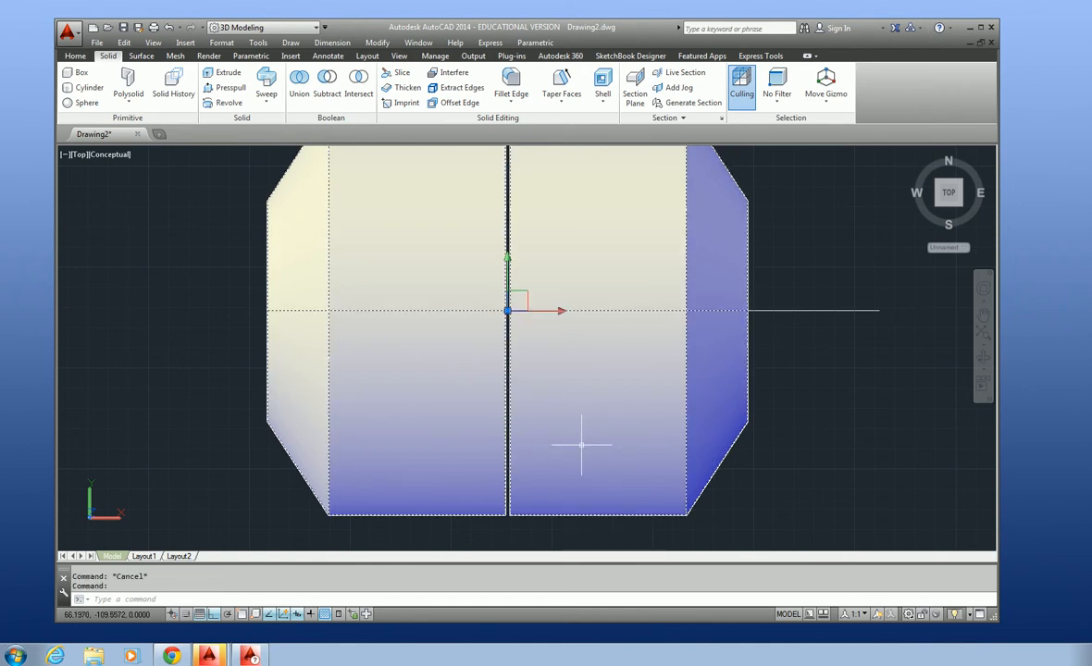
{"action": "key", "text": "Delete"}
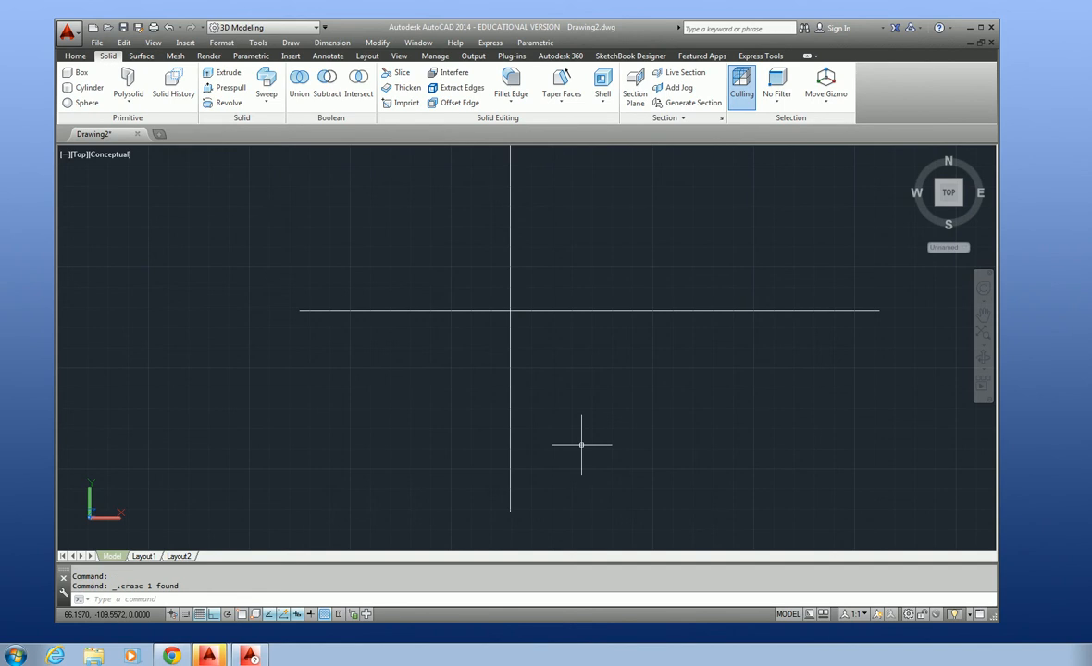
{"action": "left_click", "coordinate": [167, 28]}
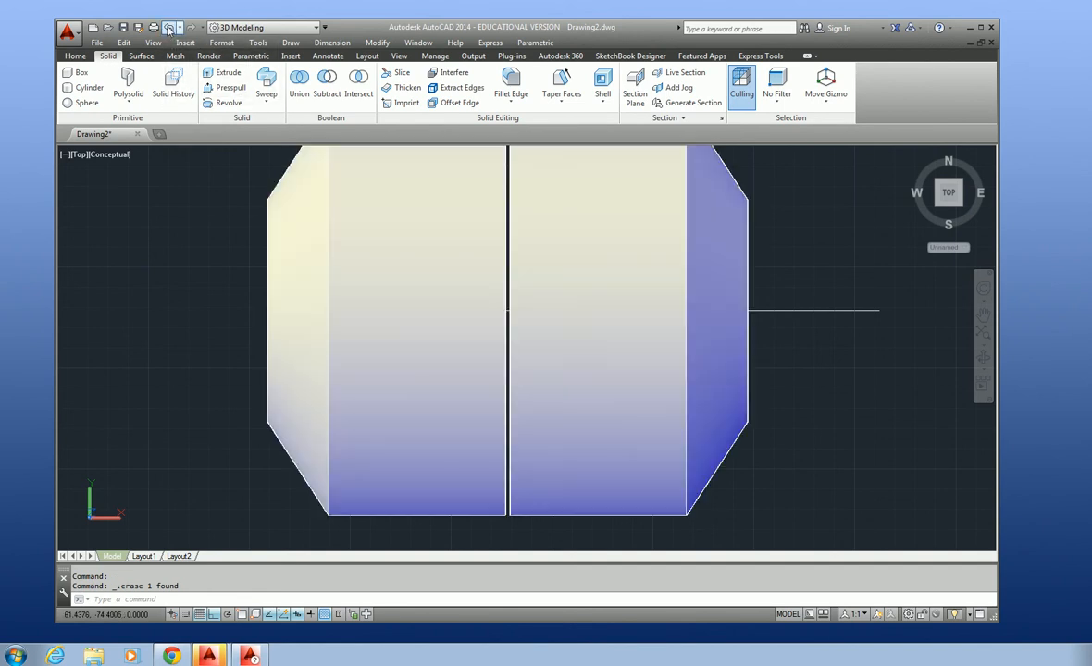
Step: Inspect the gap between the halves, and undo the orbit, the union and the freehand move of the left half
{"action": "scroll", "coordinate": [499, 360], "scroll_direction": "up", "scroll_amount": 3}
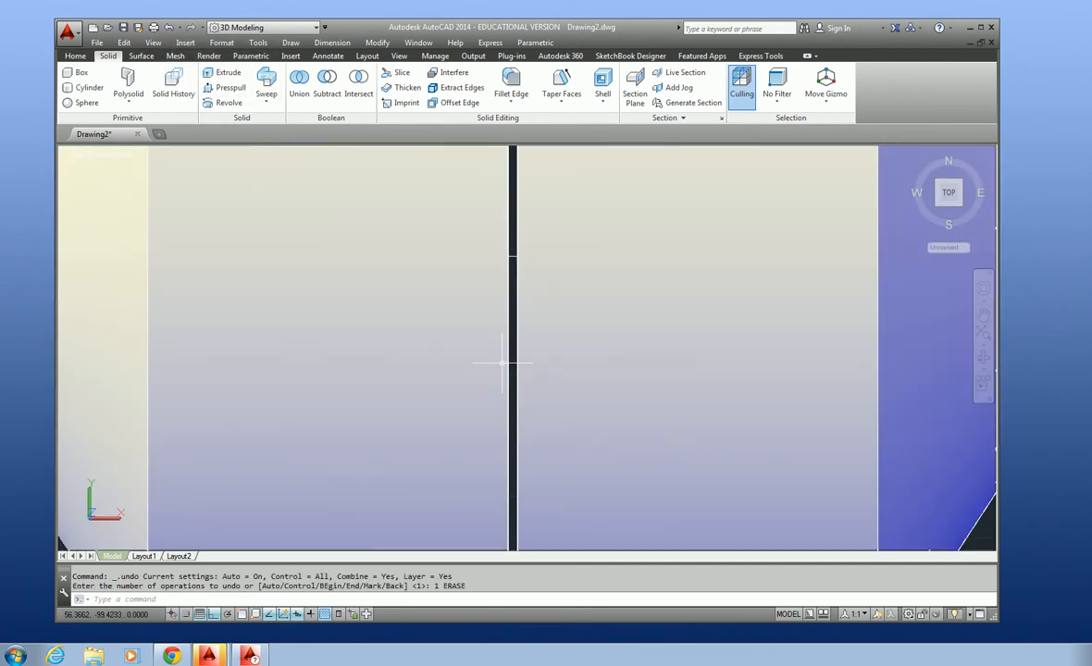
{"action": "scroll", "coordinate": [503, 362], "scroll_direction": "down", "scroll_amount": 4}
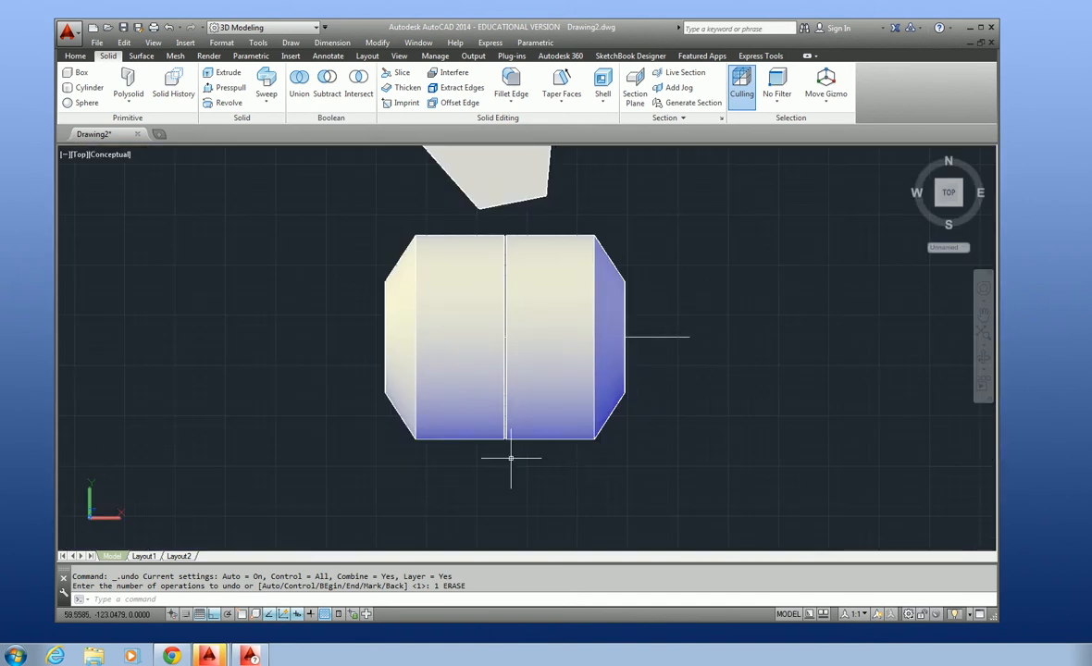
{"action": "middle_click_drag", "start_coordinate": [518, 486], "coordinate": [515, 398], "text": "shift"}
{"action": "scroll", "coordinate": [536, 395], "scroll_direction": "up", "scroll_amount": 5}
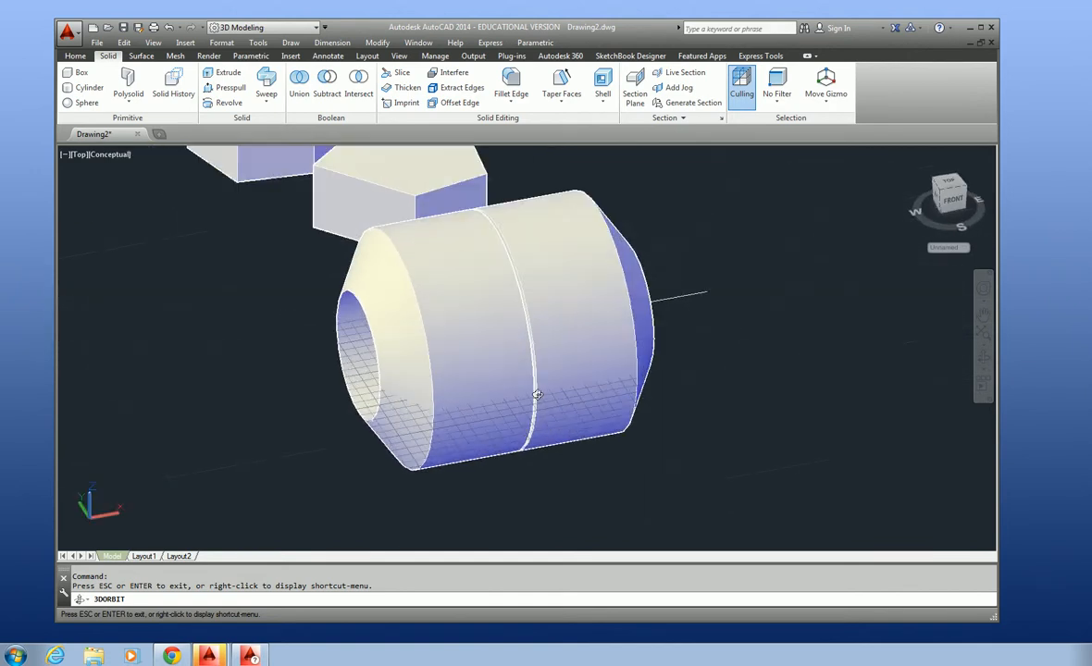
{"action": "key", "text": "Escape"}
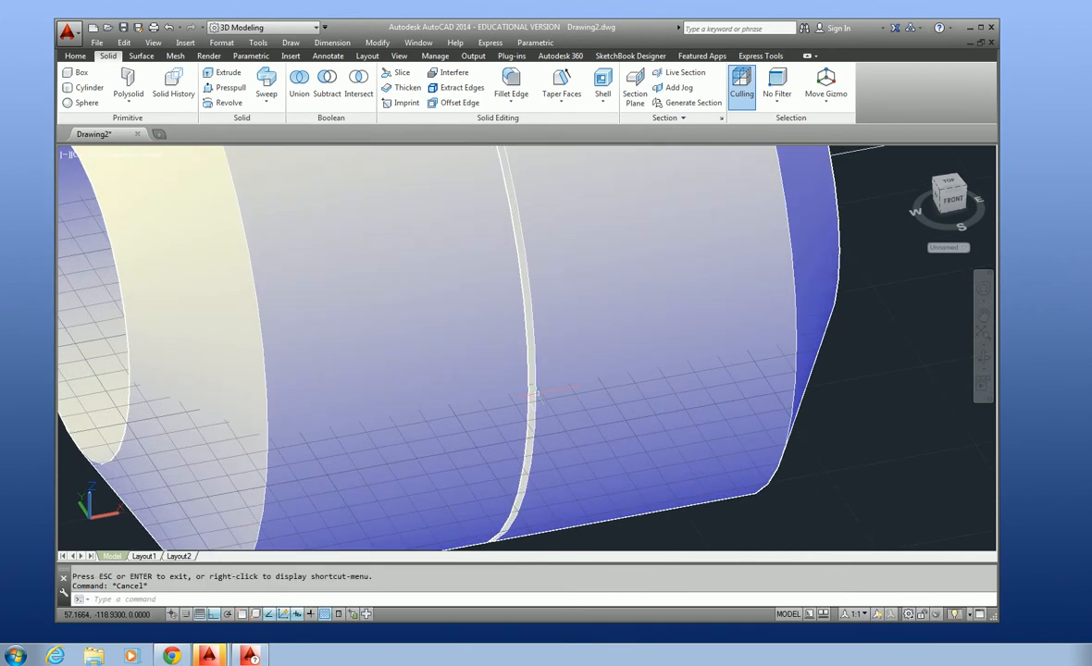
{"action": "left_click", "coordinate": [169, 29]}
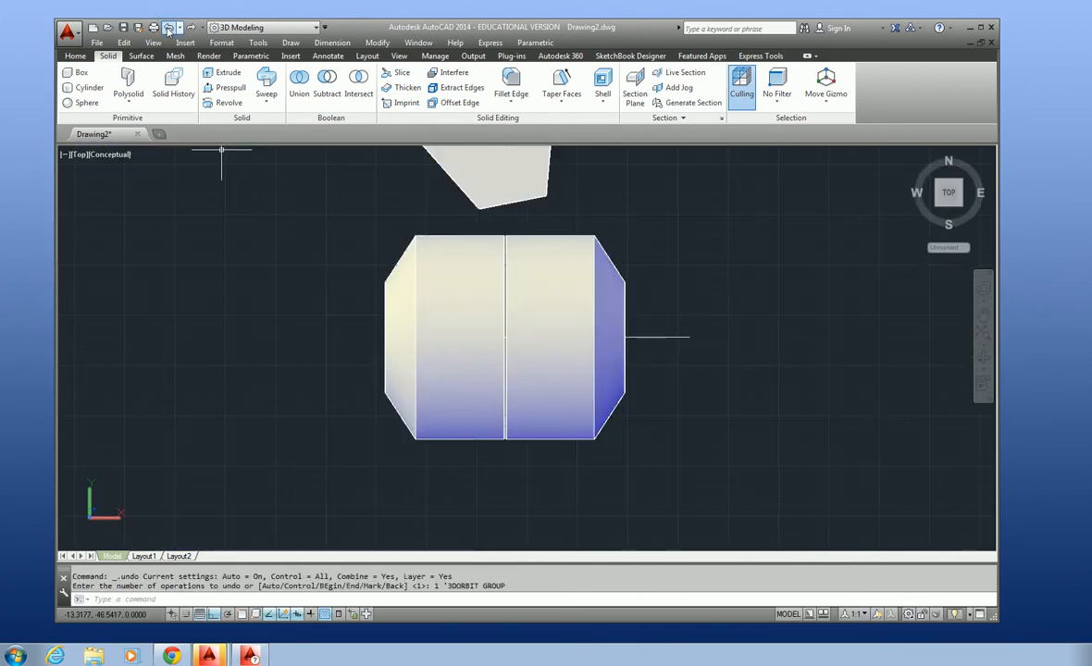
{"action": "left_click", "coordinate": [168, 28]}
{"action": "left_click", "coordinate": [168, 29]}
{"action": "left_click", "coordinate": [169, 29]}
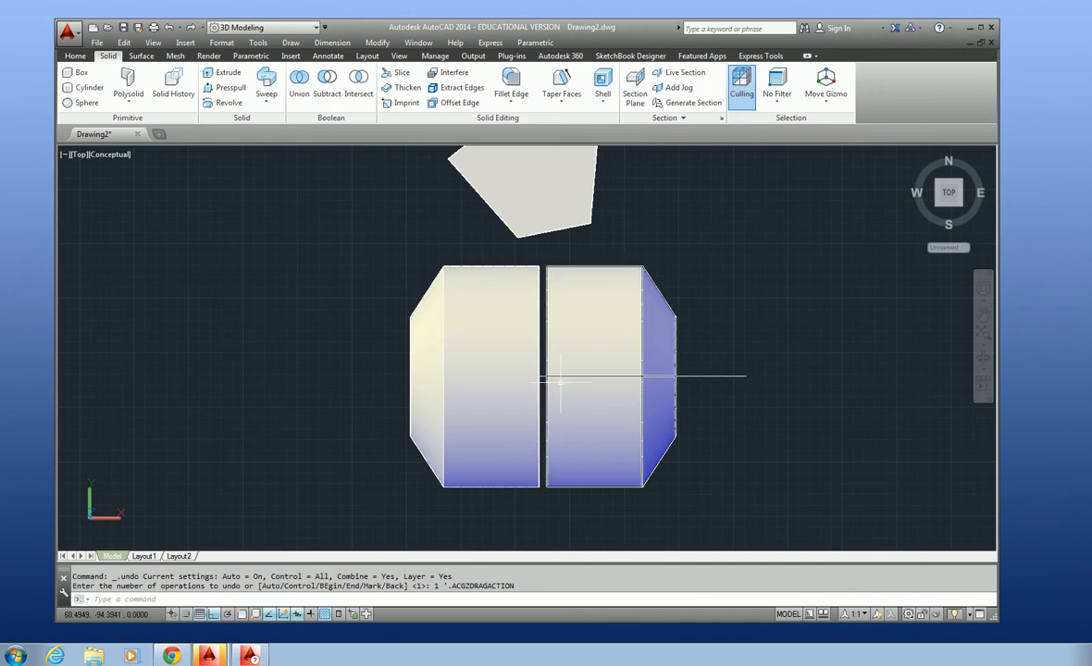
Step: In the 2D Wireframe style, move the left ring half from its inner face's centre to the centre of the other half's inner face
{"action": "left_click", "coordinate": [110, 155]}
{"action": "left_click", "coordinate": [141, 183]}
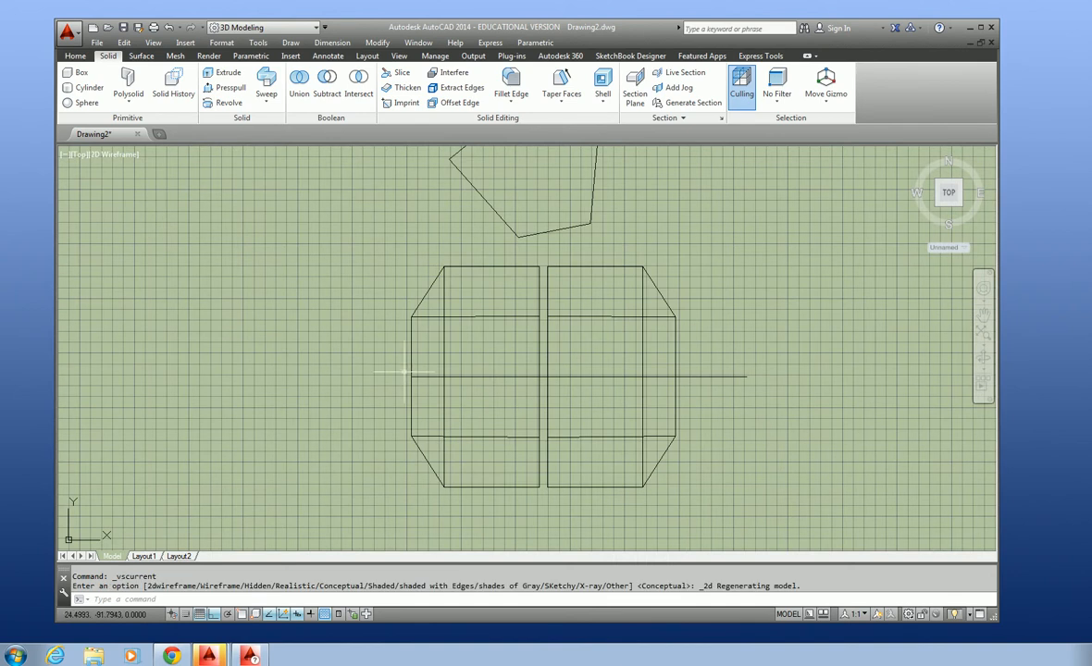
{"action": "scroll", "coordinate": [536, 384], "scroll_direction": "up", "scroll_amount": 6}
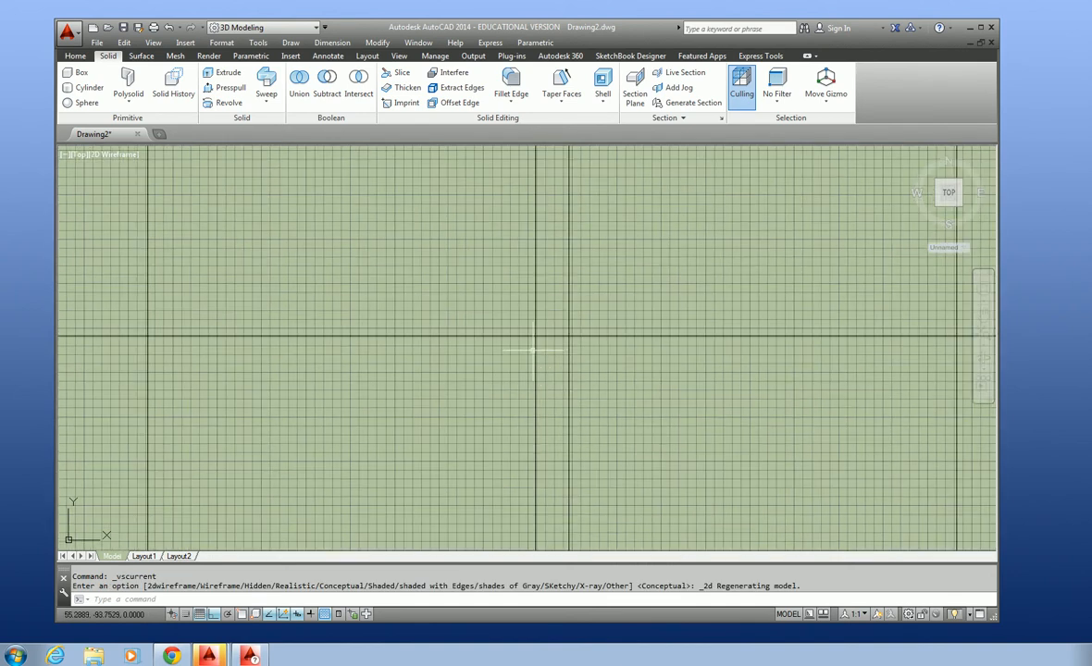
{"action": "left_click", "coordinate": [534, 352]}
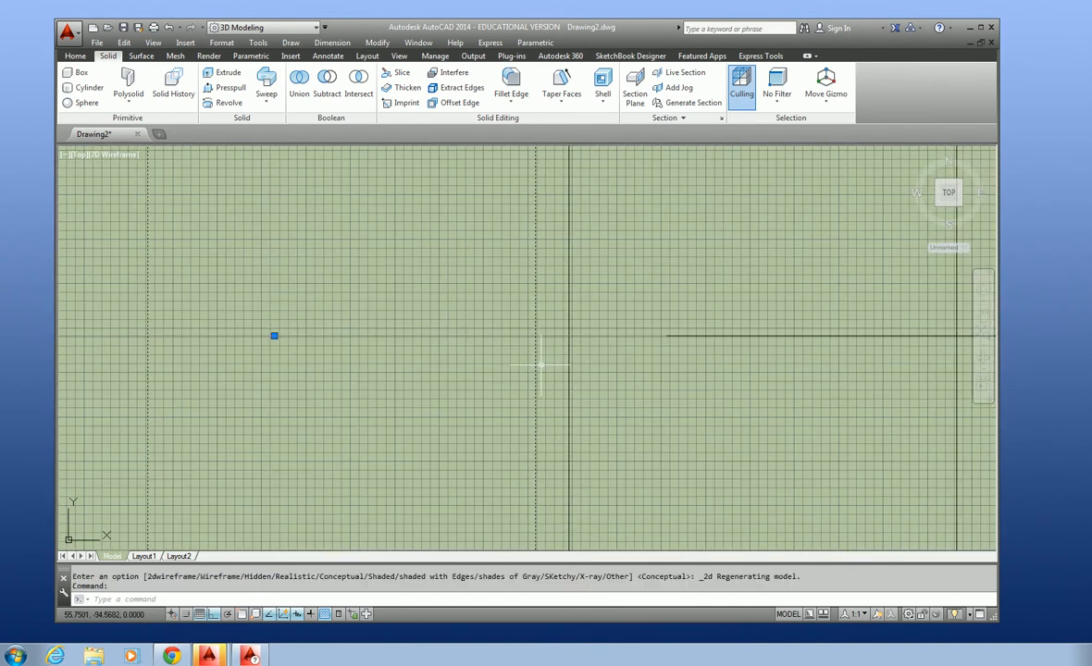
{"action": "right_click", "coordinate": [537, 146]}
{"action": "left_click", "coordinate": [573, 147]}
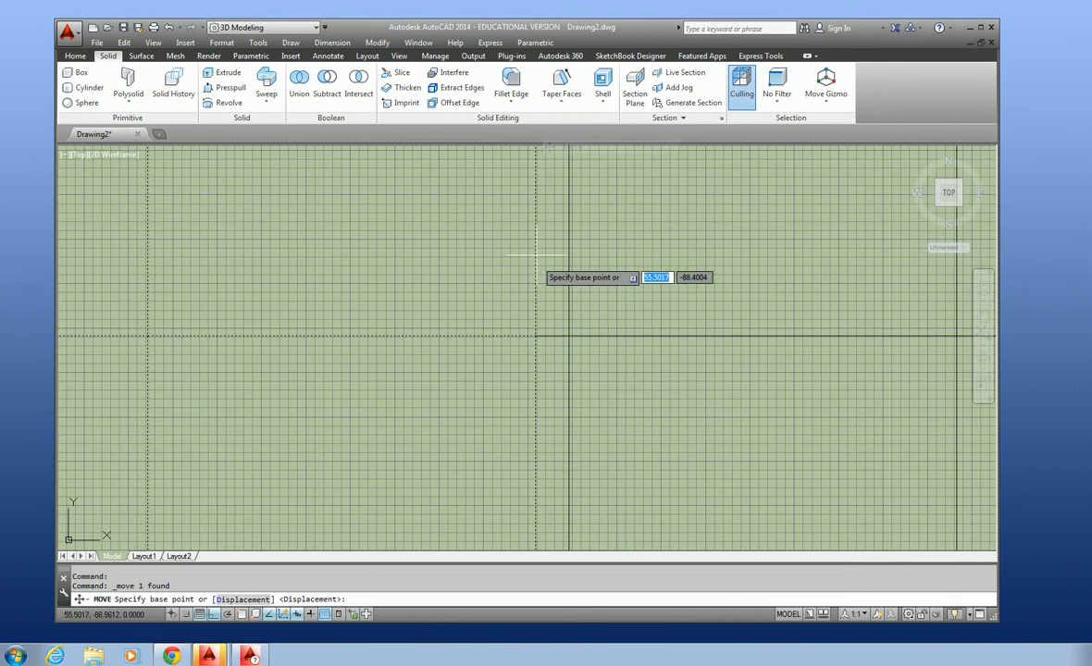
{"action": "left_click", "coordinate": [535, 335]}
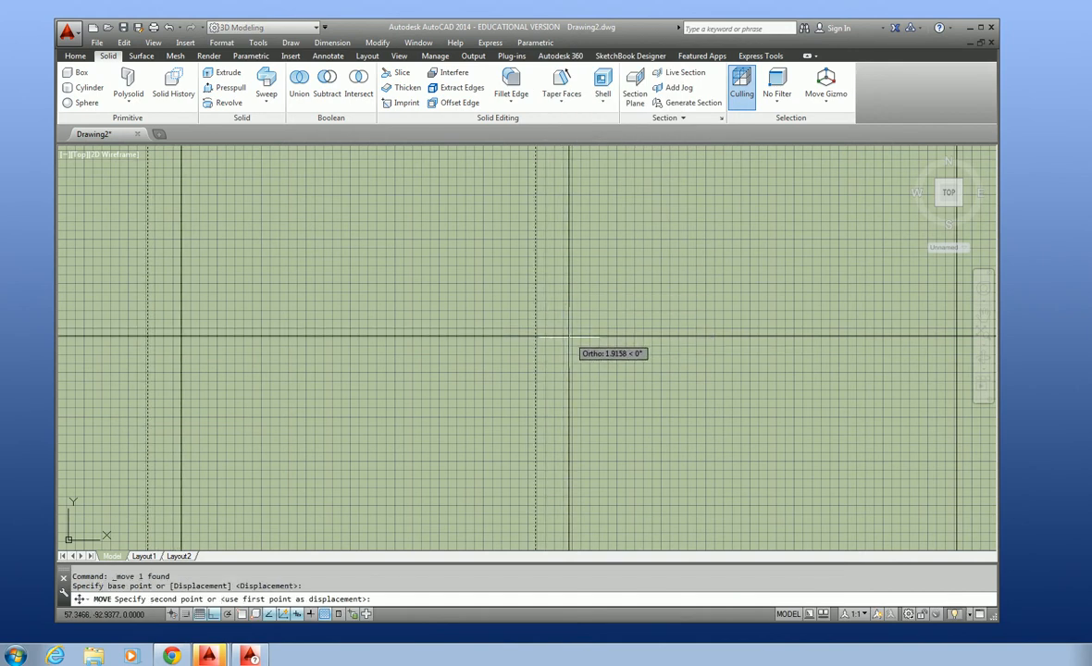
{"action": "left_click", "coordinate": [569, 336]}
{"action": "key", "text": "Escape"}
{"action": "scroll", "coordinate": [512, 391], "scroll_direction": "down", "scroll_amount": 3}
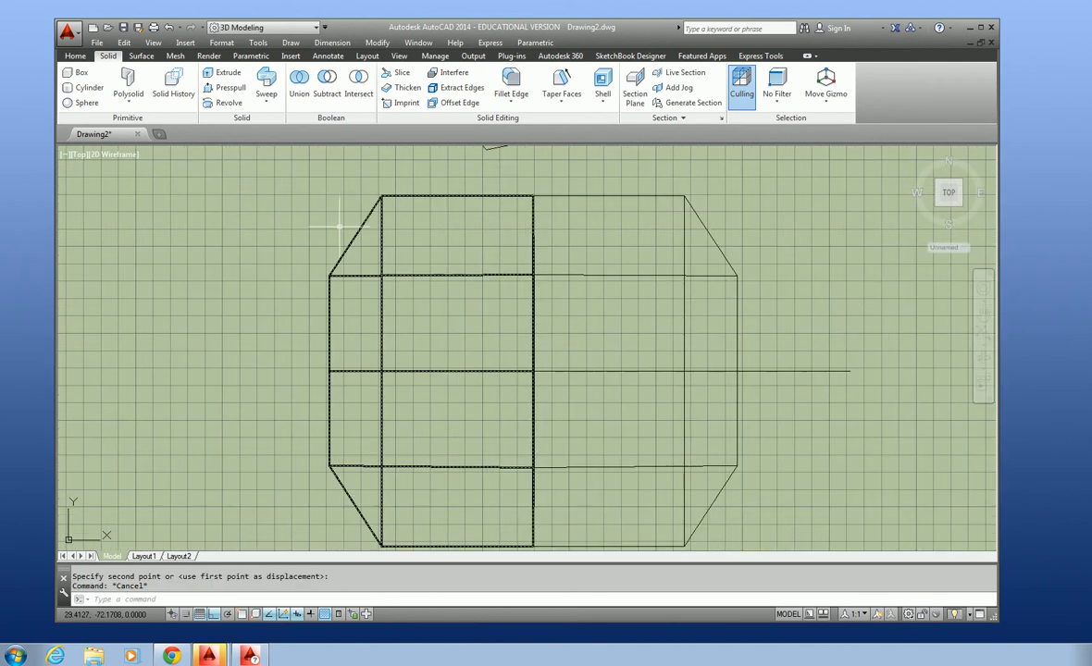
Step: Restore the Conceptual visual style and union the two touching ring halves into one solid
{"action": "left_click", "coordinate": [117, 156]}
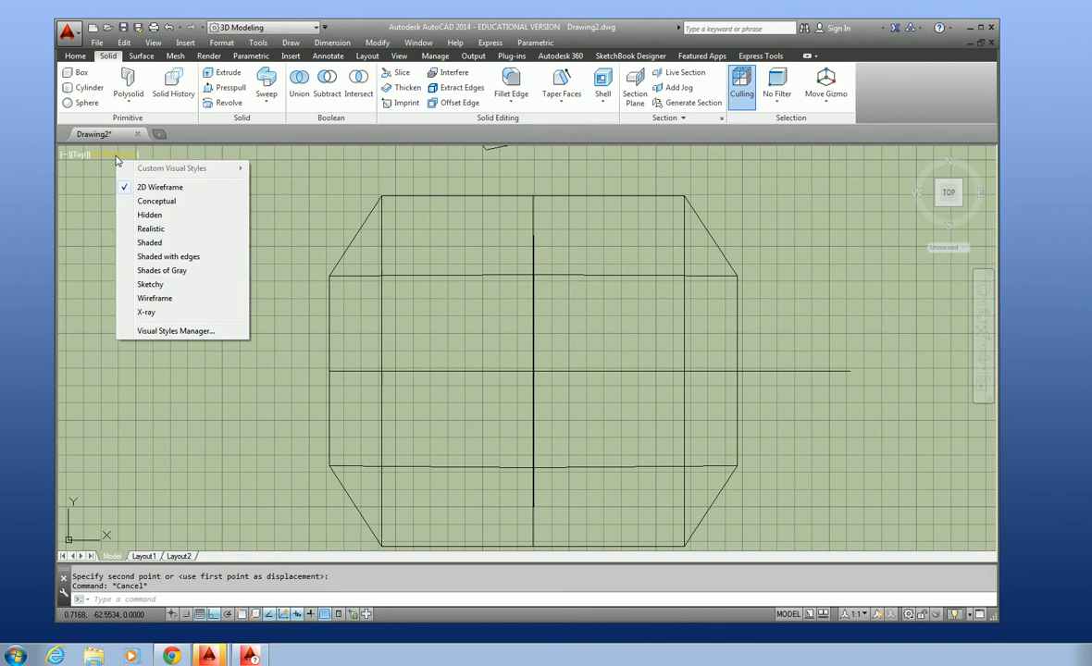
{"action": "left_click", "coordinate": [151, 203]}
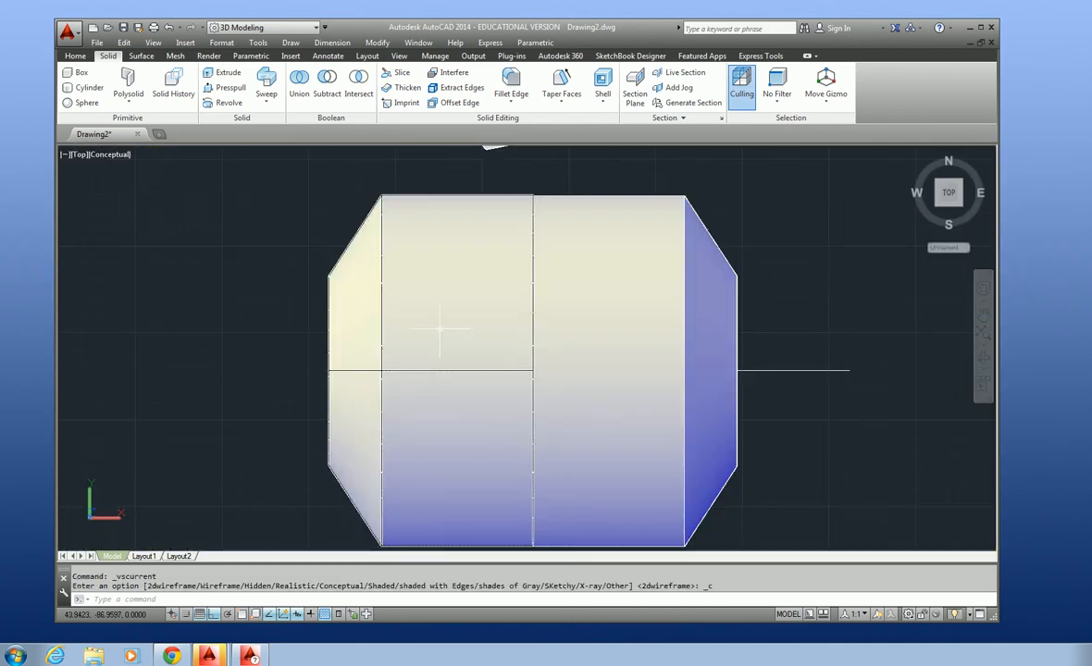
{"action": "left_click", "coordinate": [309, 84]}
{"action": "left_click", "coordinate": [490, 324]}
{"action": "left_click", "coordinate": [560, 310]}
{"action": "key", "text": "Return"}
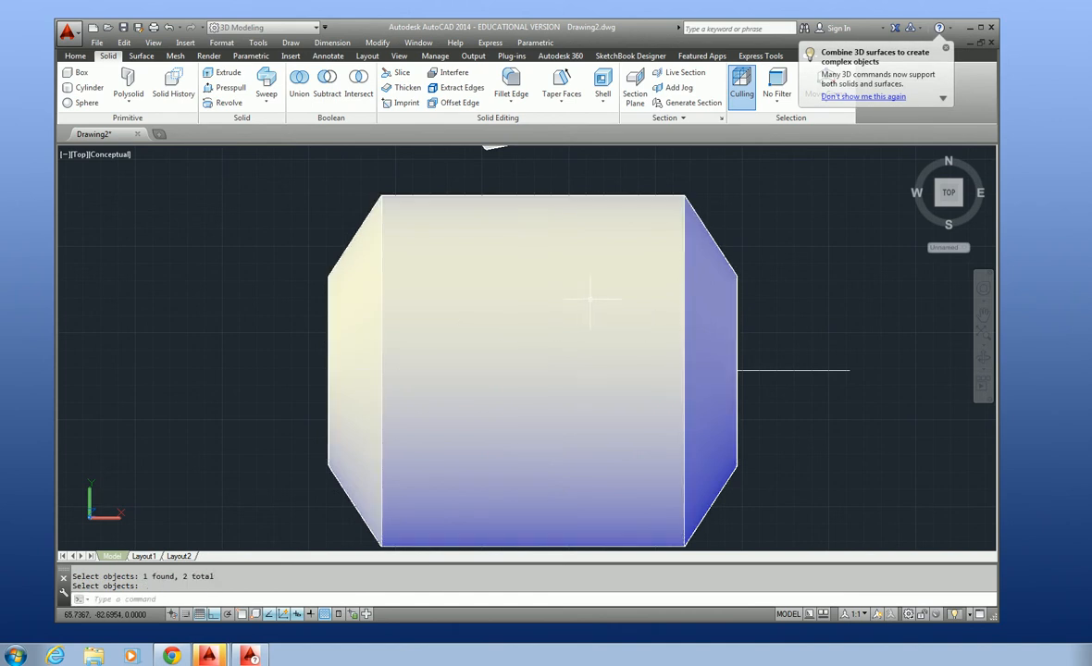
Step: Start an edge fillet on the holed block's front top edge and set its radius to 3
{"action": "left_click", "coordinate": [984, 358]}
{"action": "left_click_drag", "start_coordinate": [728, 434], "coordinate": [804, 337]}
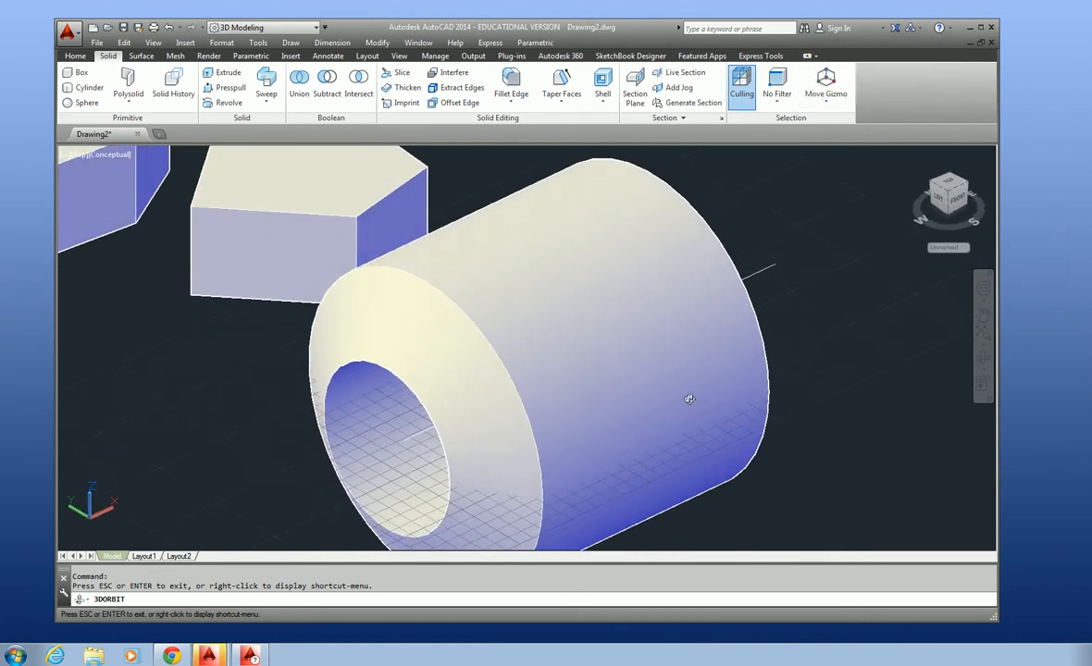
{"action": "left_click_drag", "start_coordinate": [697, 395], "coordinate": [686, 400]}
{"action": "scroll", "coordinate": [716, 421], "scroll_direction": "down", "scroll_amount": 2}
{"action": "left_click_drag", "start_coordinate": [355, 317], "coordinate": [332, 298]}
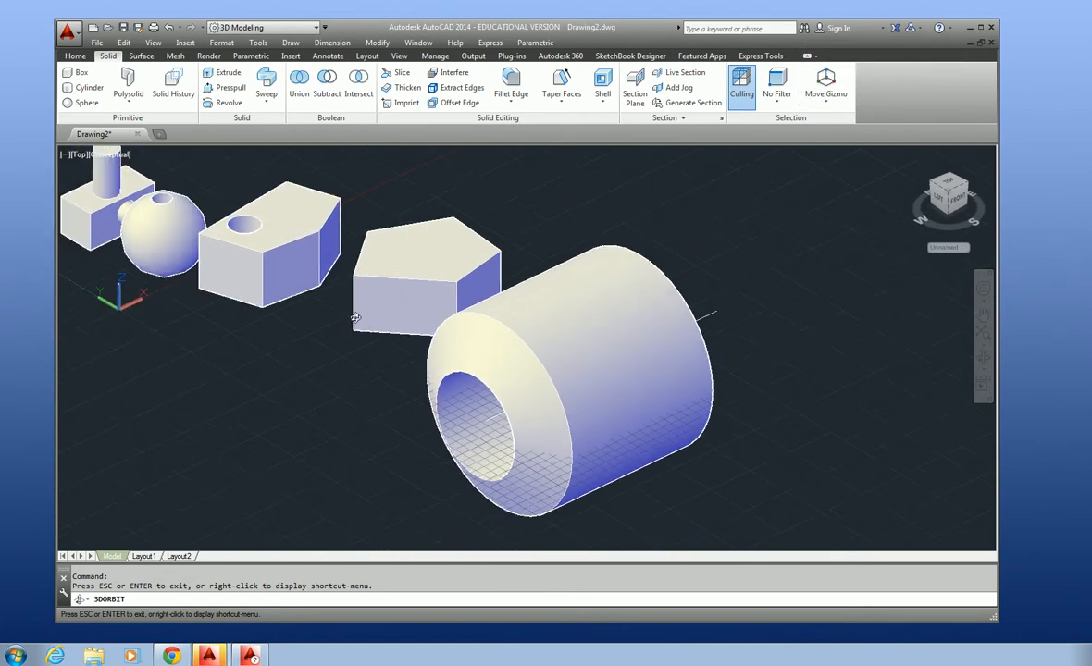
{"action": "left_click", "coordinate": [514, 84]}
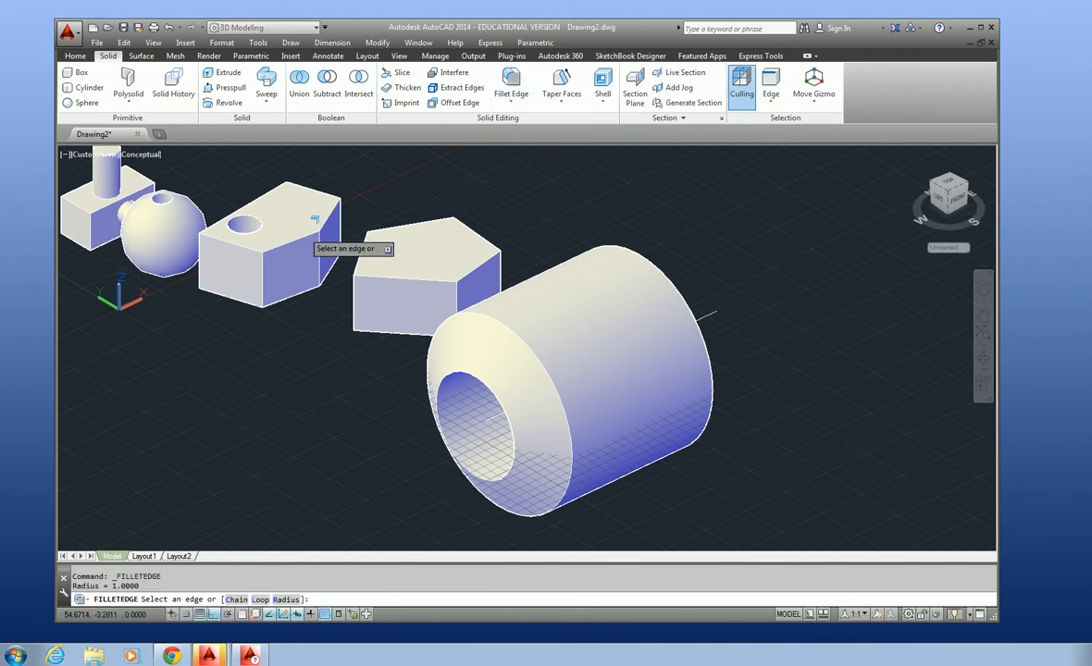
{"action": "scroll", "coordinate": [270, 239], "scroll_direction": "up", "scroll_amount": 5}
{"action": "scroll", "coordinate": [272, 237], "scroll_direction": "up", "scroll_amount": 3}
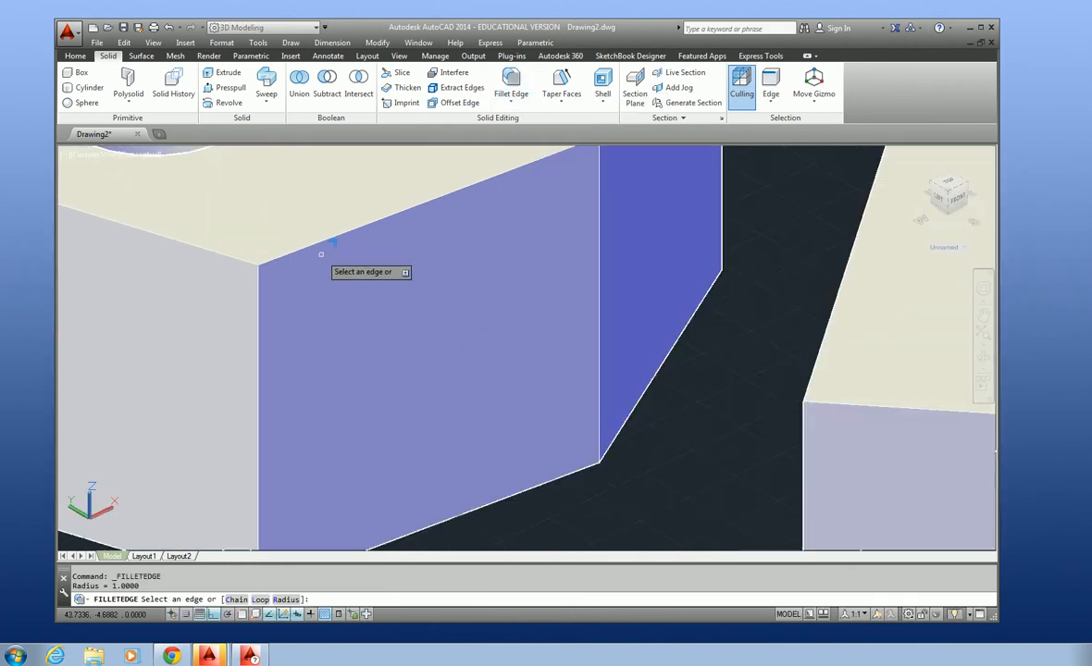
{"action": "left_click", "coordinate": [338, 228]}
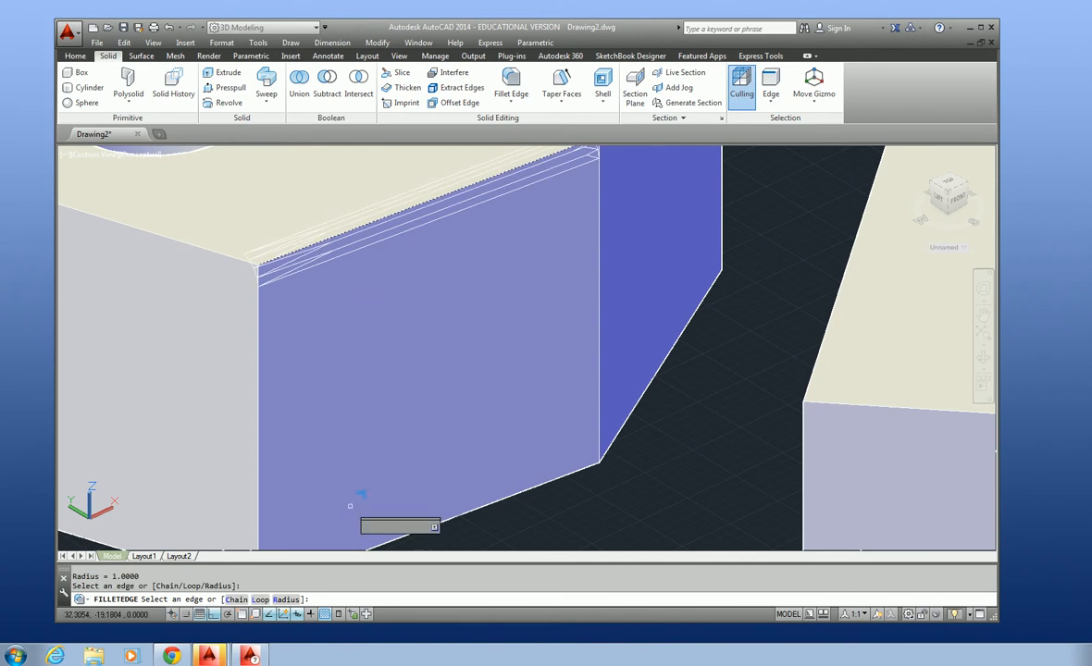
{"action": "left_click", "coordinate": [286, 599]}
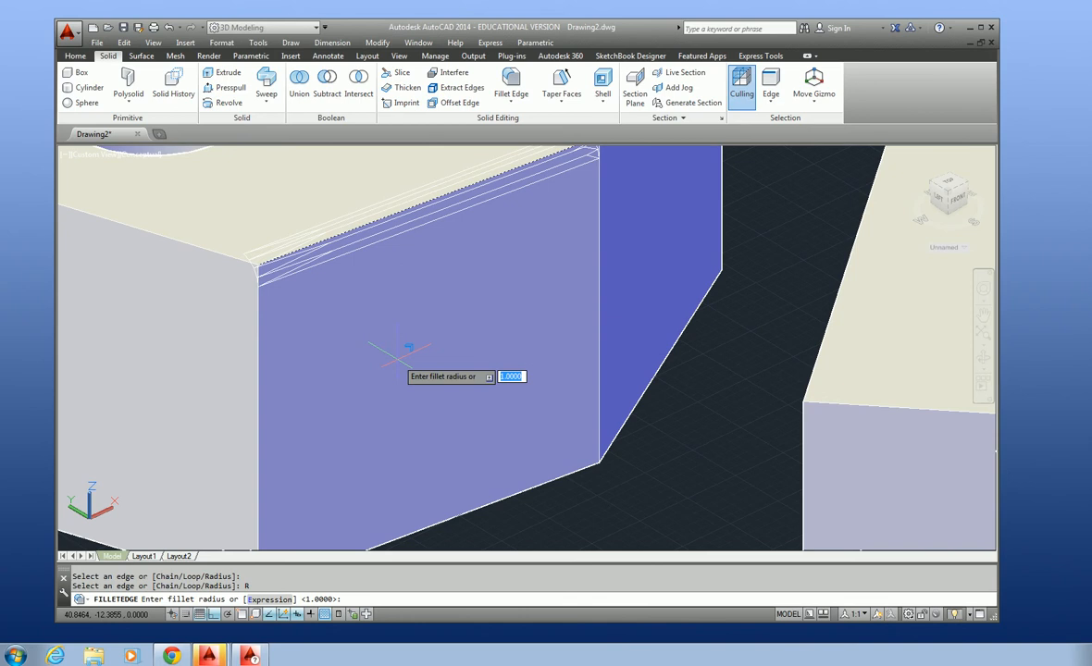
{"action": "type", "text": "3"}
{"action": "key", "text": "Return"}
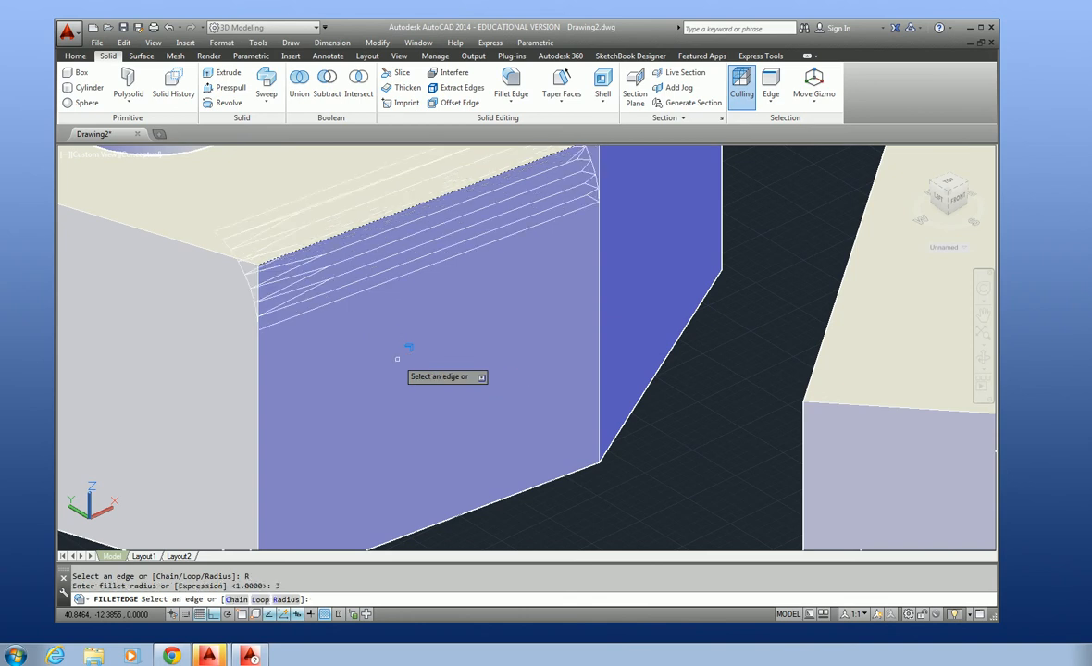
Step: Add three more outer top edges of the holed block to the fillet selection and apply the fillet
{"action": "scroll", "coordinate": [397, 361], "scroll_direction": "down", "scroll_amount": 5}
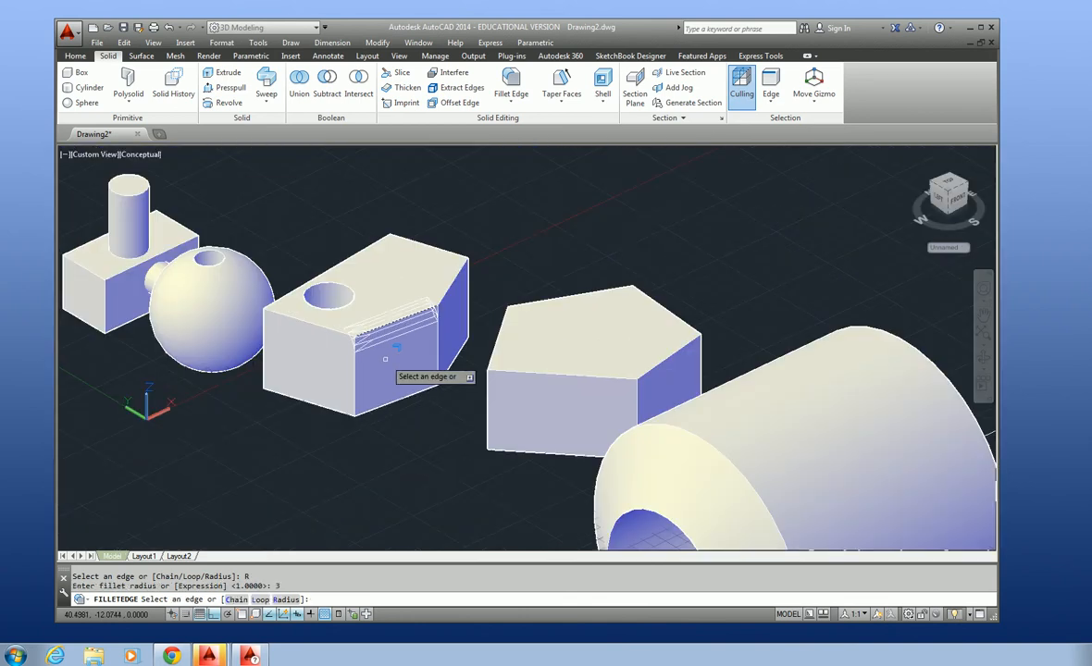
{"action": "scroll", "coordinate": [311, 310], "scroll_direction": "up", "scroll_amount": 3}
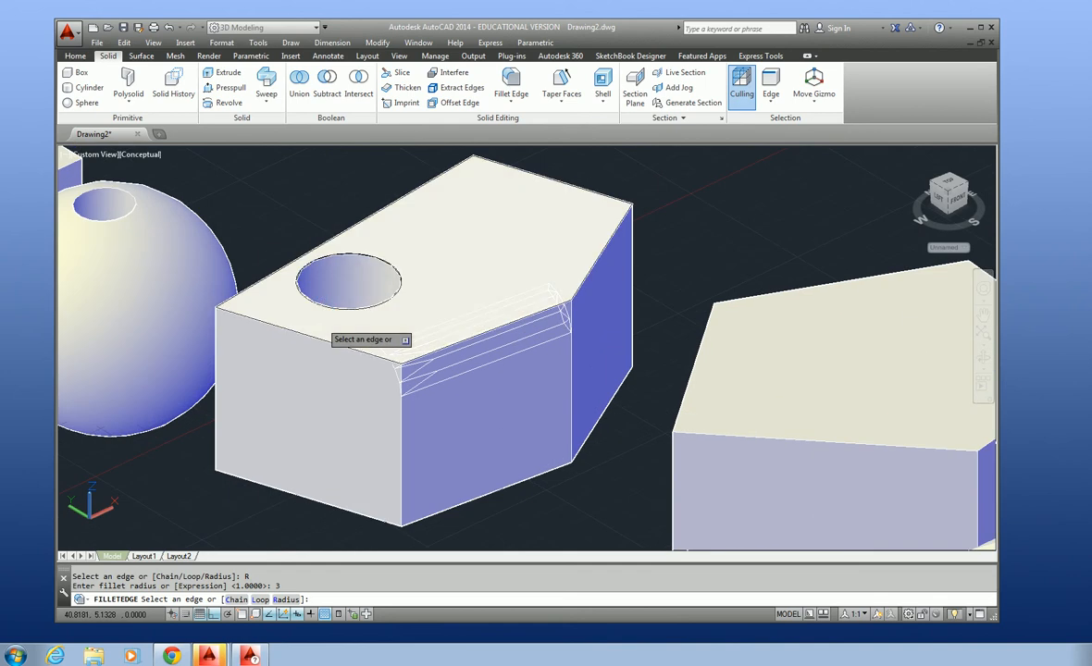
{"action": "left_click", "coordinate": [341, 349]}
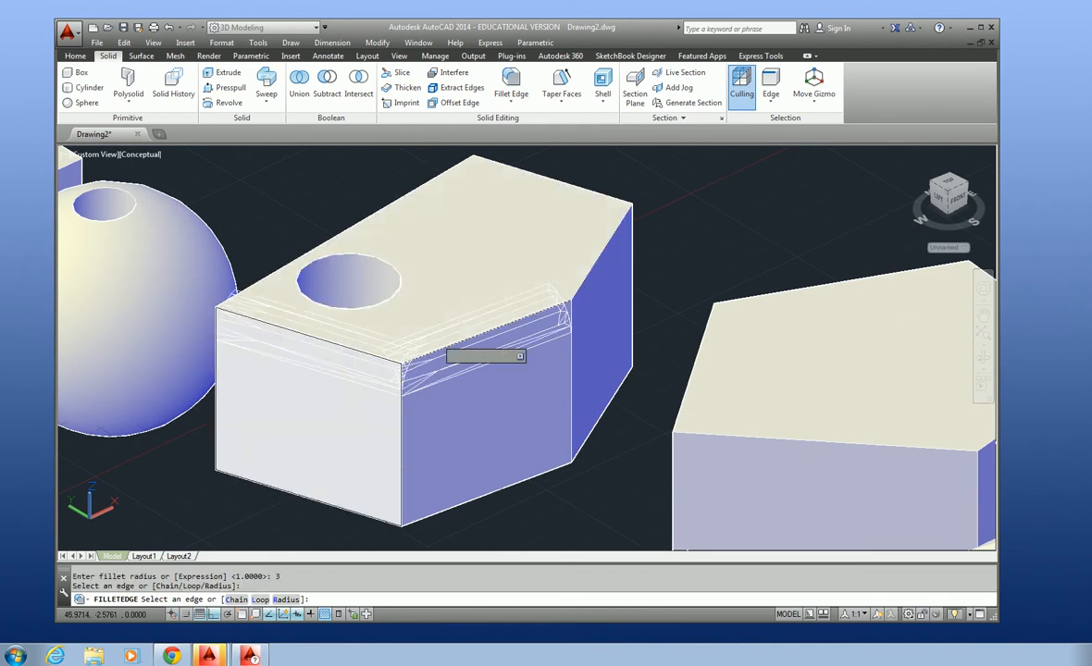
{"action": "left_click", "coordinate": [585, 278]}
{"action": "left_click", "coordinate": [606, 192]}
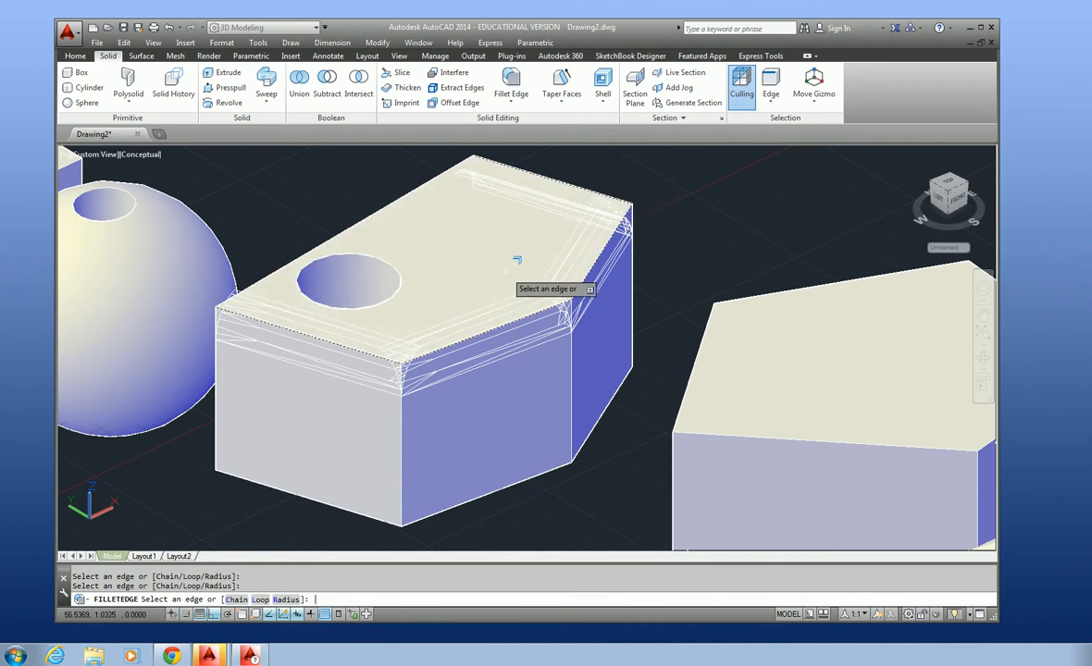
{"action": "key", "text": "Return"}
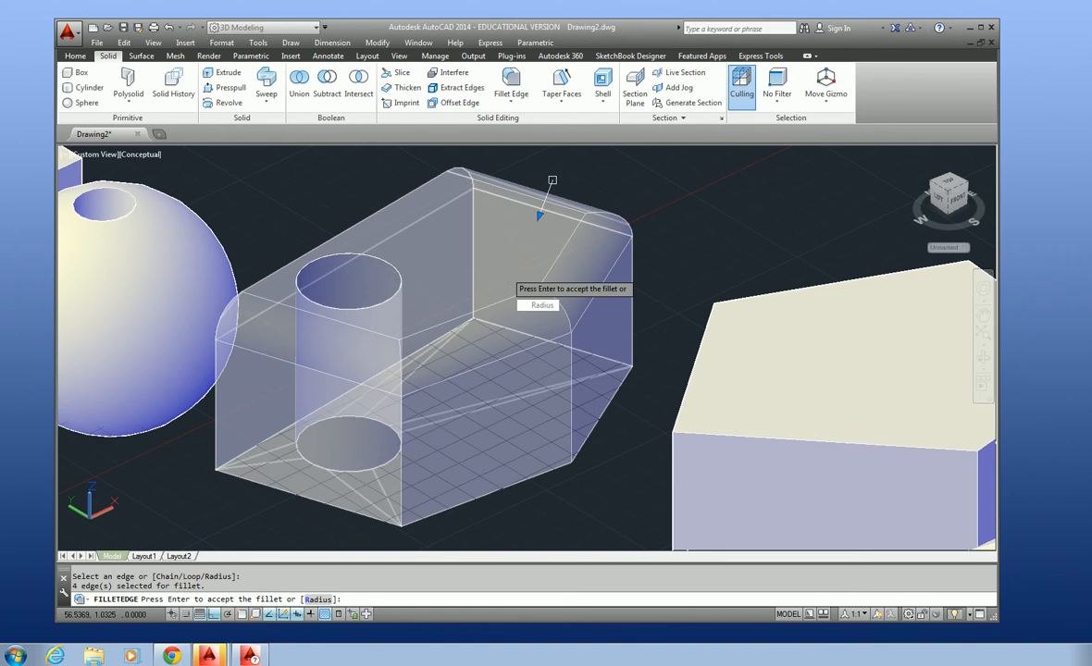
{"action": "key", "text": "Return"}
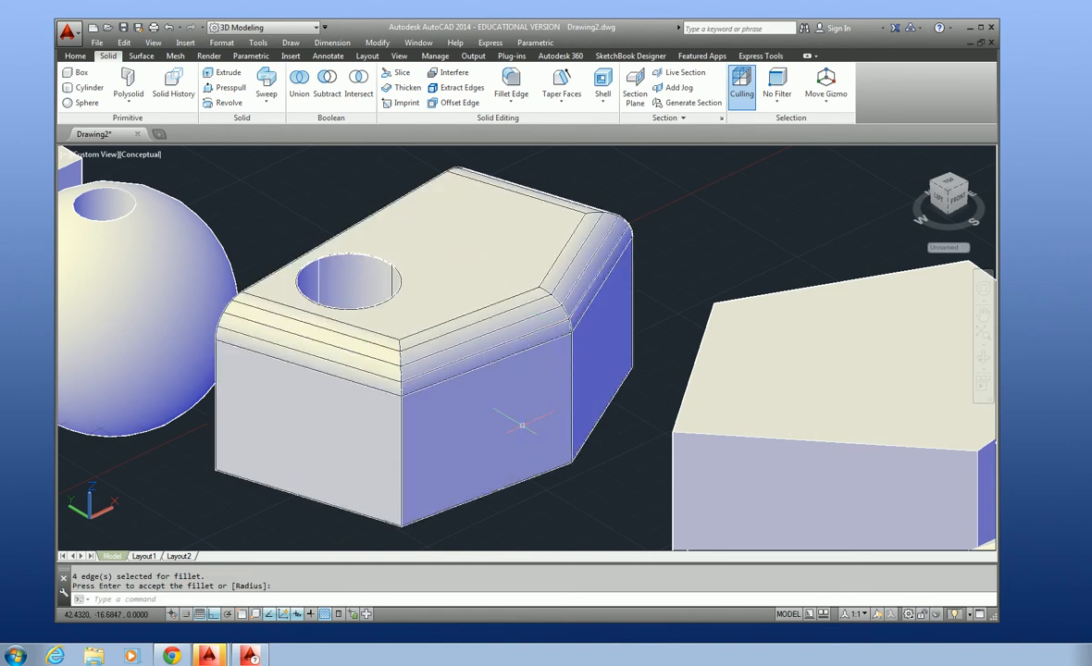
Step: Set up an edge chamfer with Distance1 of 1 and Distance2 of 2 for the pentagonal solid
{"action": "left_click", "coordinate": [518, 103]}
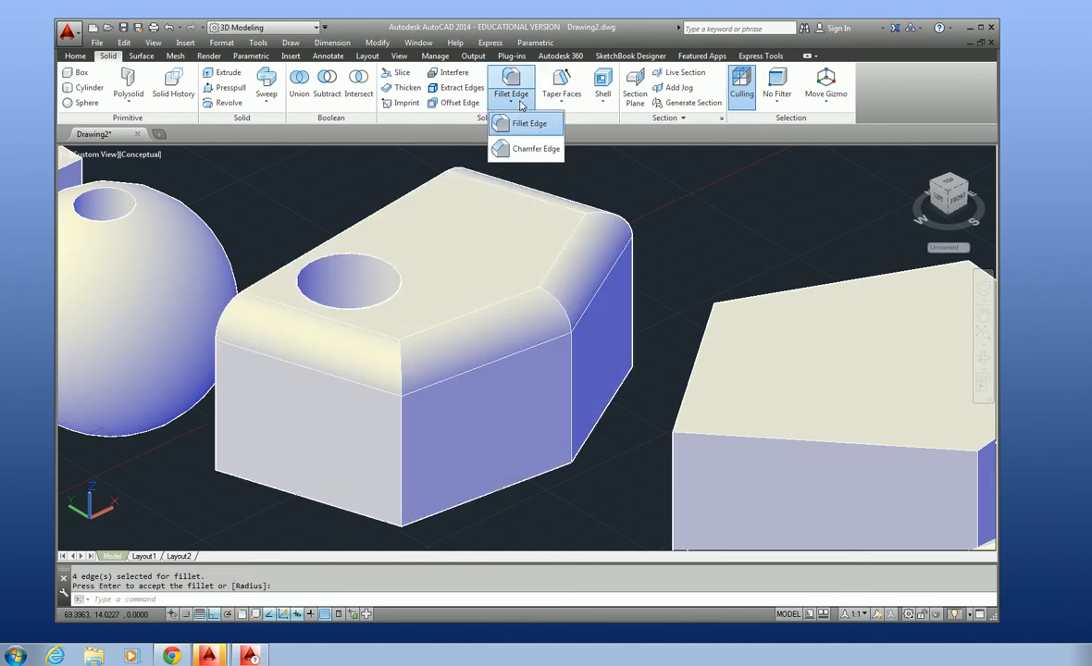
{"action": "left_click", "coordinate": [534, 150]}
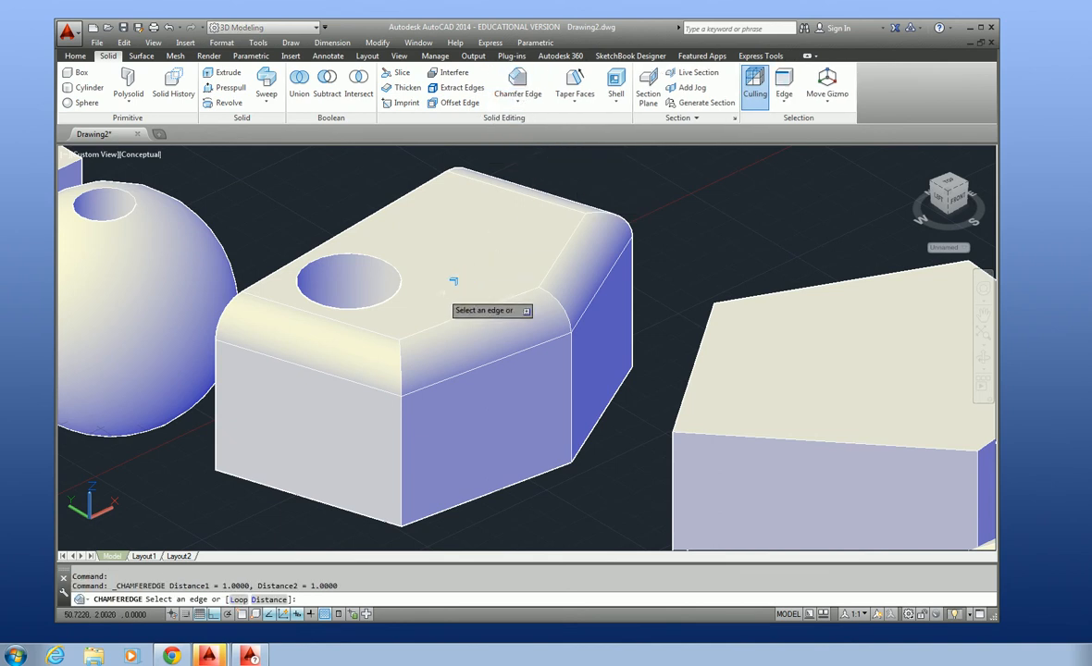
{"action": "scroll", "coordinate": [502, 324], "scroll_direction": "up", "scroll_amount": 3}
{"action": "scroll", "coordinate": [495, 316], "scroll_direction": "down", "scroll_amount": 4}
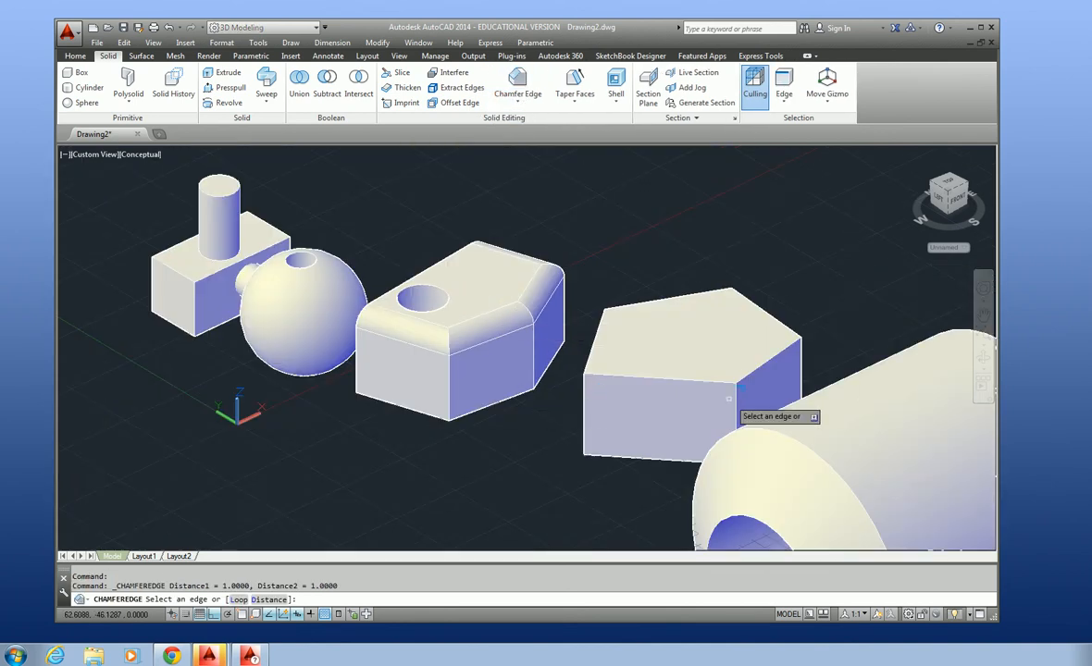
{"action": "scroll", "coordinate": [748, 389], "scroll_direction": "up", "scroll_amount": 3}
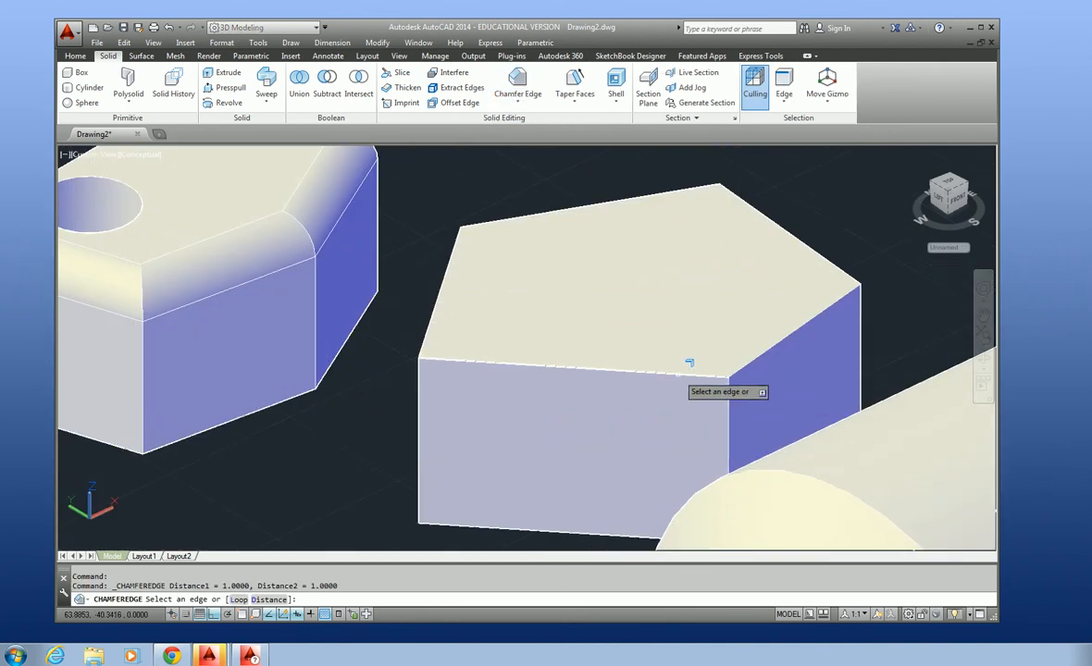
{"action": "type", "text": "d"}
{"action": "key", "text": "Return"}
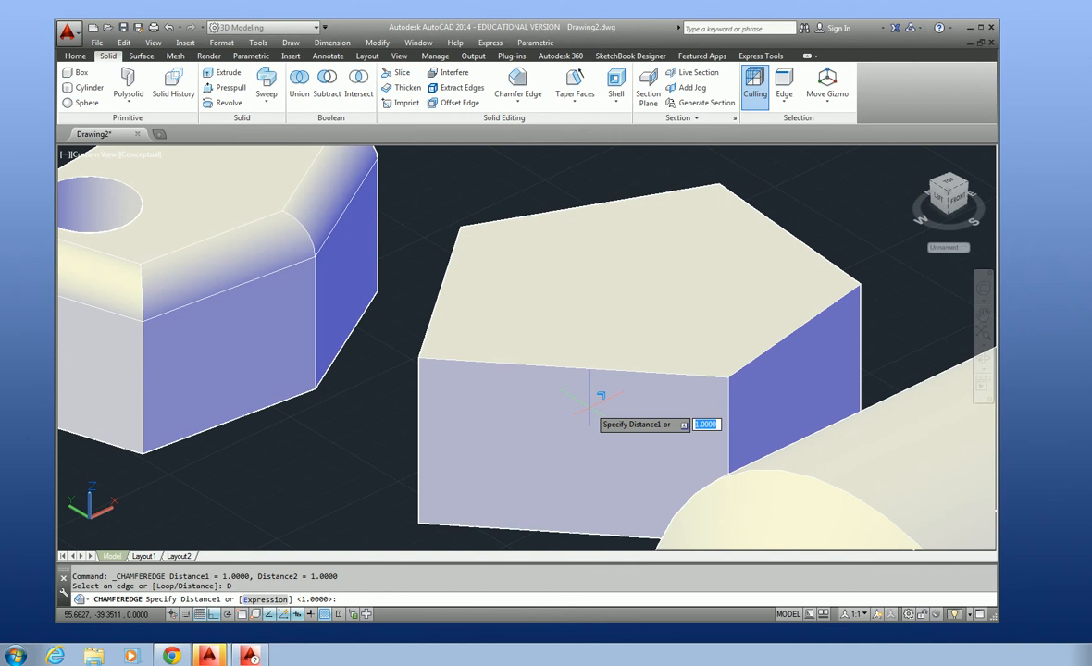
{"action": "key", "text": "Return"}
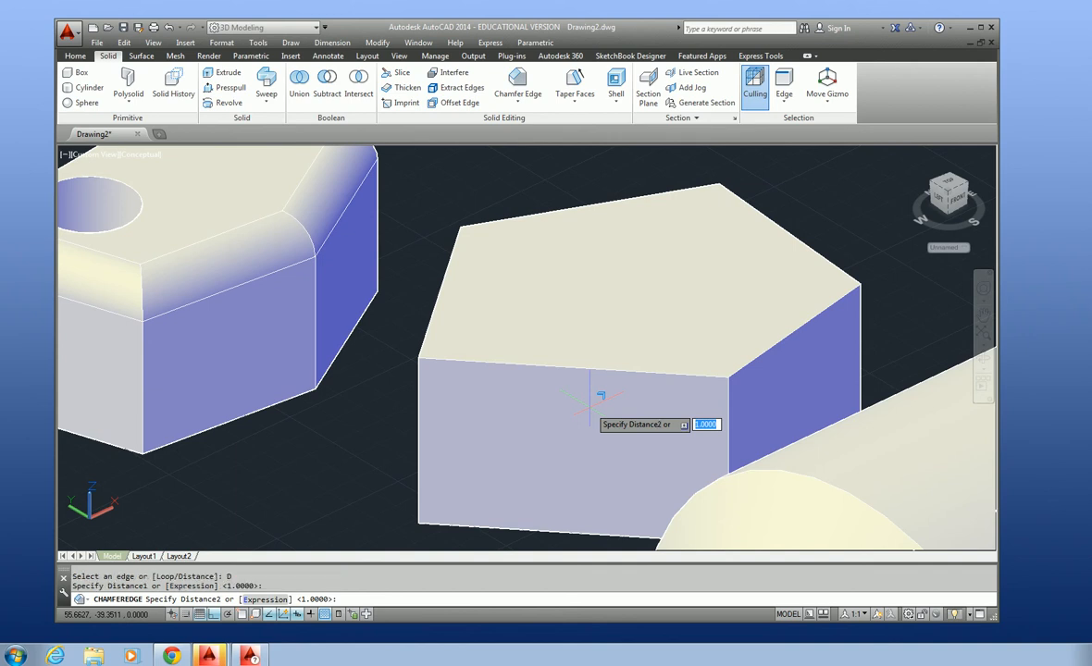
{"action": "type", "text": "2"}
{"action": "key", "text": "Return"}
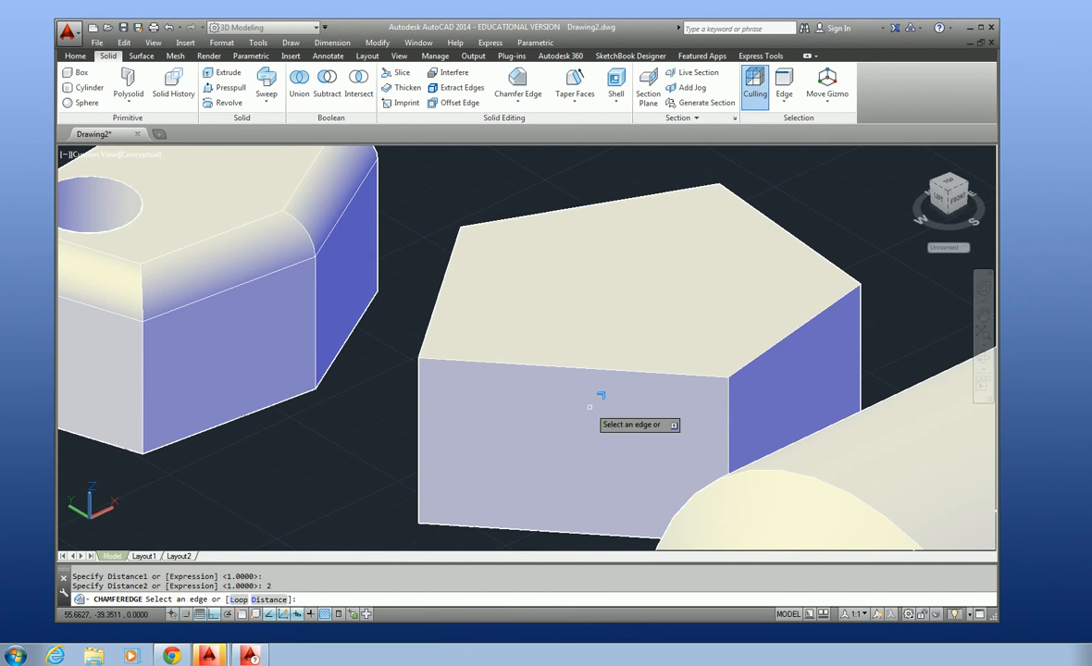
Step: Chamfer the two adjoining front top edges of the pentagonal solid
{"action": "left_click", "coordinate": [595, 361]}
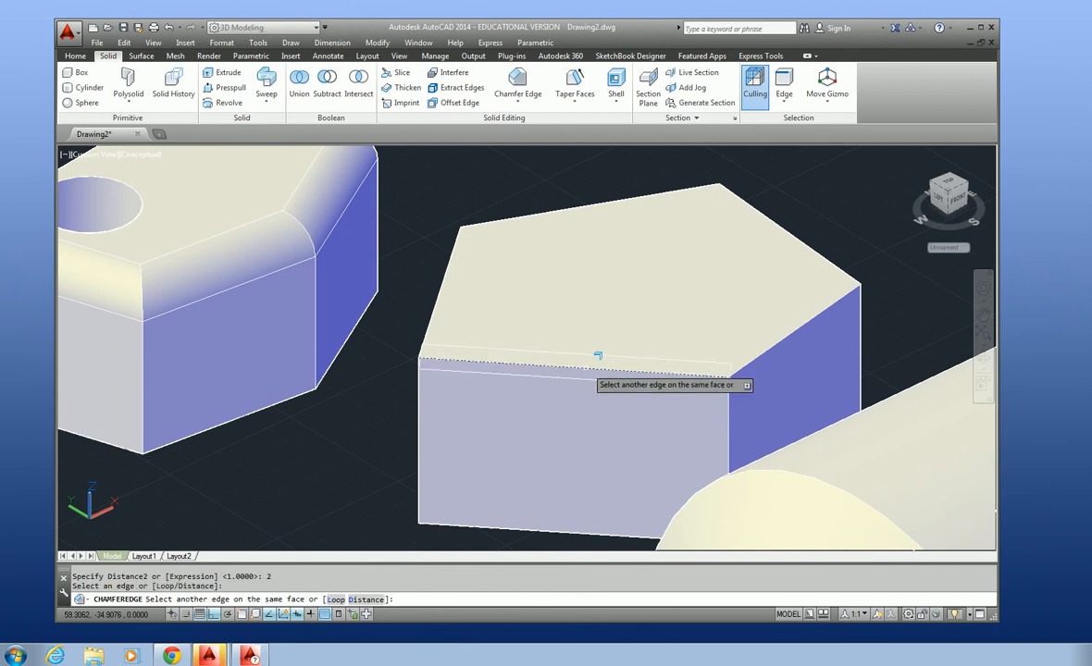
{"action": "left_click", "coordinate": [761, 353]}
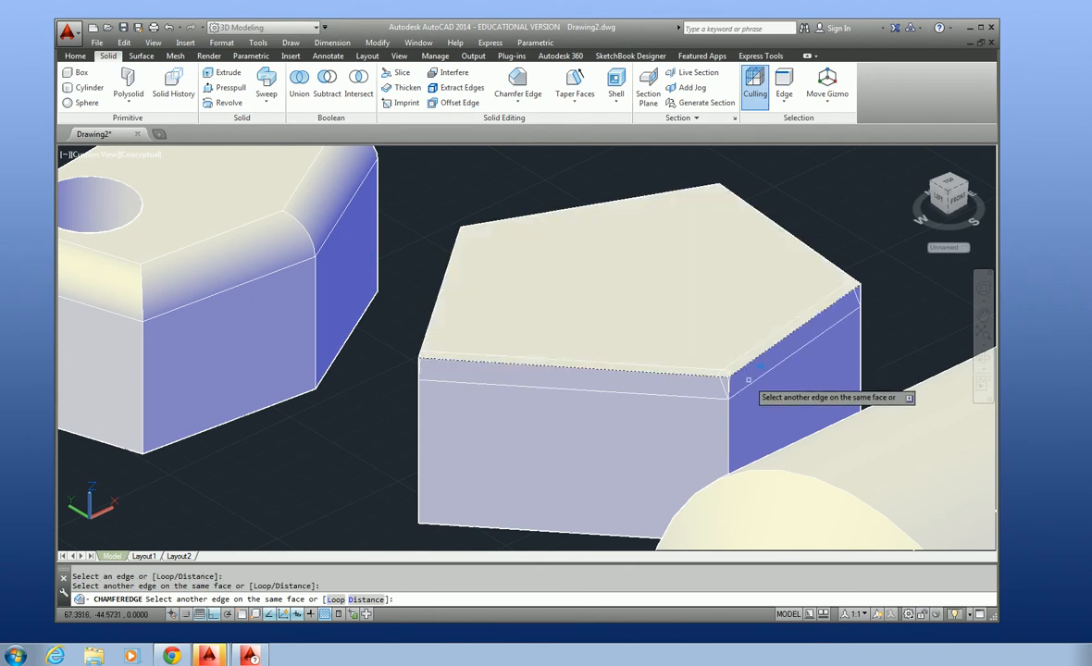
{"action": "key", "text": "Return"}
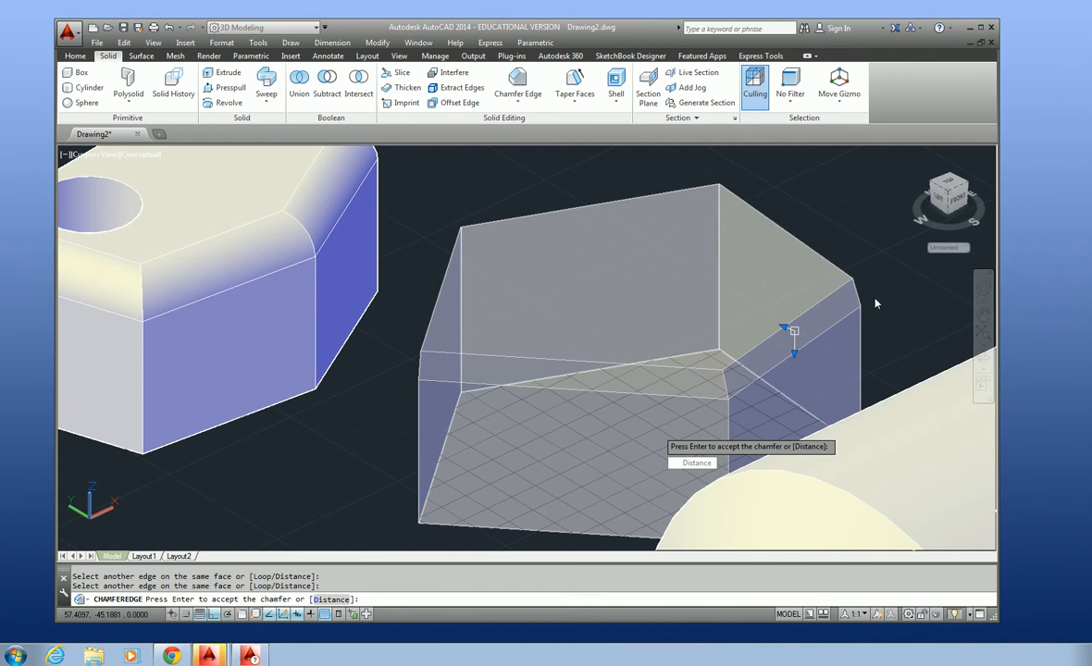
{"action": "key", "text": "Return"}
{"action": "scroll", "coordinate": [831, 335], "scroll_direction": "up", "scroll_amount": 4}
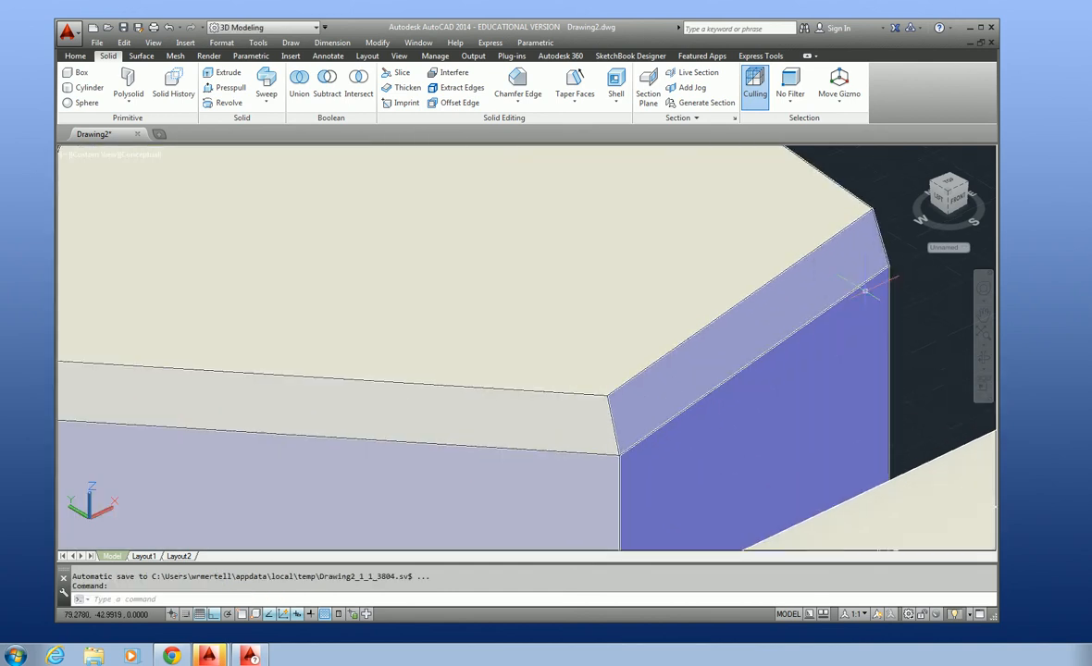
{"action": "scroll", "coordinate": [672, 410], "scroll_direction": "down", "scroll_amount": 5}
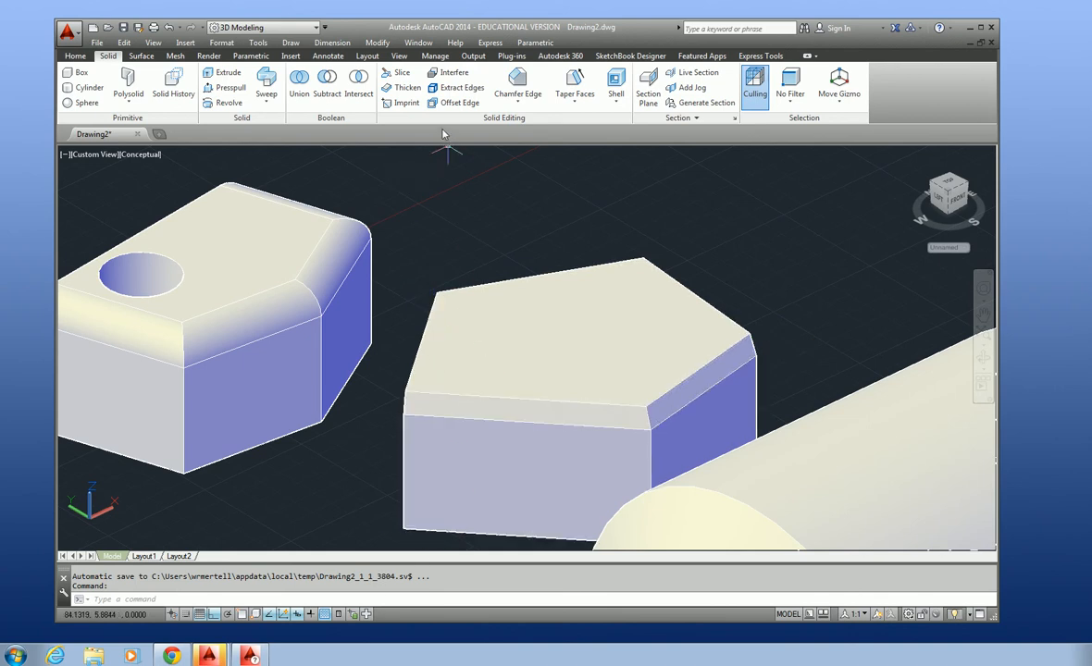
Step: Chamfer the pentagonal solid's left top edge with both distances set to 1
{"action": "left_click", "coordinate": [512, 93]}
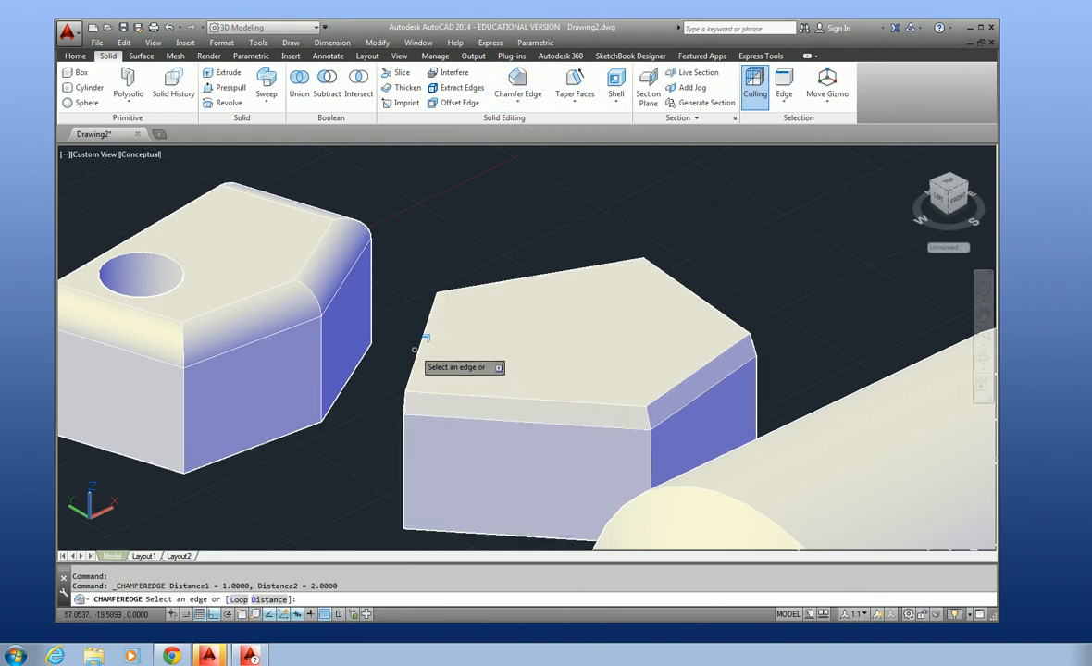
{"action": "left_click", "coordinate": [258, 600]}
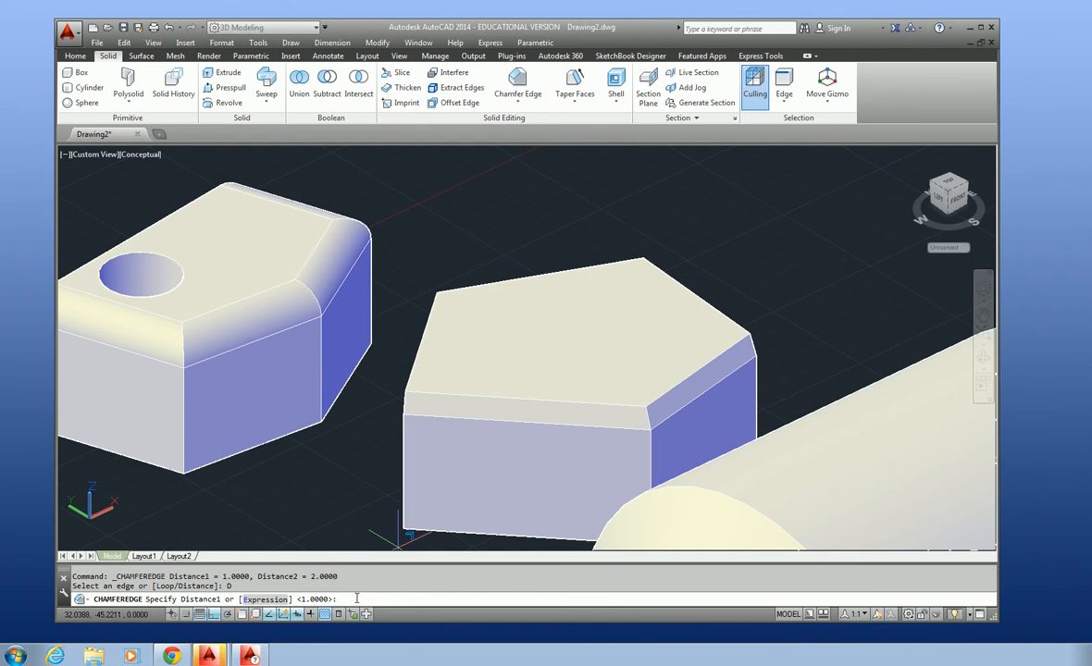
{"action": "type", "text": "1"}
{"action": "key", "text": "Return"}
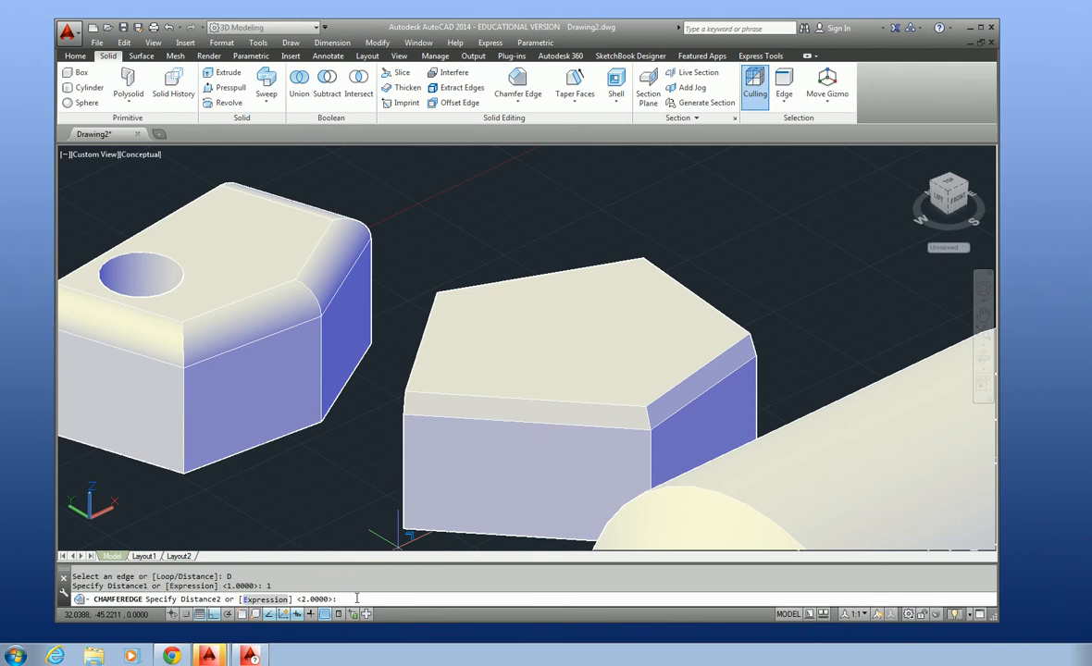
{"action": "key", "text": "Return"}
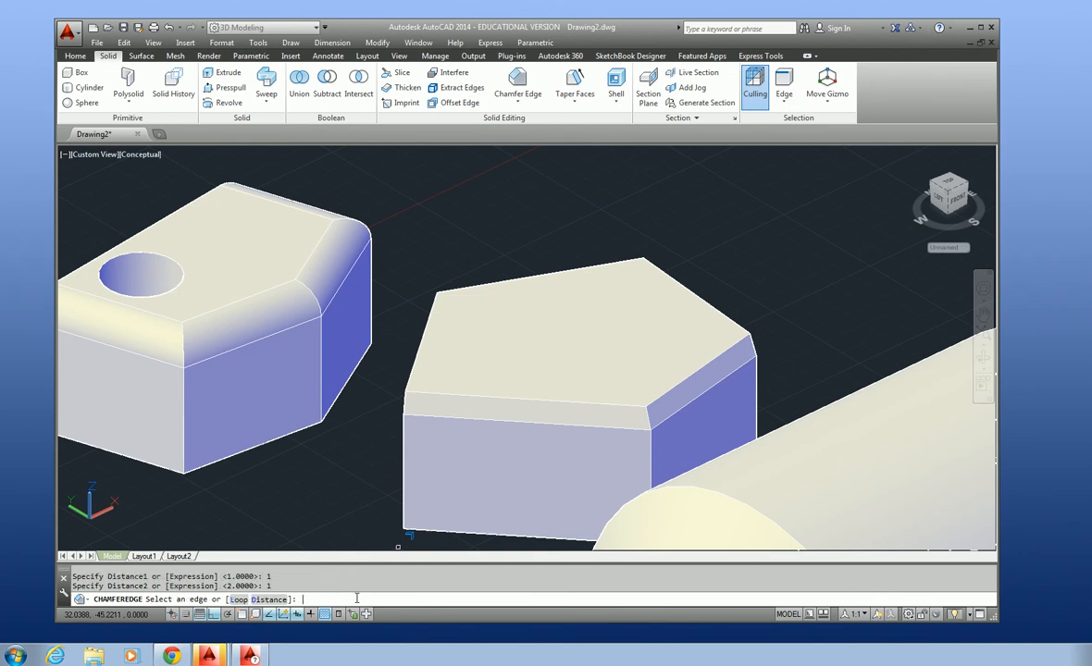
{"action": "left_click", "coordinate": [421, 365]}
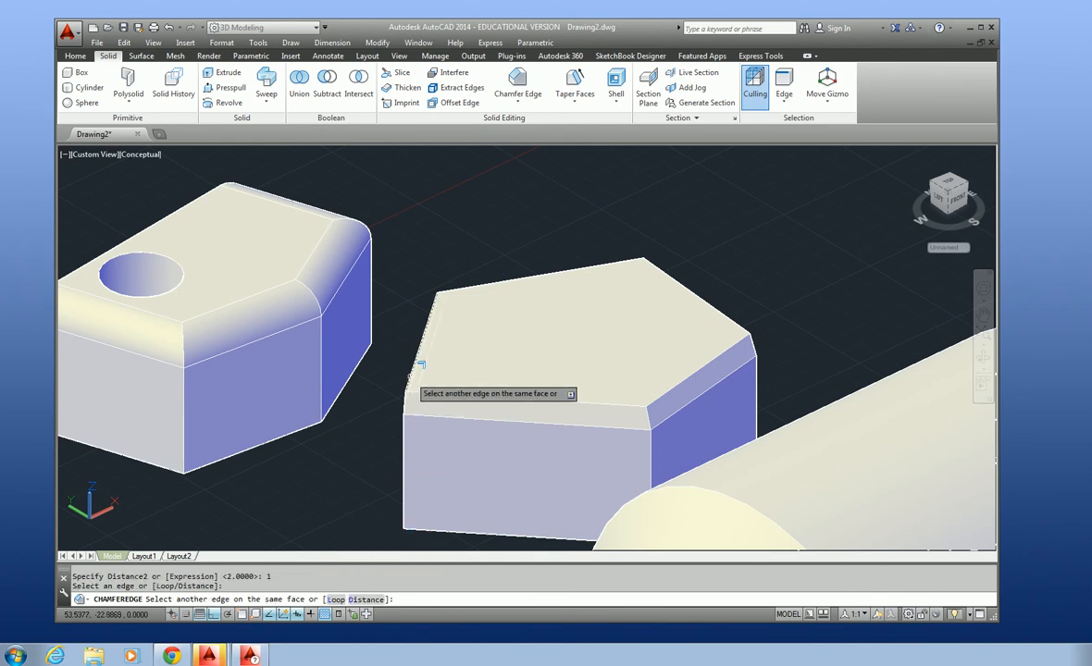
{"action": "left_click", "coordinate": [412, 381]}
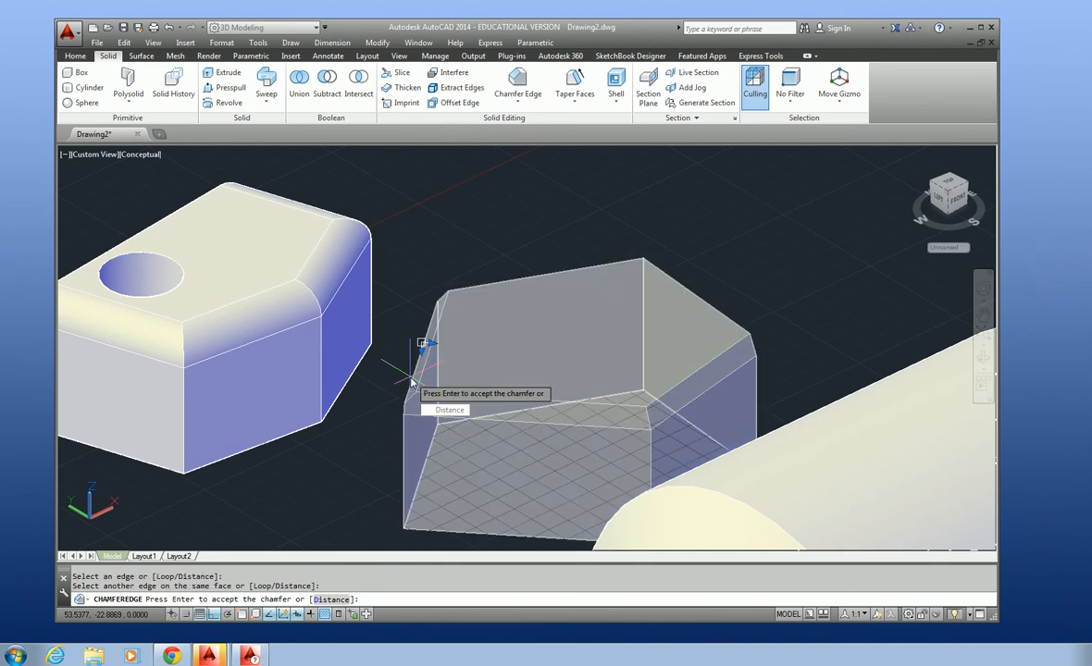
{"action": "key", "text": "Return"}
{"action": "scroll", "coordinate": [410, 373], "scroll_direction": "up", "scroll_amount": 5}
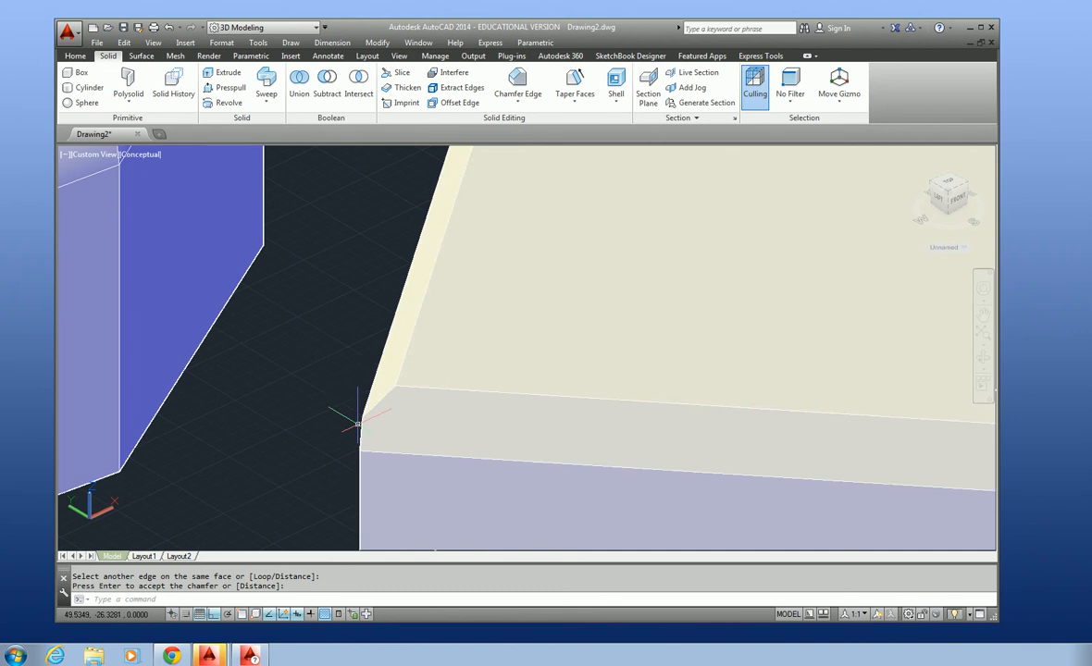
{"action": "scroll", "coordinate": [359, 417], "scroll_direction": "down", "scroll_amount": 5}
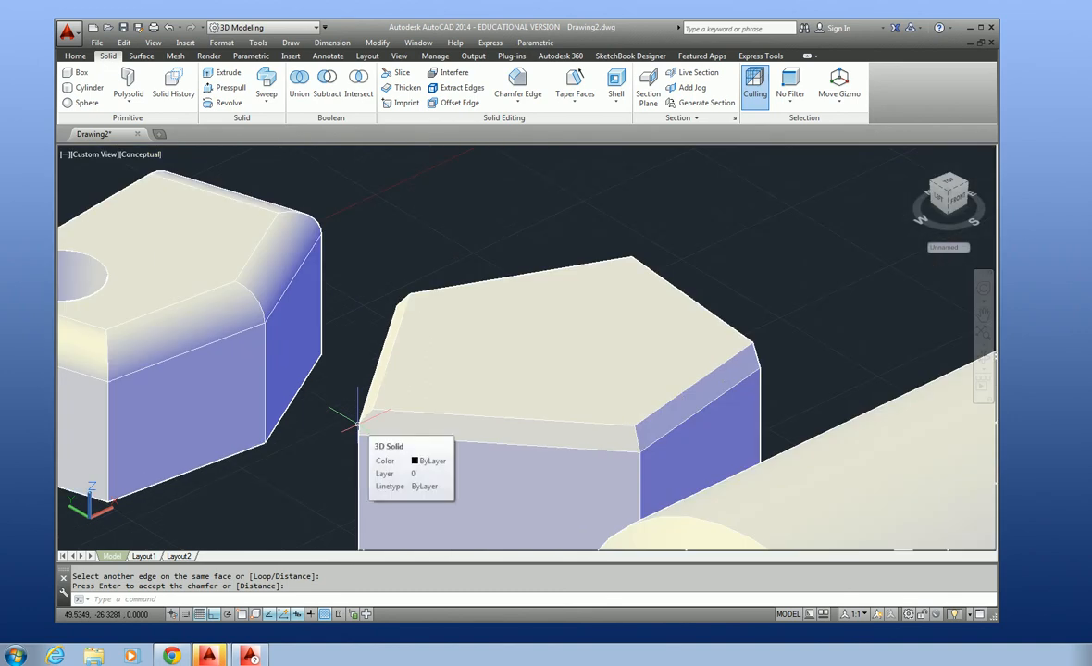
{"action": "scroll", "coordinate": [357, 424], "scroll_direction": "down", "scroll_amount": 5}
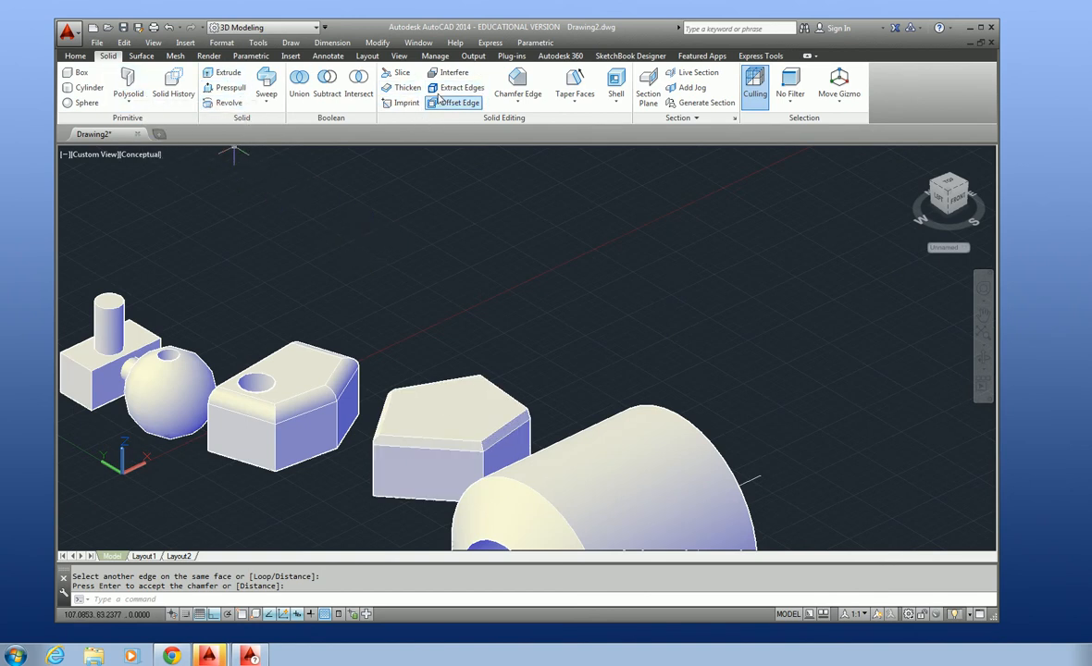
{"action": "scroll", "coordinate": [324, 463], "scroll_direction": "up", "scroll_amount": 2}
{"action": "scroll", "coordinate": [323, 466], "scroll_direction": "down", "scroll_amount": 4}
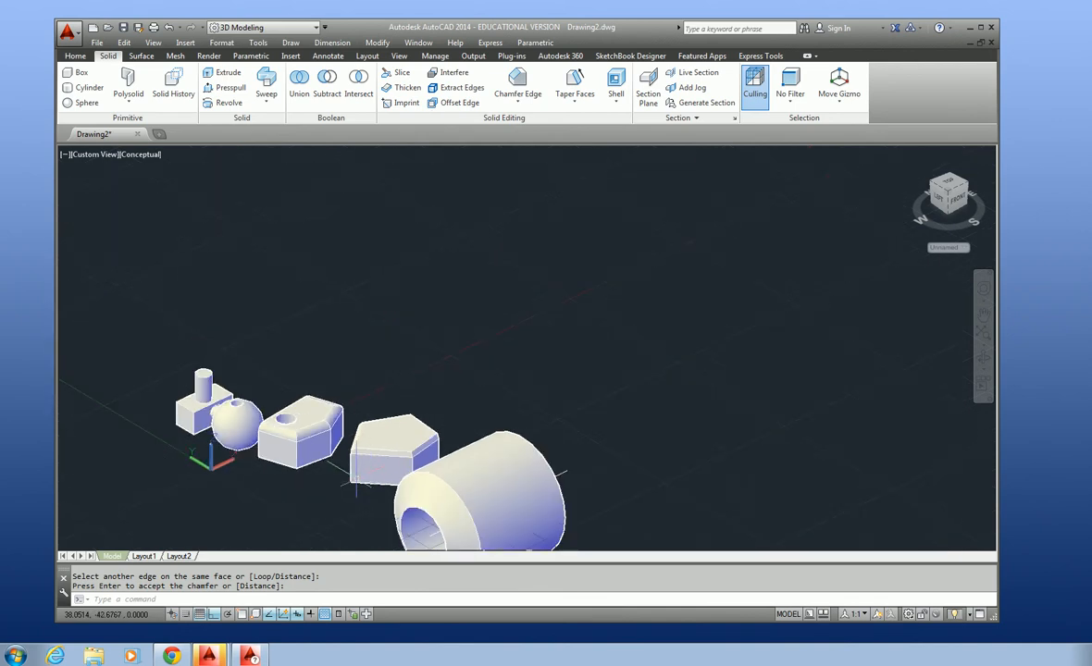
Step: Try to shell the pentagonal solid with an offset distance of 1, removing its top face and a rear side face
{"action": "scroll", "coordinate": [352, 435], "scroll_direction": "up", "scroll_amount": 3}
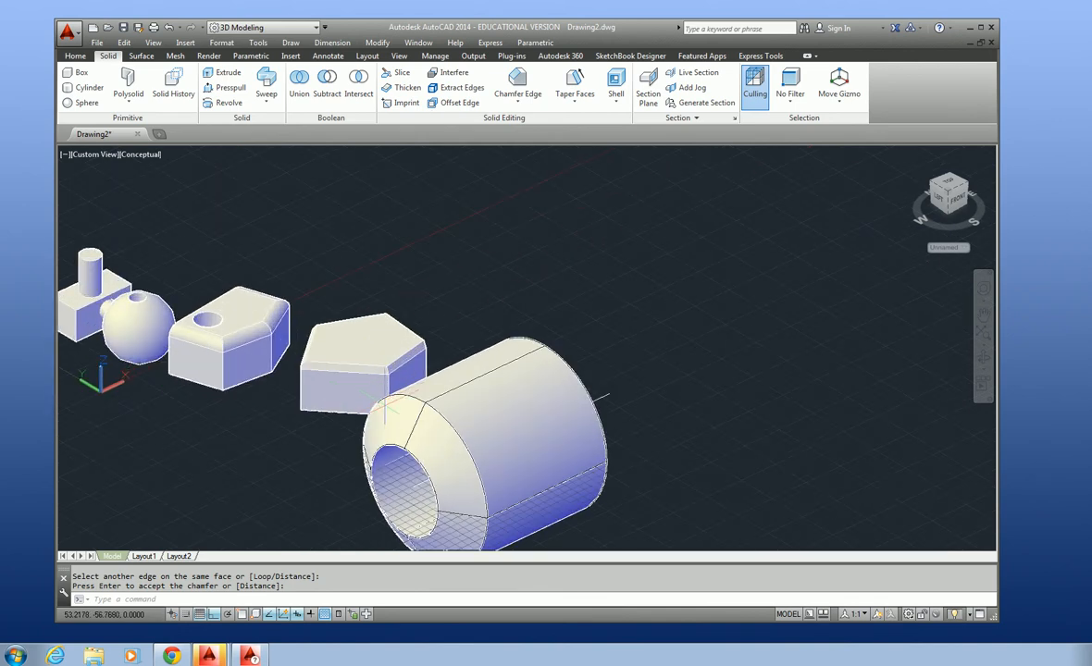
{"action": "scroll", "coordinate": [372, 351], "scroll_direction": "up", "scroll_amount": 2}
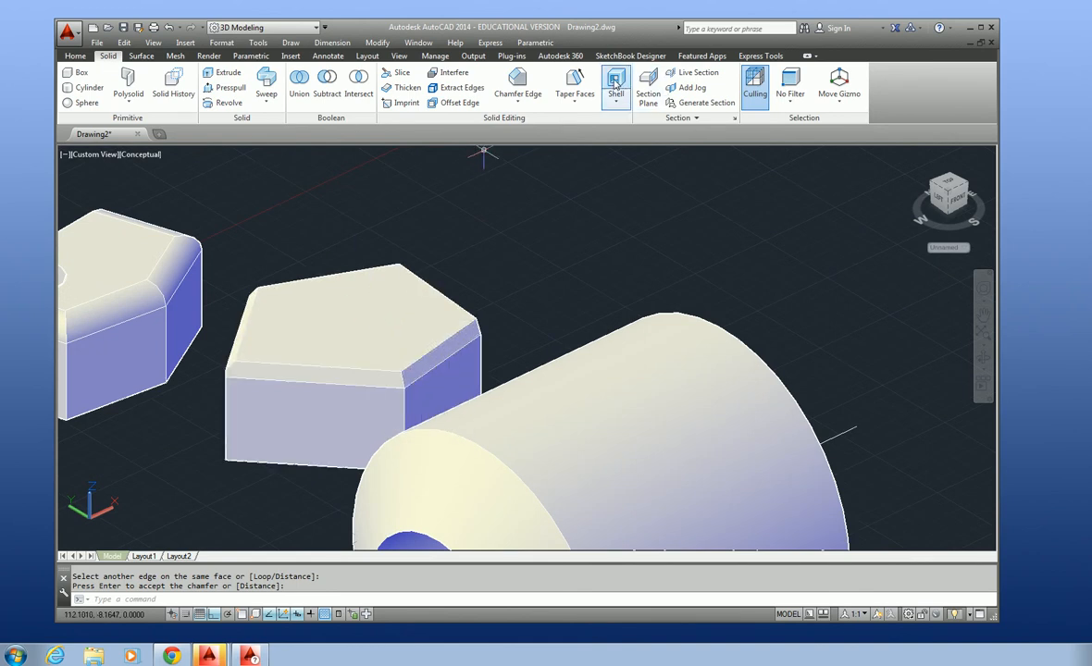
{"action": "left_click", "coordinate": [615, 84]}
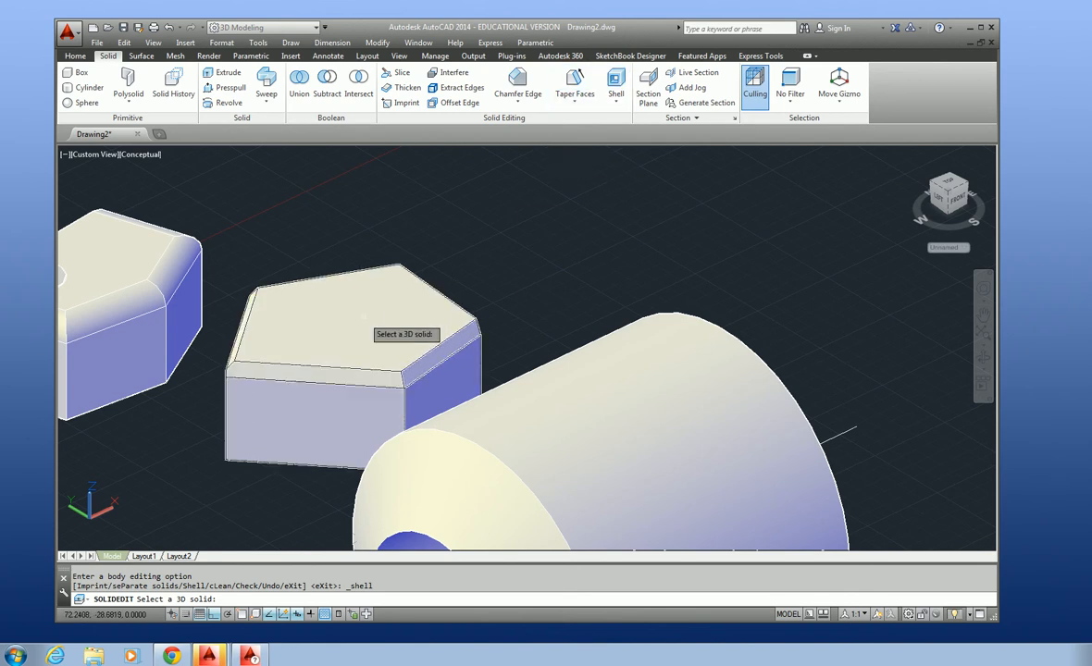
{"action": "left_click", "coordinate": [344, 341]}
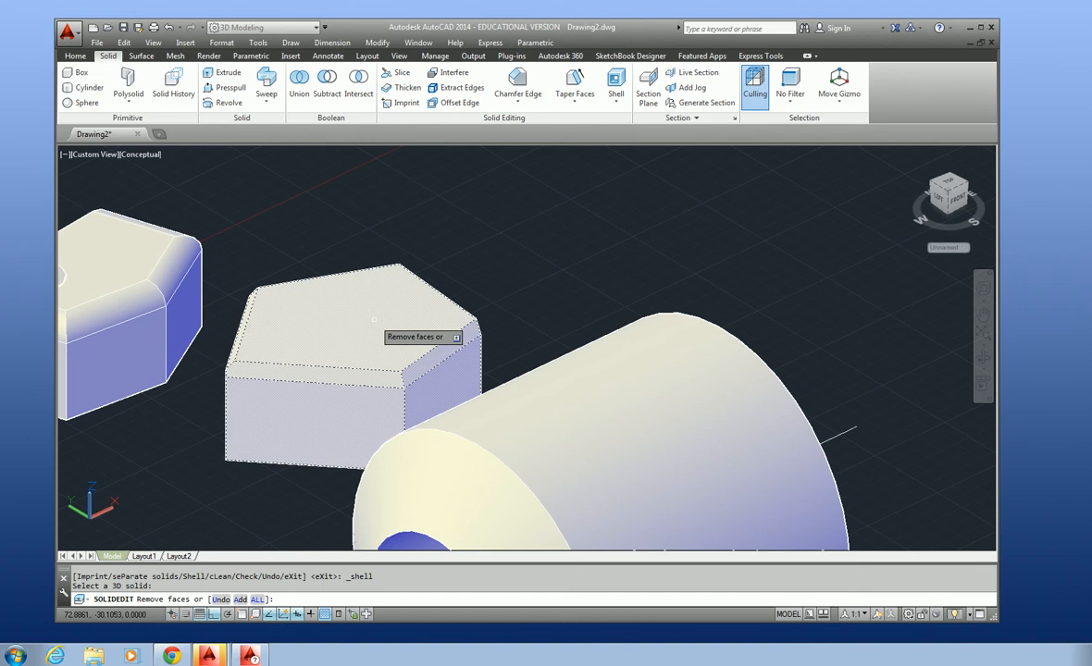
{"action": "left_click", "coordinate": [374, 319]}
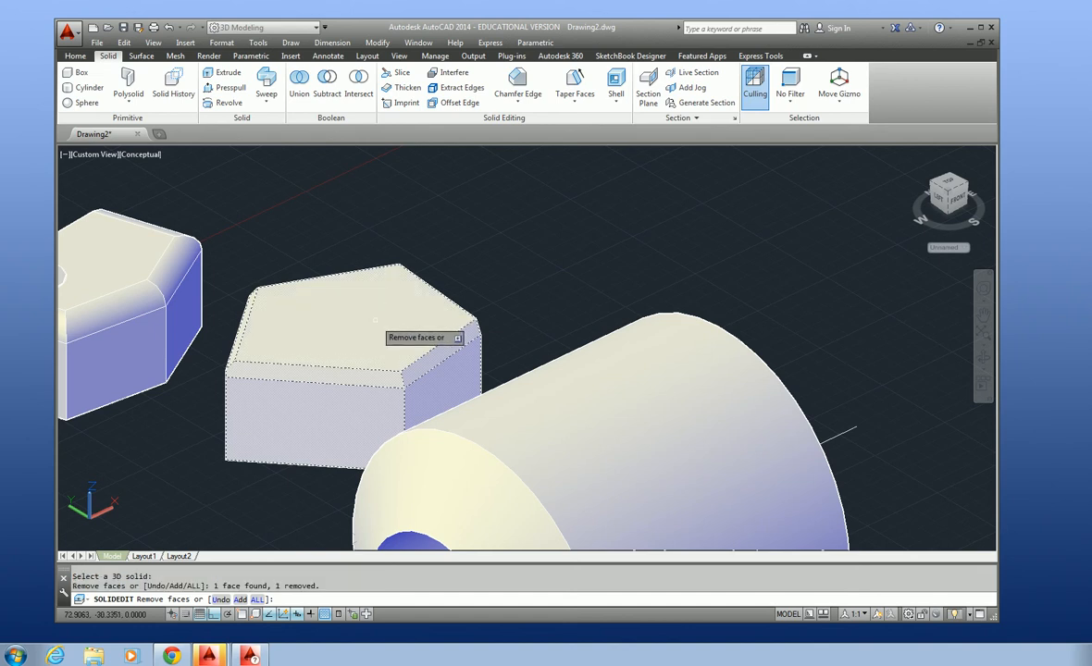
{"action": "left_click", "coordinate": [375, 320]}
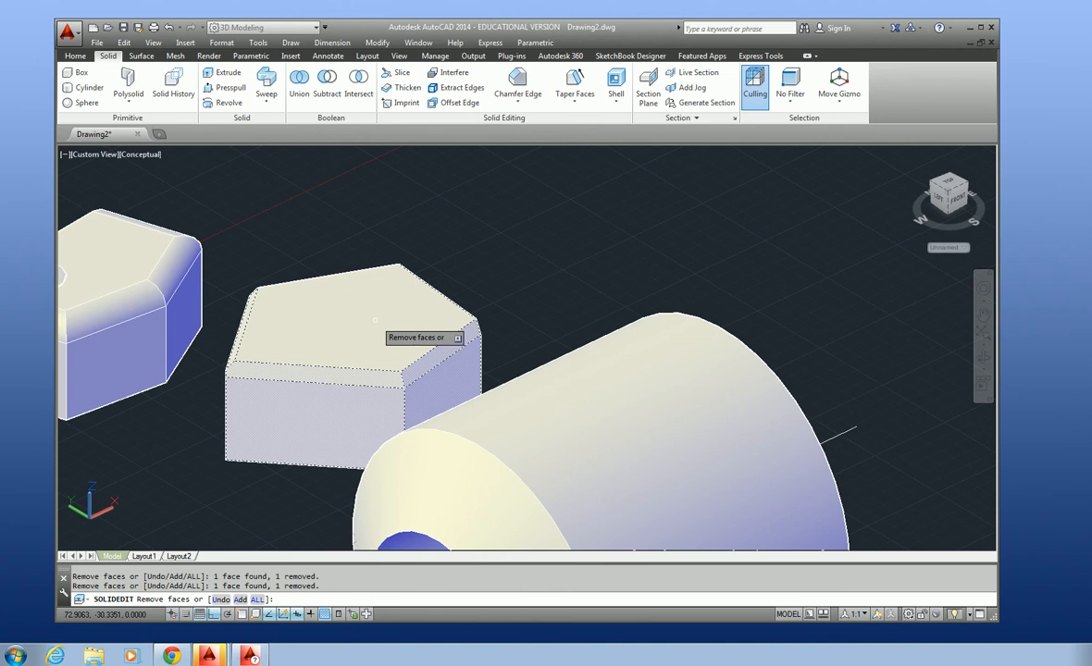
{"action": "right_click", "coordinate": [374, 319]}
{"action": "left_click", "coordinate": [391, 327]}
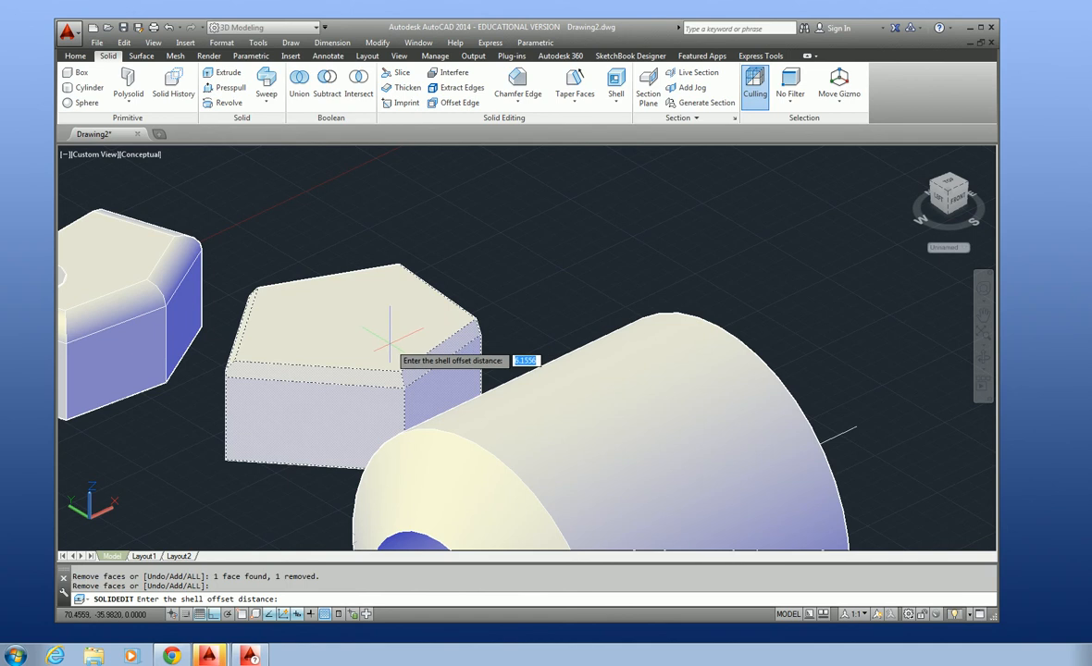
{"action": "type", "text": "1"}
{"action": "key", "text": "Return"}
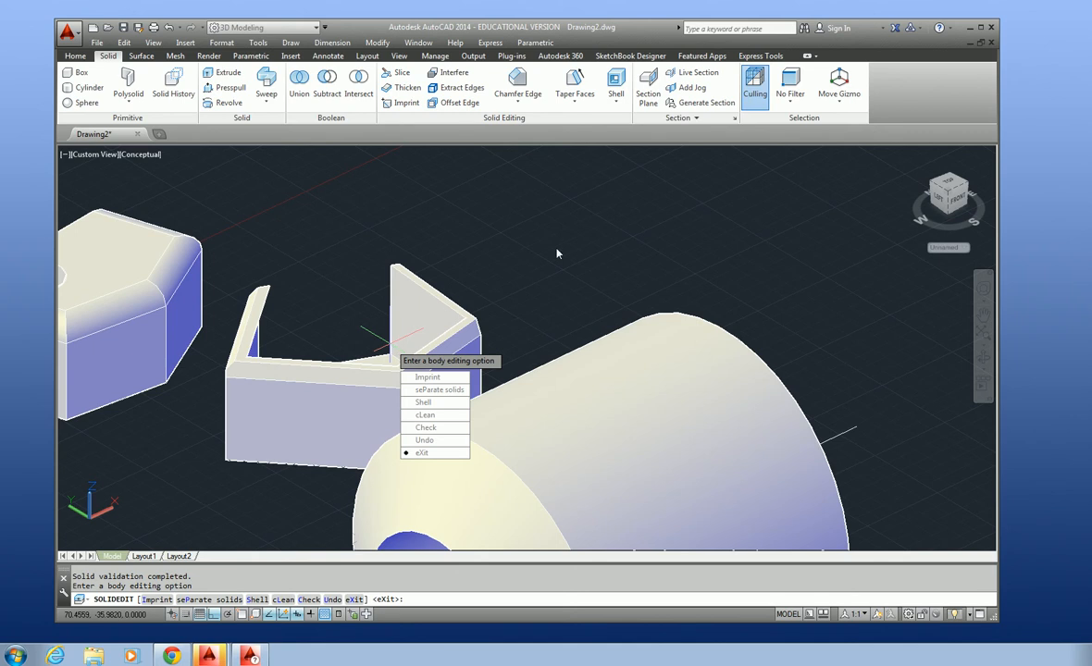
{"action": "key", "text": "Return"}
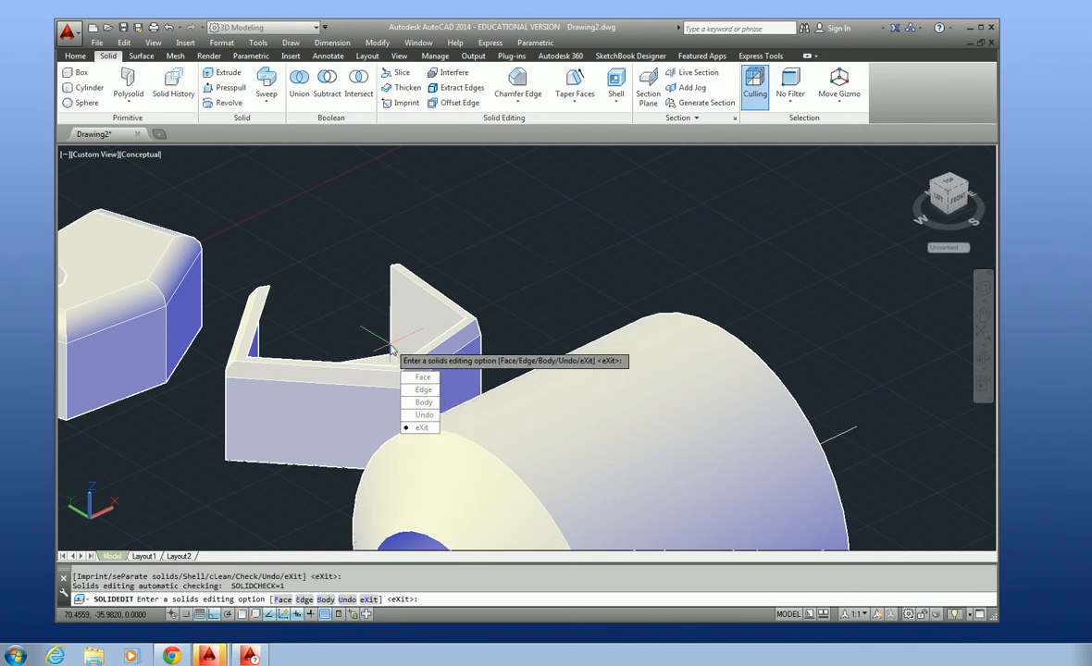
{"action": "key", "text": "Return"}
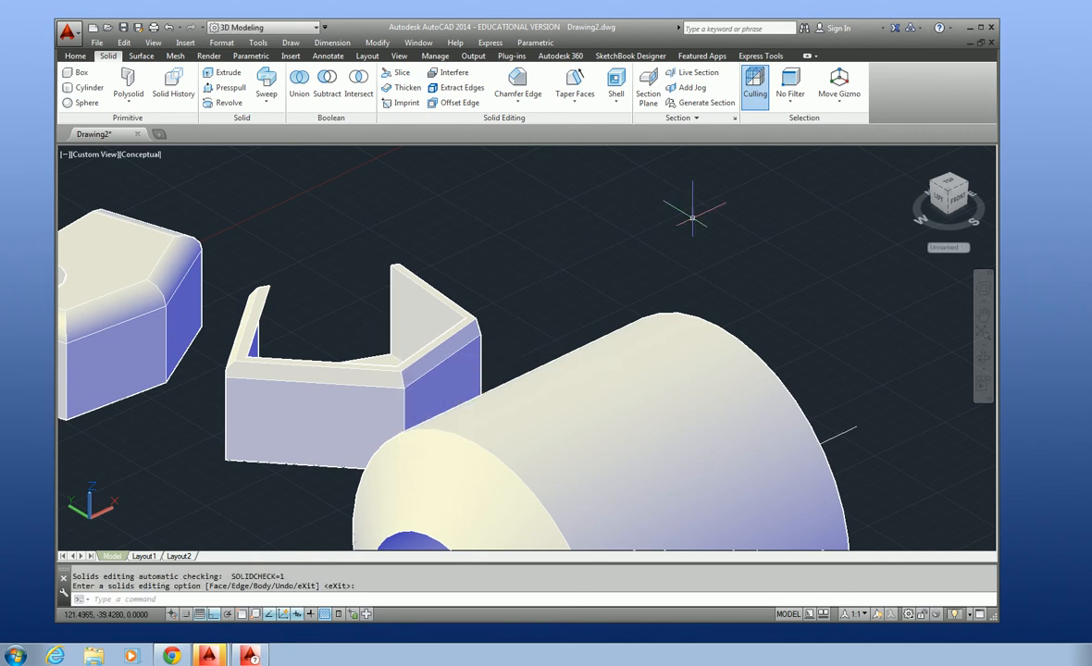
Step: Inspect the shelled pentagonal solid from the other side and undo the shell
{"action": "left_click", "coordinate": [982, 357]}
{"action": "left_click_drag", "start_coordinate": [677, 297], "coordinate": [468, 301]}
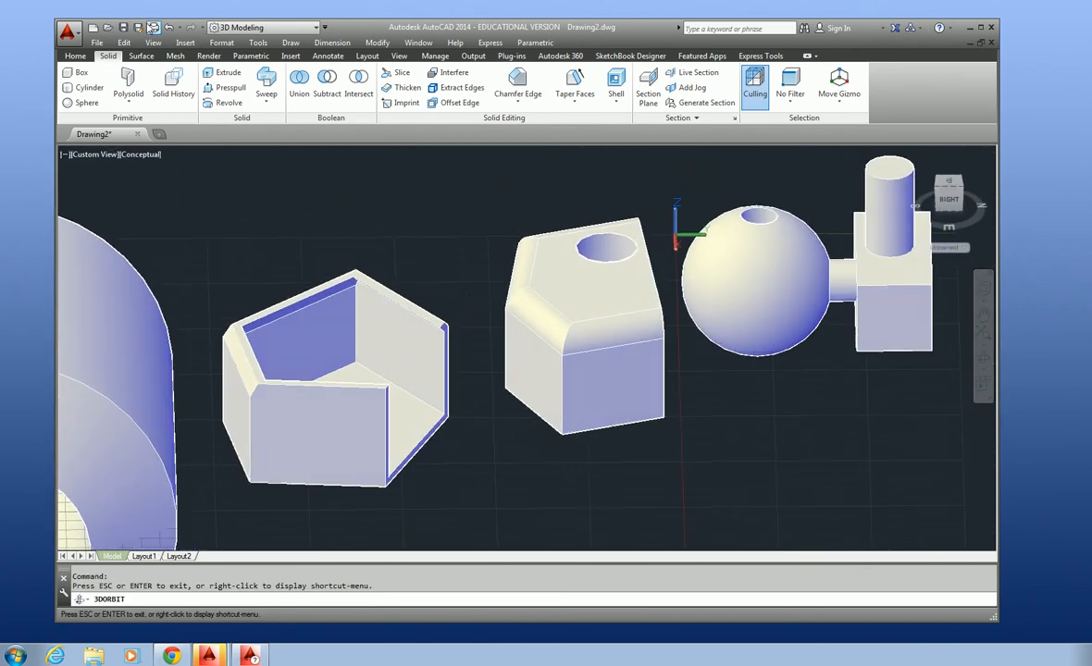
{"action": "left_click", "coordinate": [168, 28]}
{"action": "left_click", "coordinate": [168, 28]}
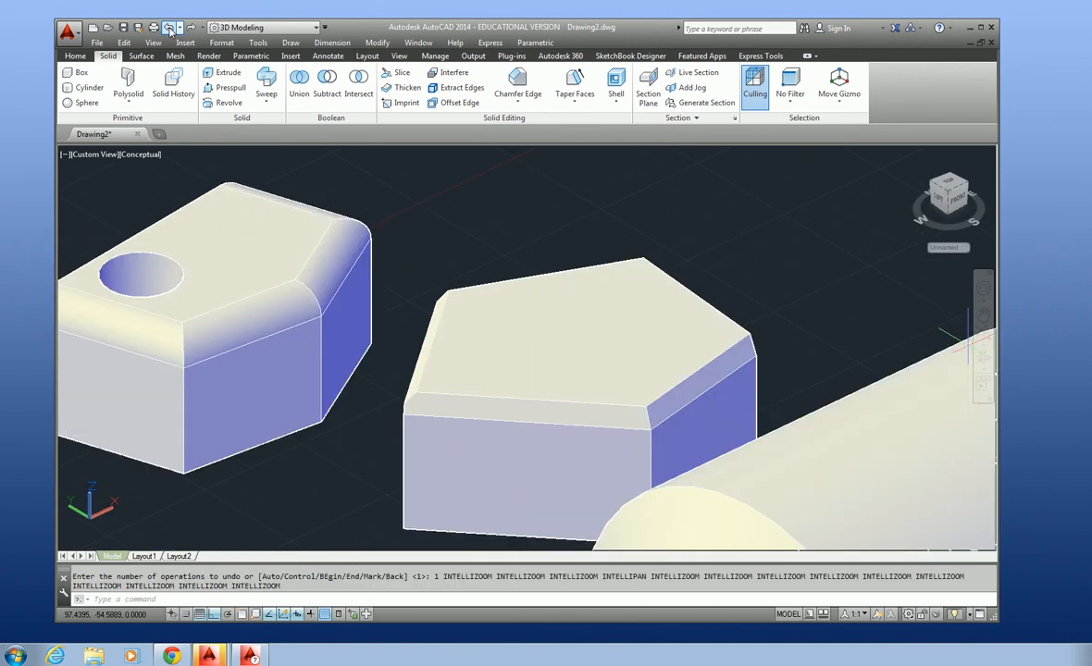
{"action": "right_click", "coordinate": [505, 266]}
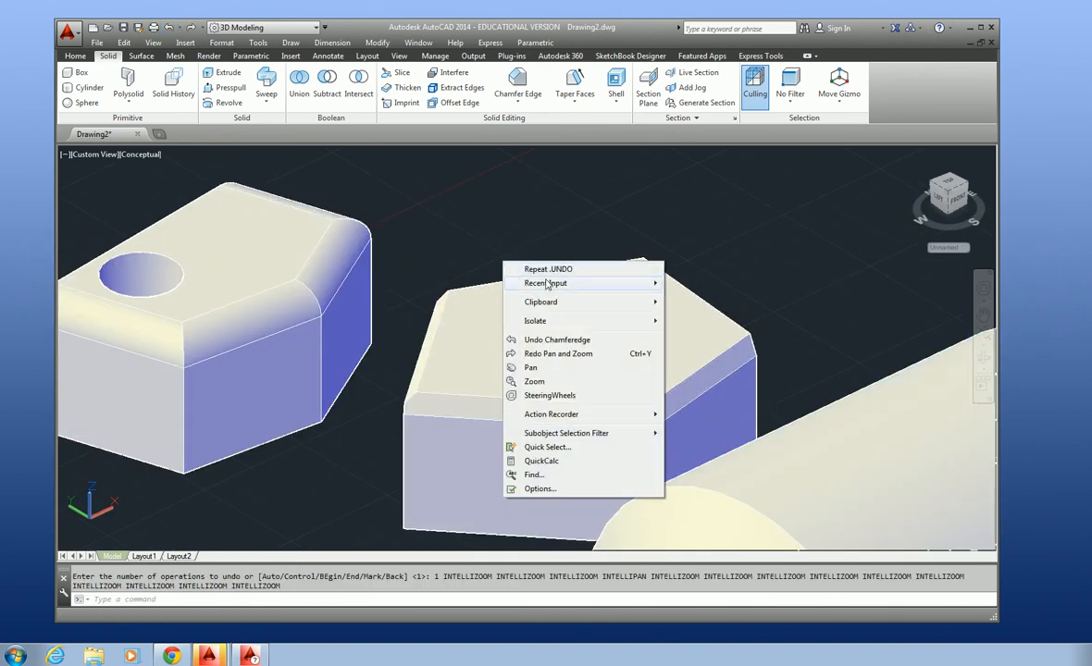
{"action": "mouse_move", "coordinate": [542, 283]}
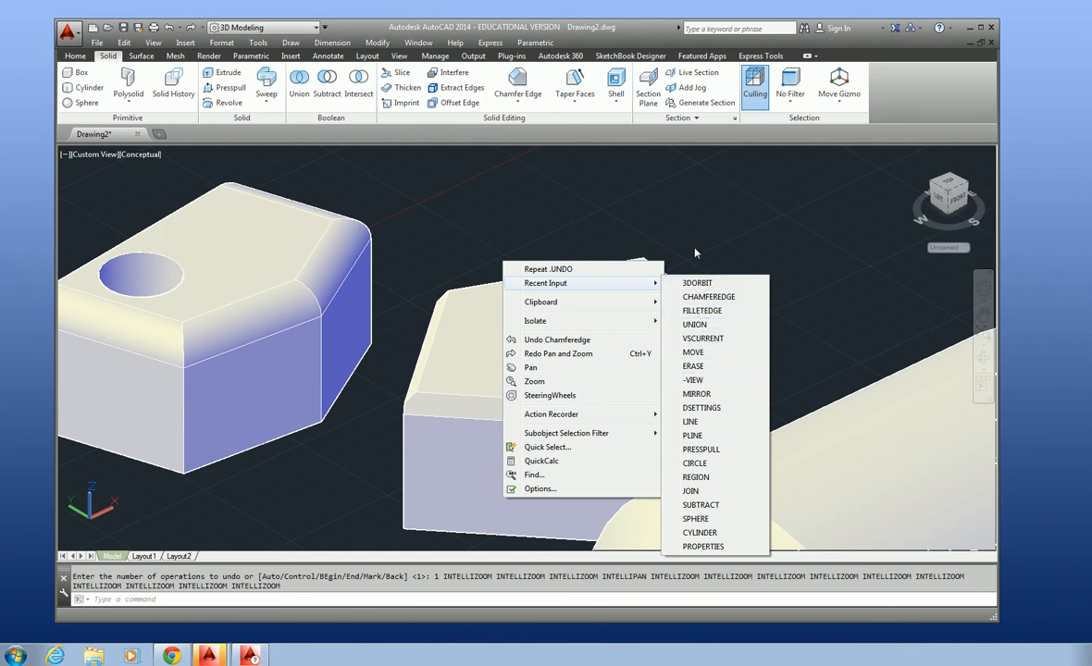
{"action": "left_click", "coordinate": [679, 187]}
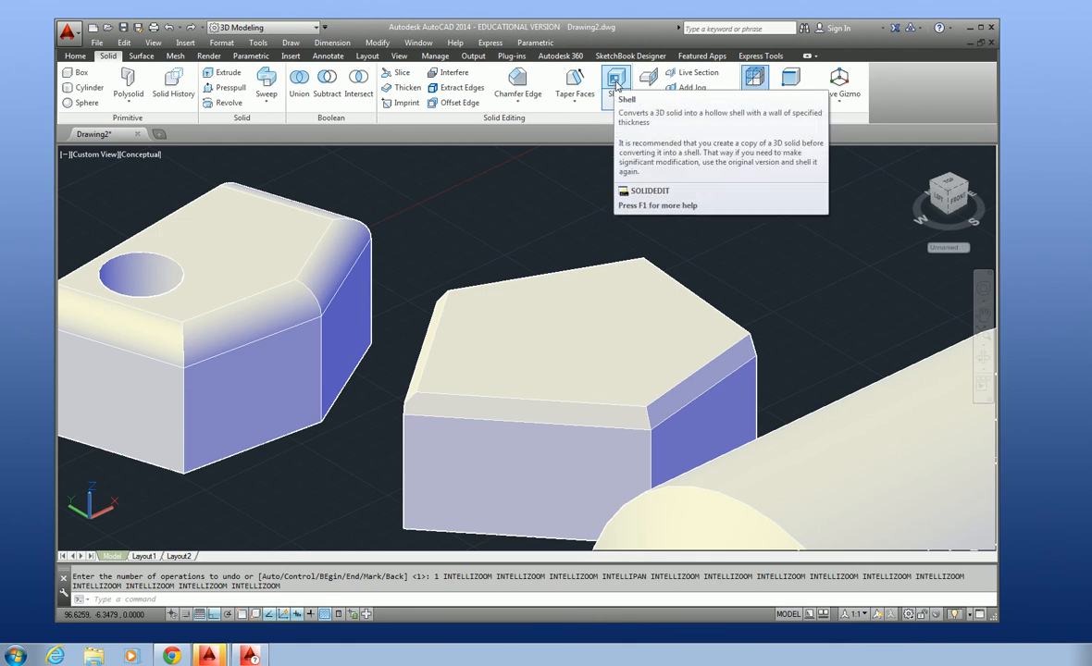
Step: Shell the pentagonal solid with an offset distance of 1, removing only its top face
{"action": "left_click", "coordinate": [616, 82]}
{"action": "left_click", "coordinate": [567, 345]}
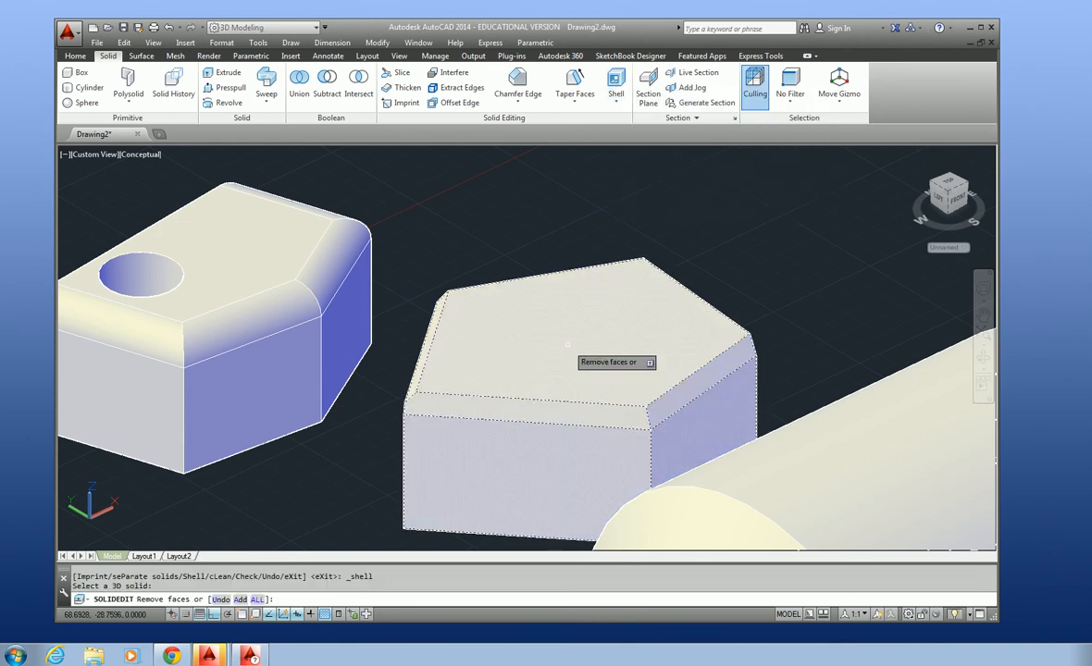
{"action": "left_click", "coordinate": [568, 344]}
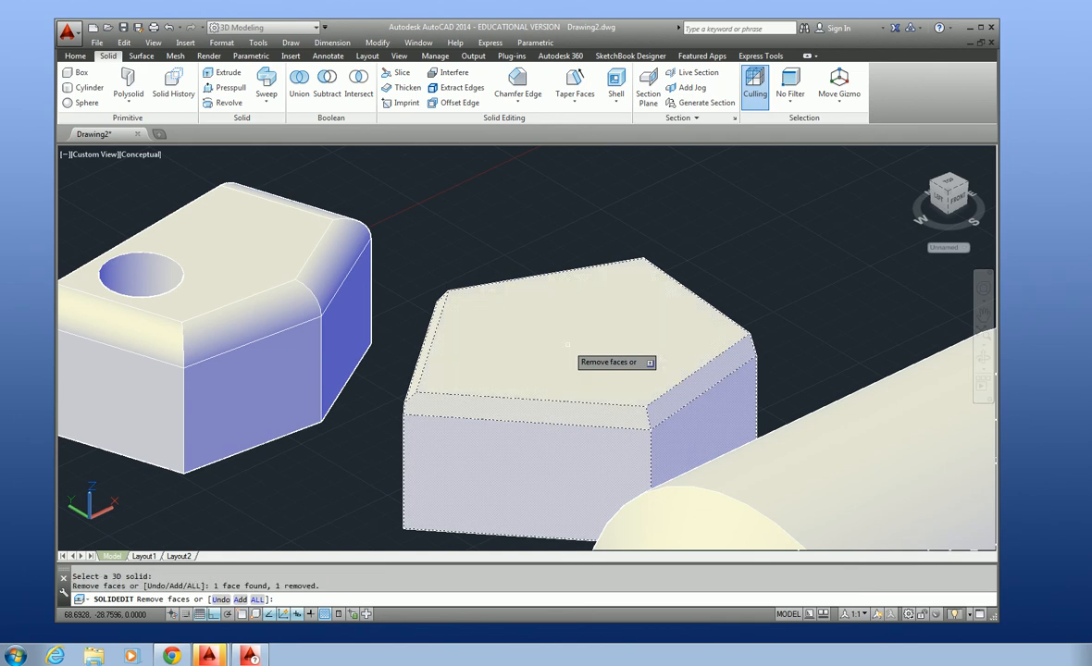
{"action": "right_click", "coordinate": [567, 344]}
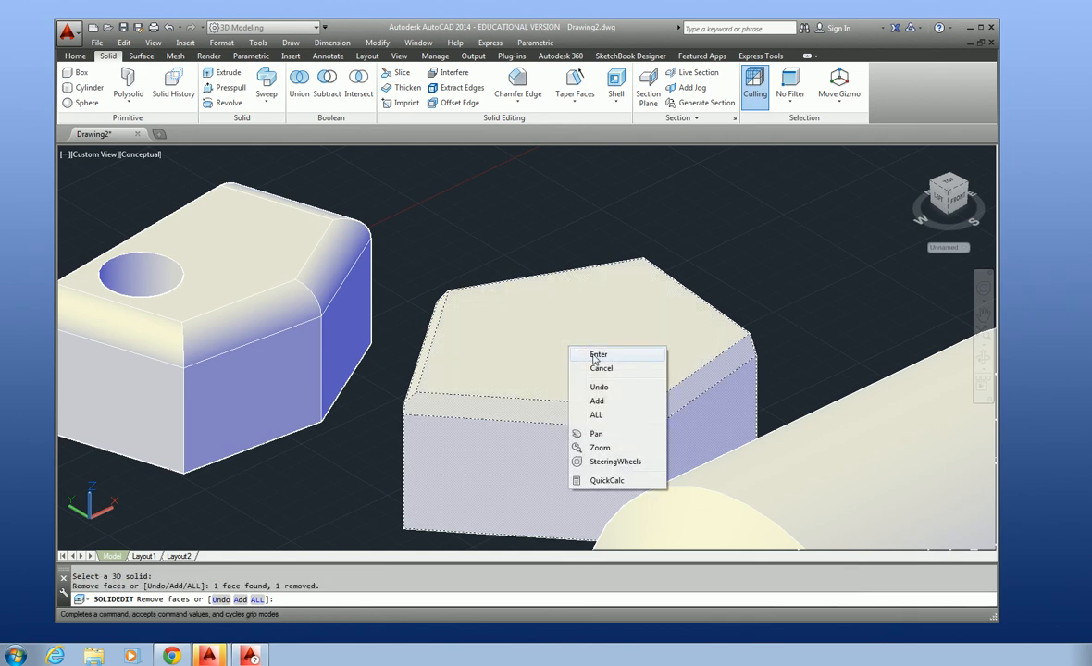
{"action": "left_click", "coordinate": [573, 354]}
{"action": "type", "text": "1"}
{"action": "key", "text": "Return"}
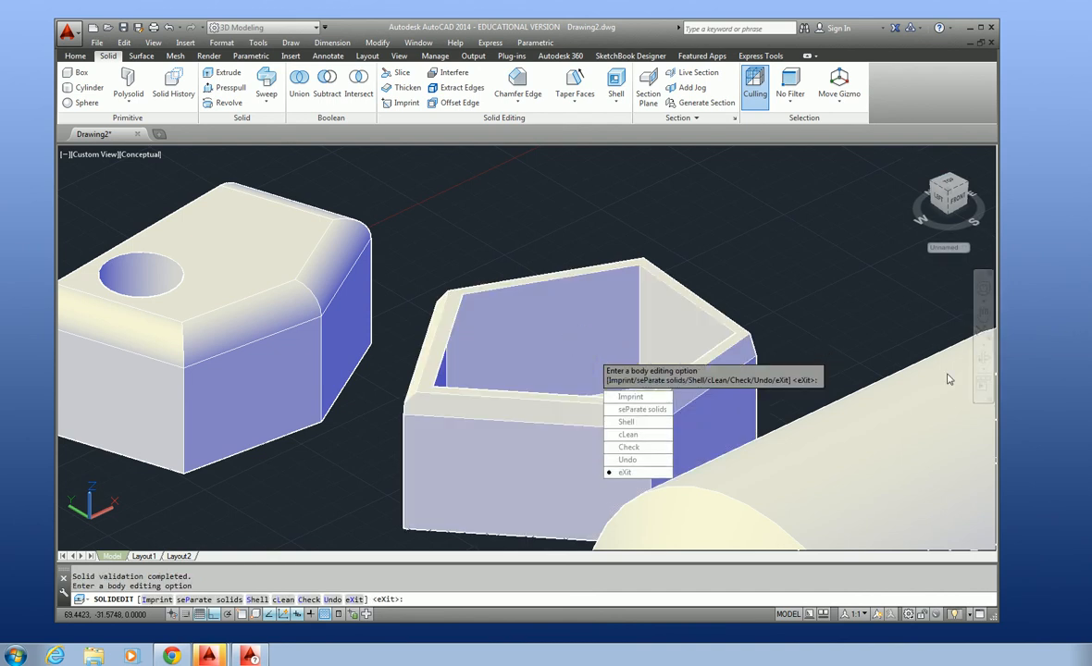
Step: Draw a small circle on the inner face of the hollow pentagonal solid's right rear wall
{"action": "middle_click_drag", "start_coordinate": [785, 260], "coordinate": [680, 246], "text": "shift"}
{"action": "scroll", "coordinate": [643, 328], "scroll_direction": "up", "scroll_amount": 2}
{"action": "scroll", "coordinate": [627, 344], "scroll_direction": "down", "scroll_amount": 4}
{"action": "middle_click_drag", "start_coordinate": [627, 345], "coordinate": [476, 459], "text": "shift"}
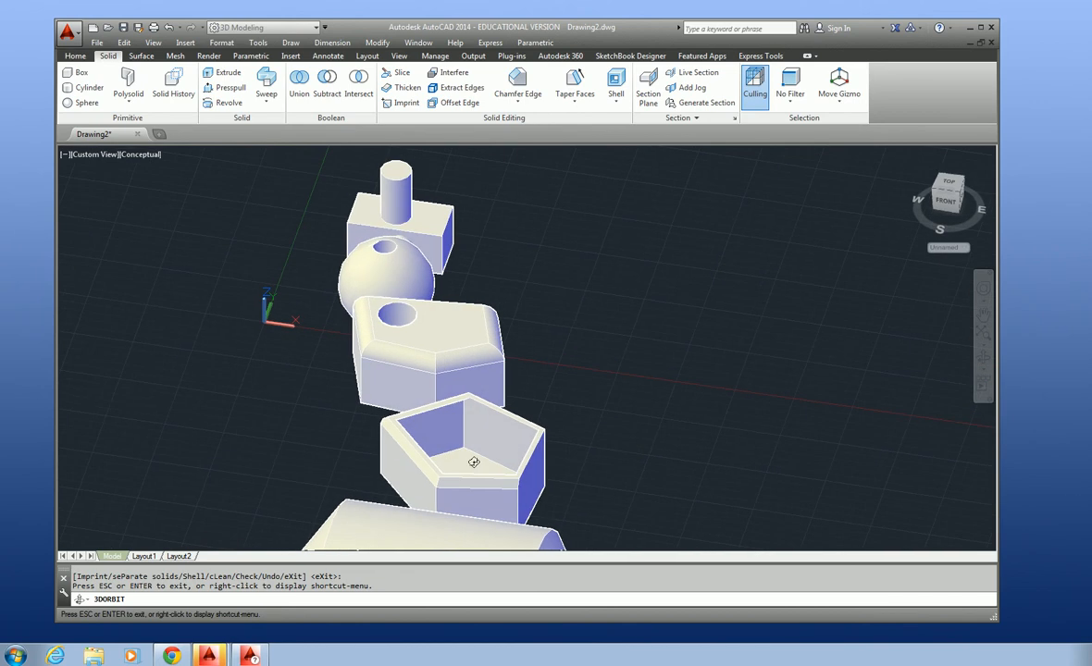
{"action": "scroll", "coordinate": [473, 460], "scroll_direction": "up", "scroll_amount": 6}
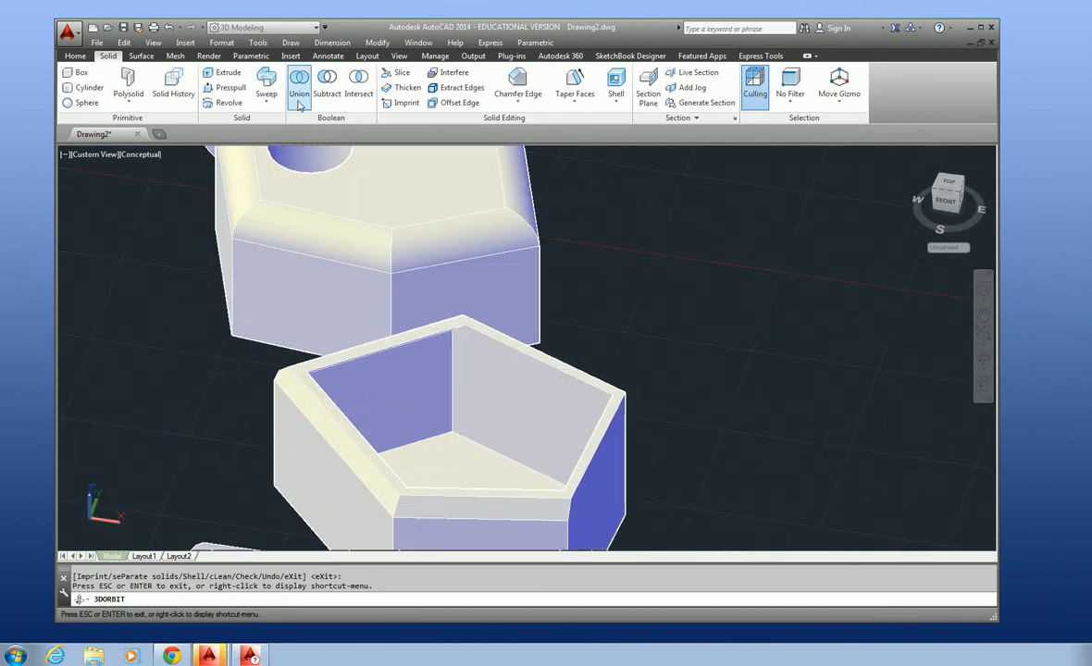
{"action": "left_click", "coordinate": [75, 56]}
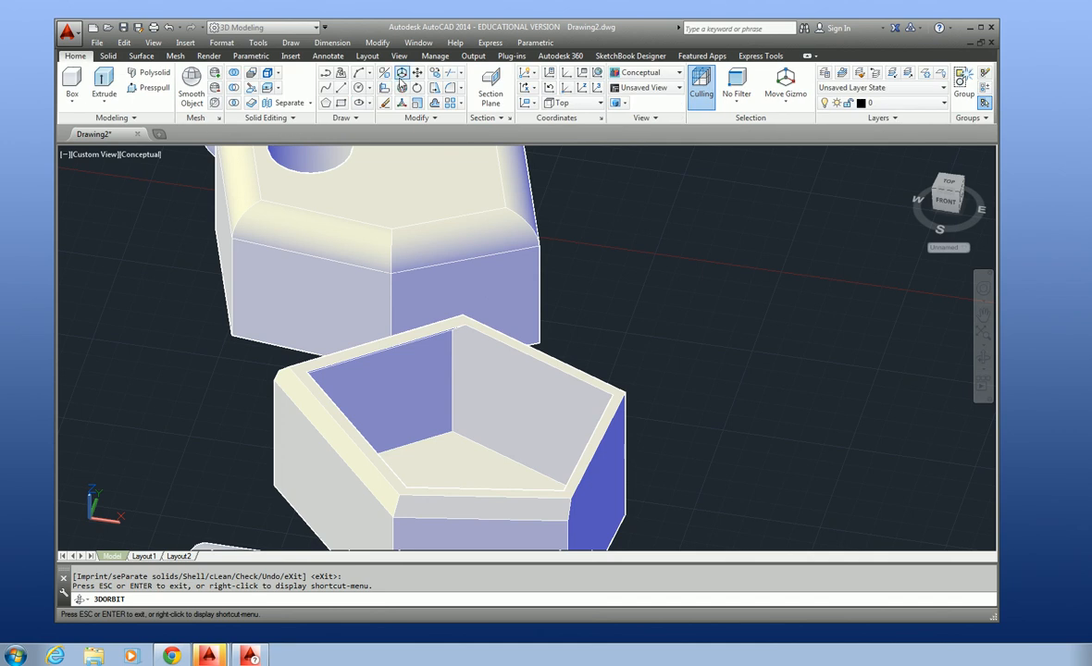
{"action": "left_click", "coordinate": [327, 77]}
{"action": "left_click", "coordinate": [523, 398]}
{"action": "left_click", "coordinate": [529, 380]}
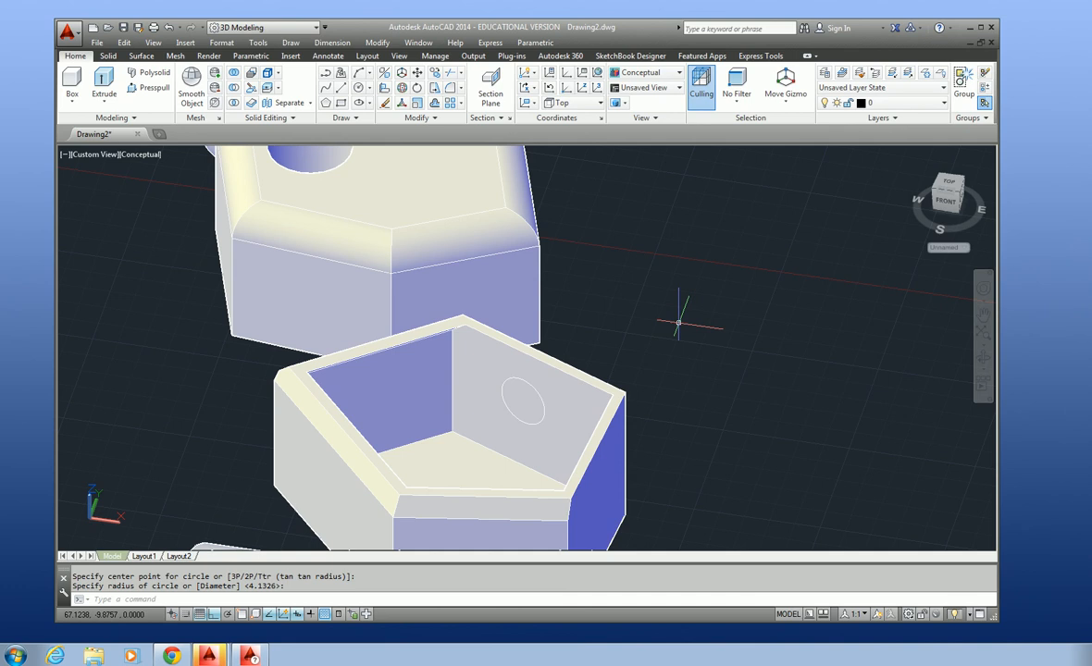
Step: Presspull the circle through the wall to cut a round hole and check the hole from outside
{"action": "left_click", "coordinate": [148, 87]}
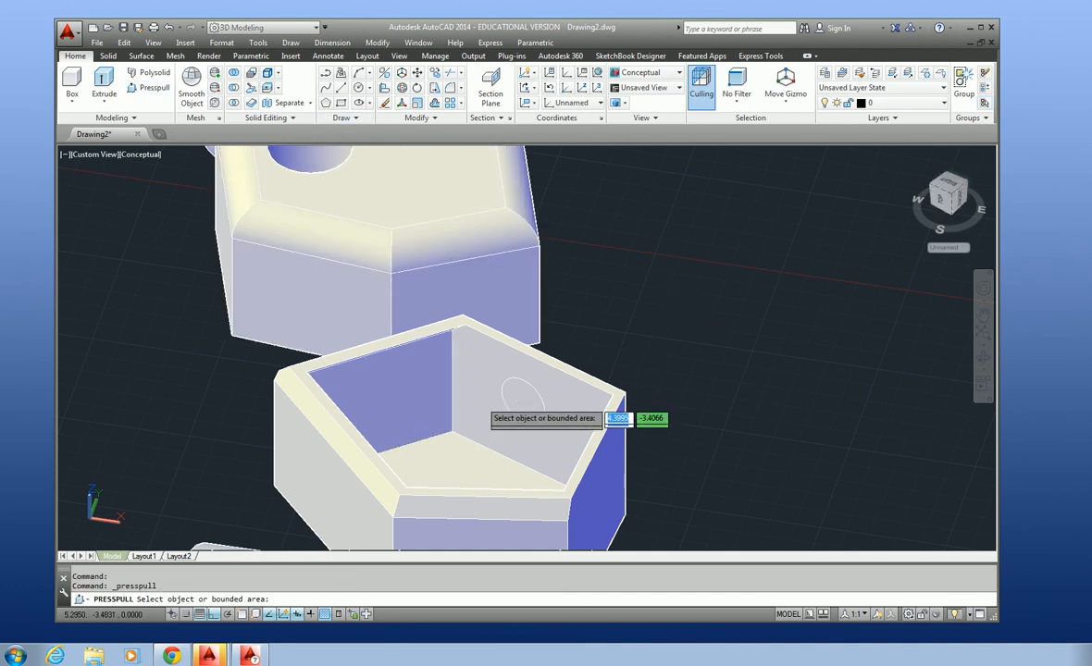
{"action": "left_click", "coordinate": [521, 405]}
{"action": "left_click", "coordinate": [519, 366]}
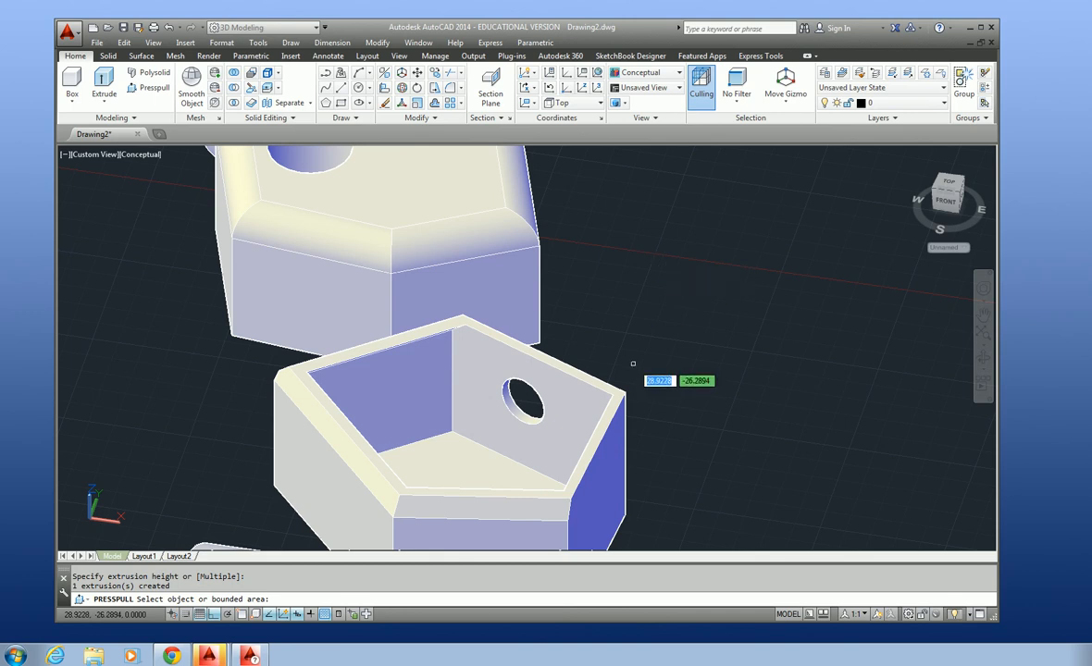
{"action": "scroll", "coordinate": [647, 366], "scroll_direction": "down", "scroll_amount": 5}
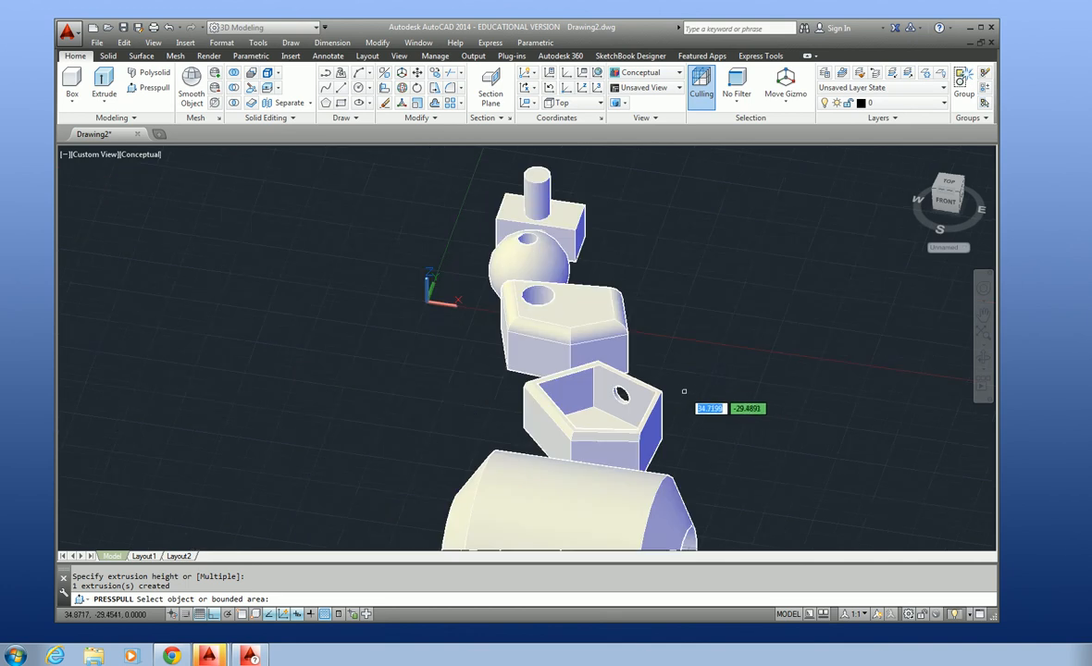
{"action": "left_click", "coordinate": [983, 359]}
{"action": "left_click_drag", "start_coordinate": [722, 439], "coordinate": [784, 431]}
{"action": "scroll", "coordinate": [785, 431], "scroll_direction": "up", "scroll_amount": 3}
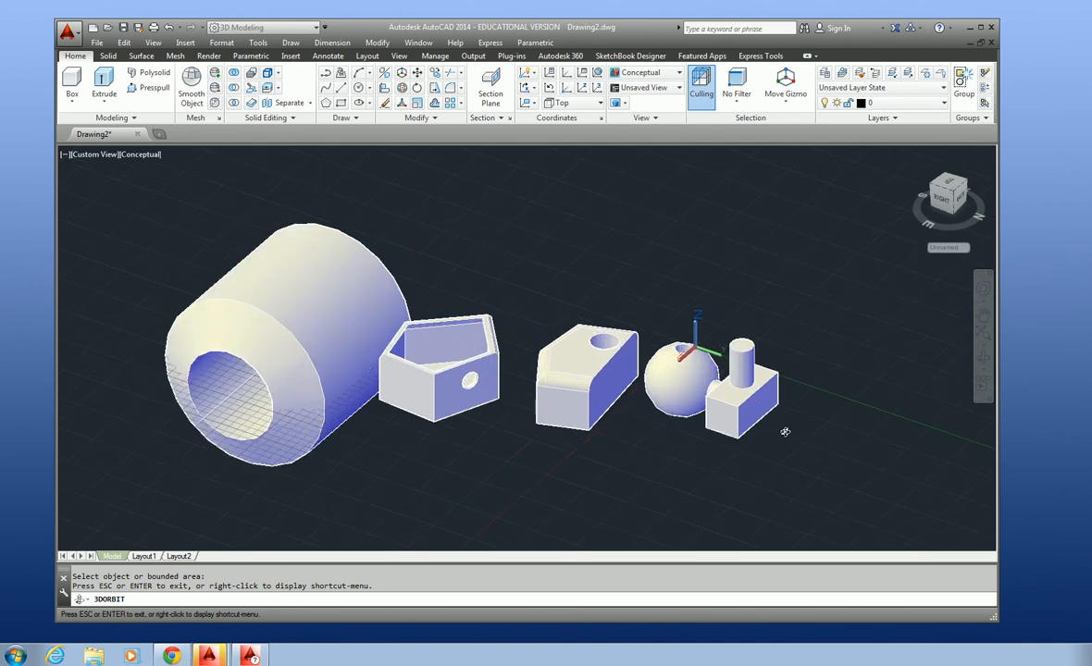